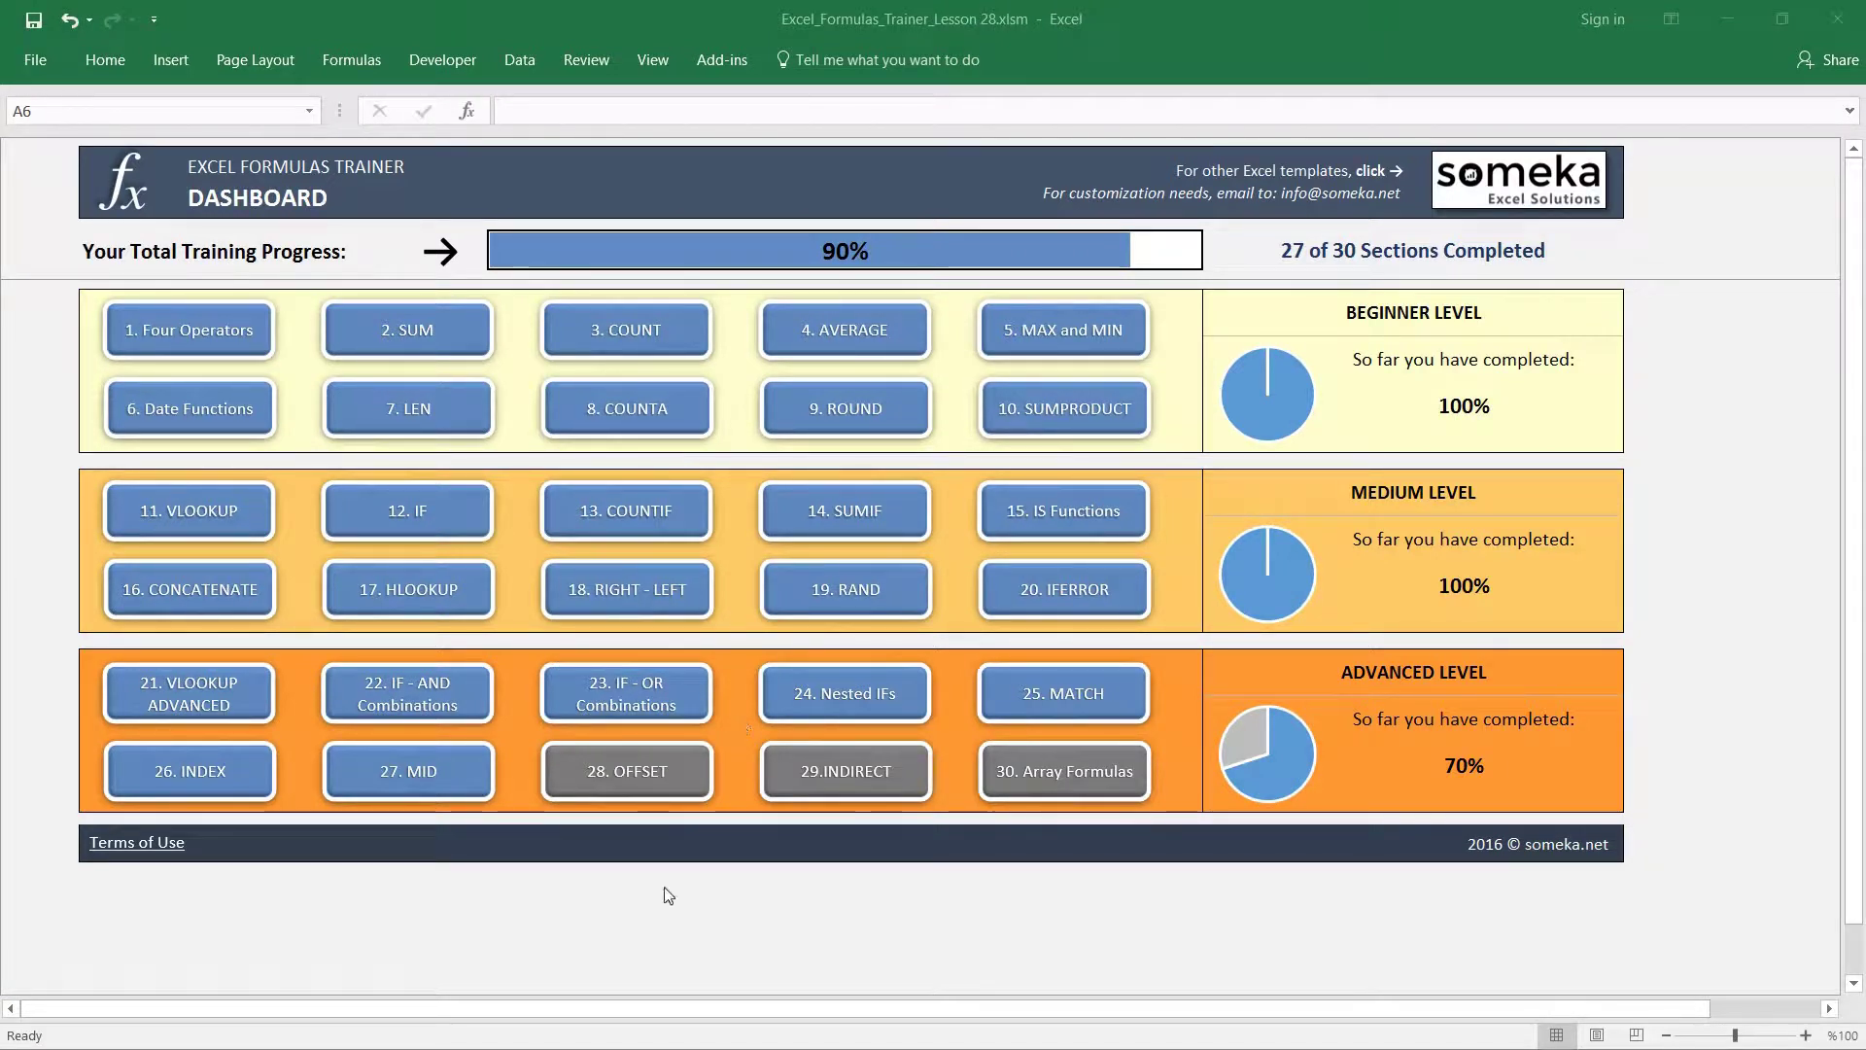
- Open the '28. OFFSET' lesson sheet from the dashboard and select a spare cell beside the exercise
left_click(677, 784)
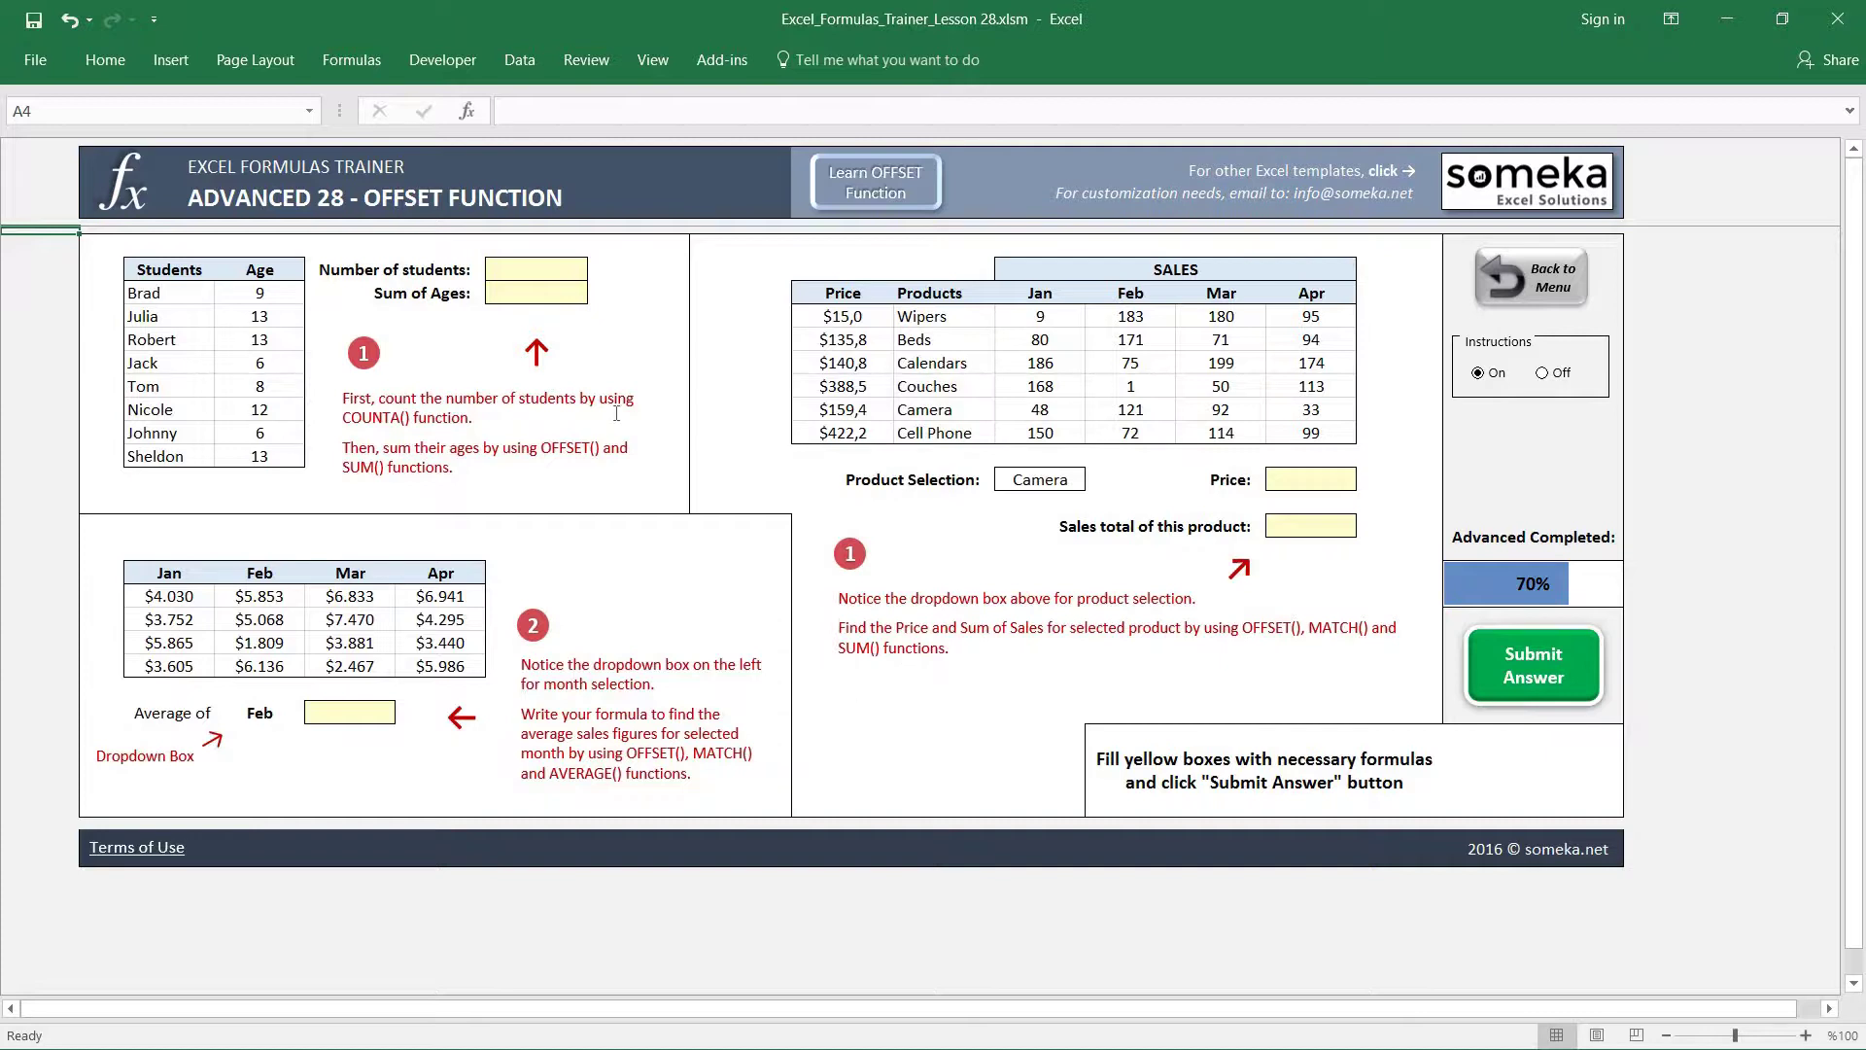
left_click(632, 269)
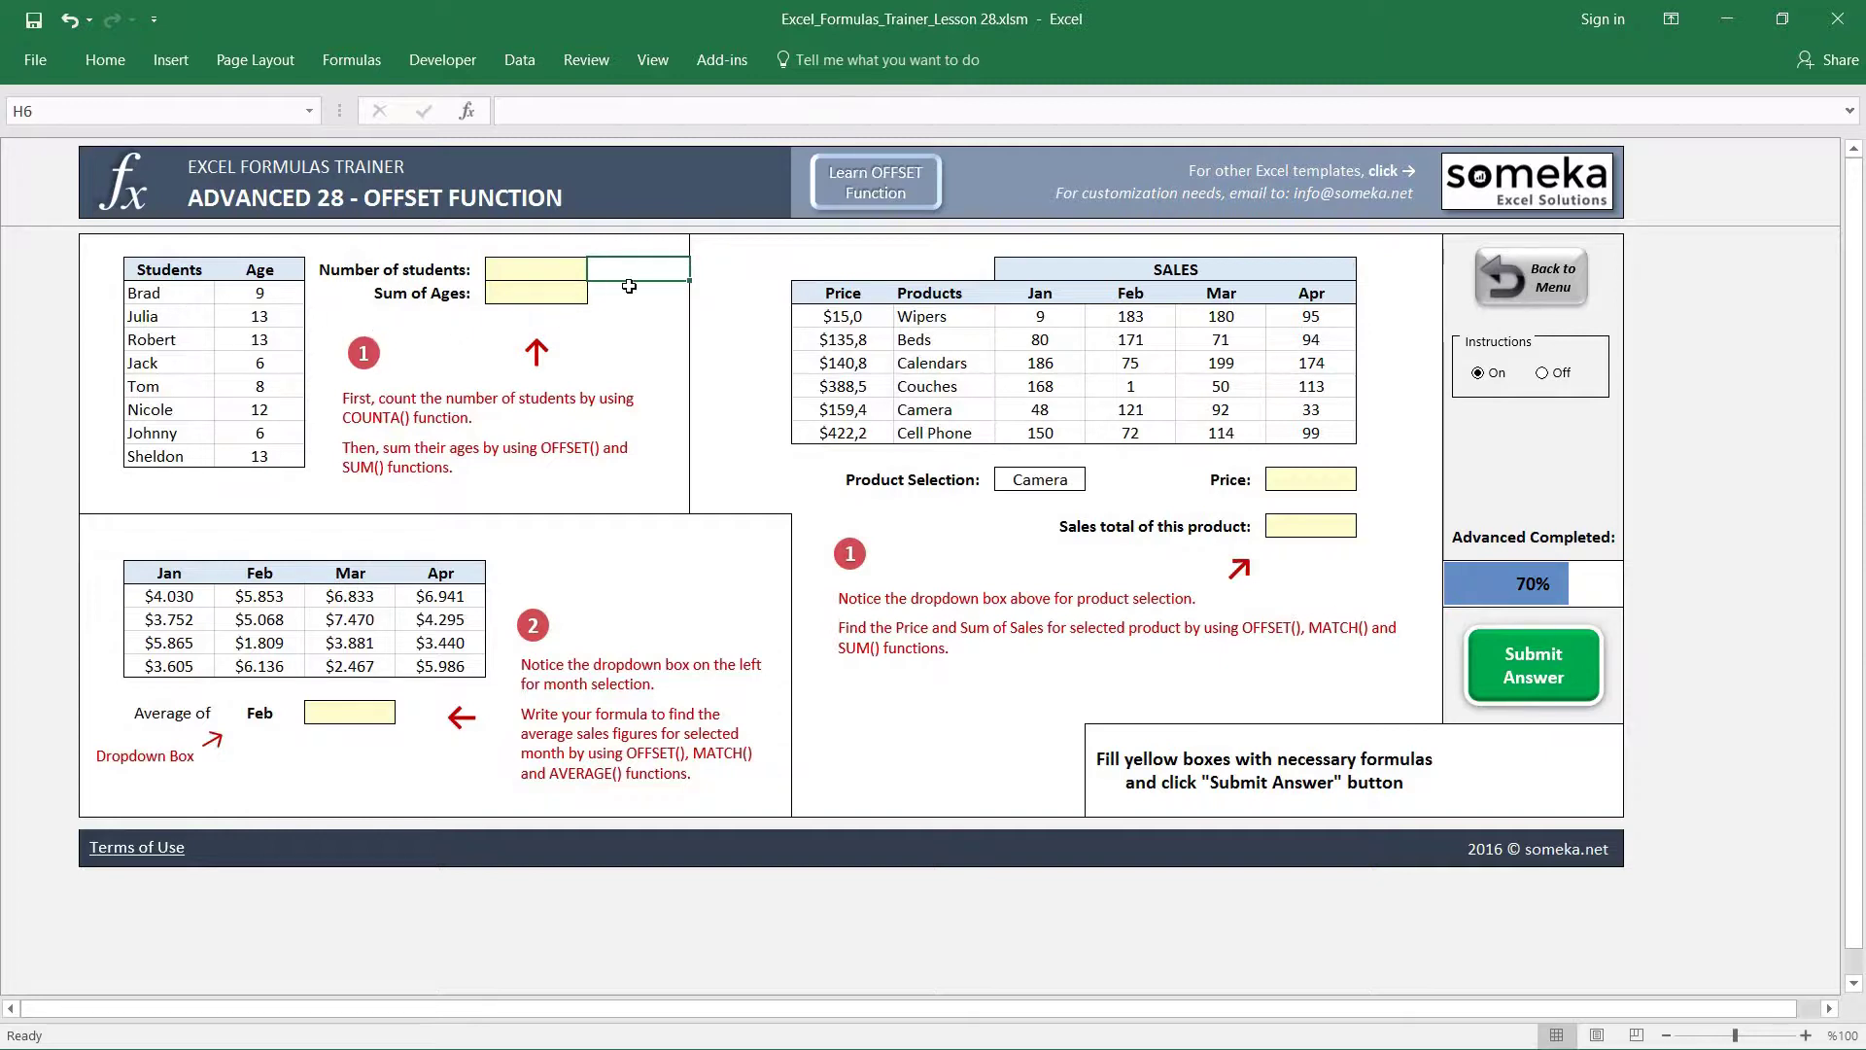
- In spare cell H9, build the test formula =OFFSET(C6;4;1) from the Students header C6
left_click(633, 334)
type("=")
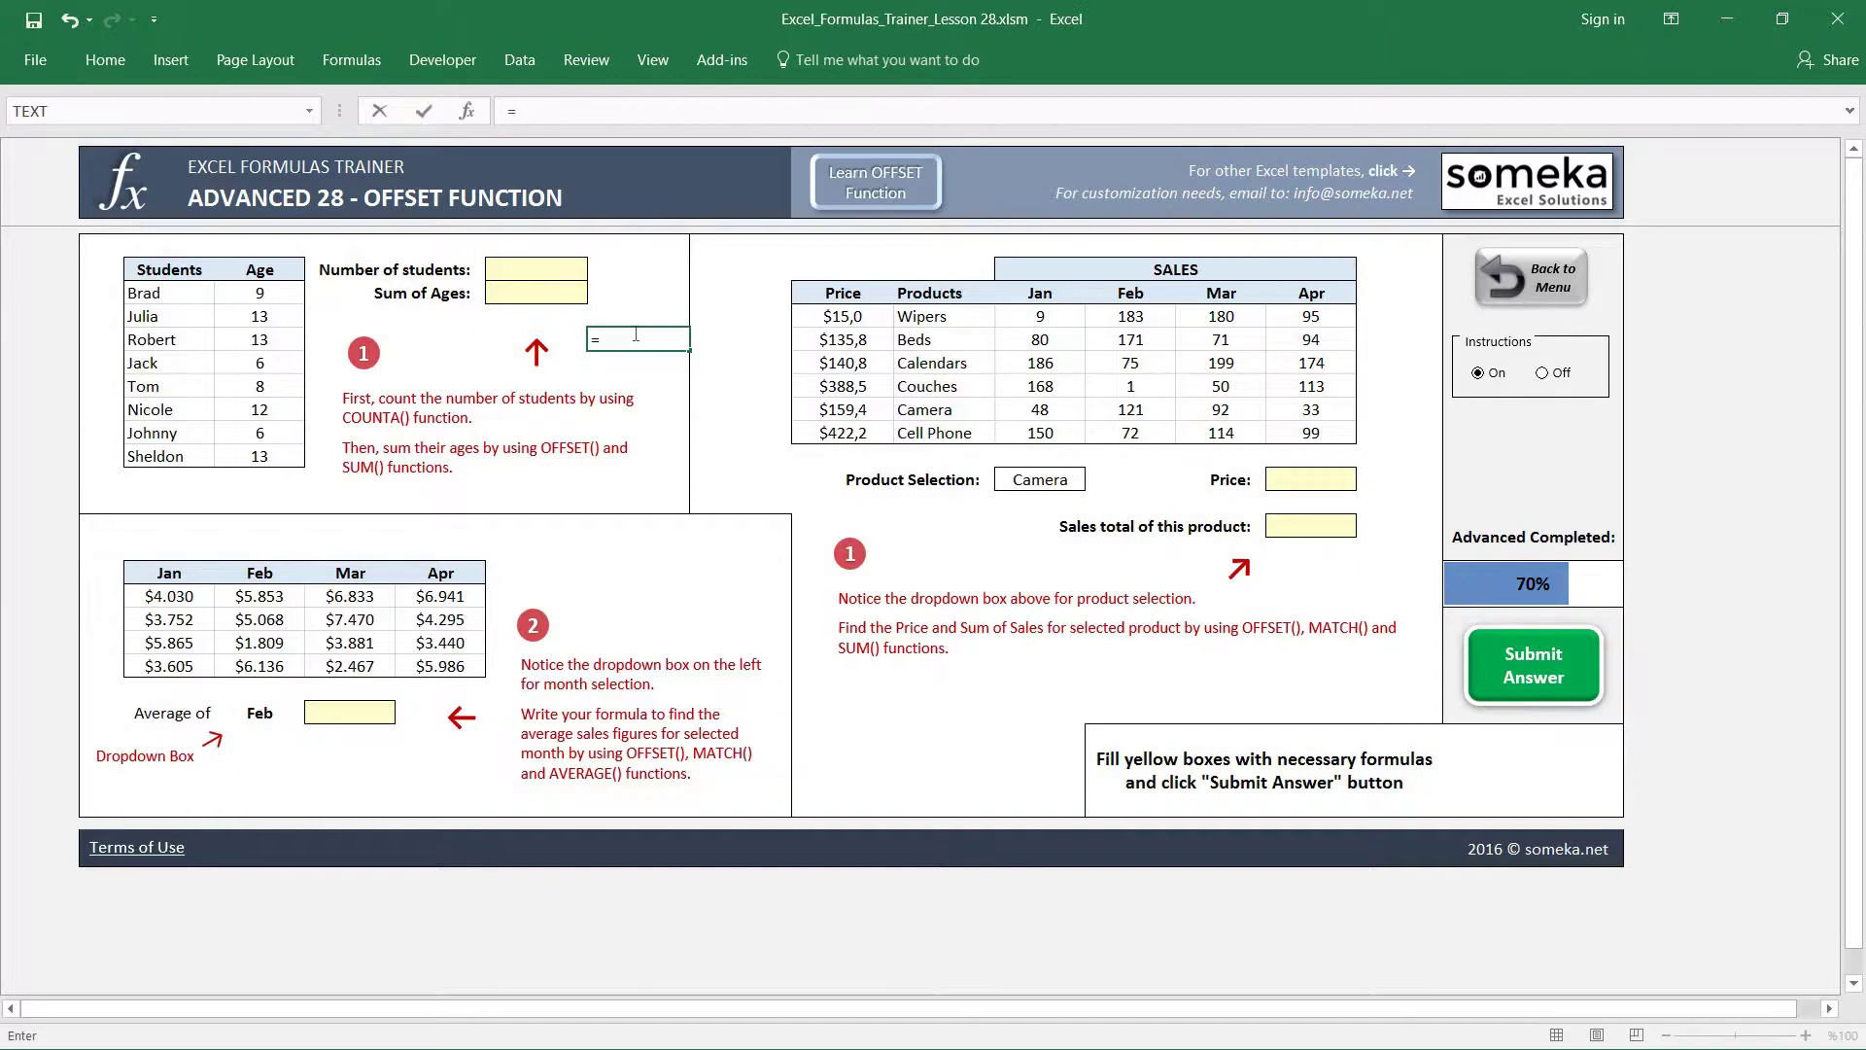
type("OFFSET(")
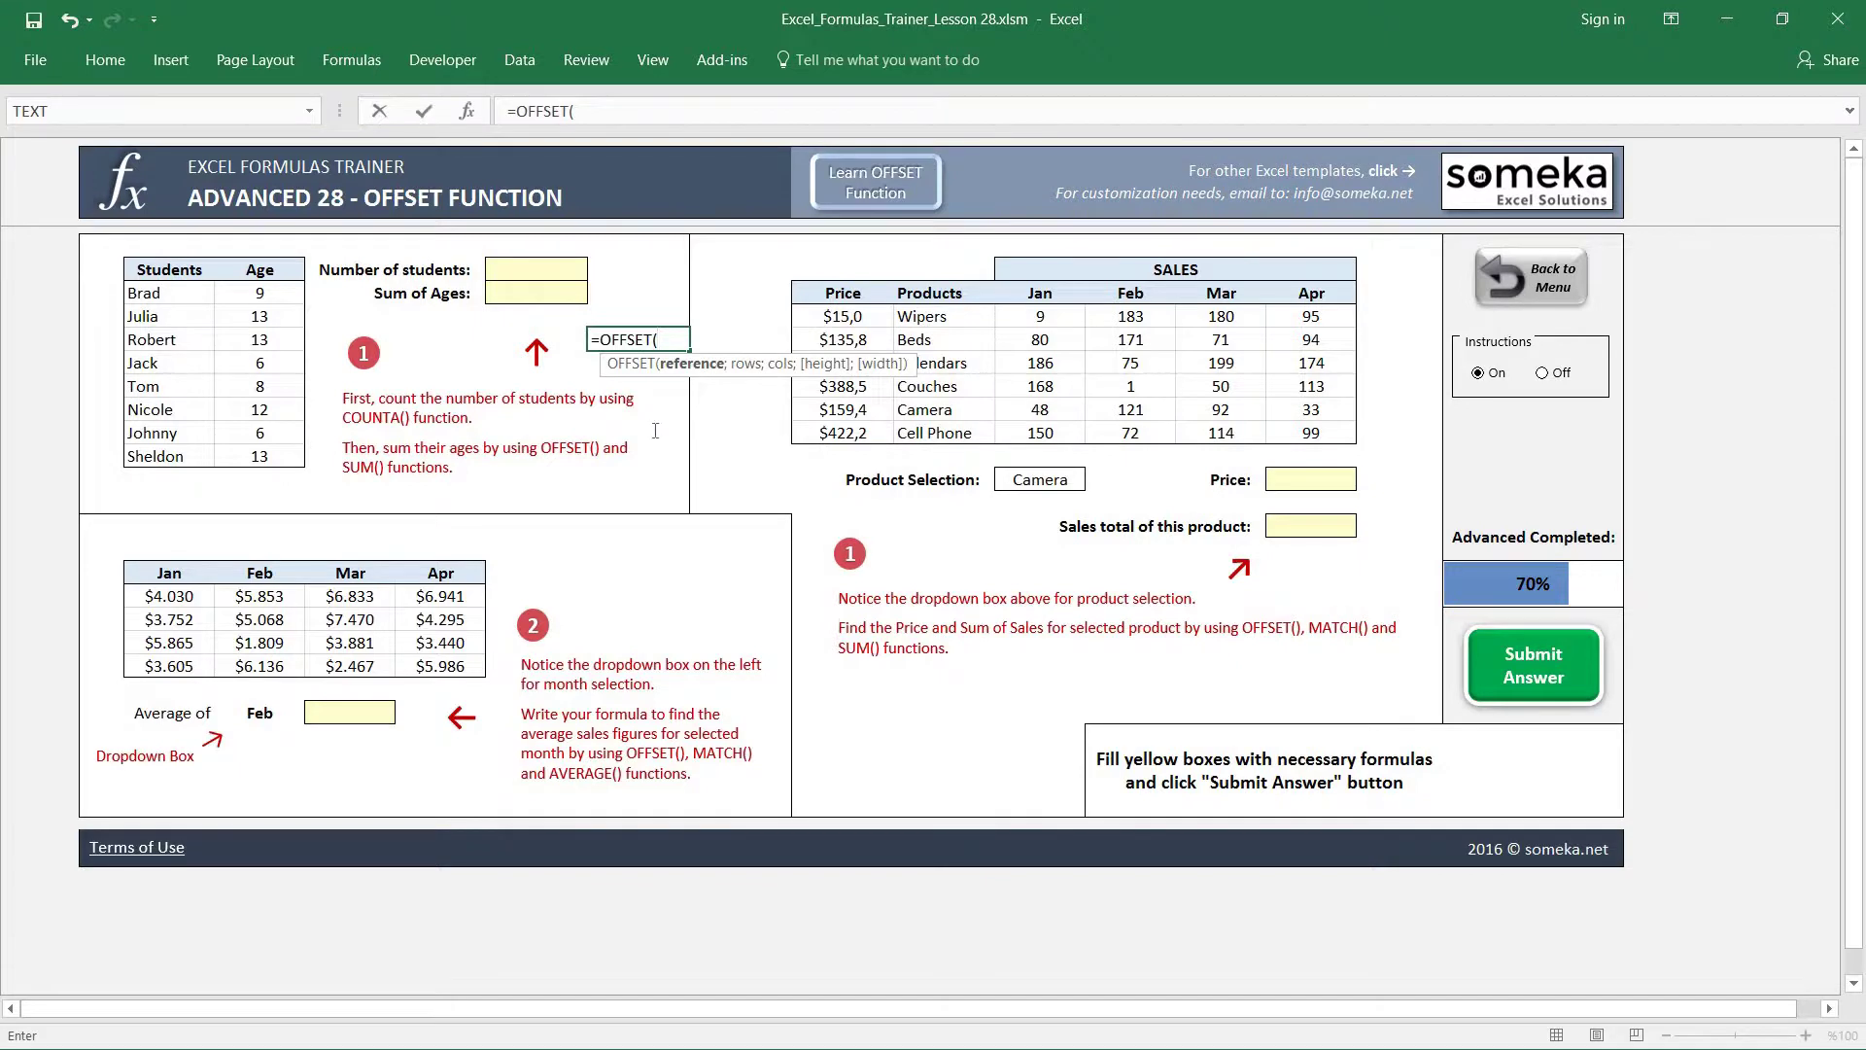
left_click(167, 270)
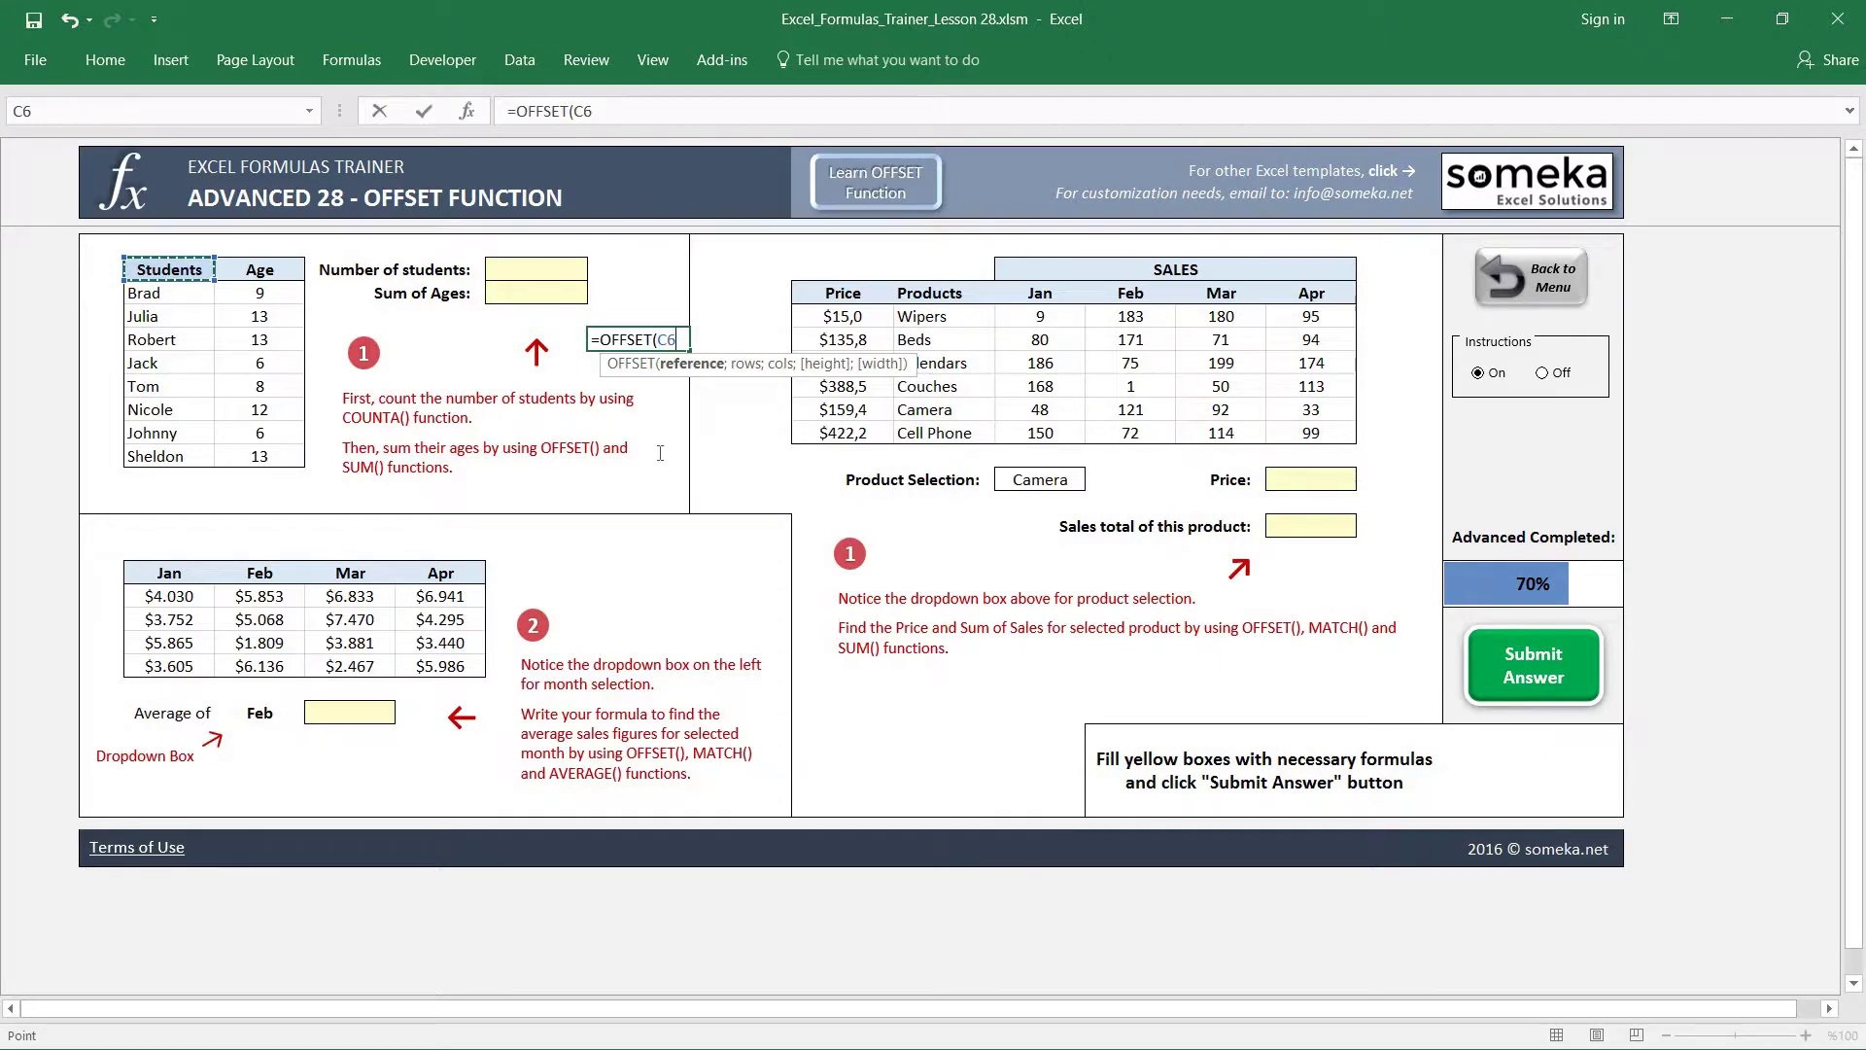
type(";")
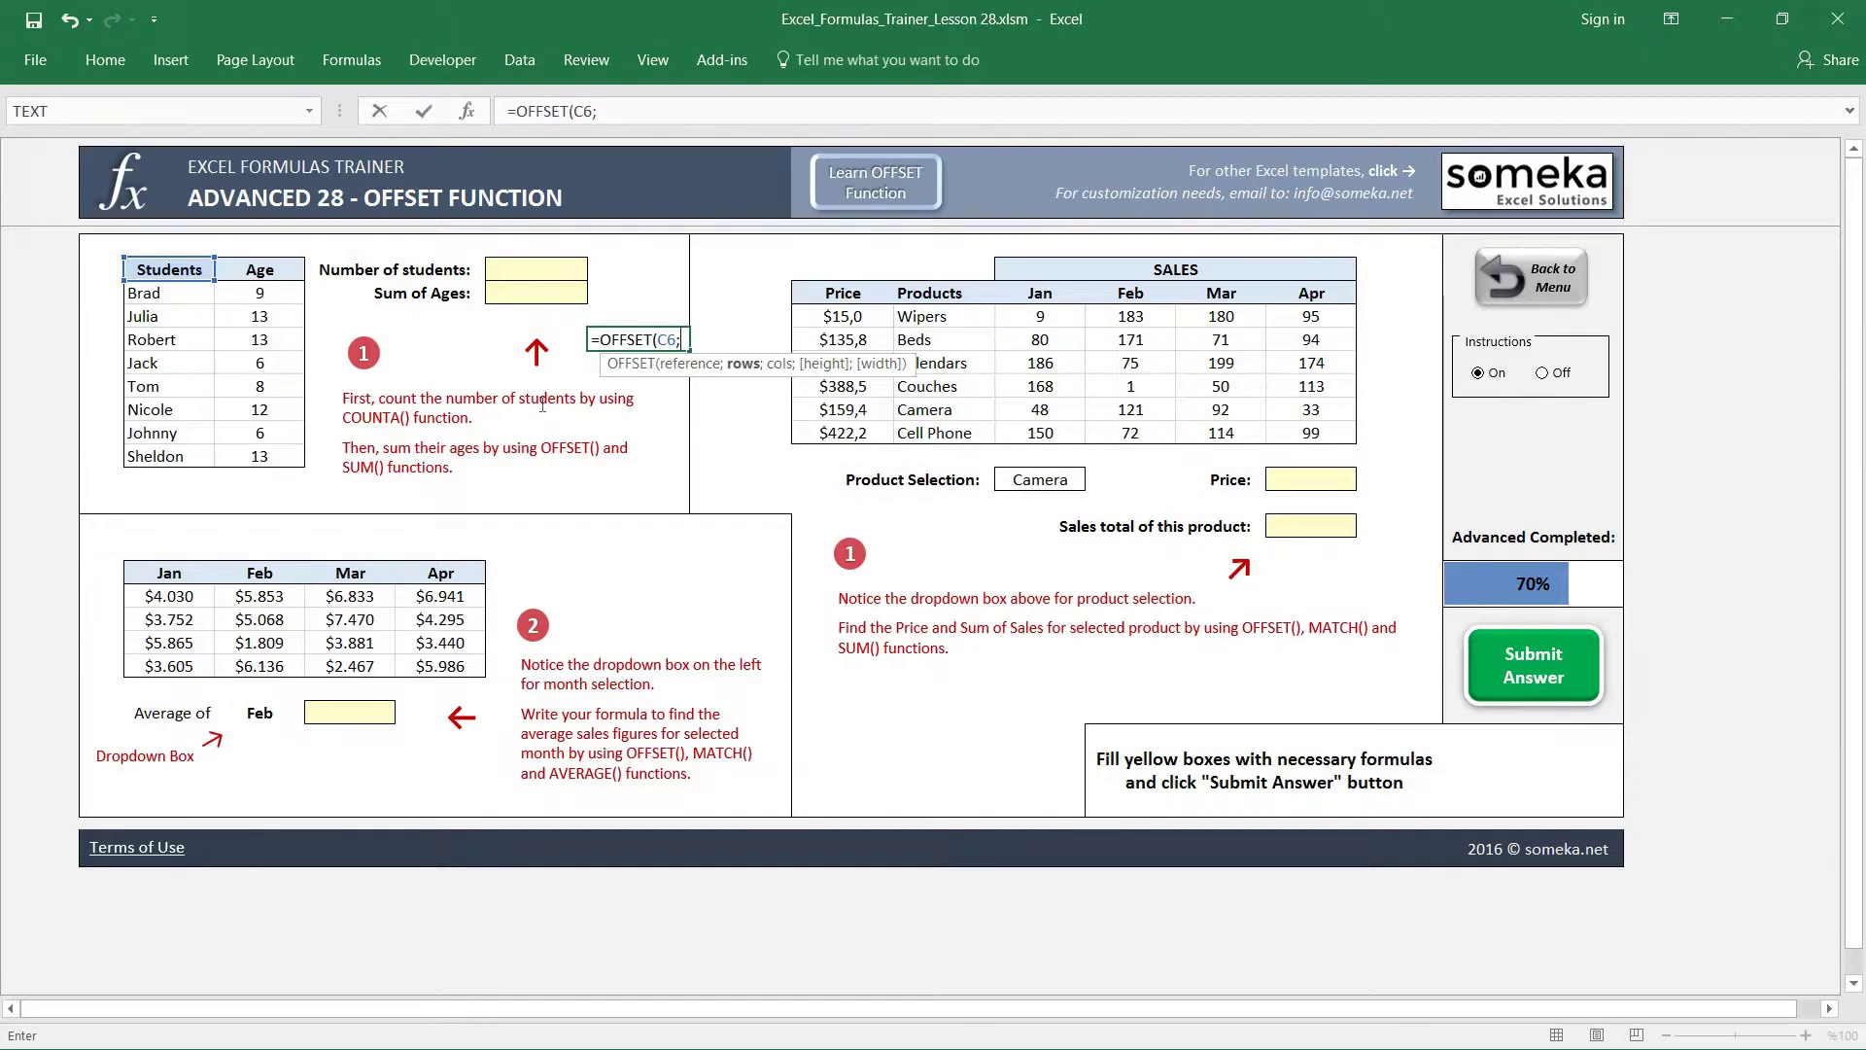
type("4")
type(";")
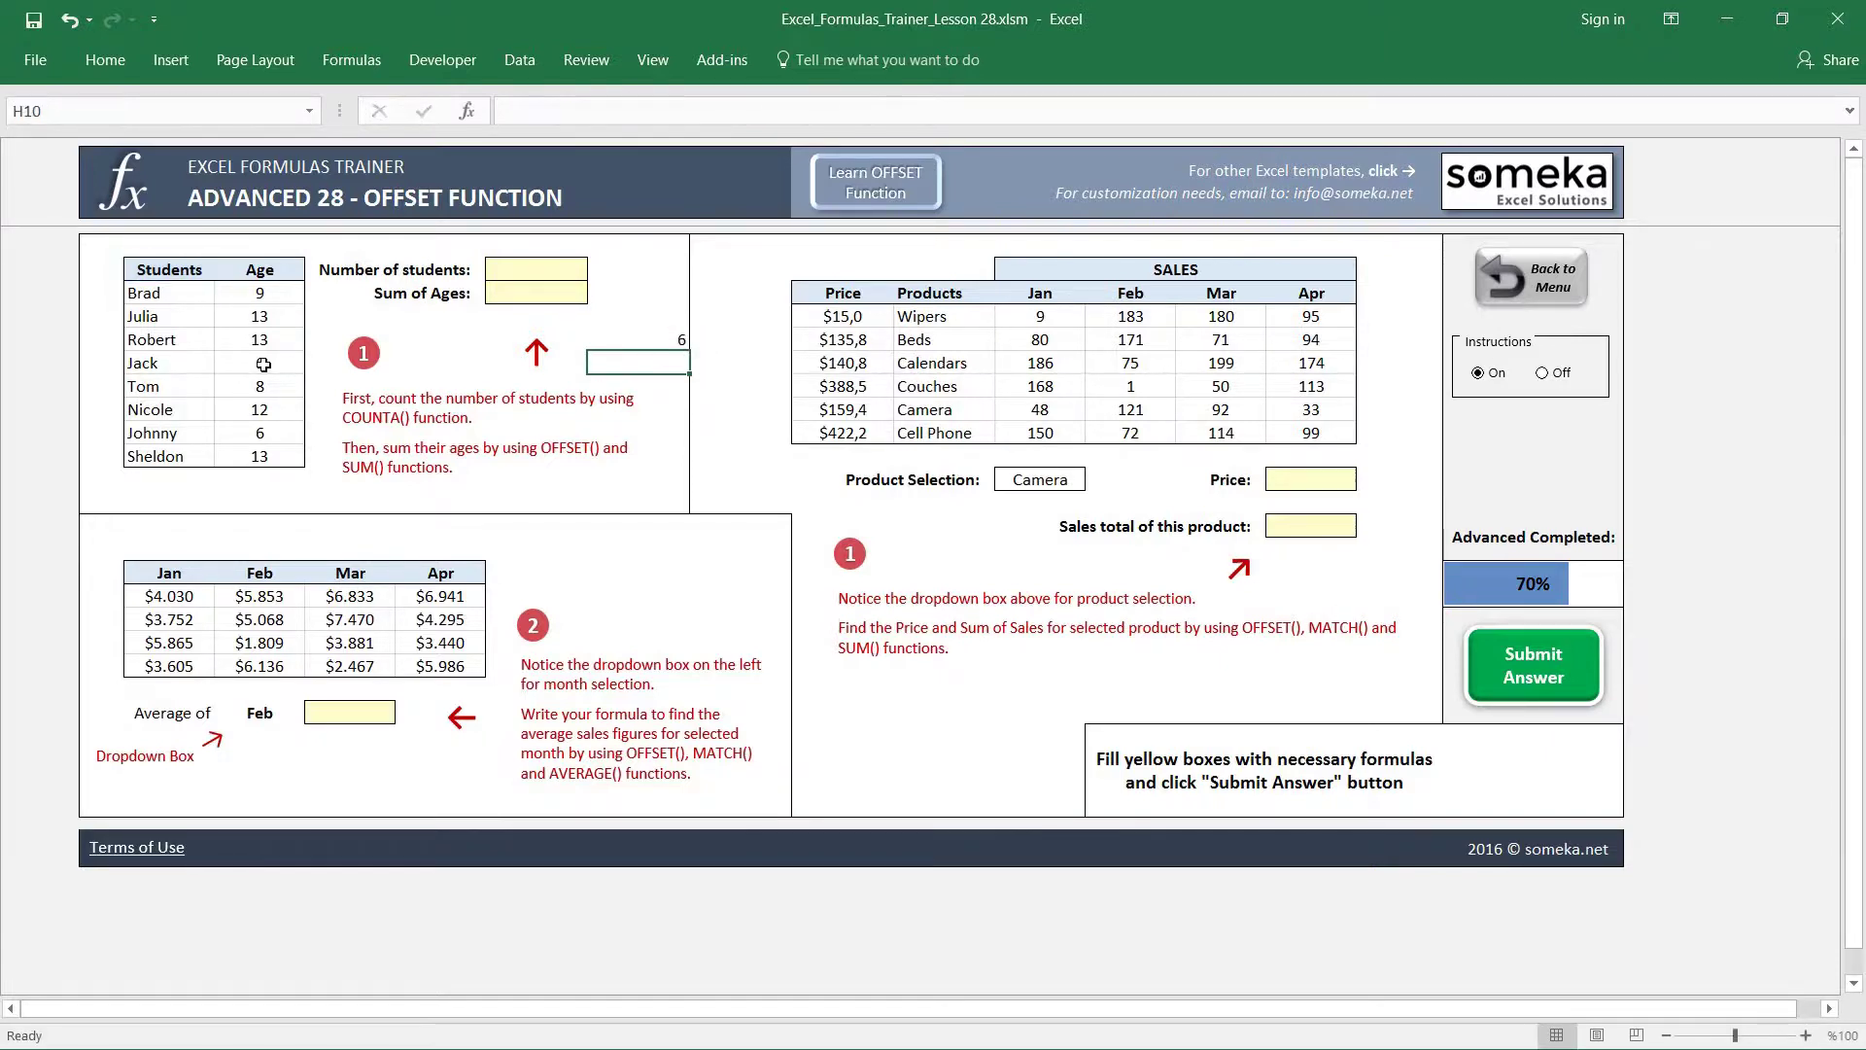
- Commit the H9 test formula, then change its row offset from 4 to 5
key("ctrl+Return")
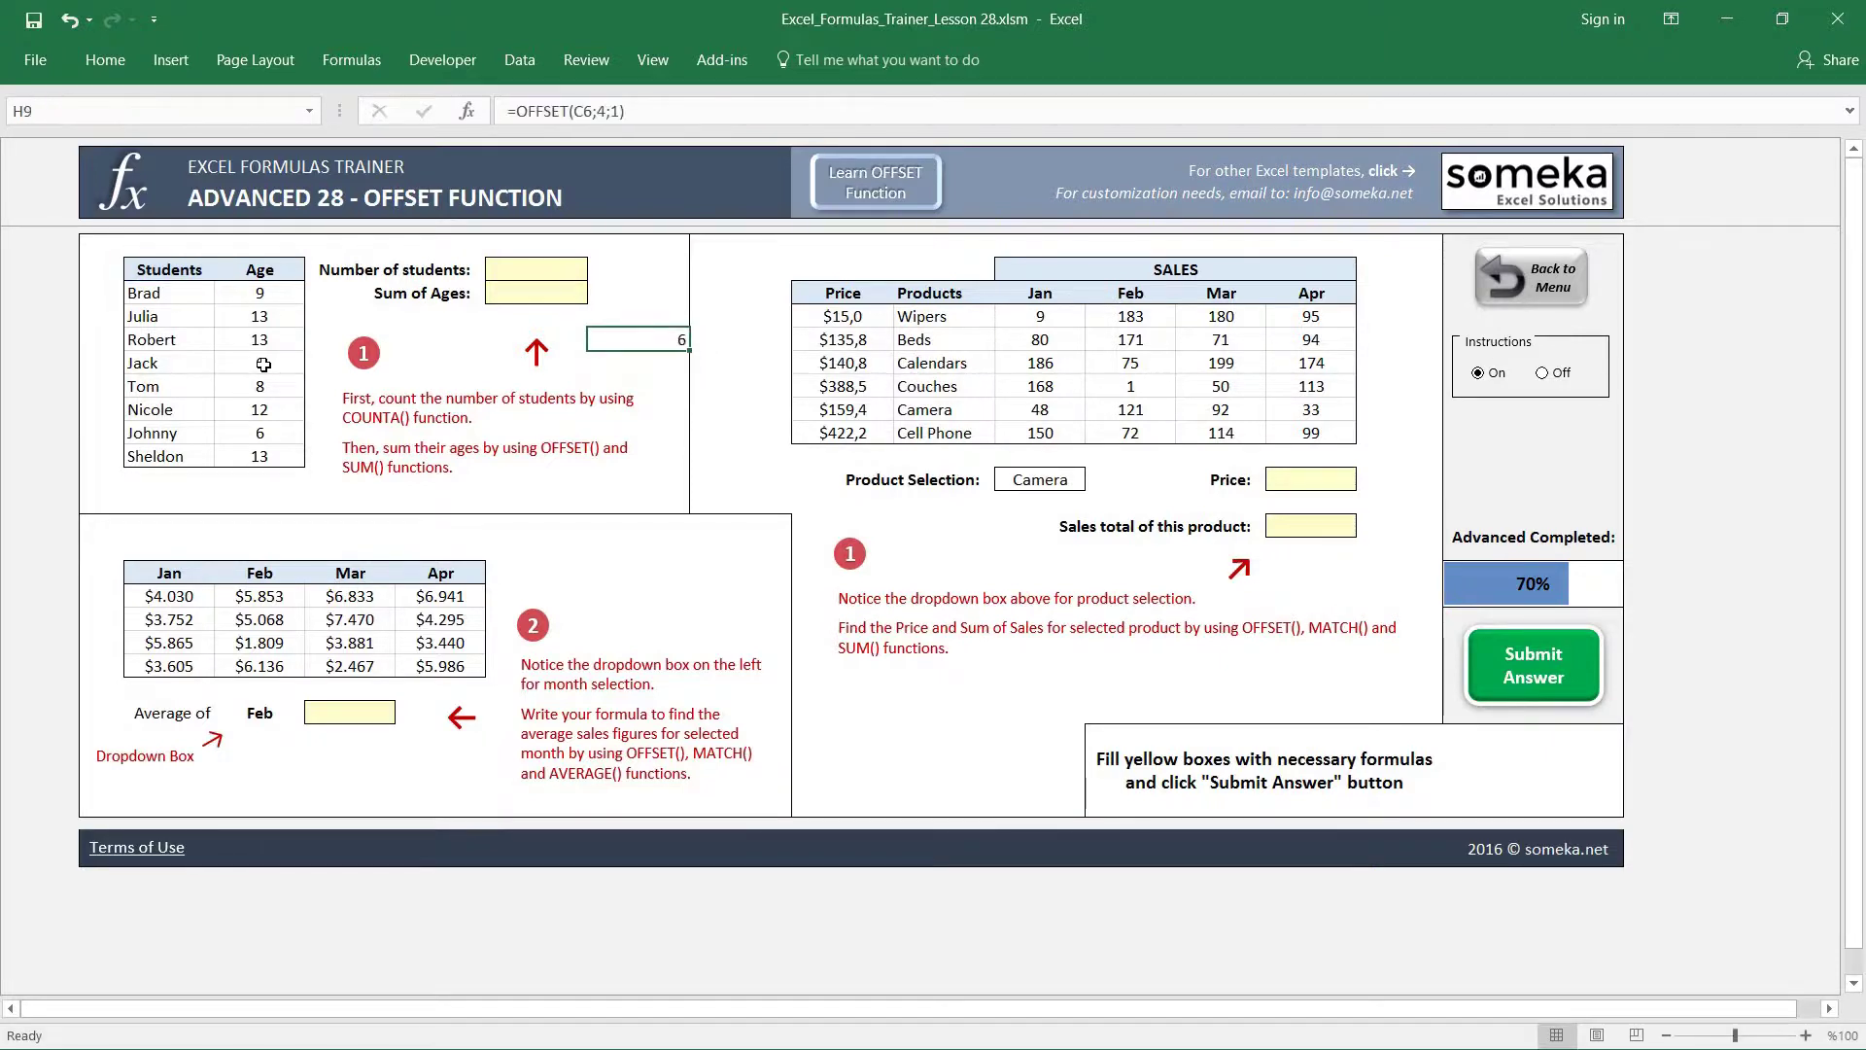
left_click(603, 111)
key("BackSpace")
type("5")
key("ctrl+Return")
- Add height 3 and width 1 to get =OFFSET(C6;5;1;3;1), which shows #VALUE!
left_click(604, 111)
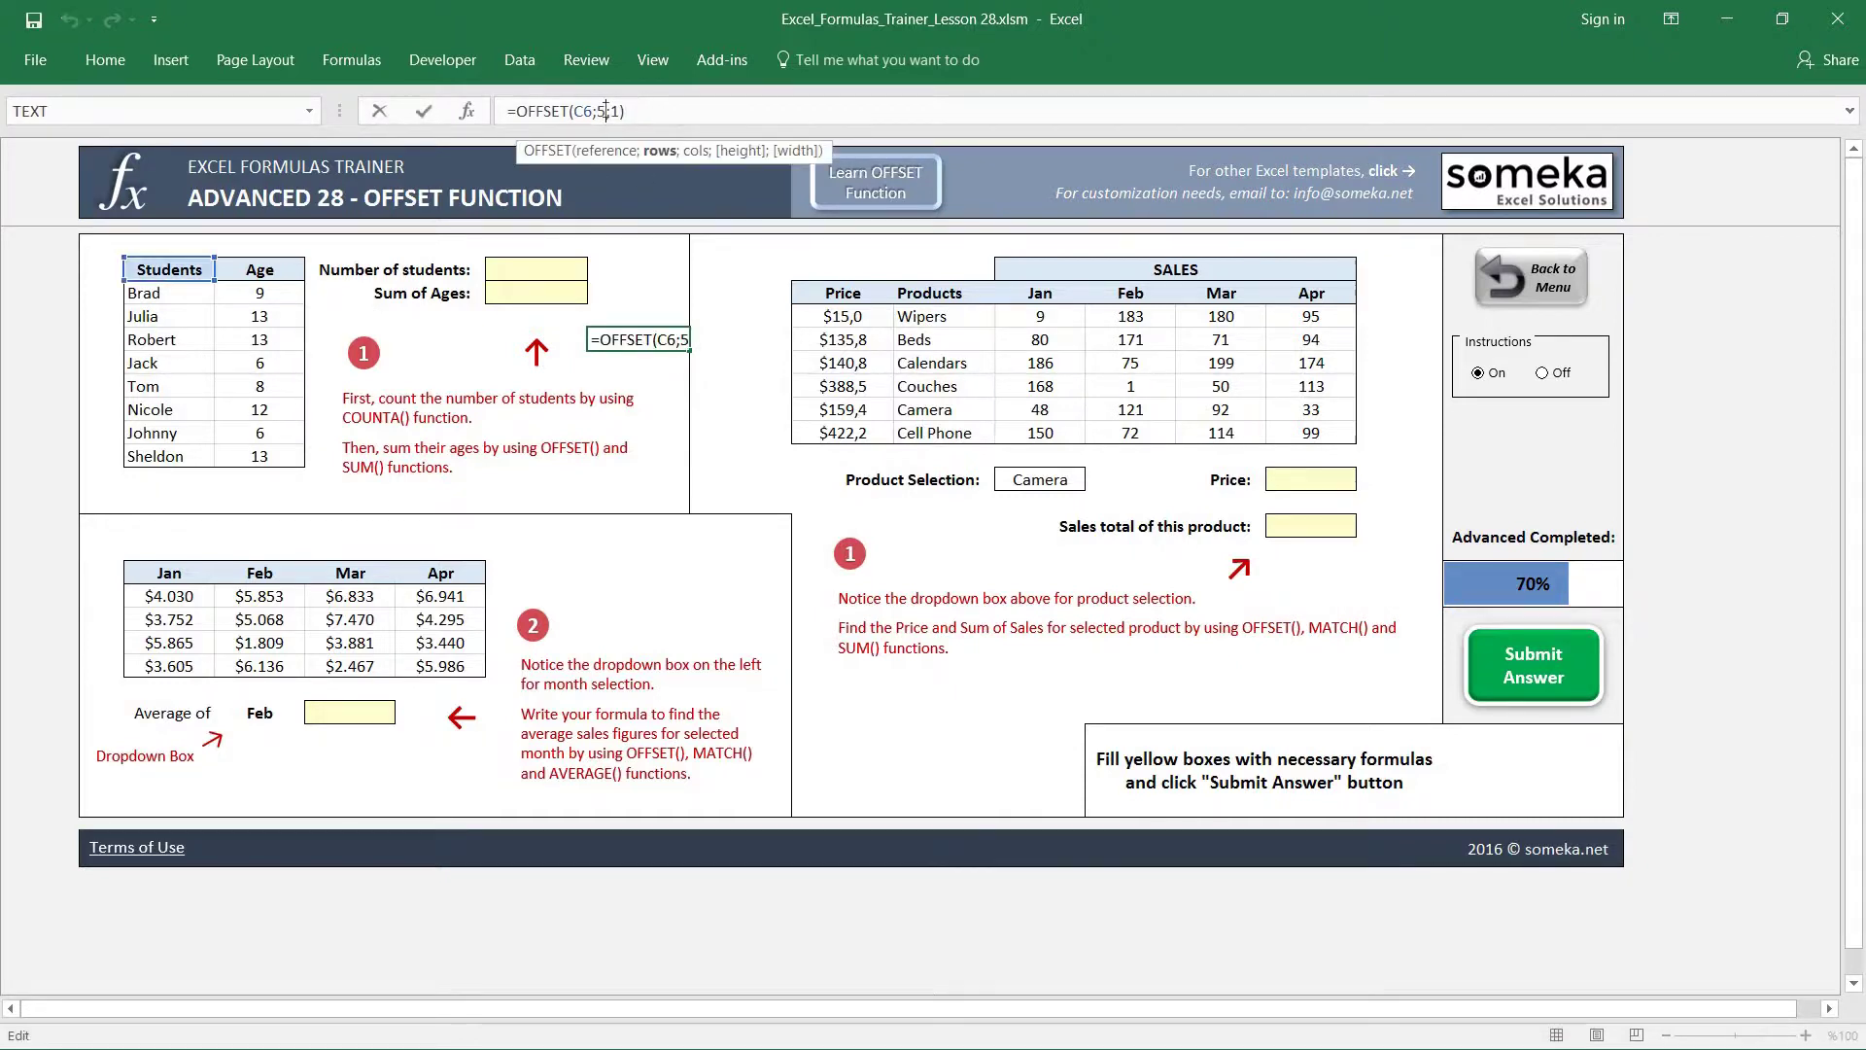
left_click(619, 111)
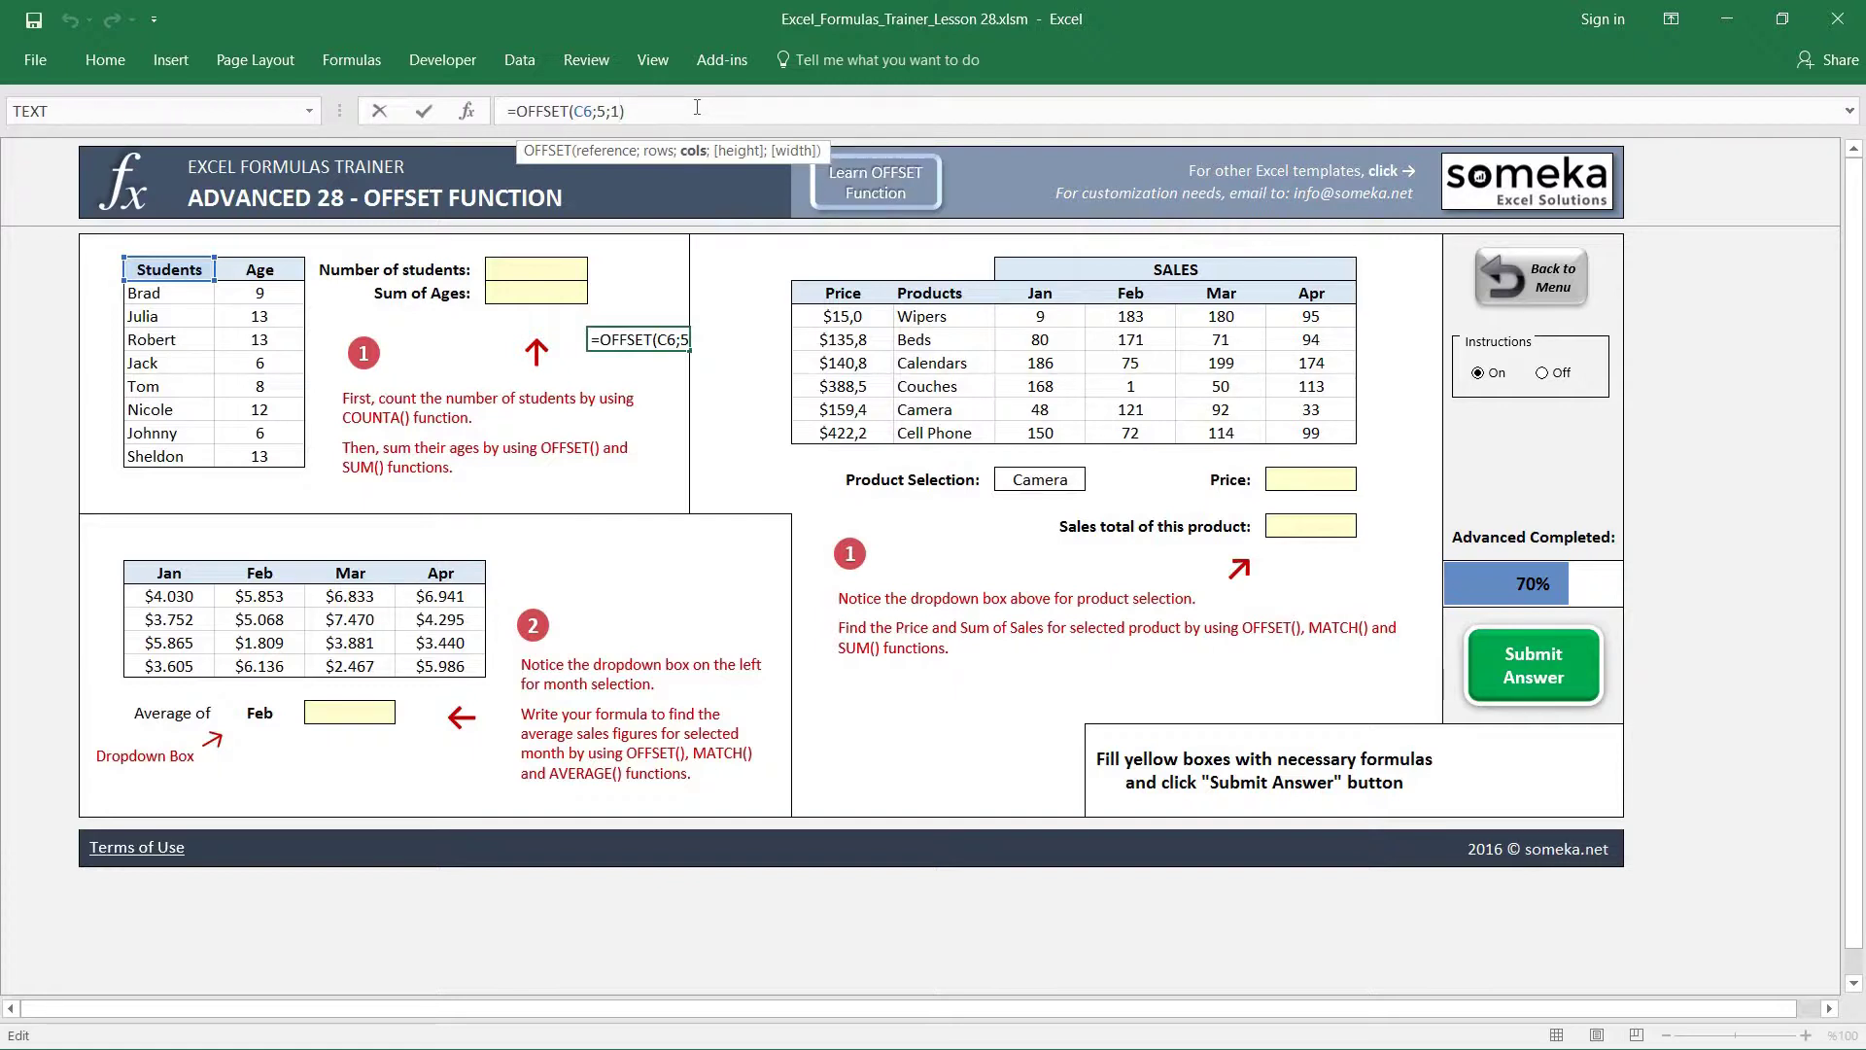
type(";")
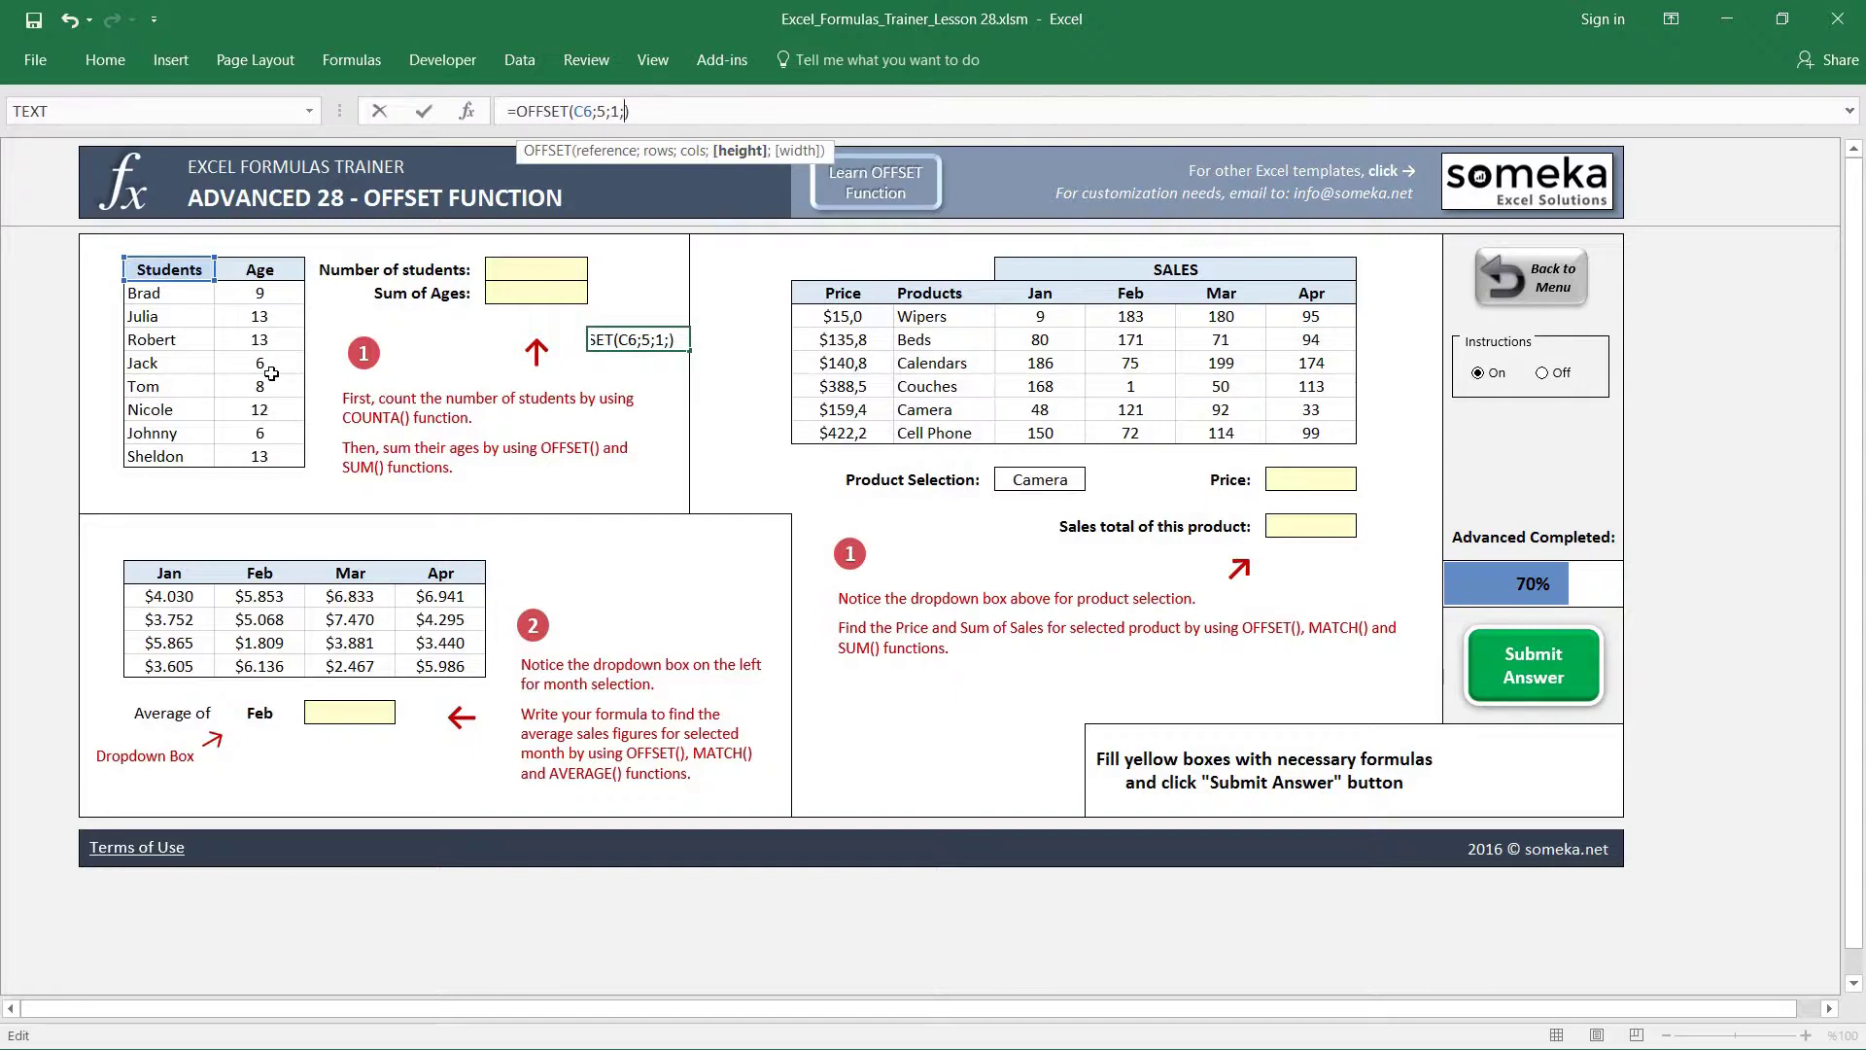
type("3")
type(";")
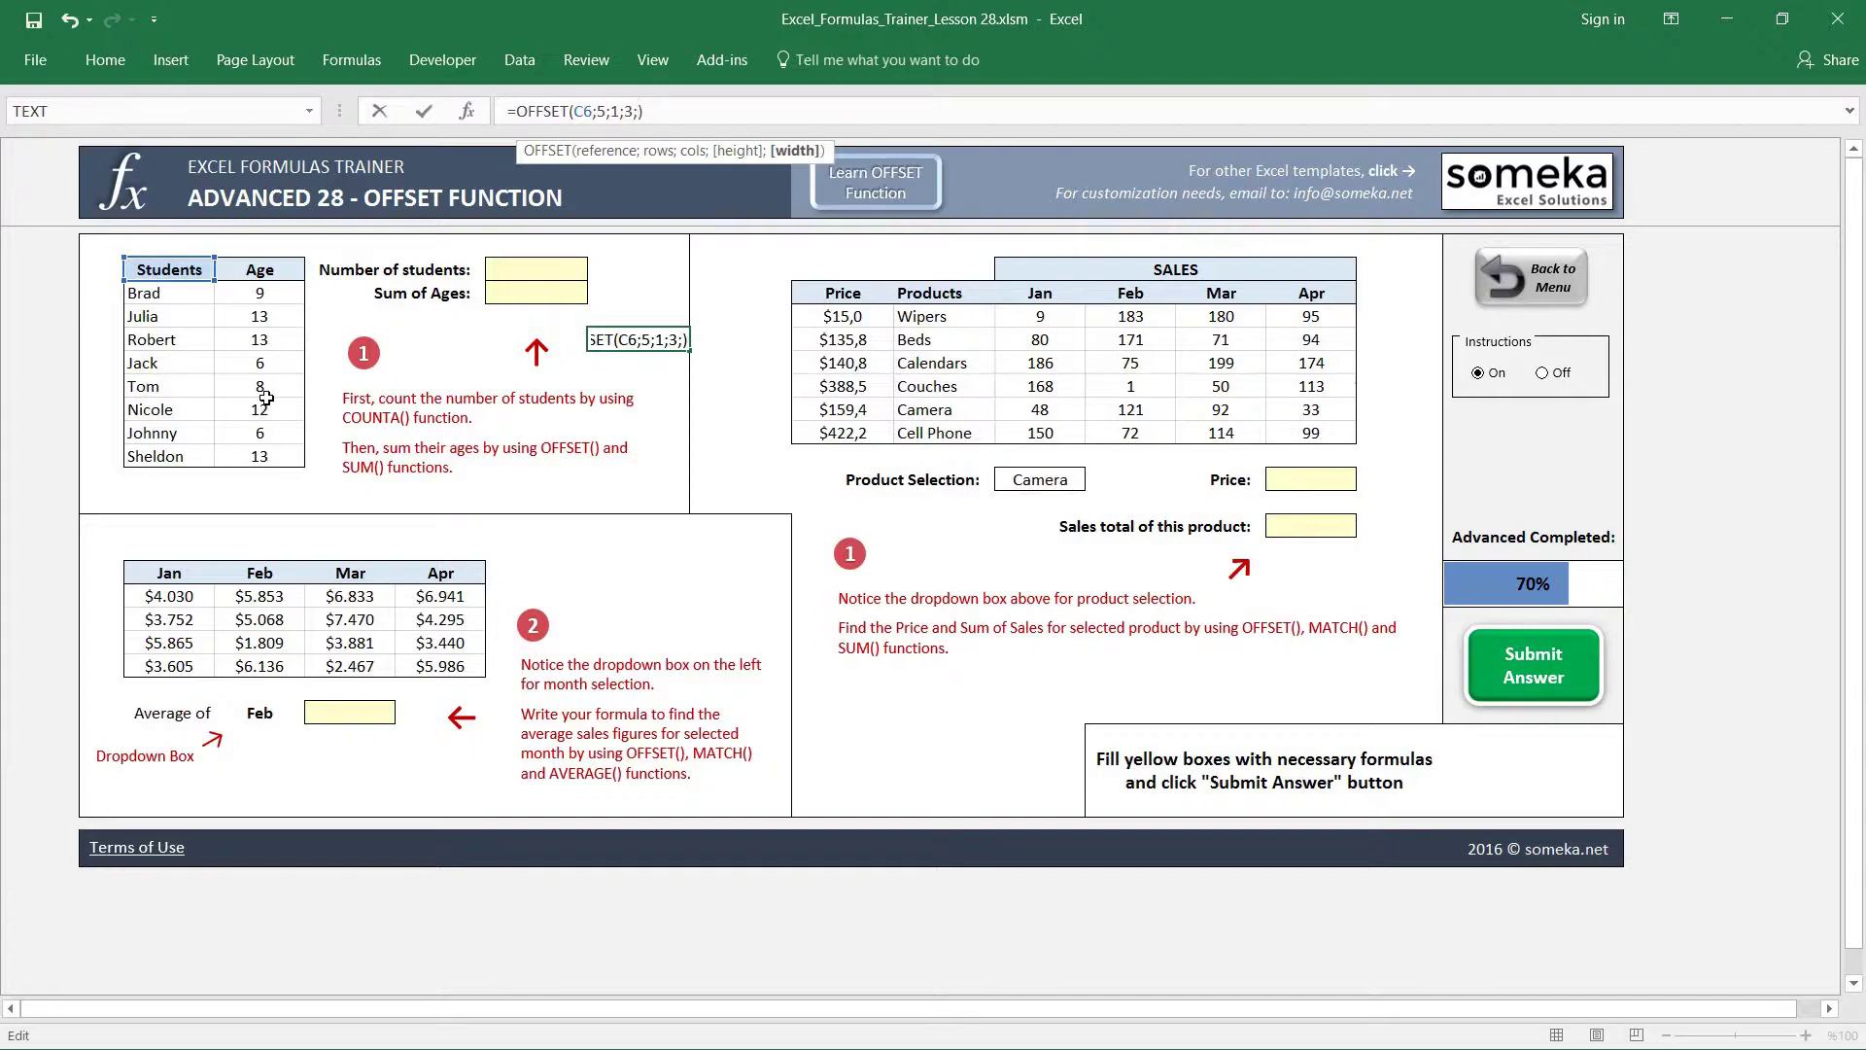
type("1)")
key("Return")
key("Up")
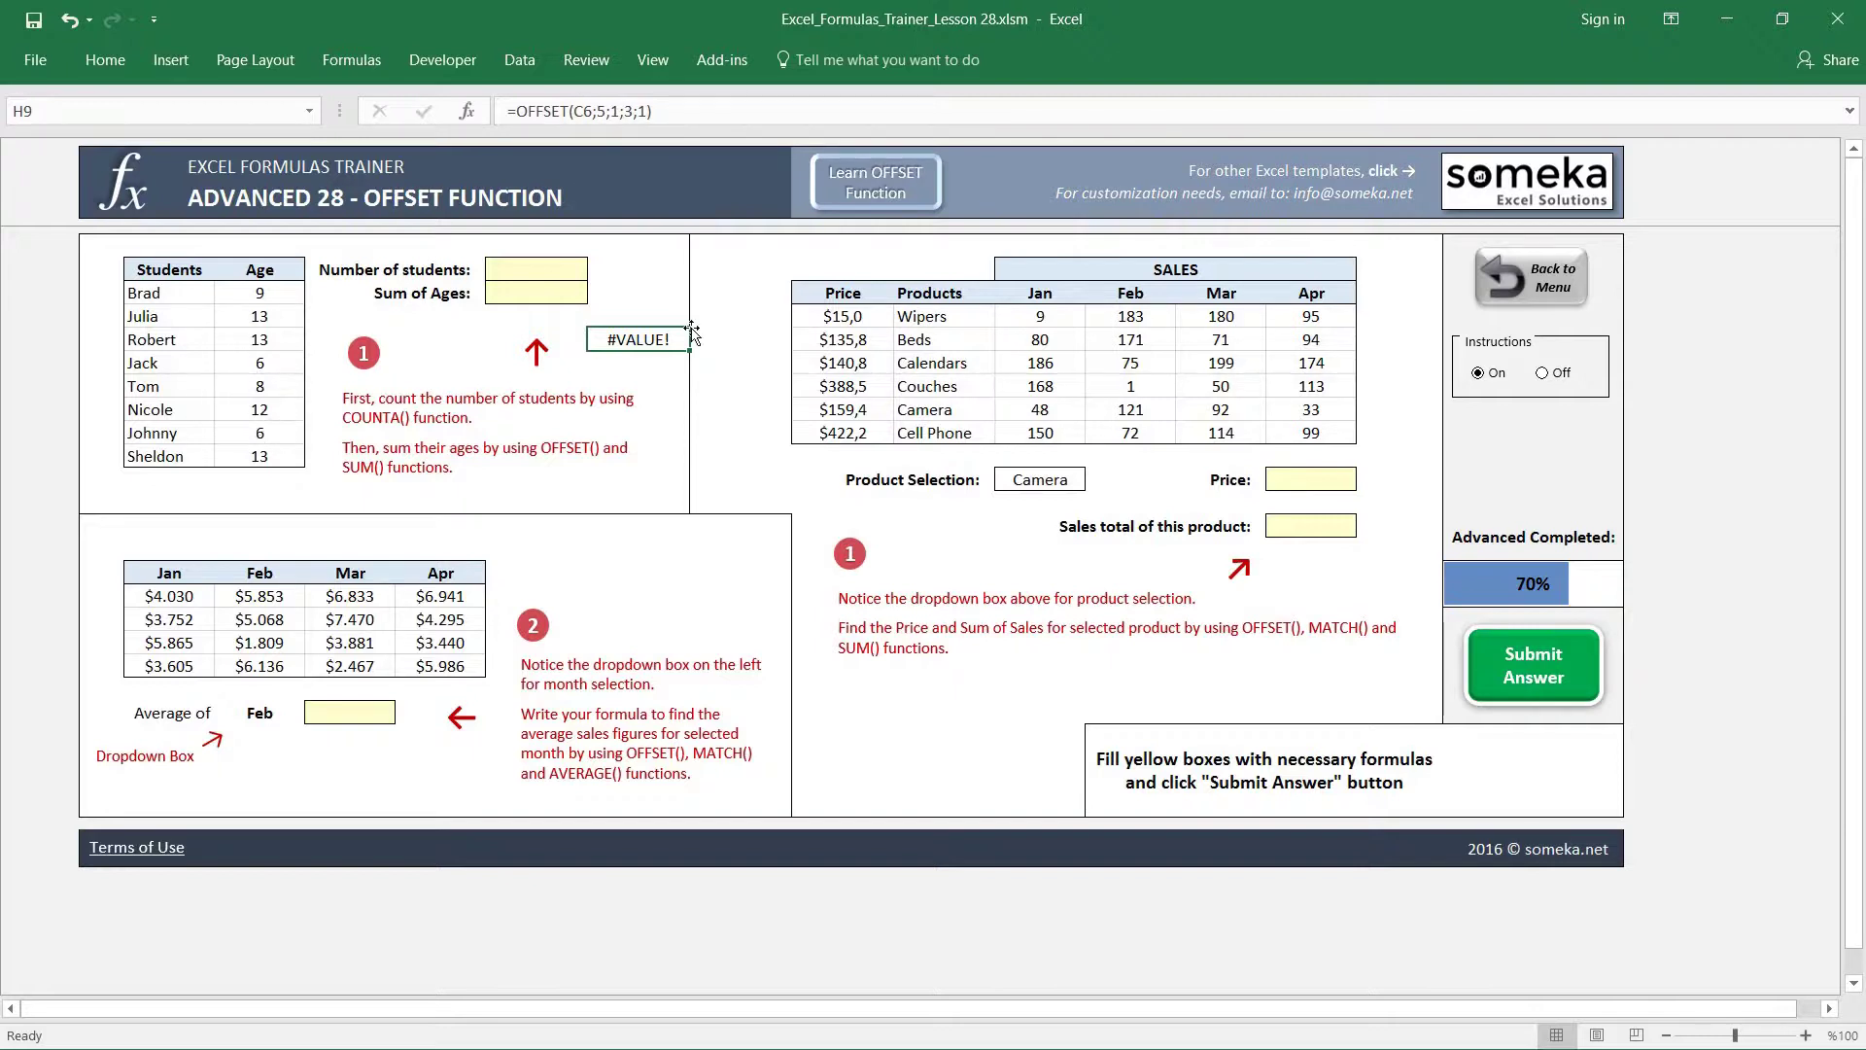
- Wrap the H9 formula in SUM as =SUM(OFFSET(C6;5;1;3;1)), returning 26
left_click(522, 109)
left_click(522, 109)
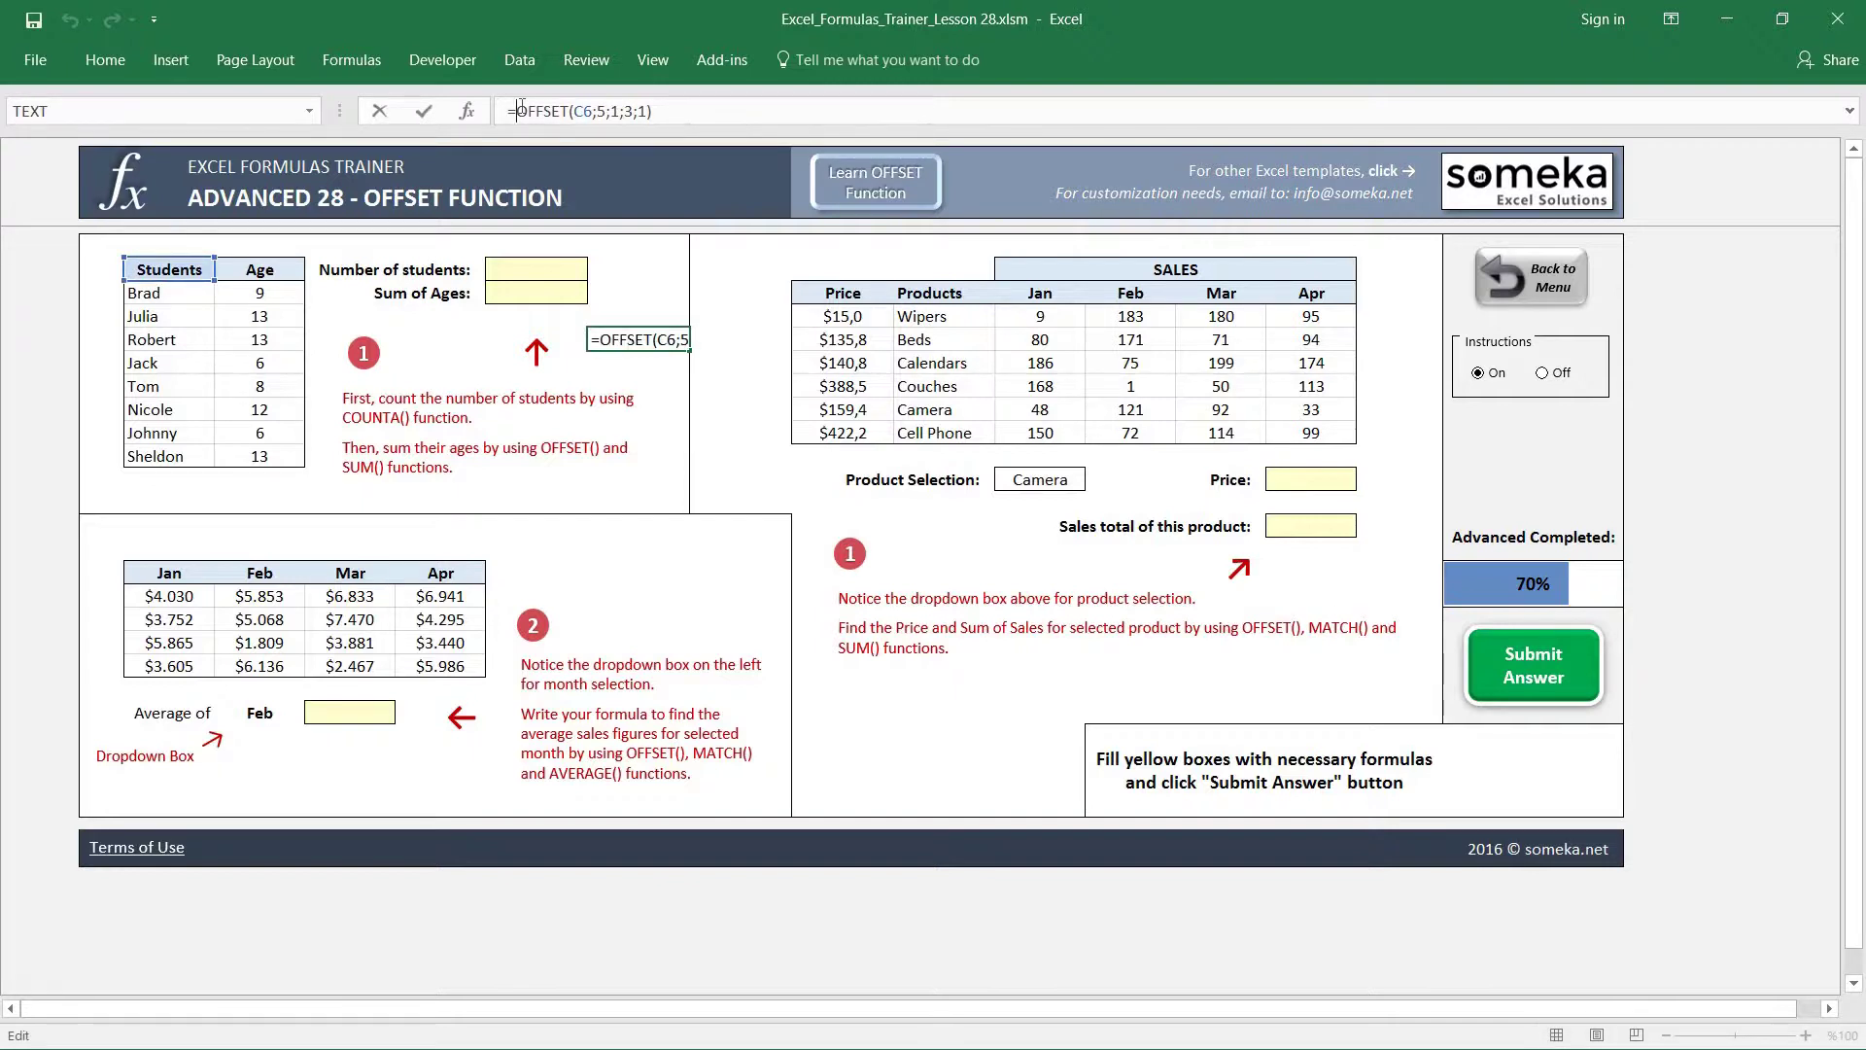
type("SUM(")
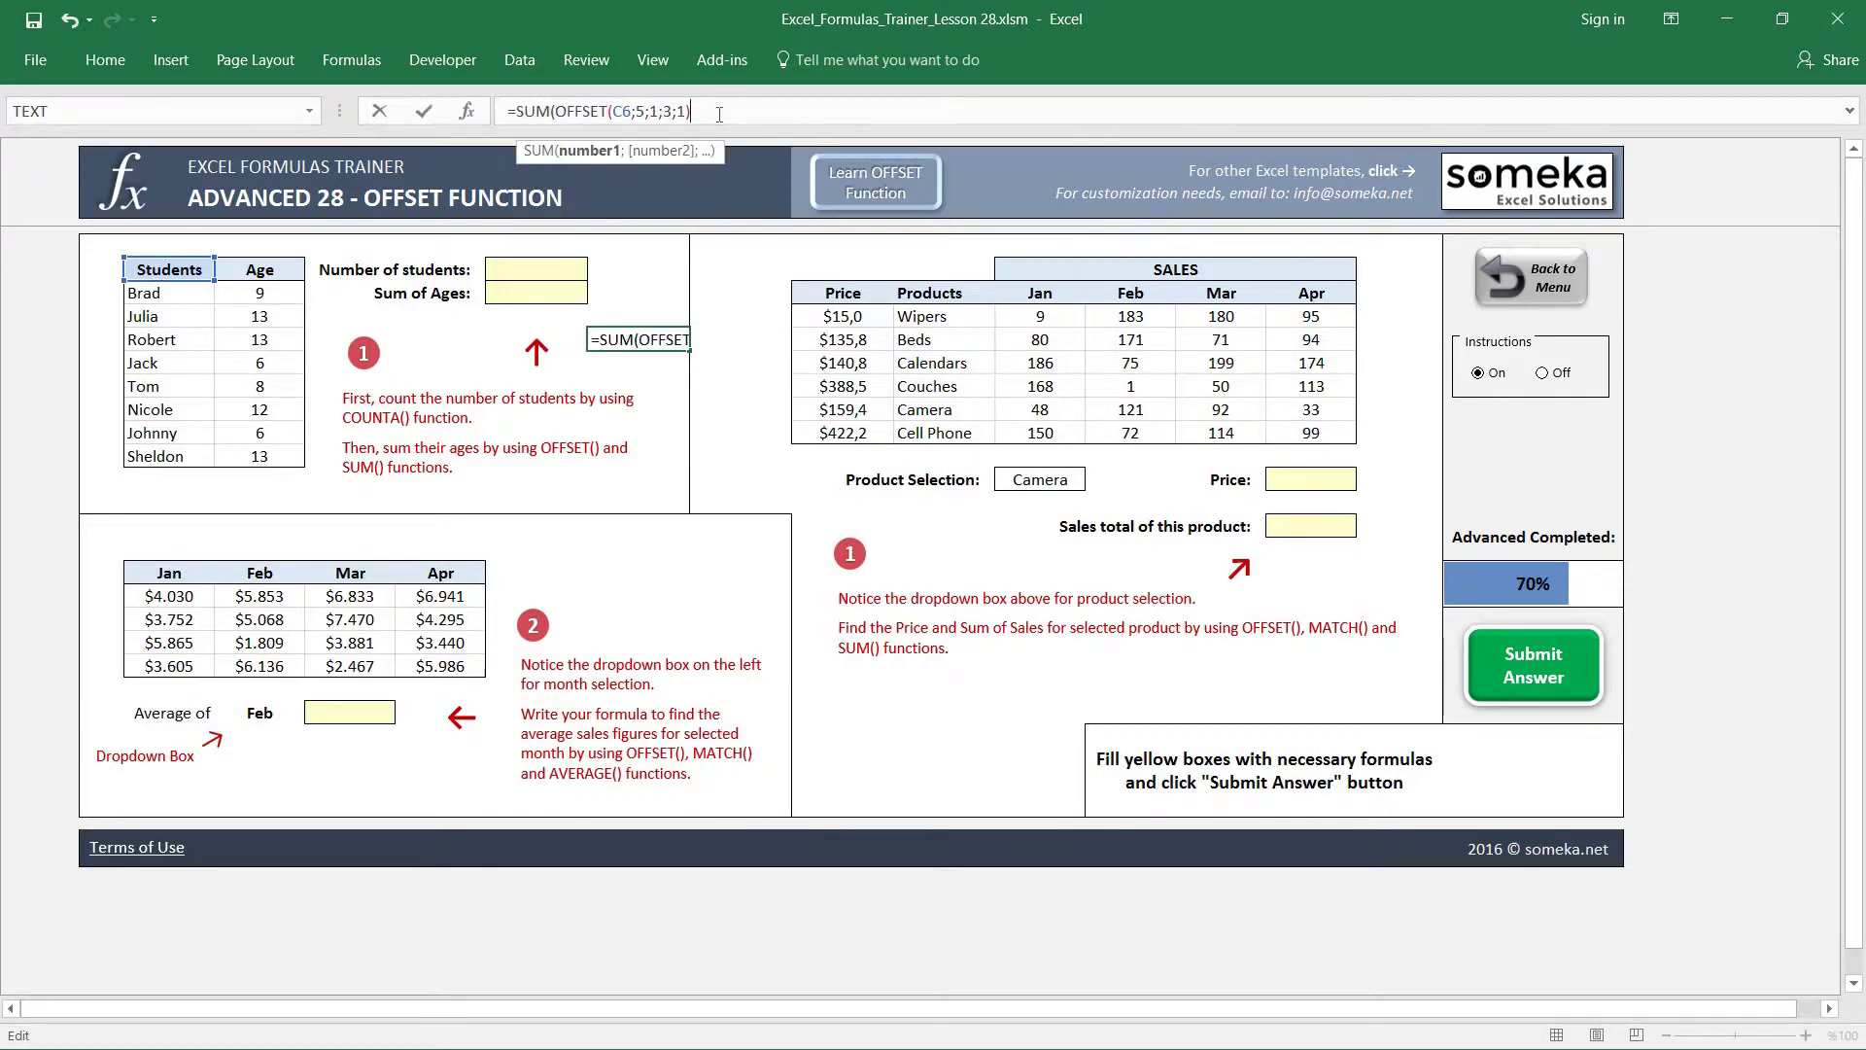
type(")")
key("Return")
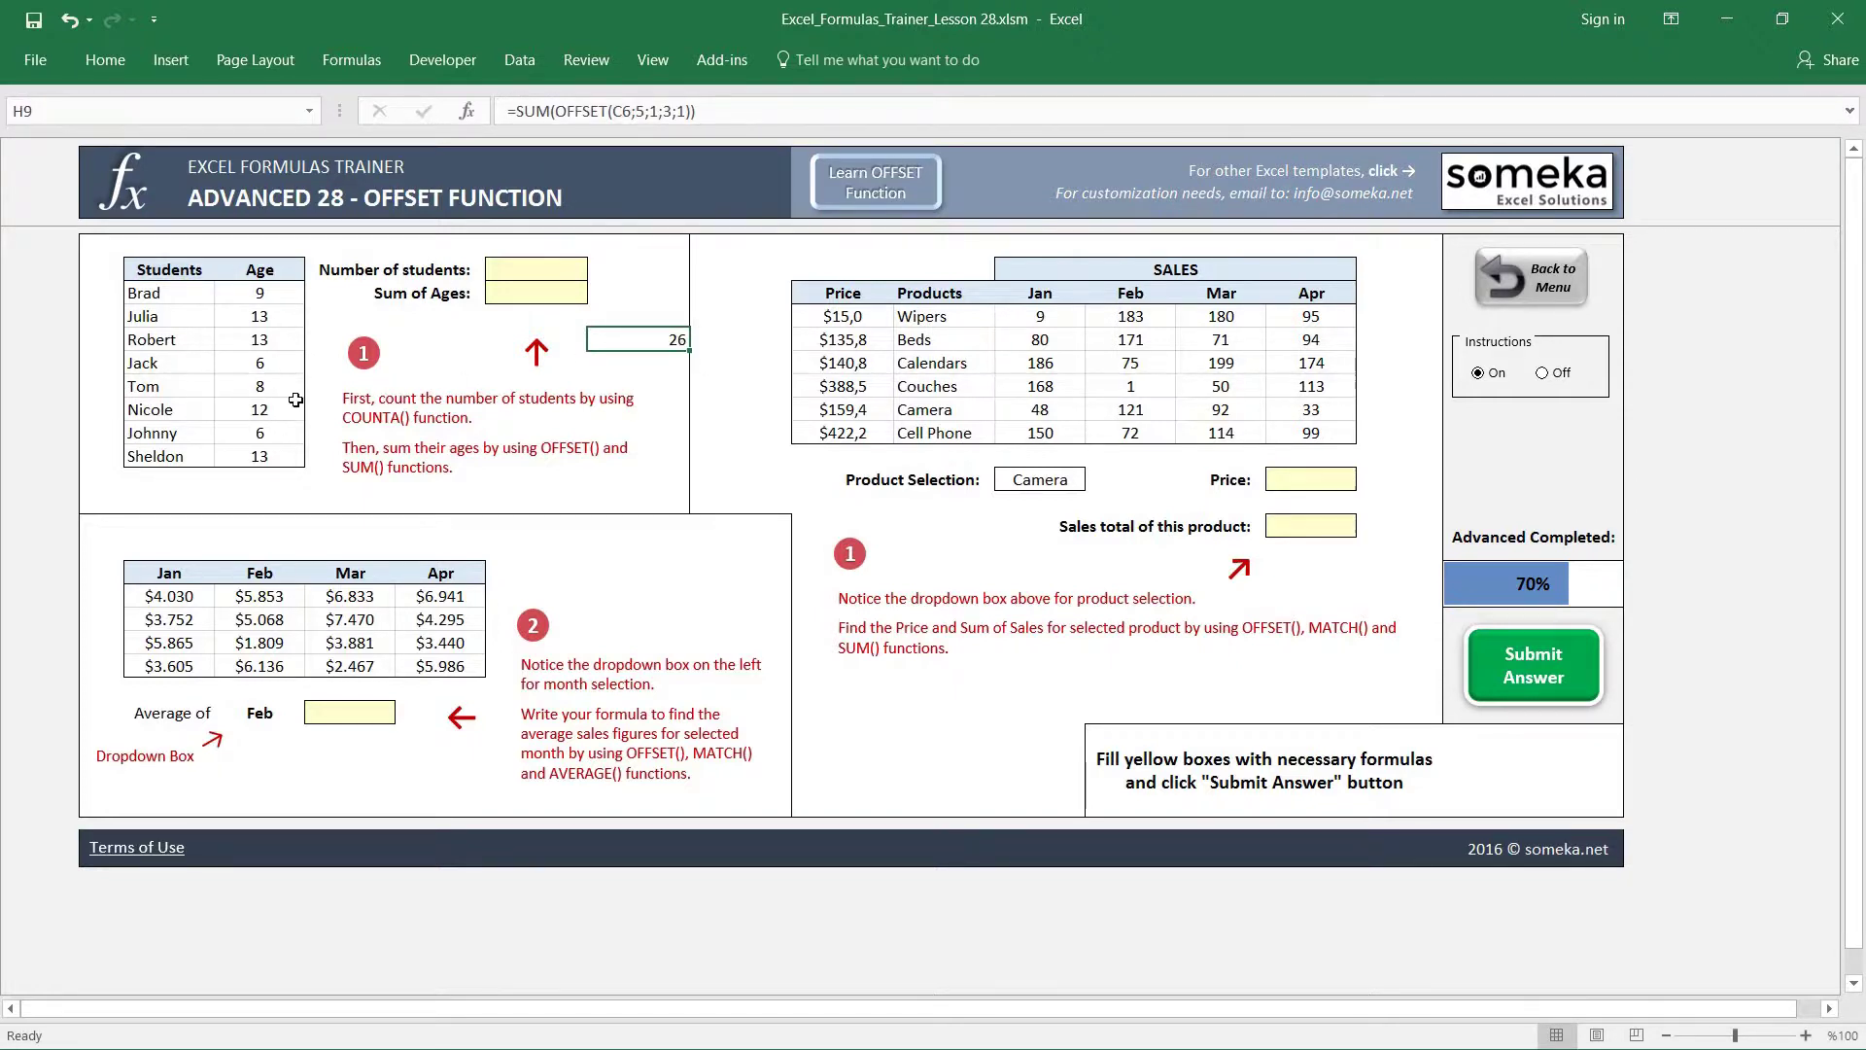
- Verify the 26 by selecting the ages 8, 12 and 6 in D11:D13
left_click(625, 110)
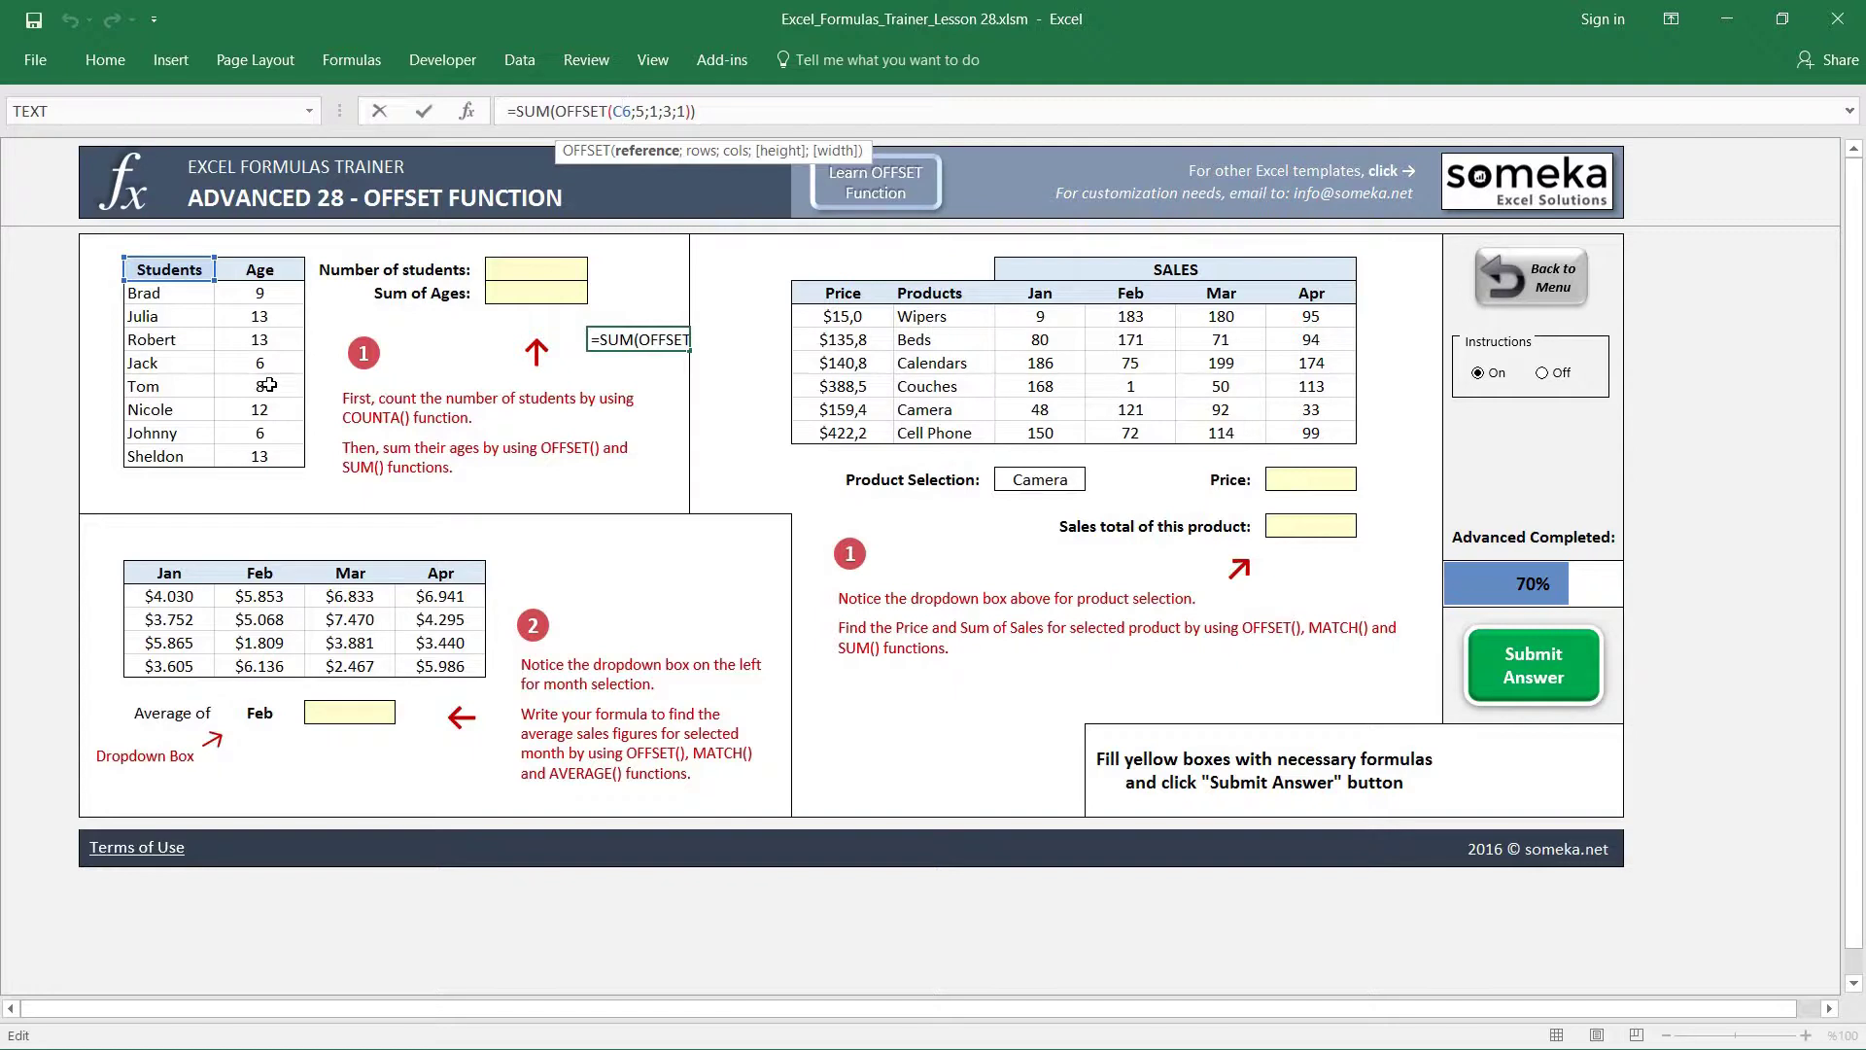
left_click_drag(268, 386, 270, 431)
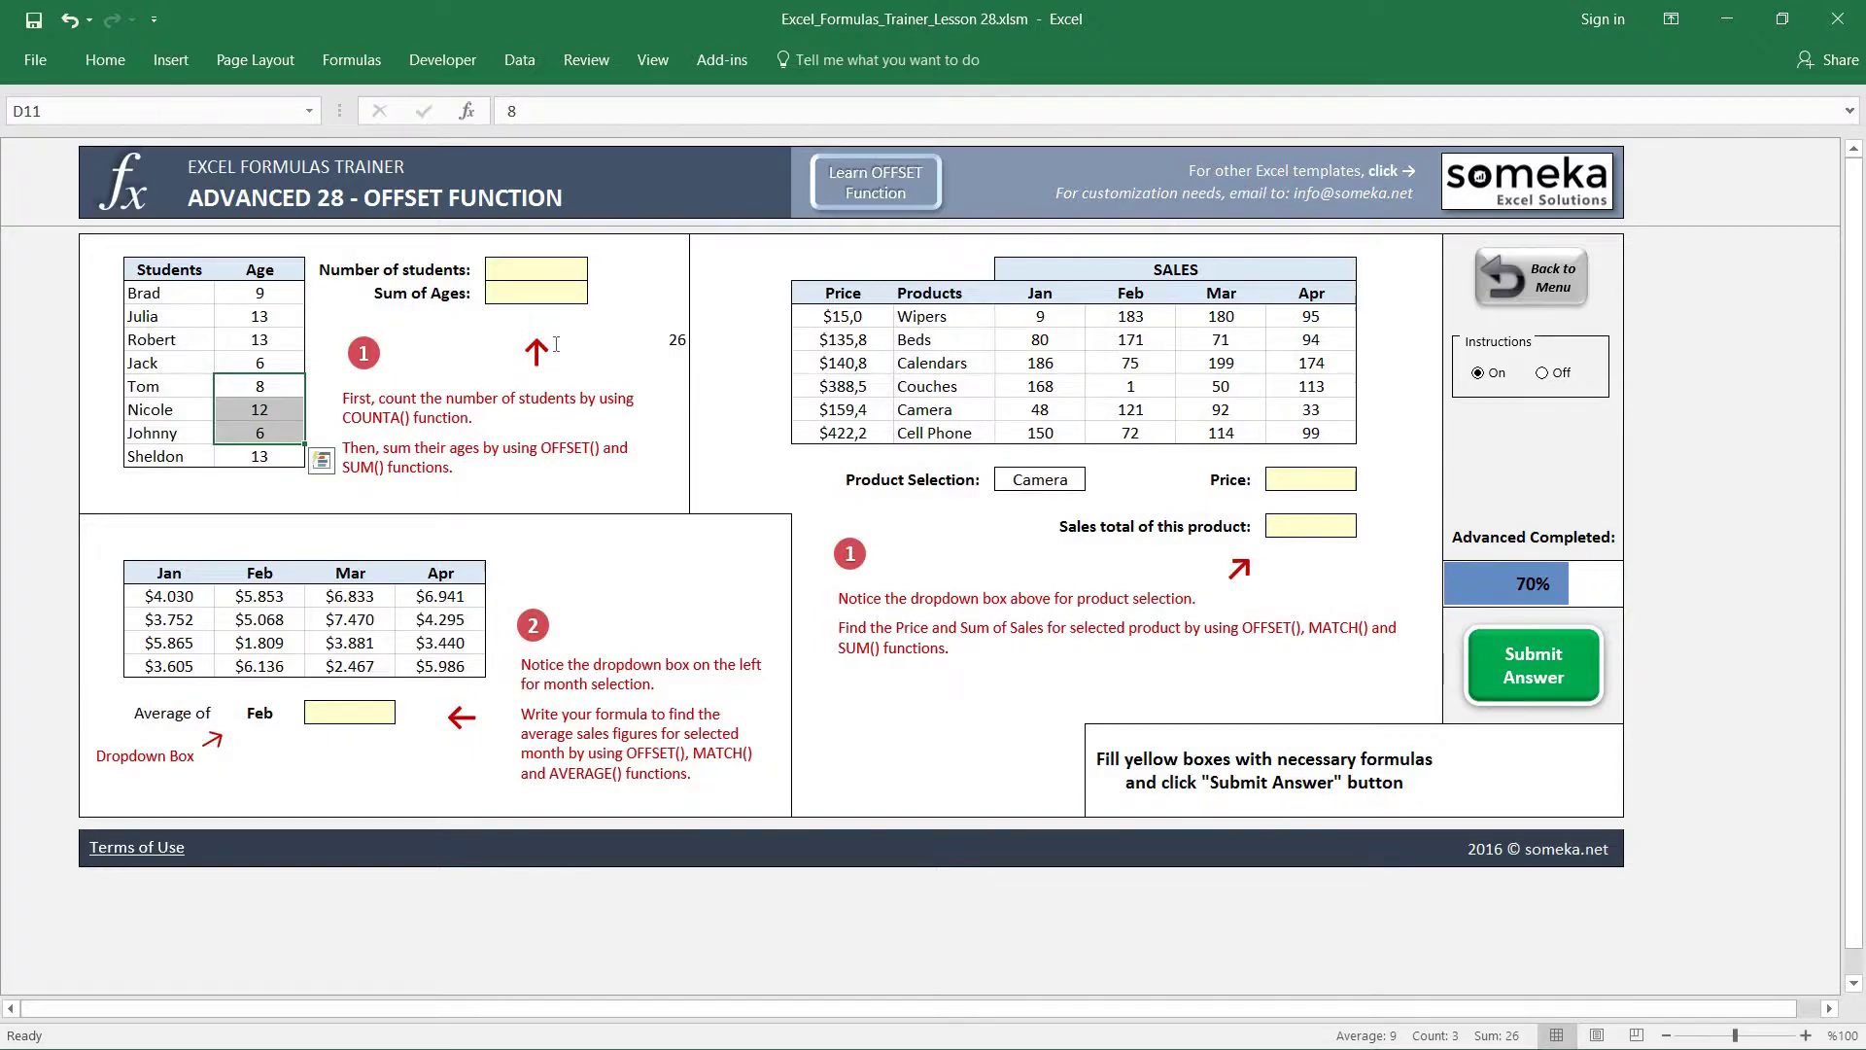
left_click(677, 343)
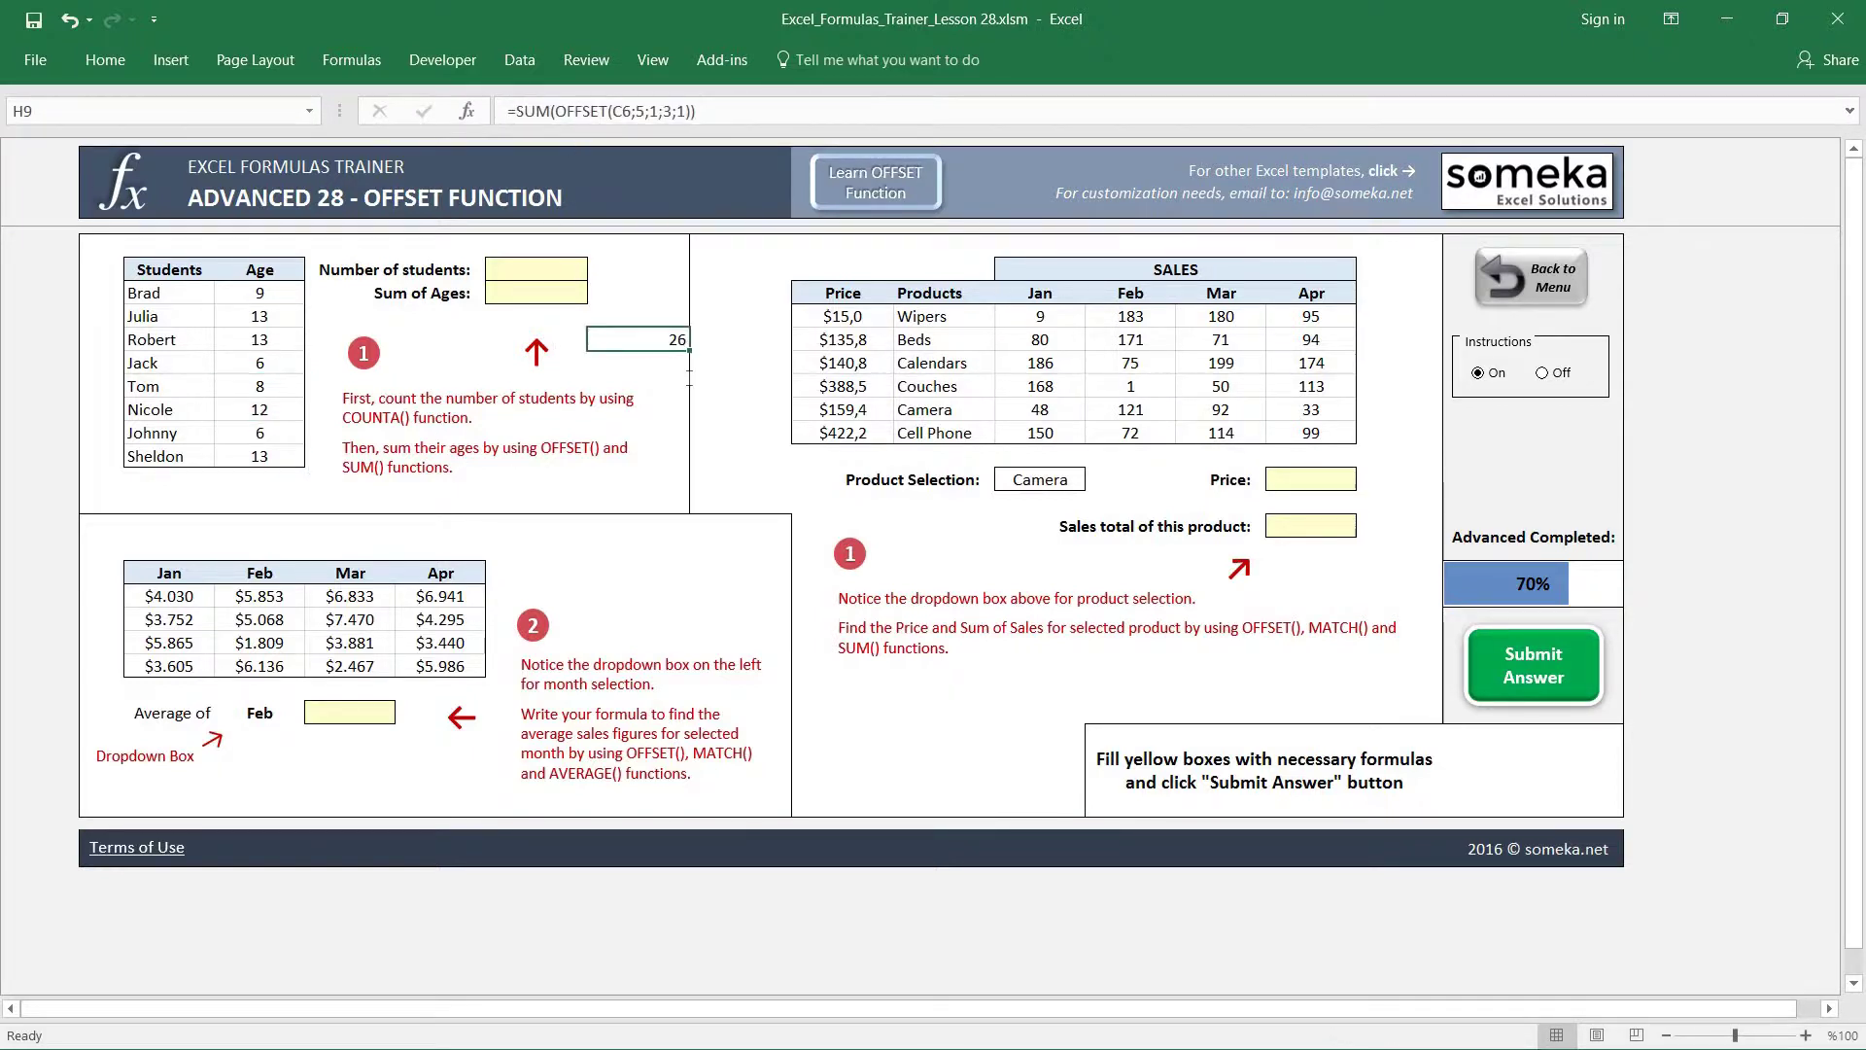
- Clear H9 and enter =COUNTA(C7:C14) in the Number of students box G6, giving 8
key("Delete")
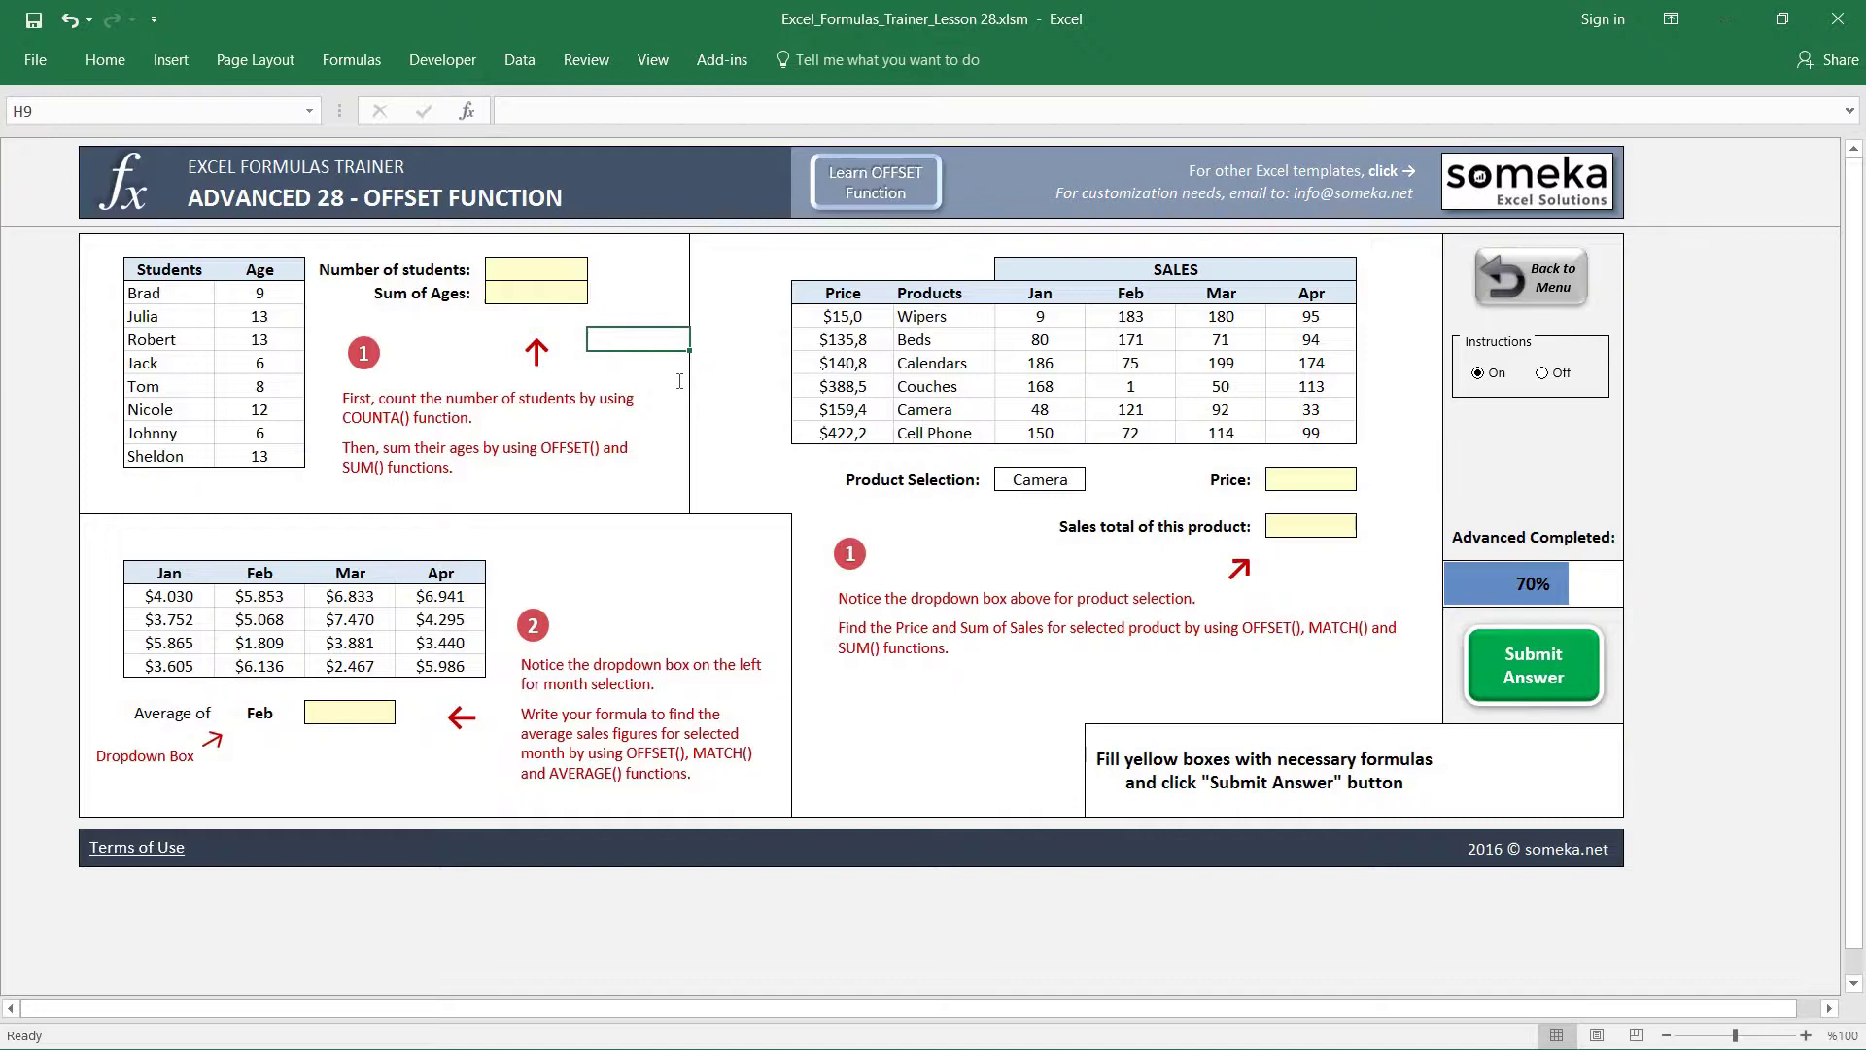
key("Up")
key("Up")
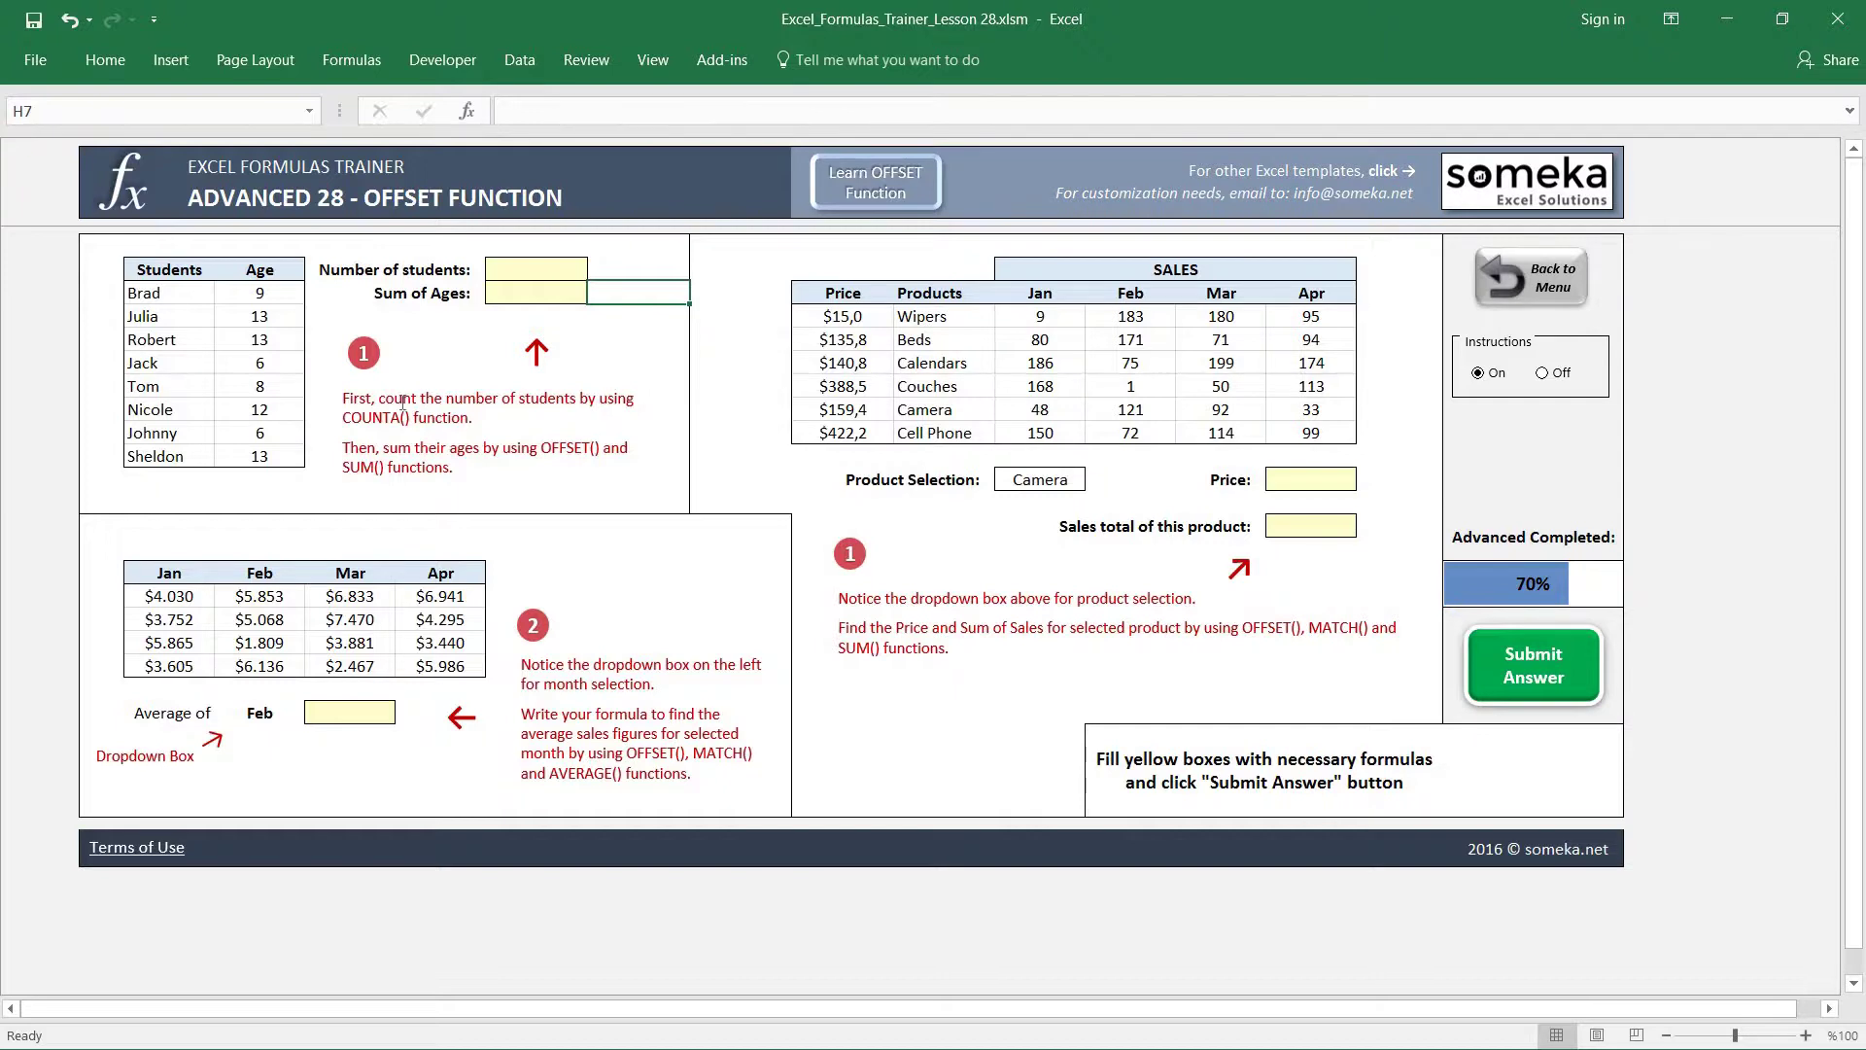
left_click(517, 277)
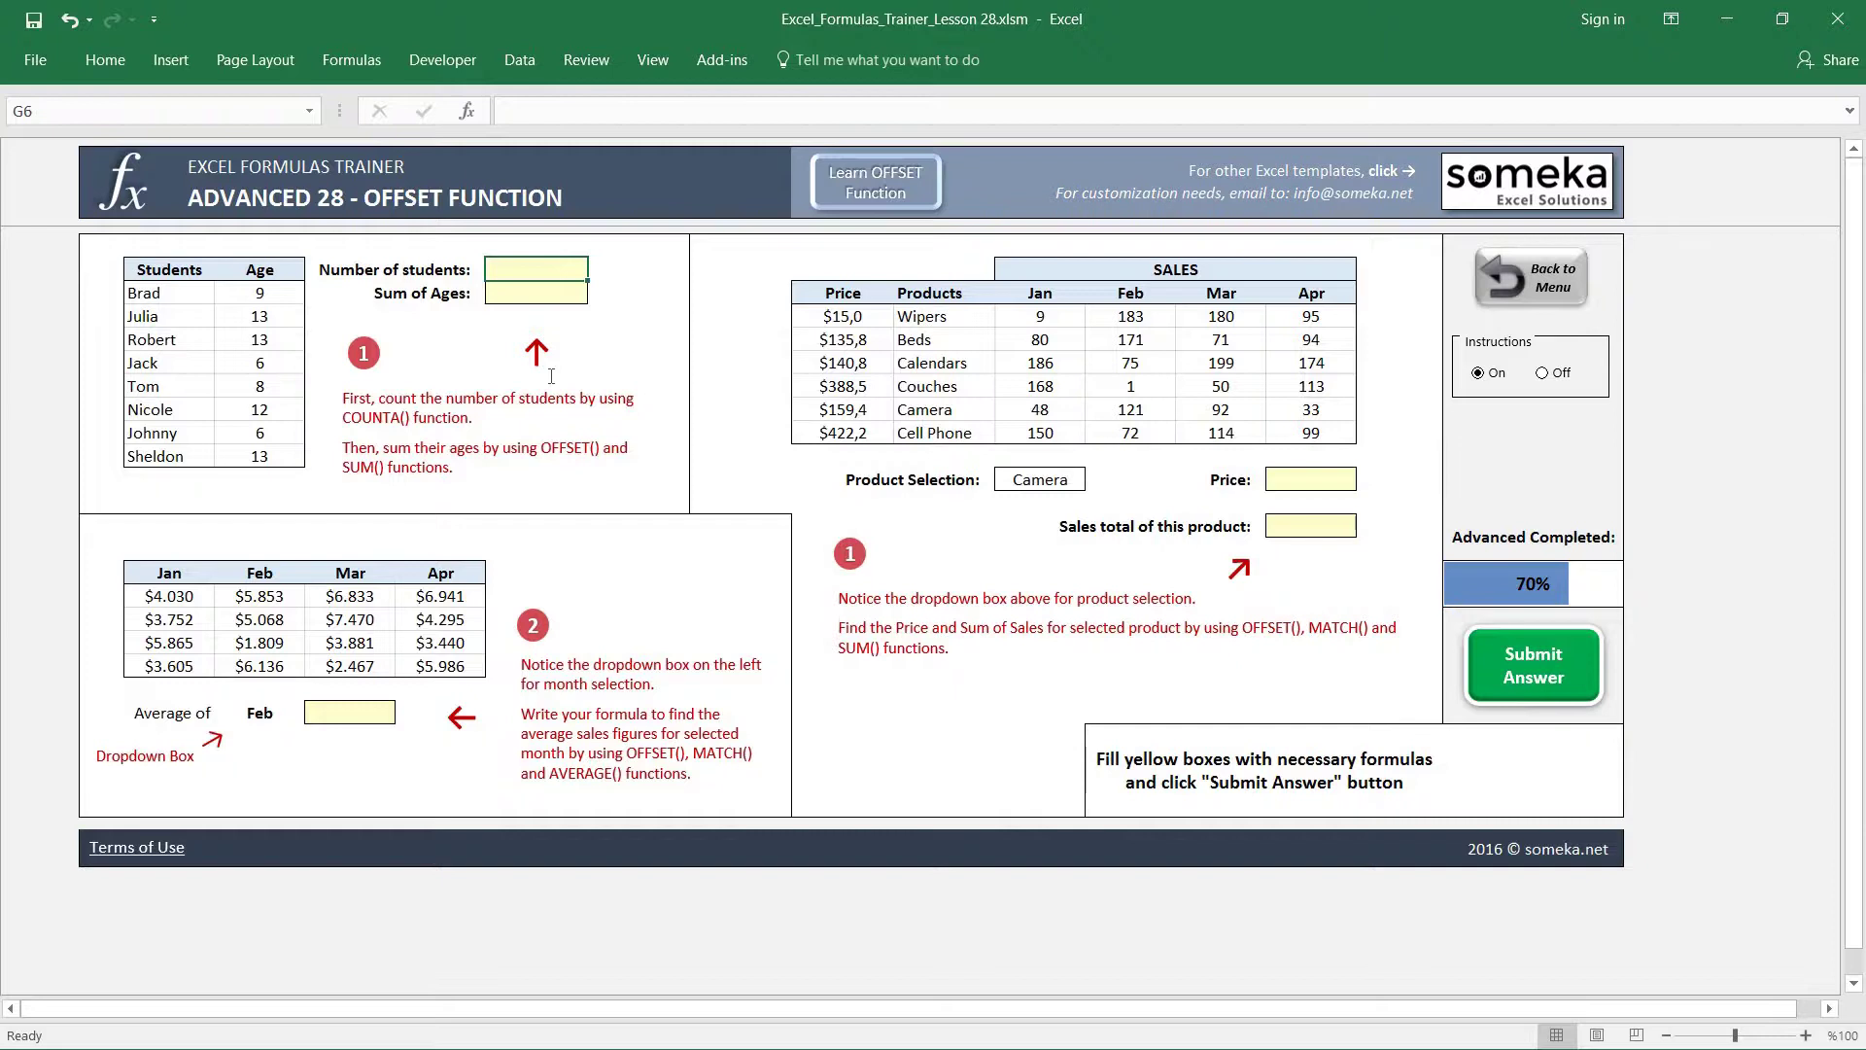
type("=COUNTA(")
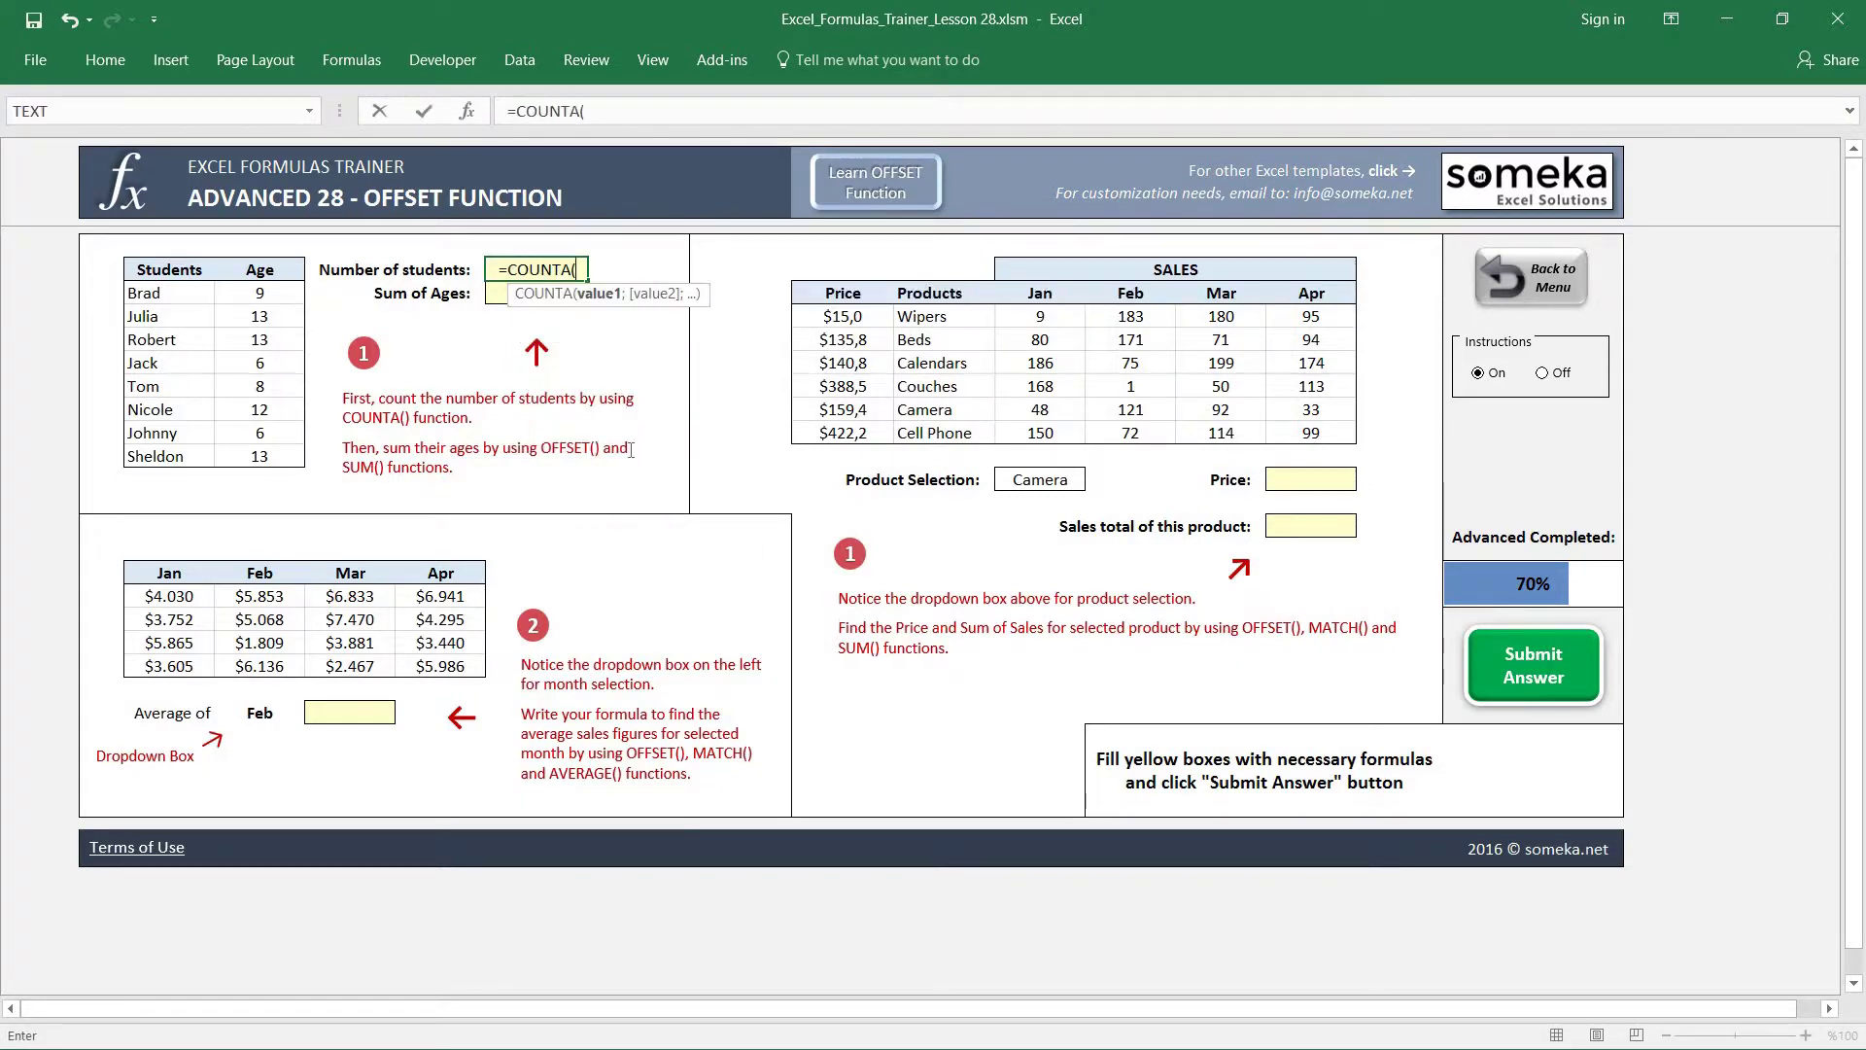
left_click_drag(171, 292, 184, 456)
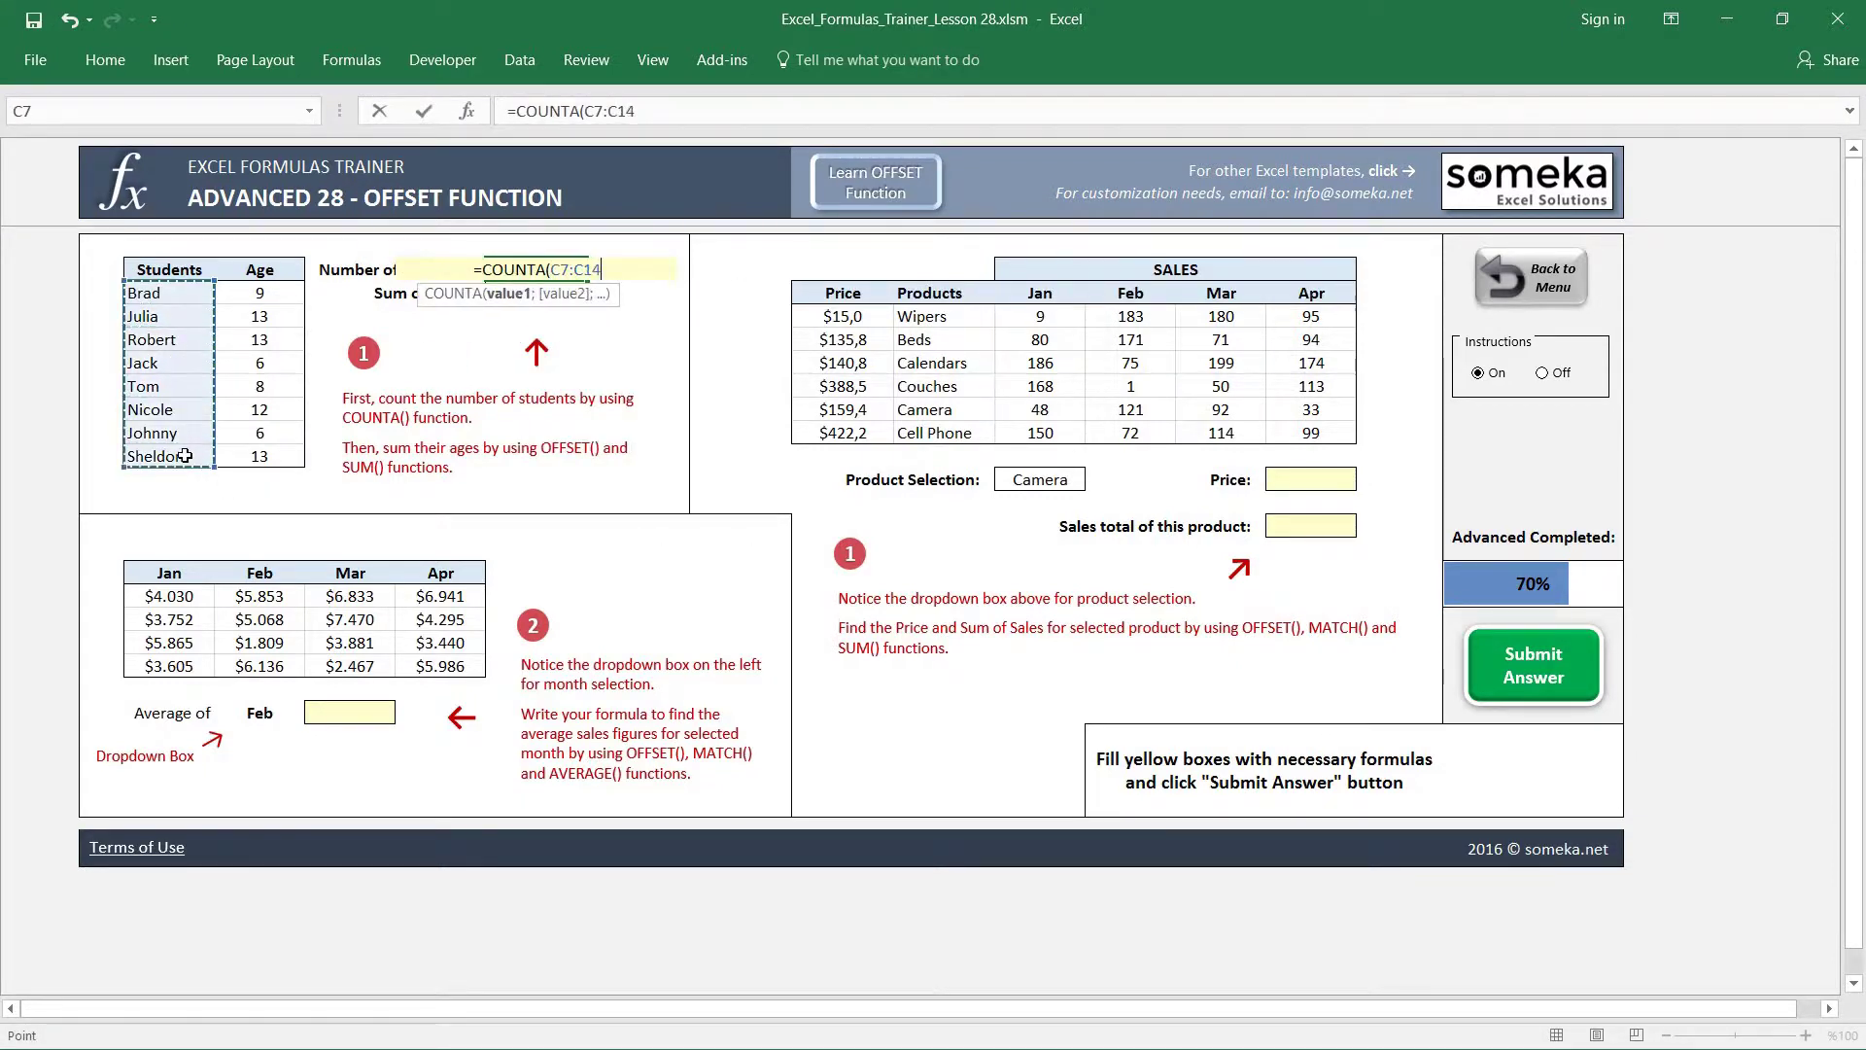
key("Return")
key("Up")
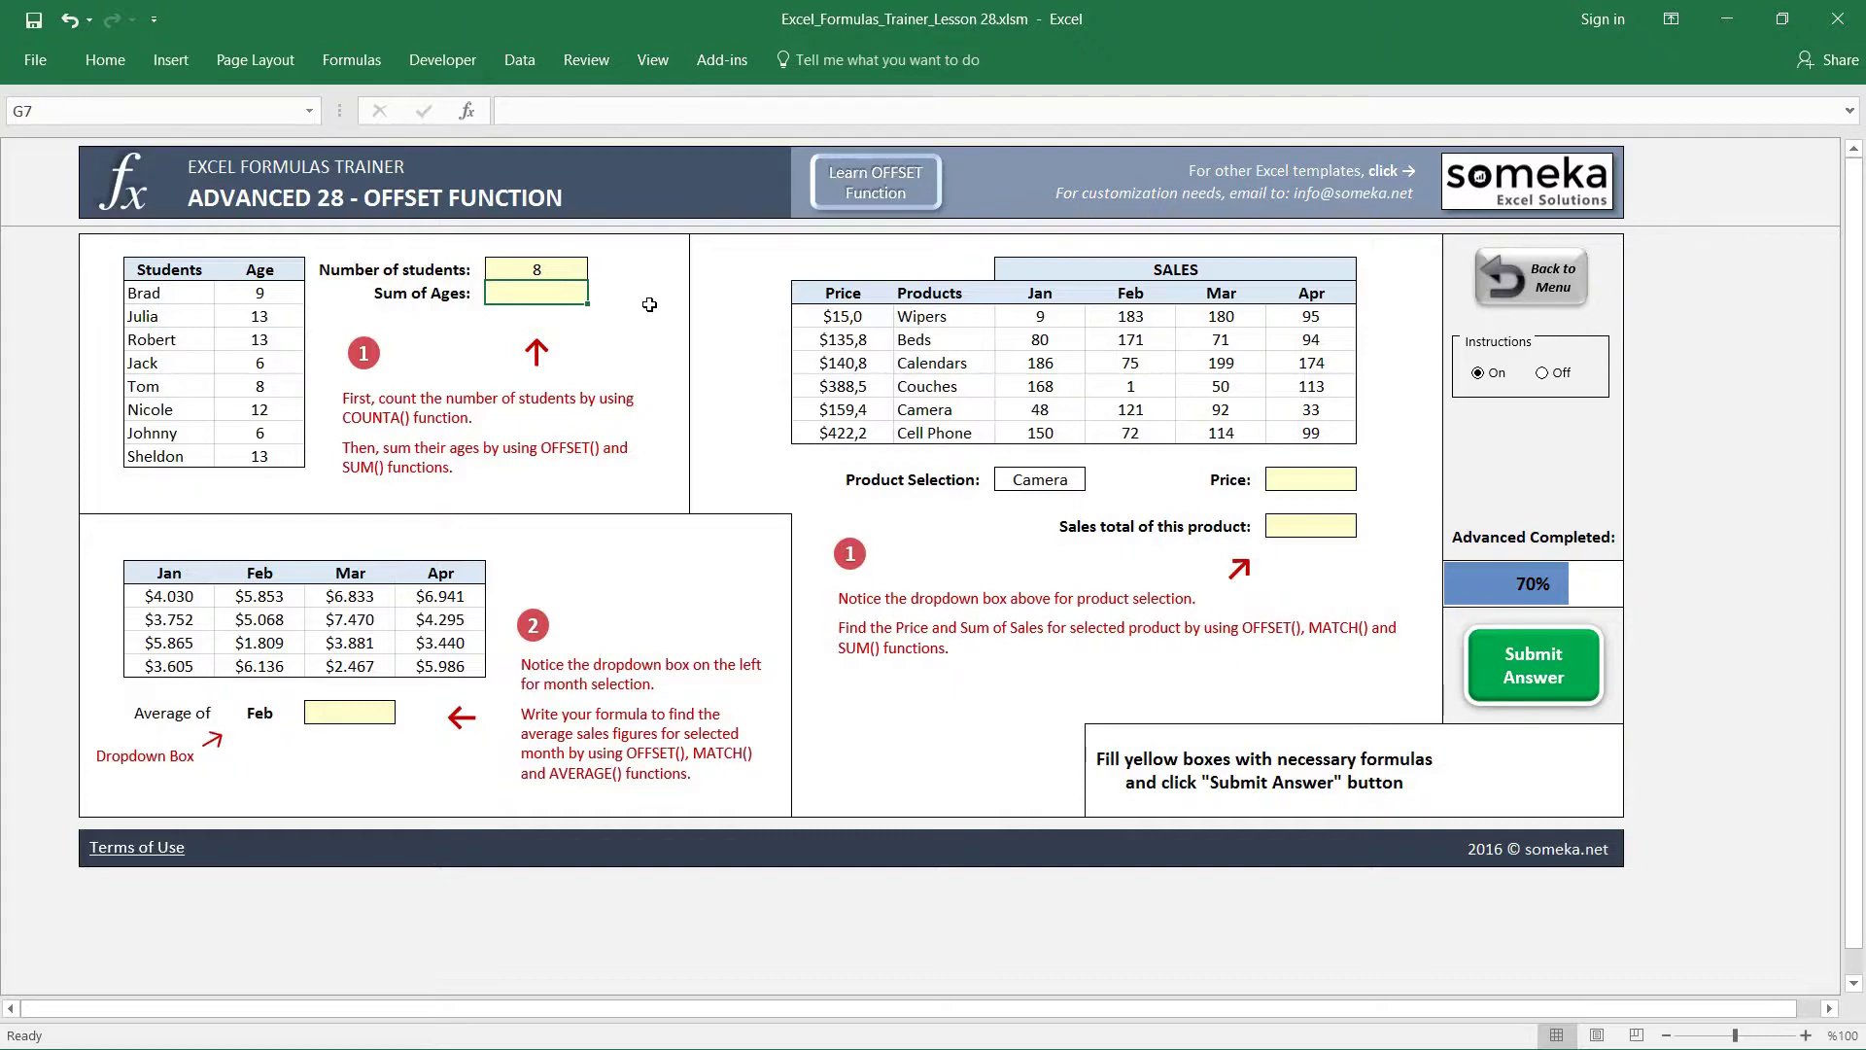
- Try a plain =SUM(D7:D14) of the ages in the Sum of Ages box G7
type("=sum")
key("Tab")
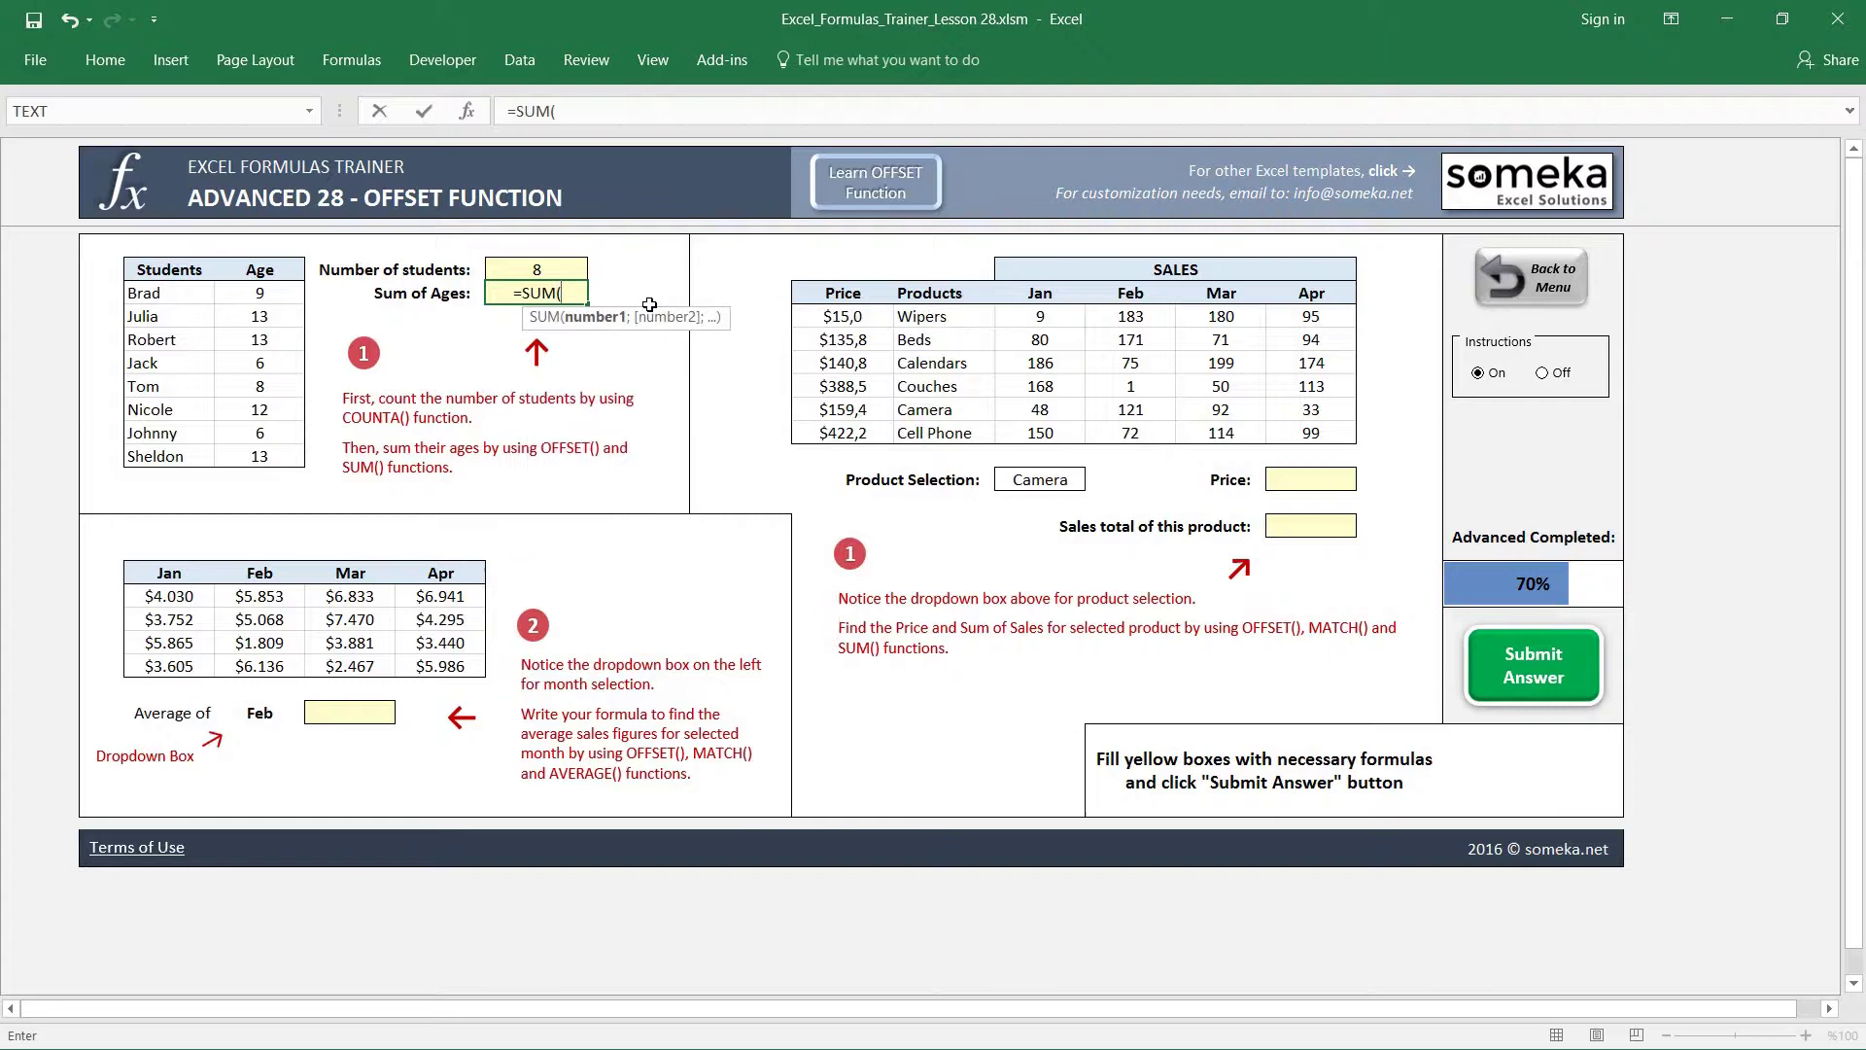
left_click_drag(260, 295, 281, 460)
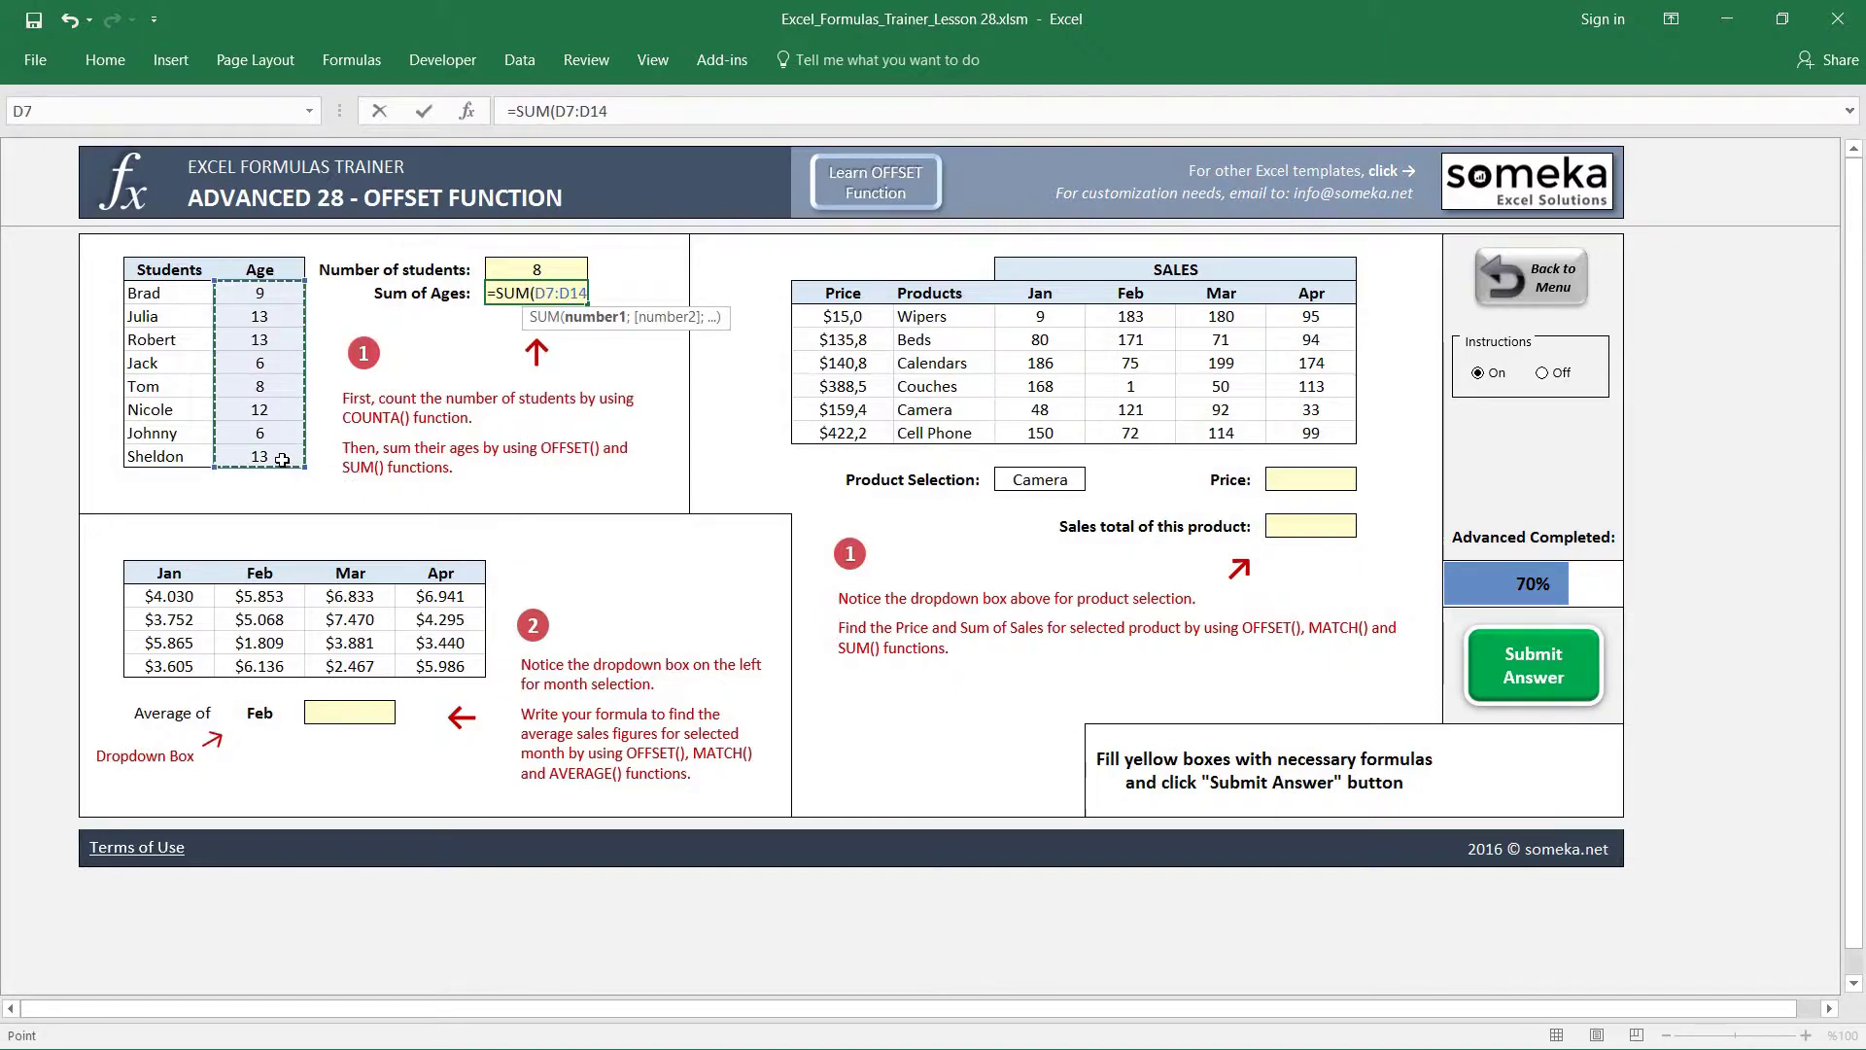
key("Return")
key("Up")
- Replace G7's trial SUM with =OFFSET(D7;0;0;G6;1), using the student count G6 as height
key("Delete")
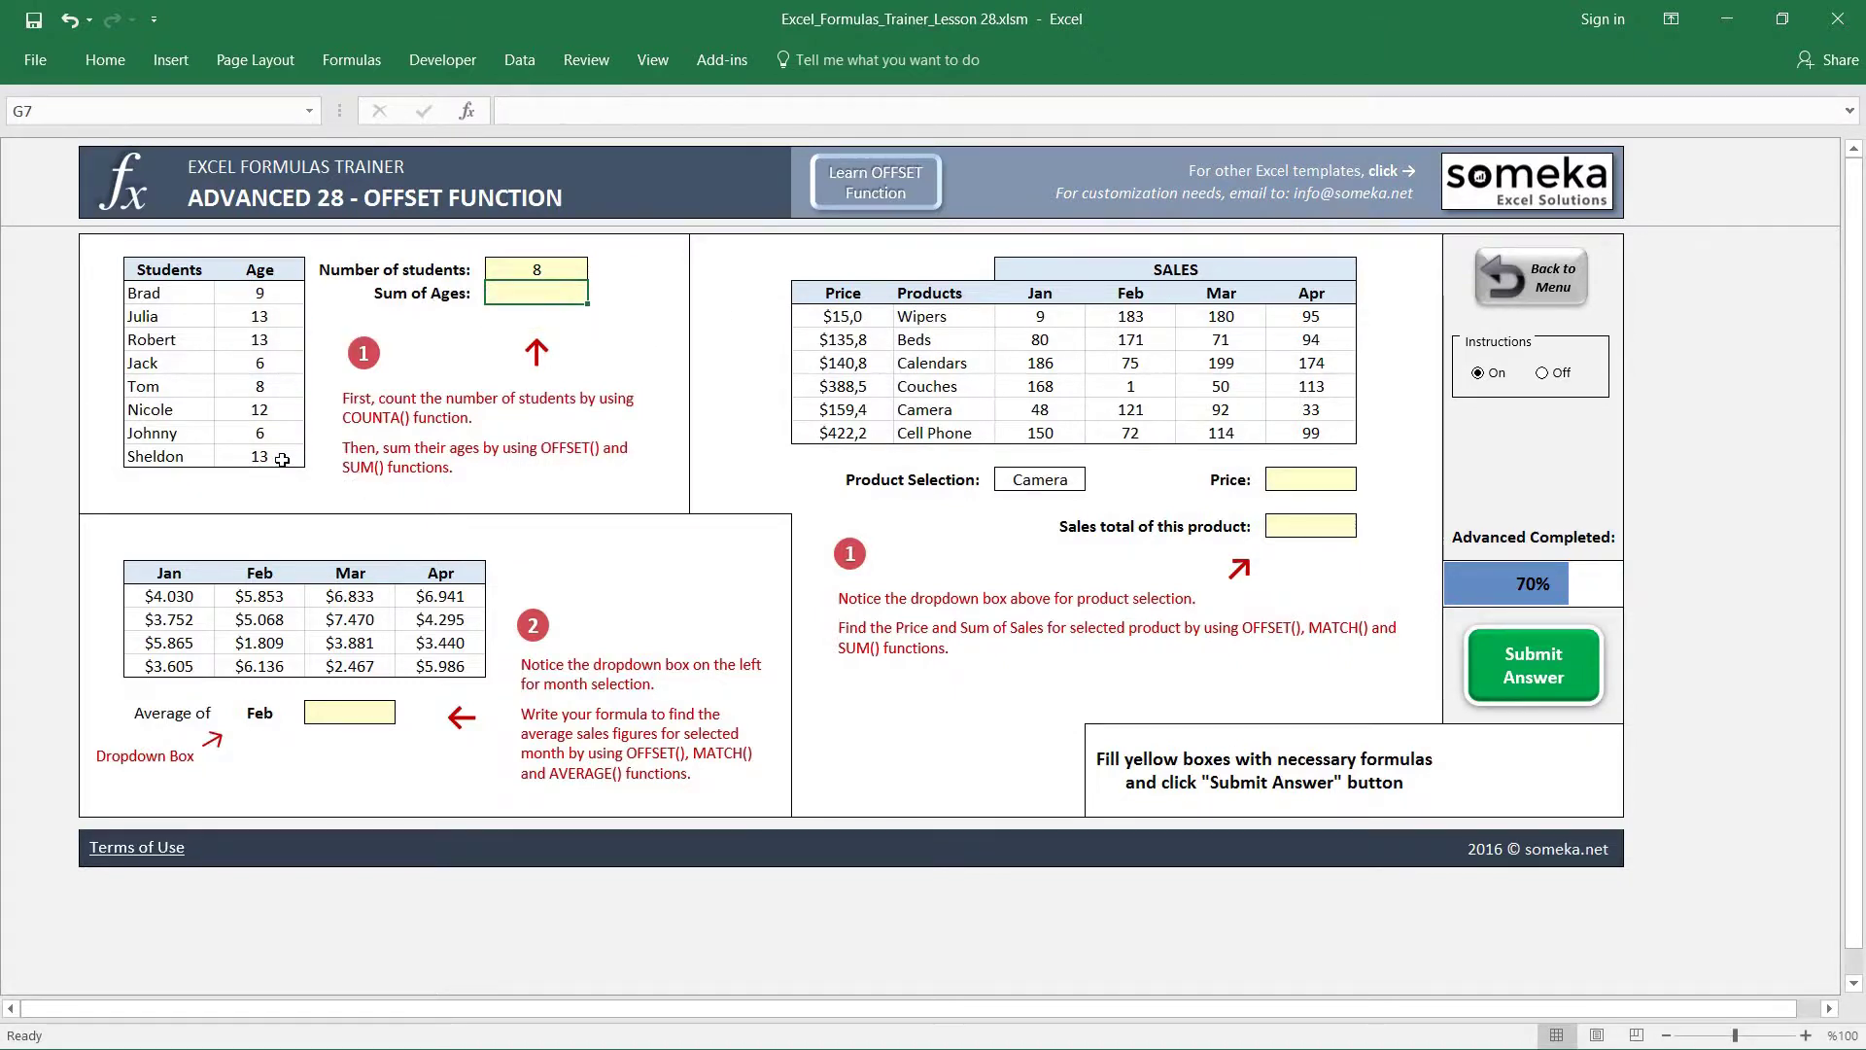
type("=")
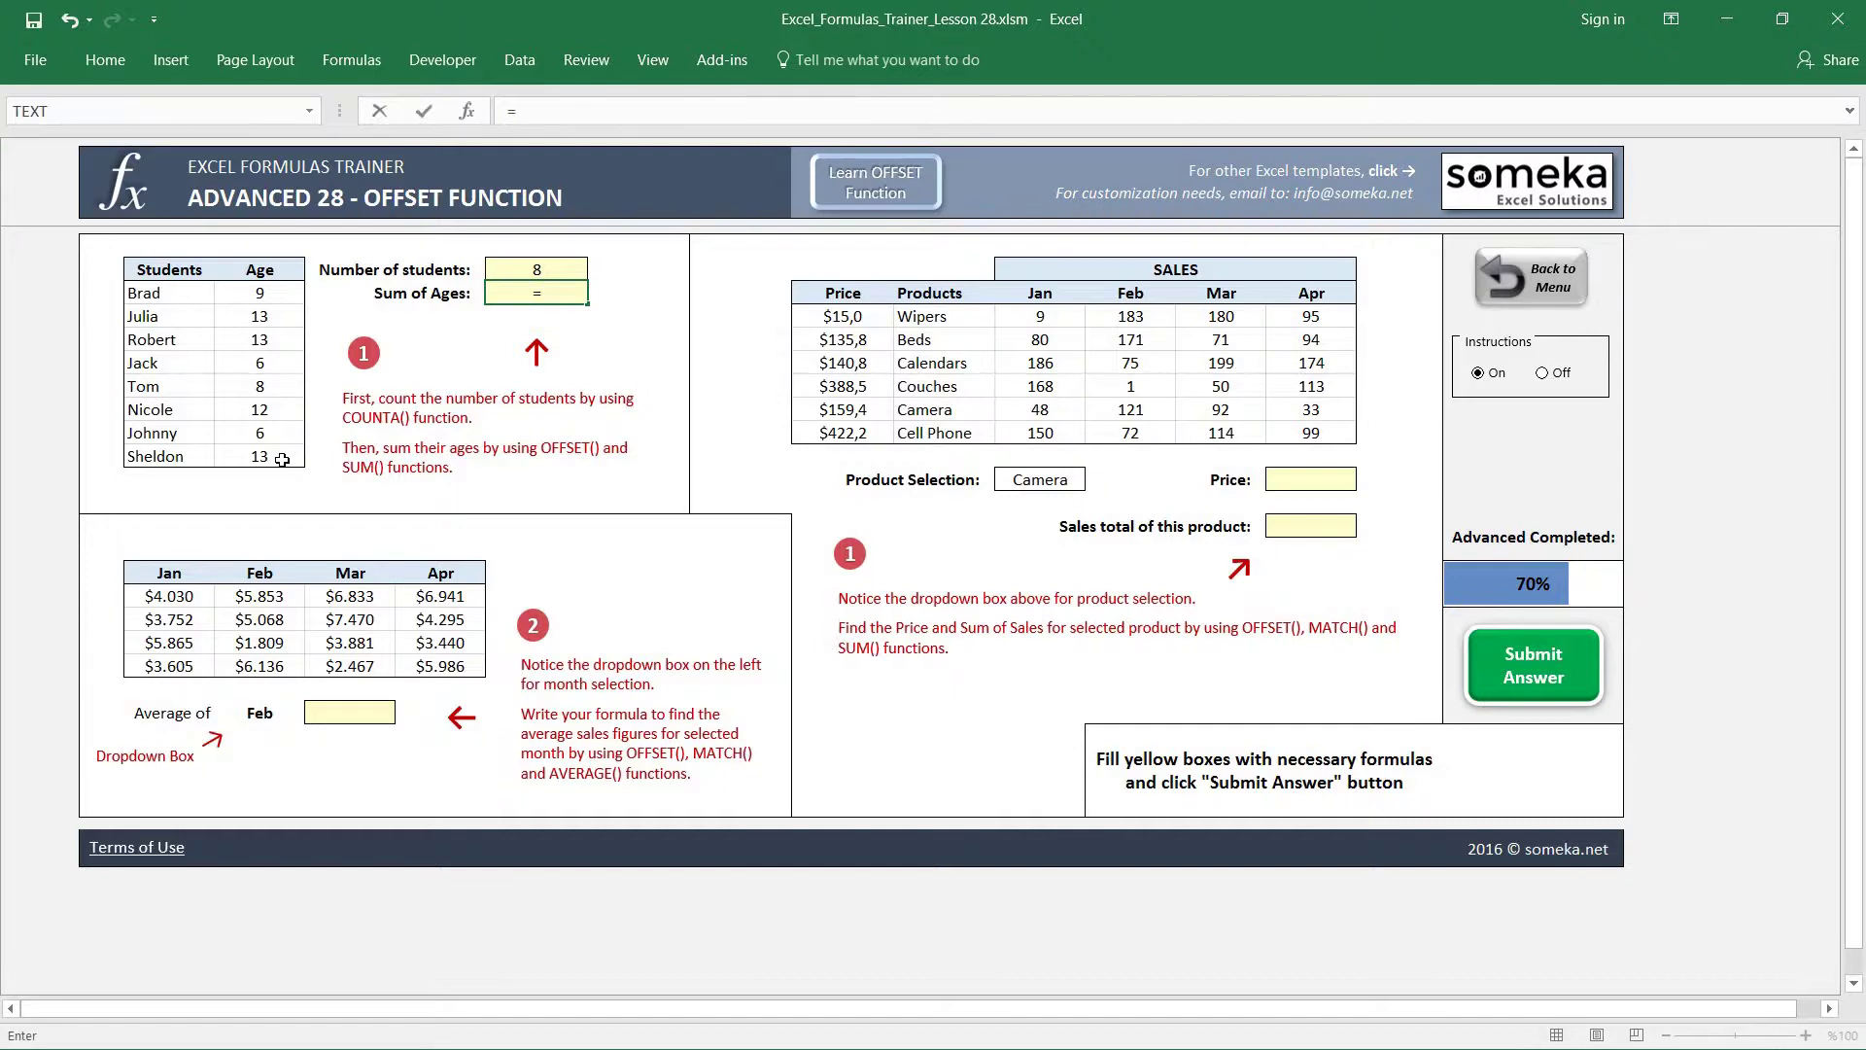
type("offset")
key("Tab")
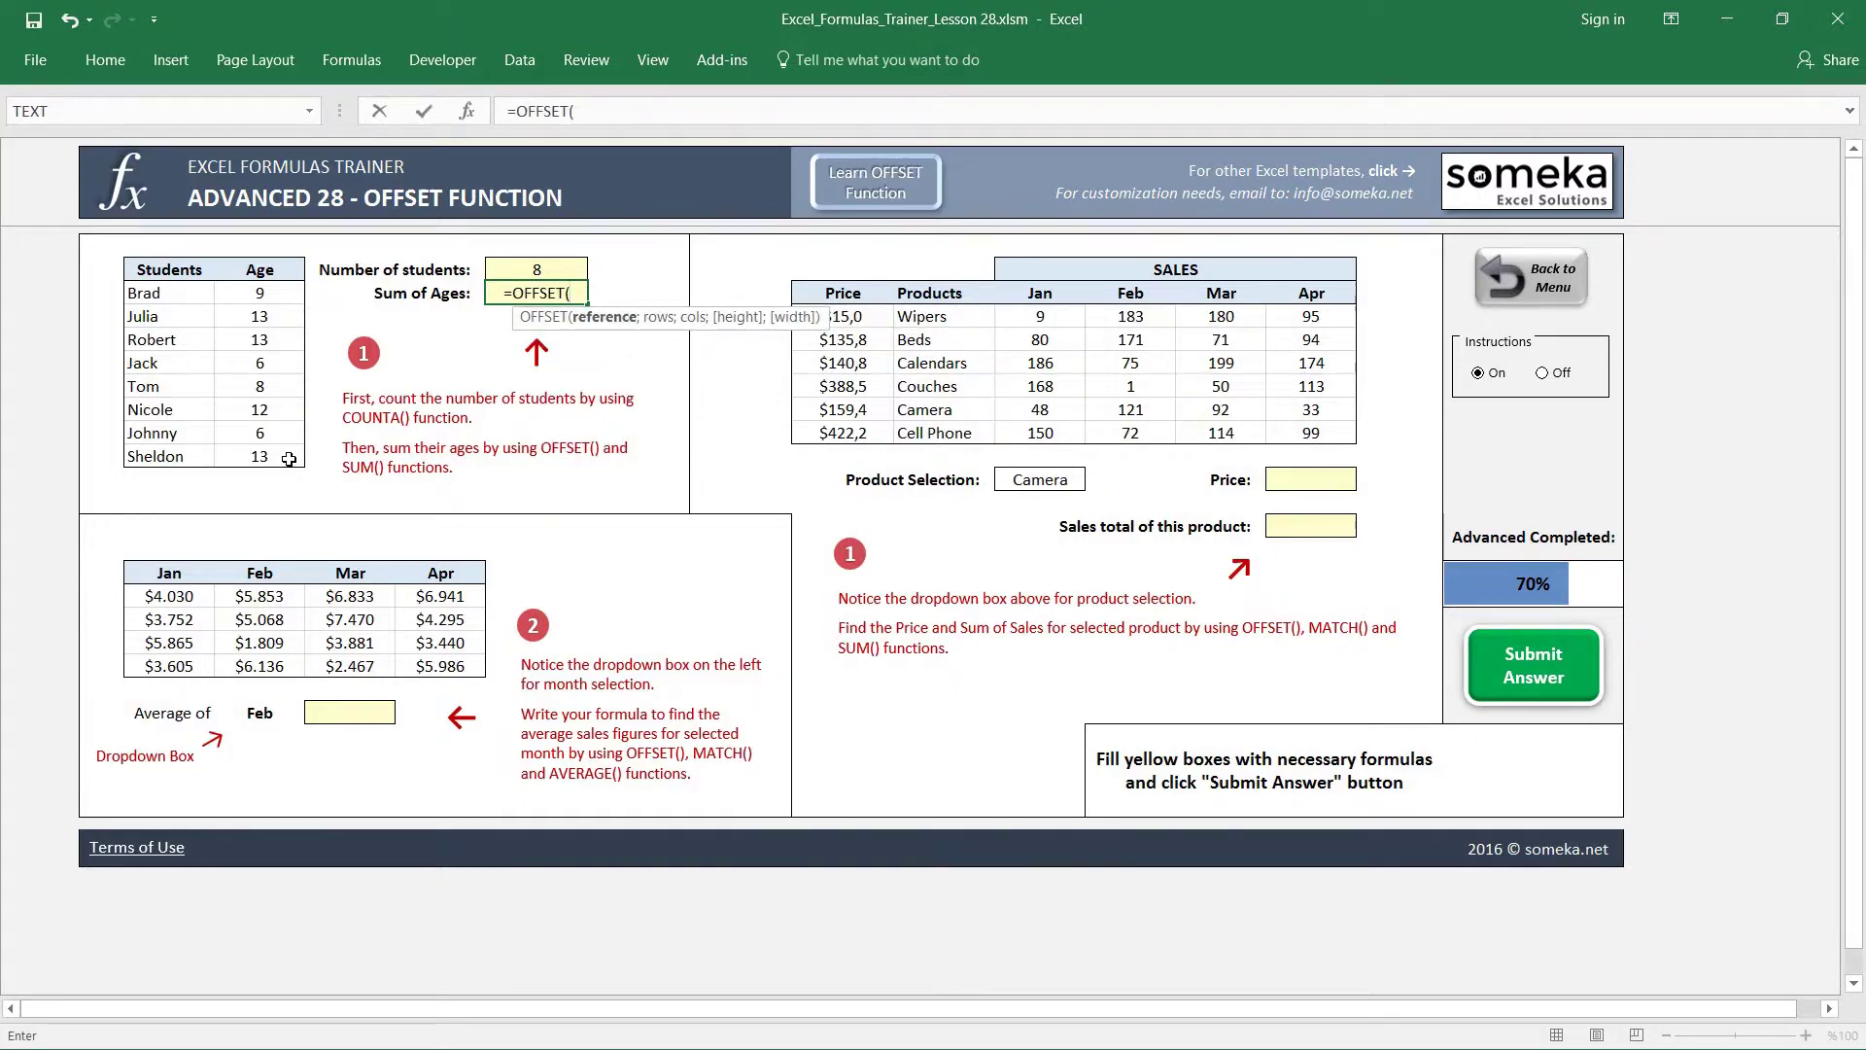
left_click(271, 297)
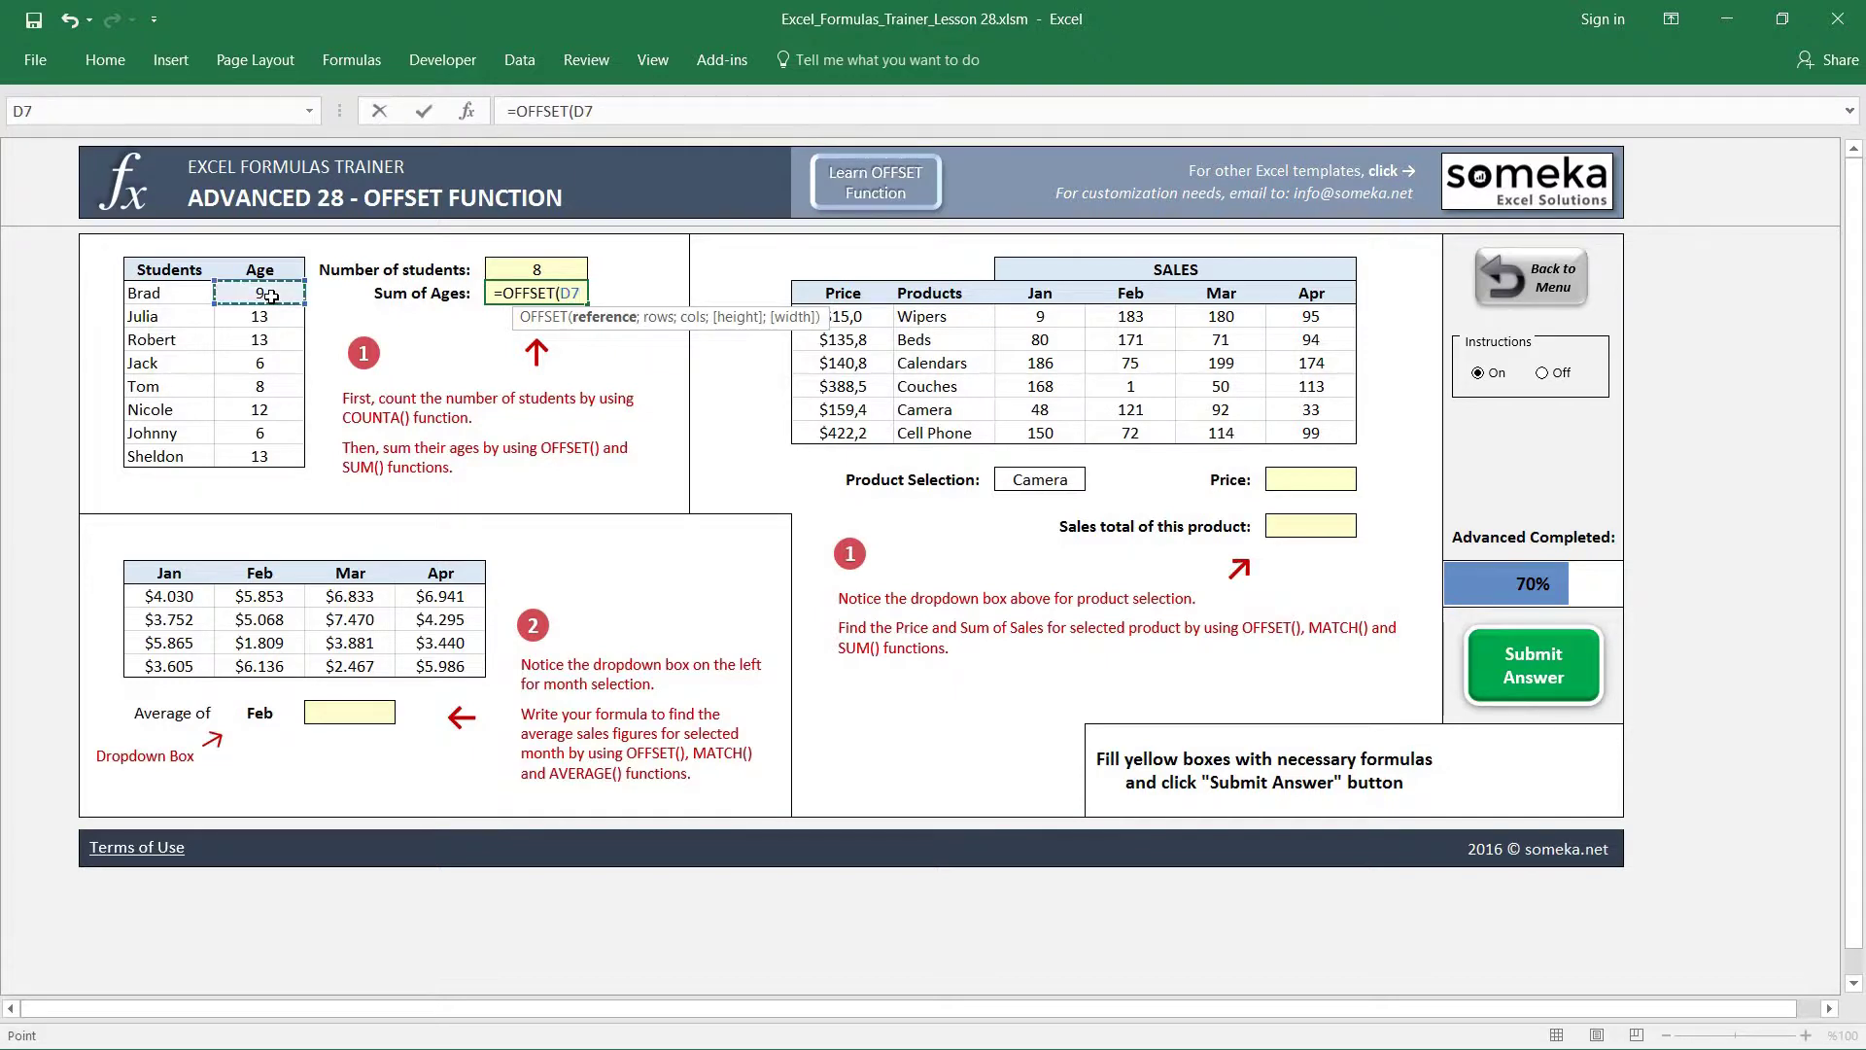
type(";")
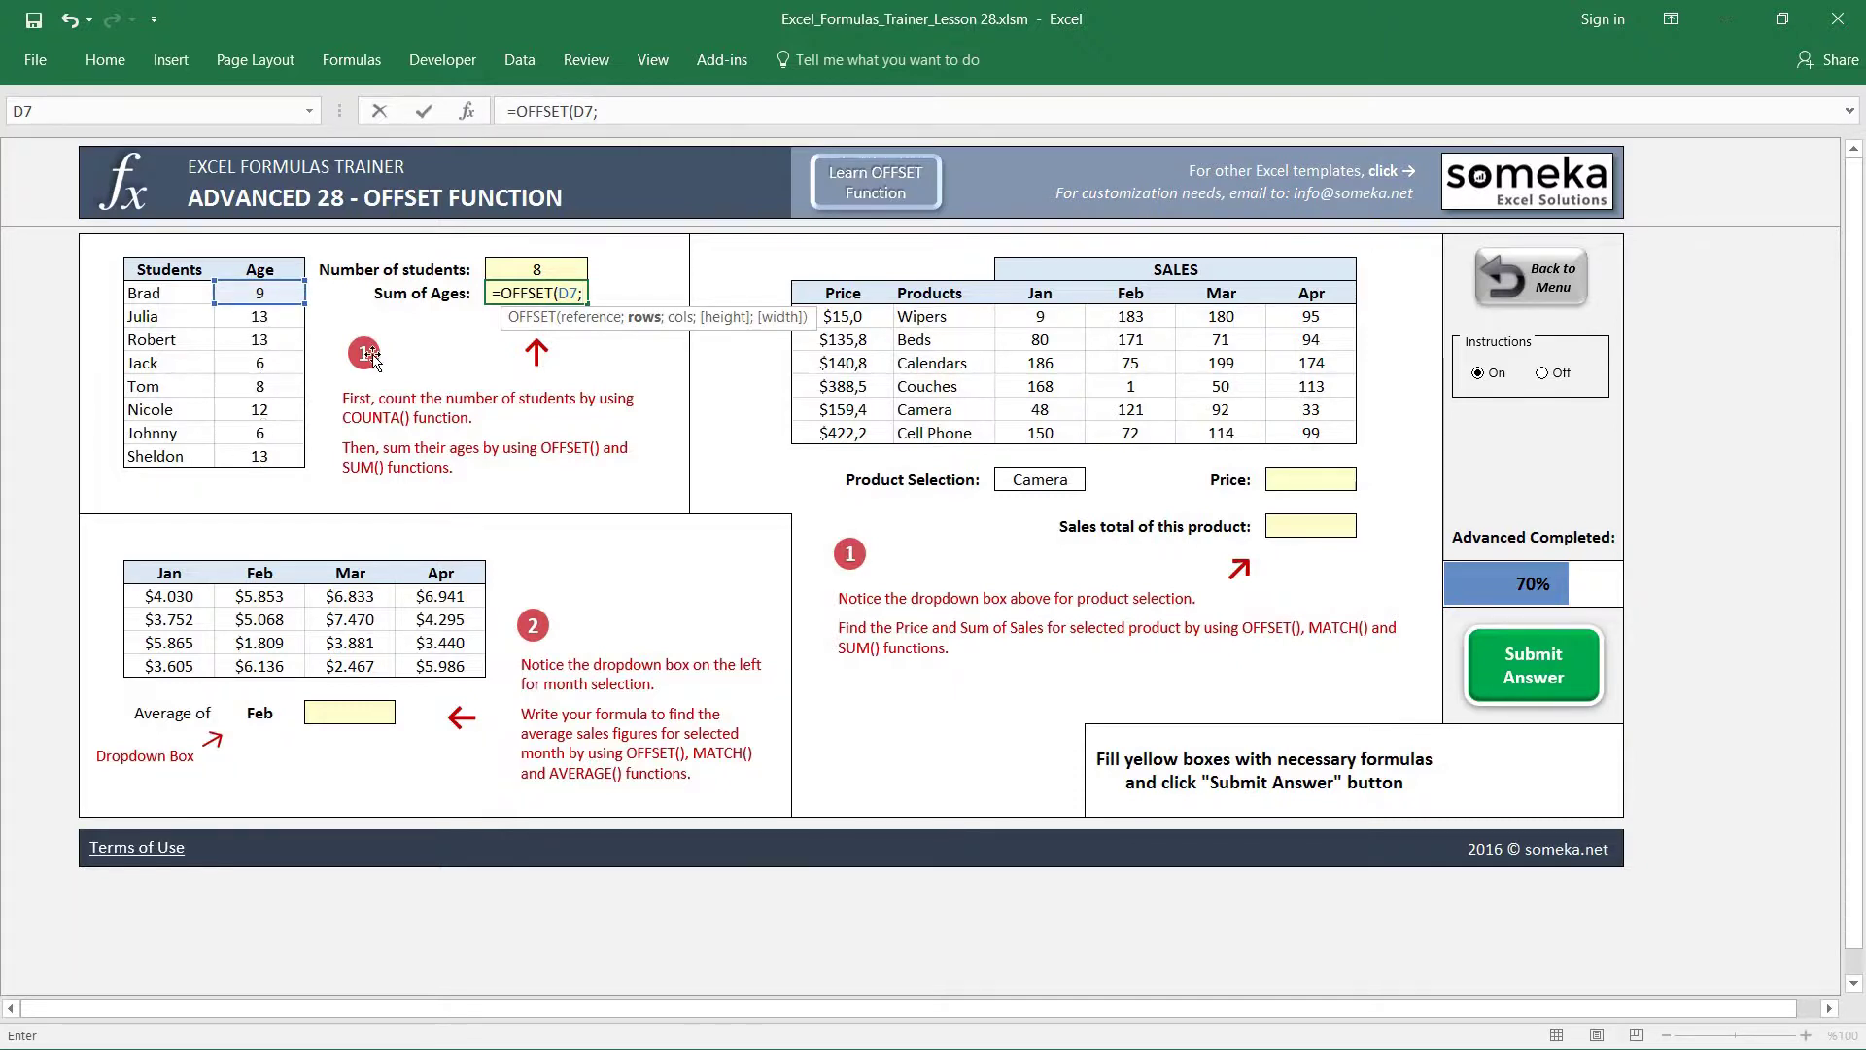
left_click(546, 272)
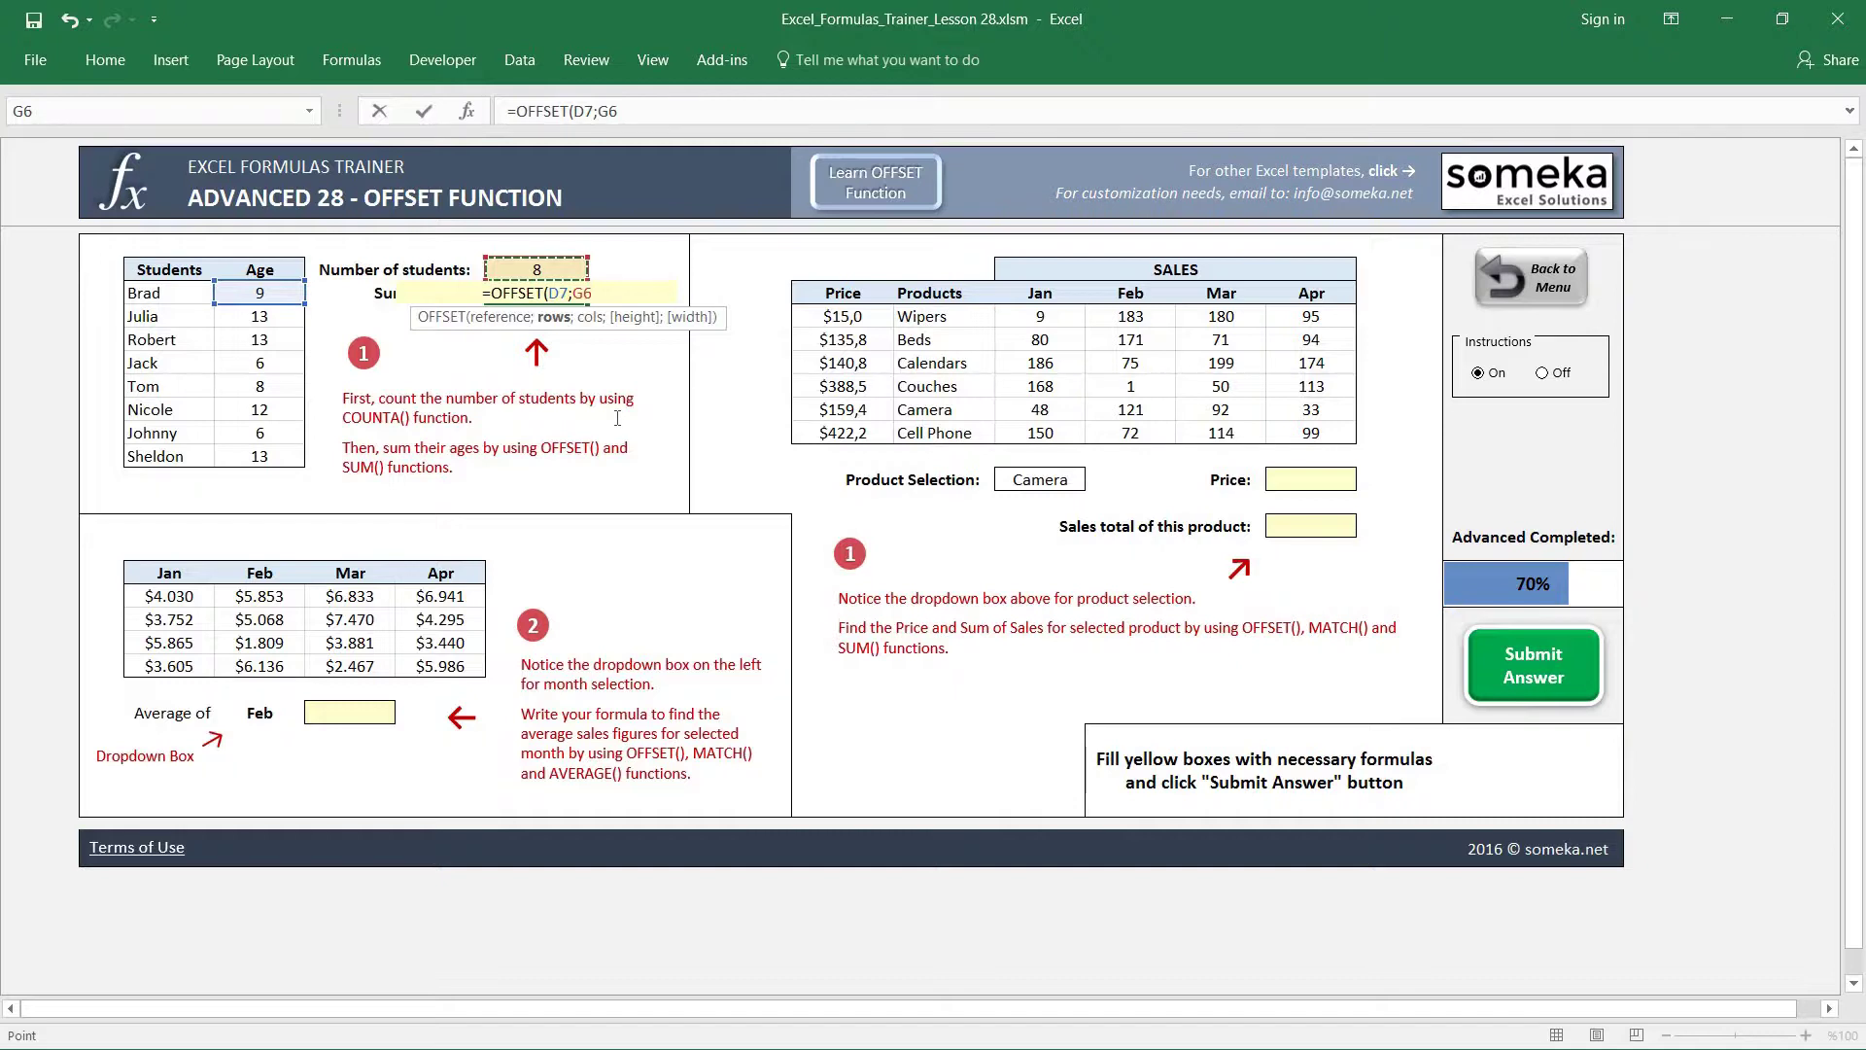
key("BackSpace")
key("BackSpace")
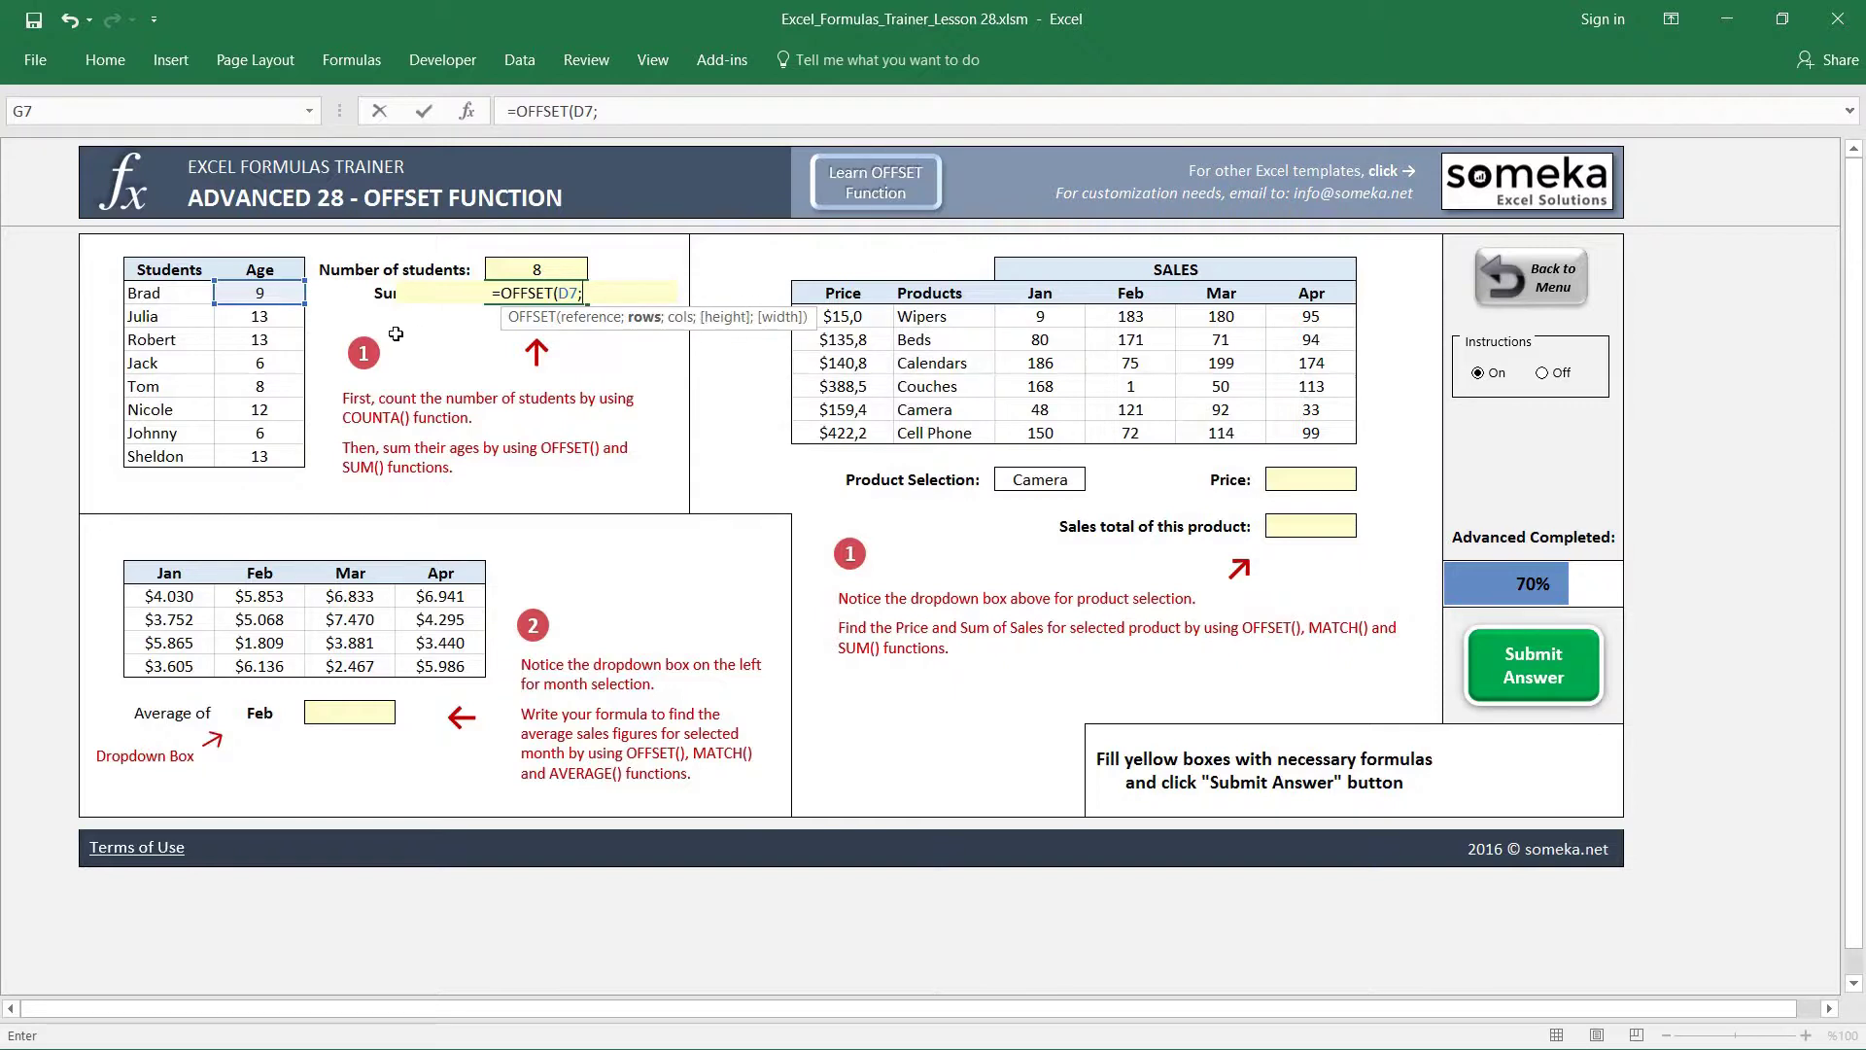
type("0")
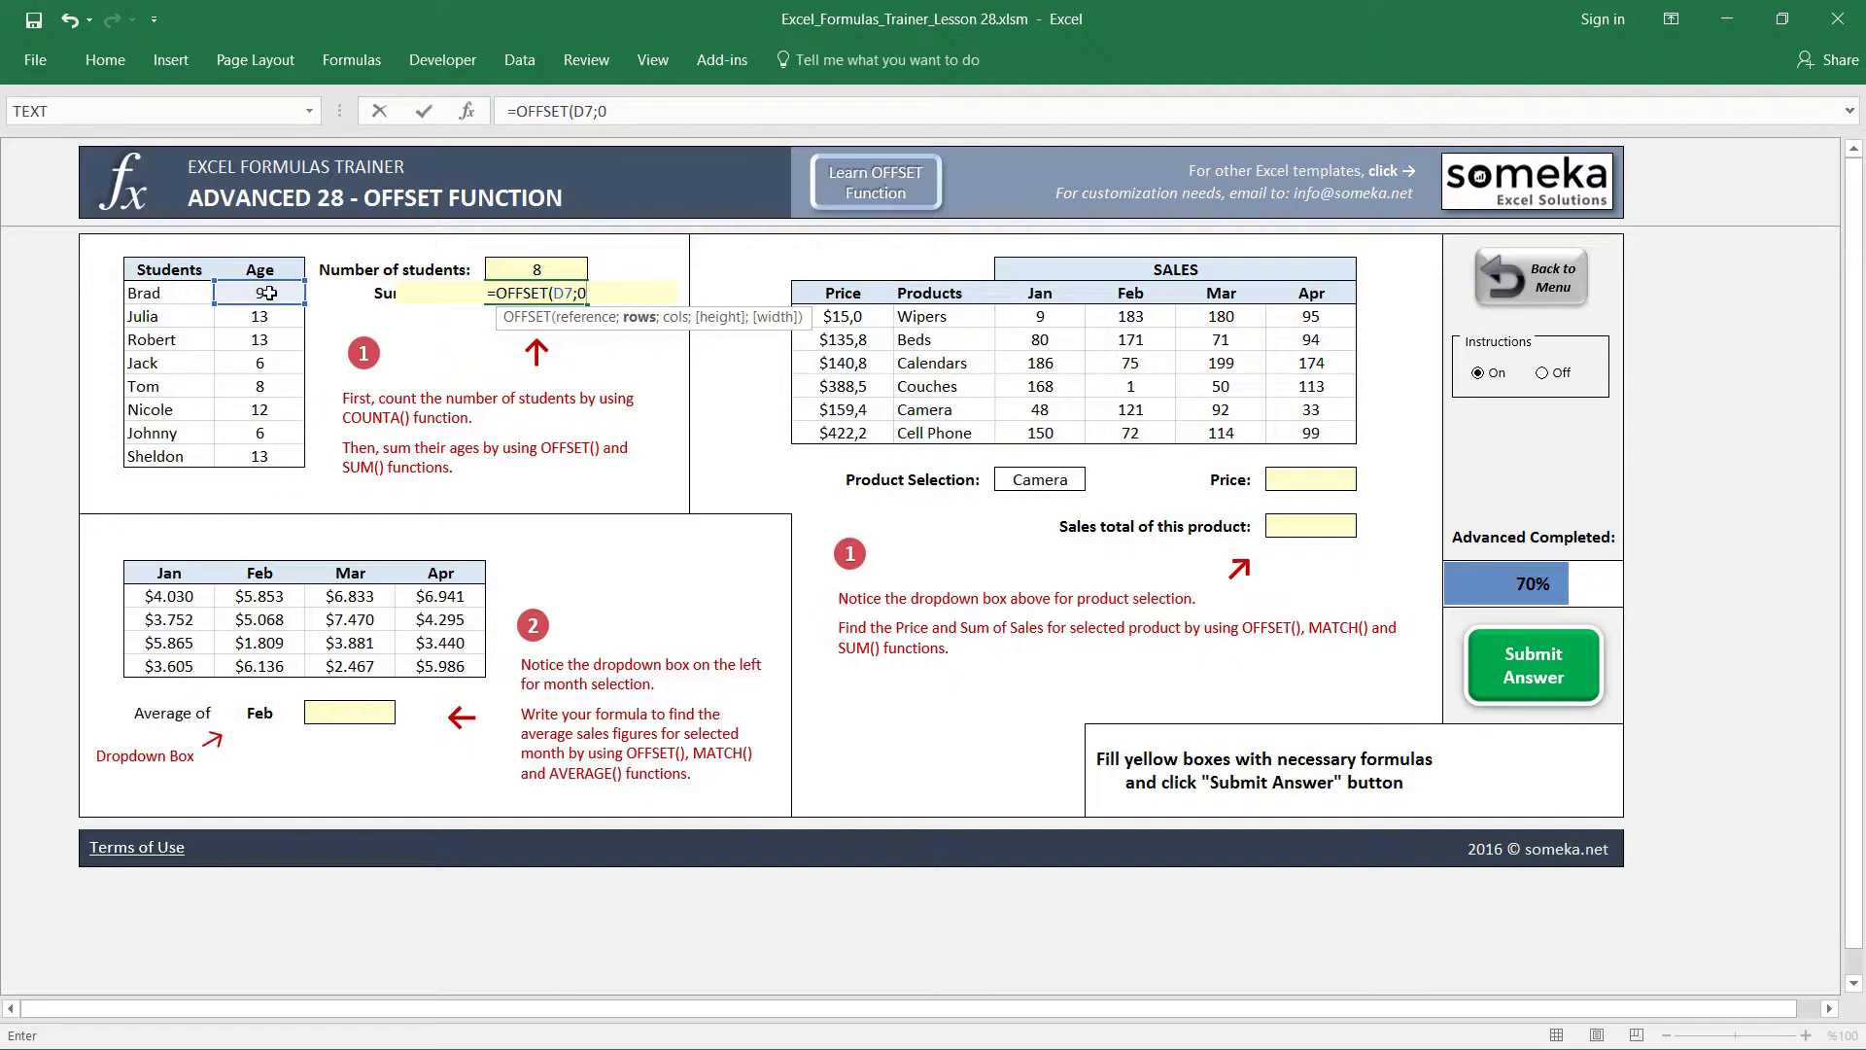
type(";")
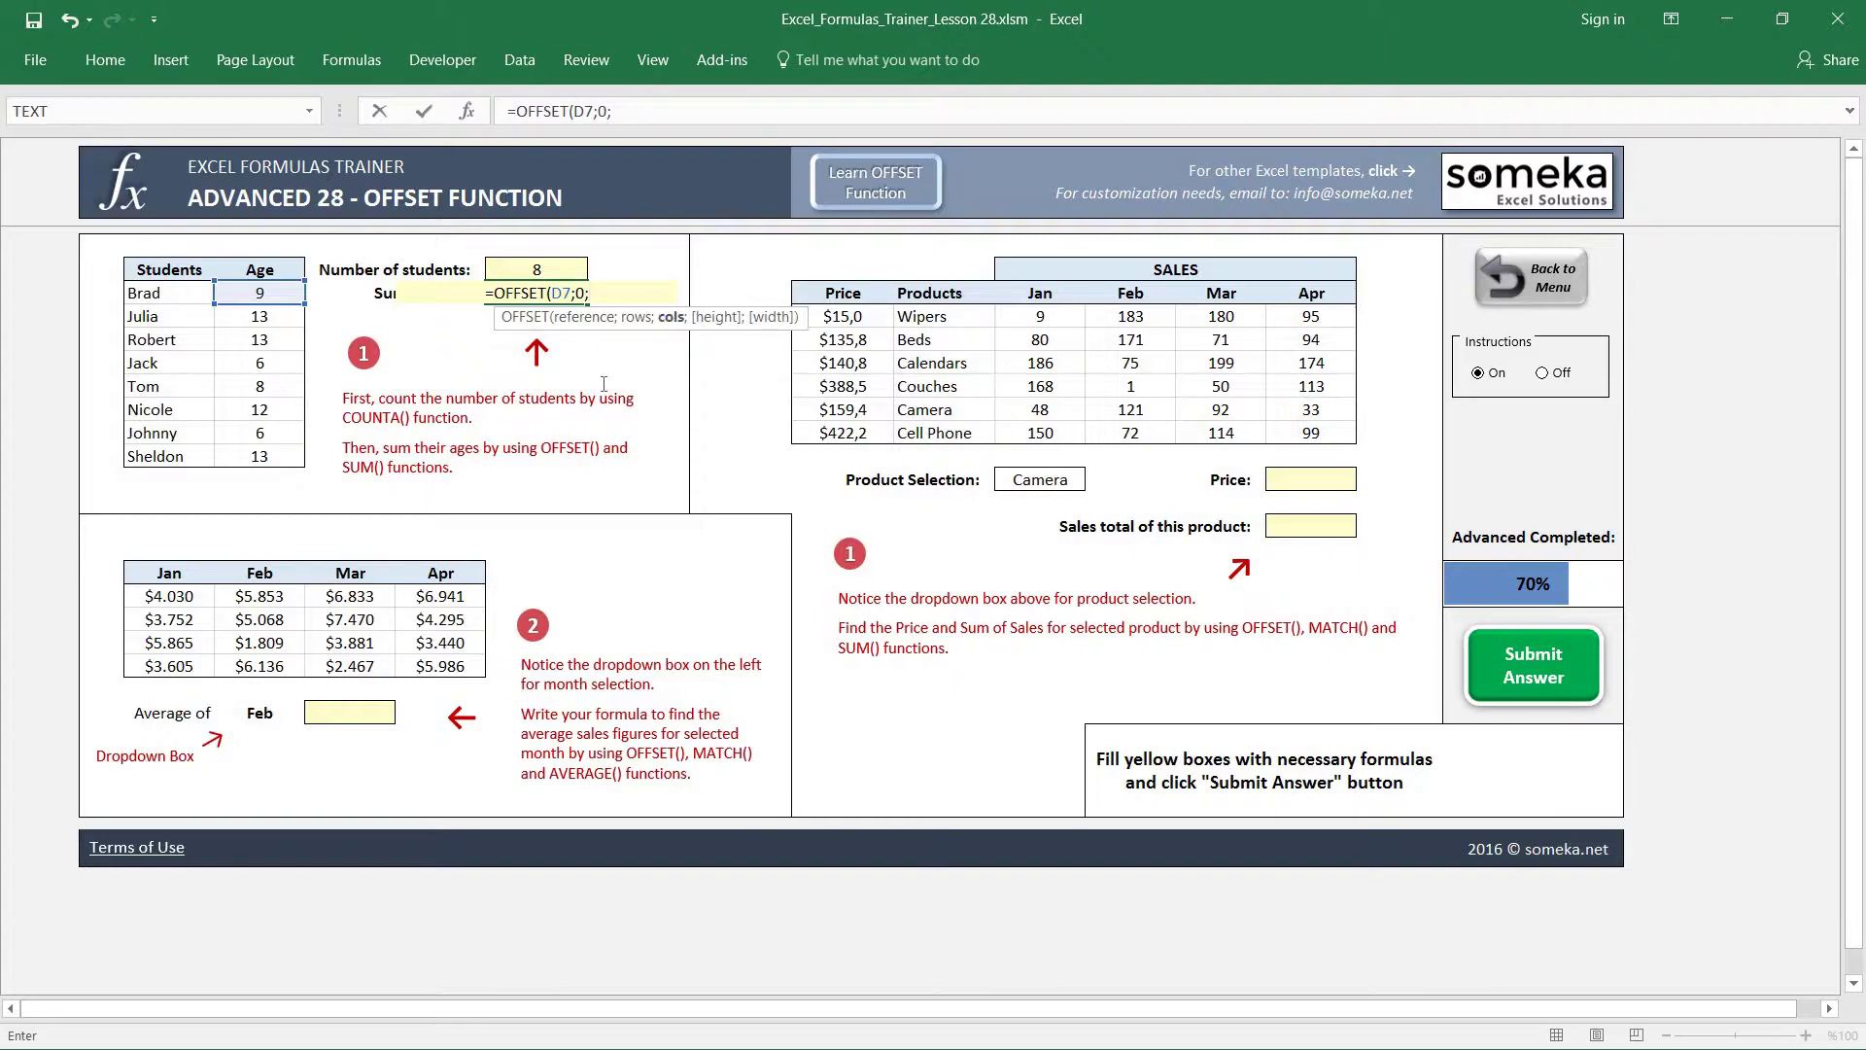
type("0")
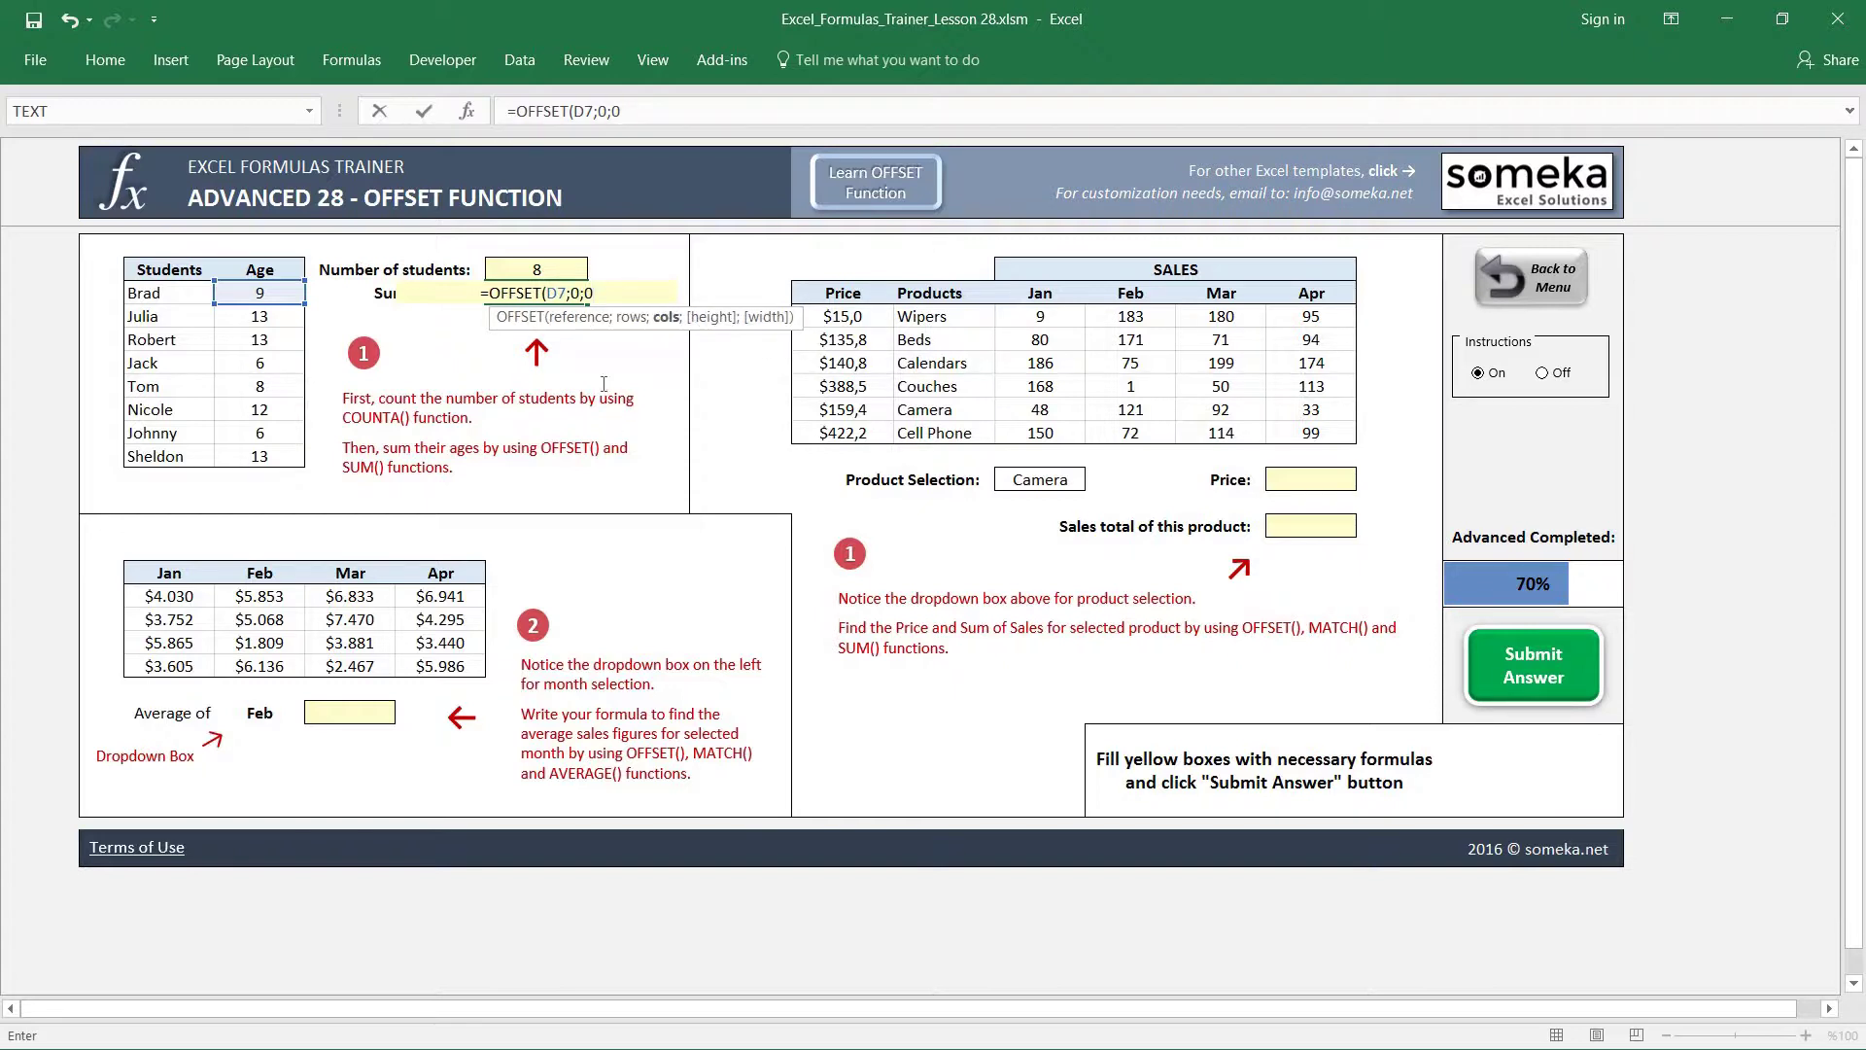
type(";")
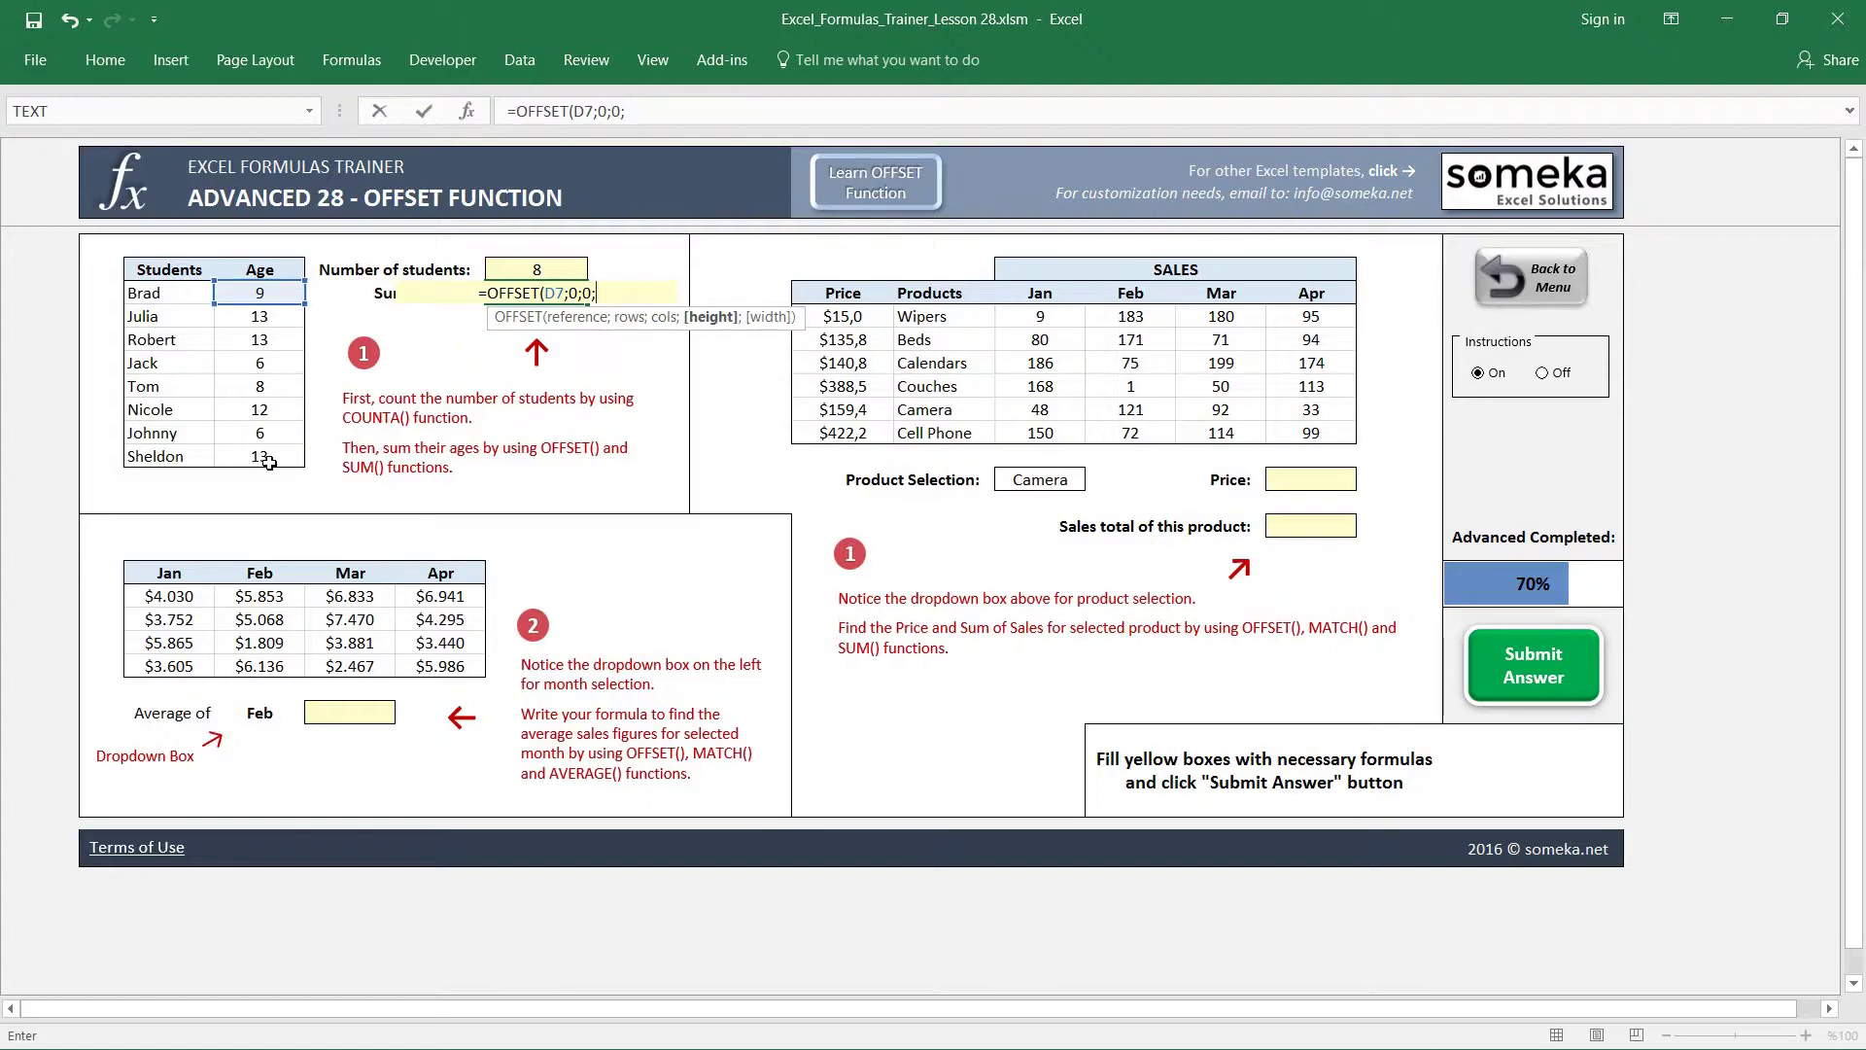
left_click(542, 269)
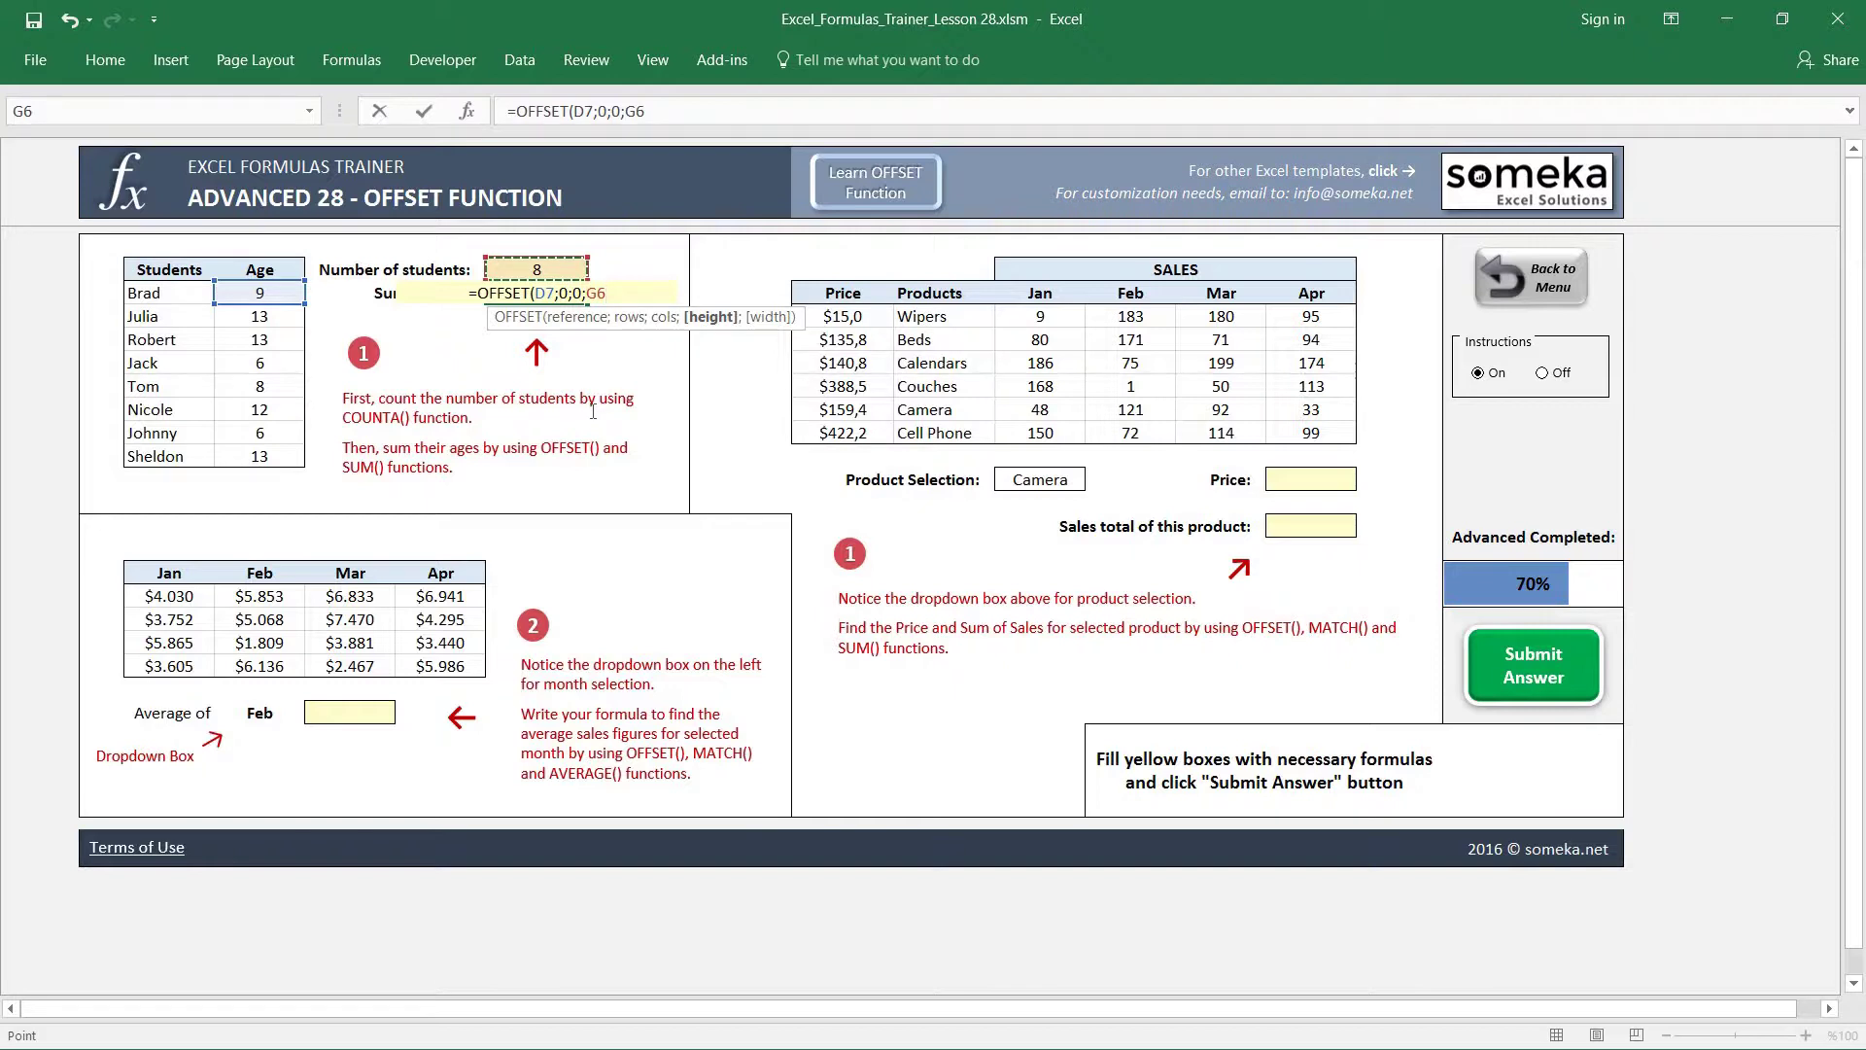
type(";")
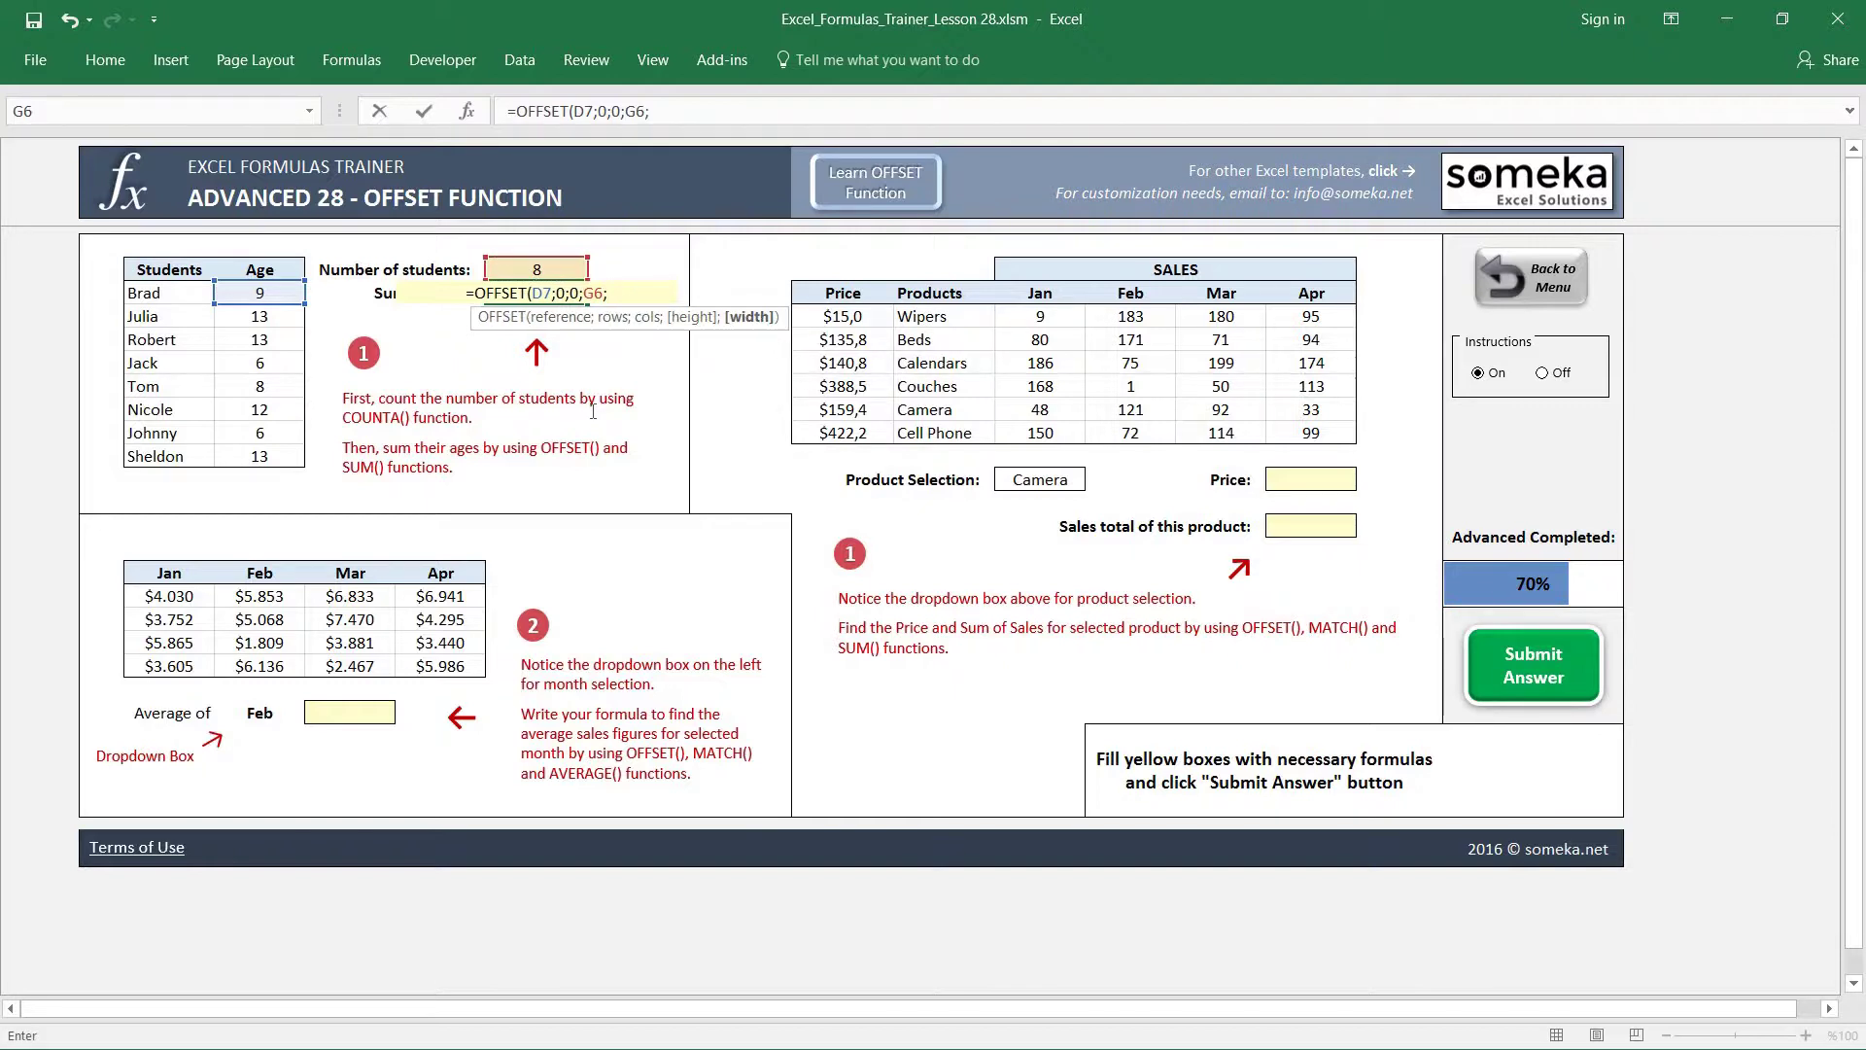
type("1)")
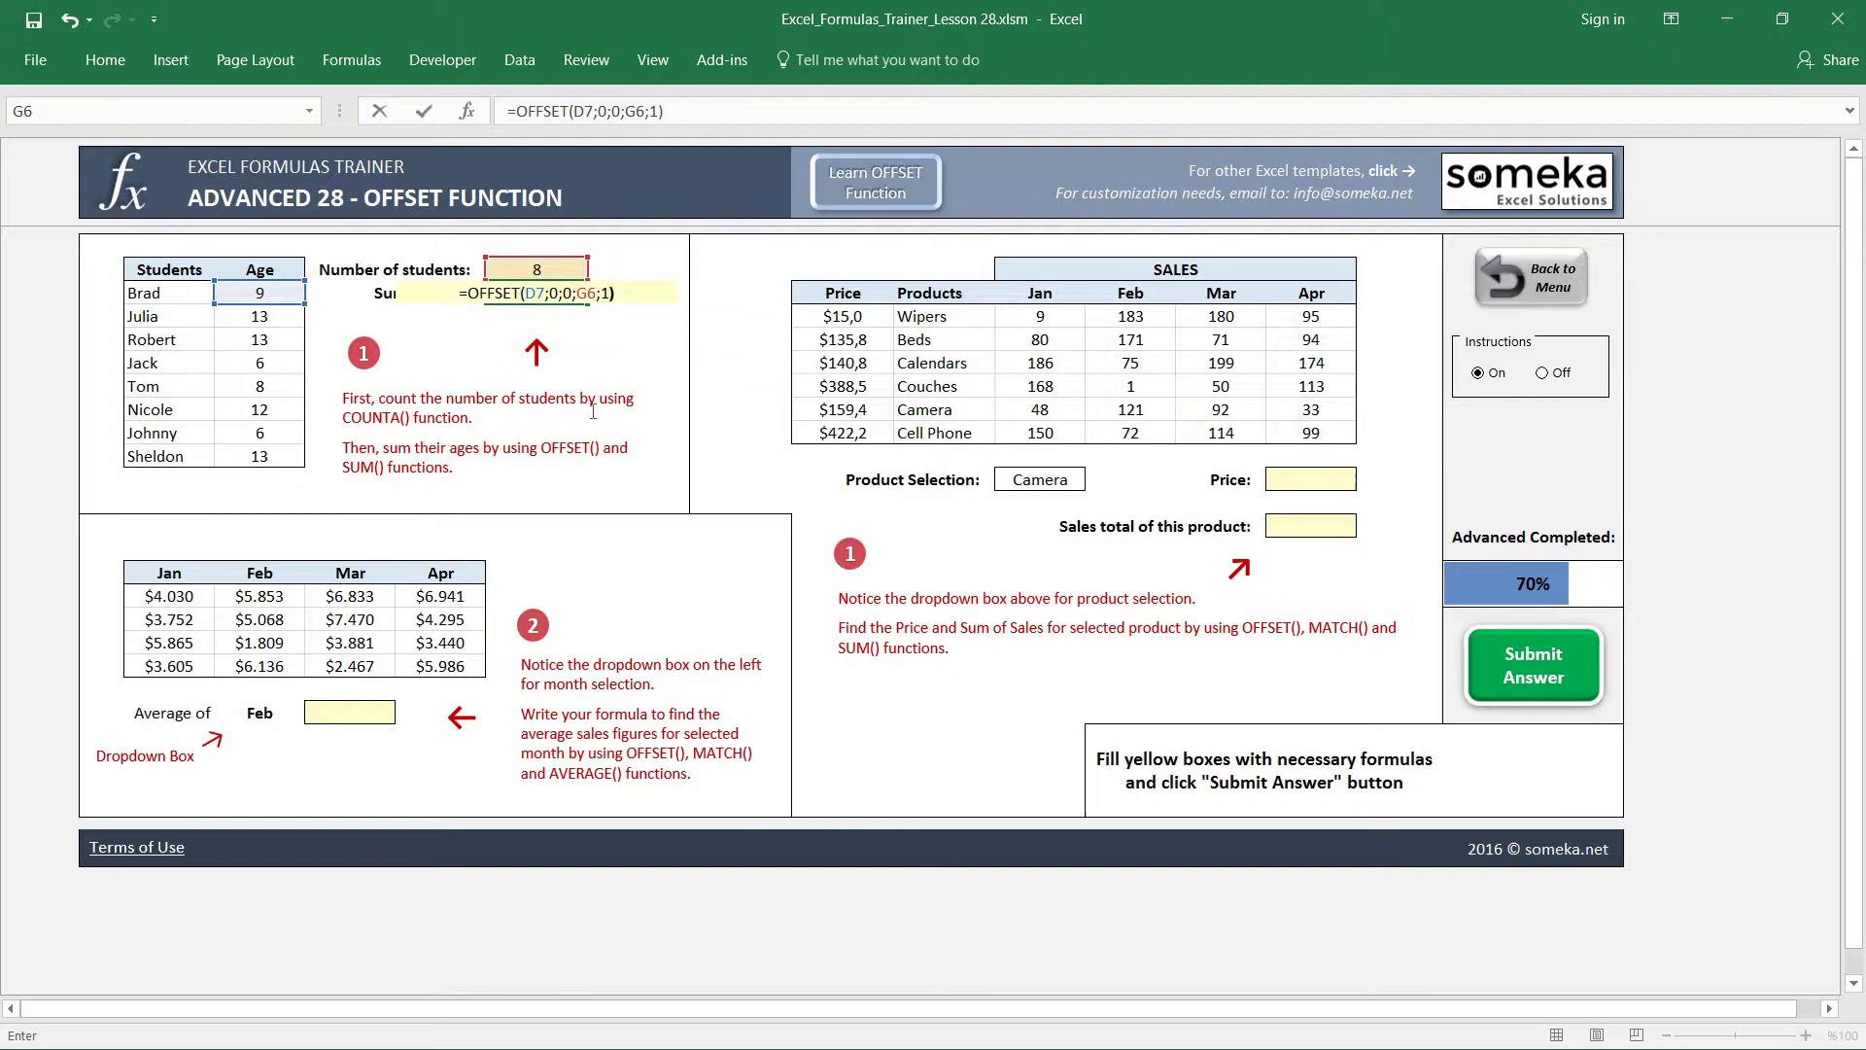
key("ctrl+Return")
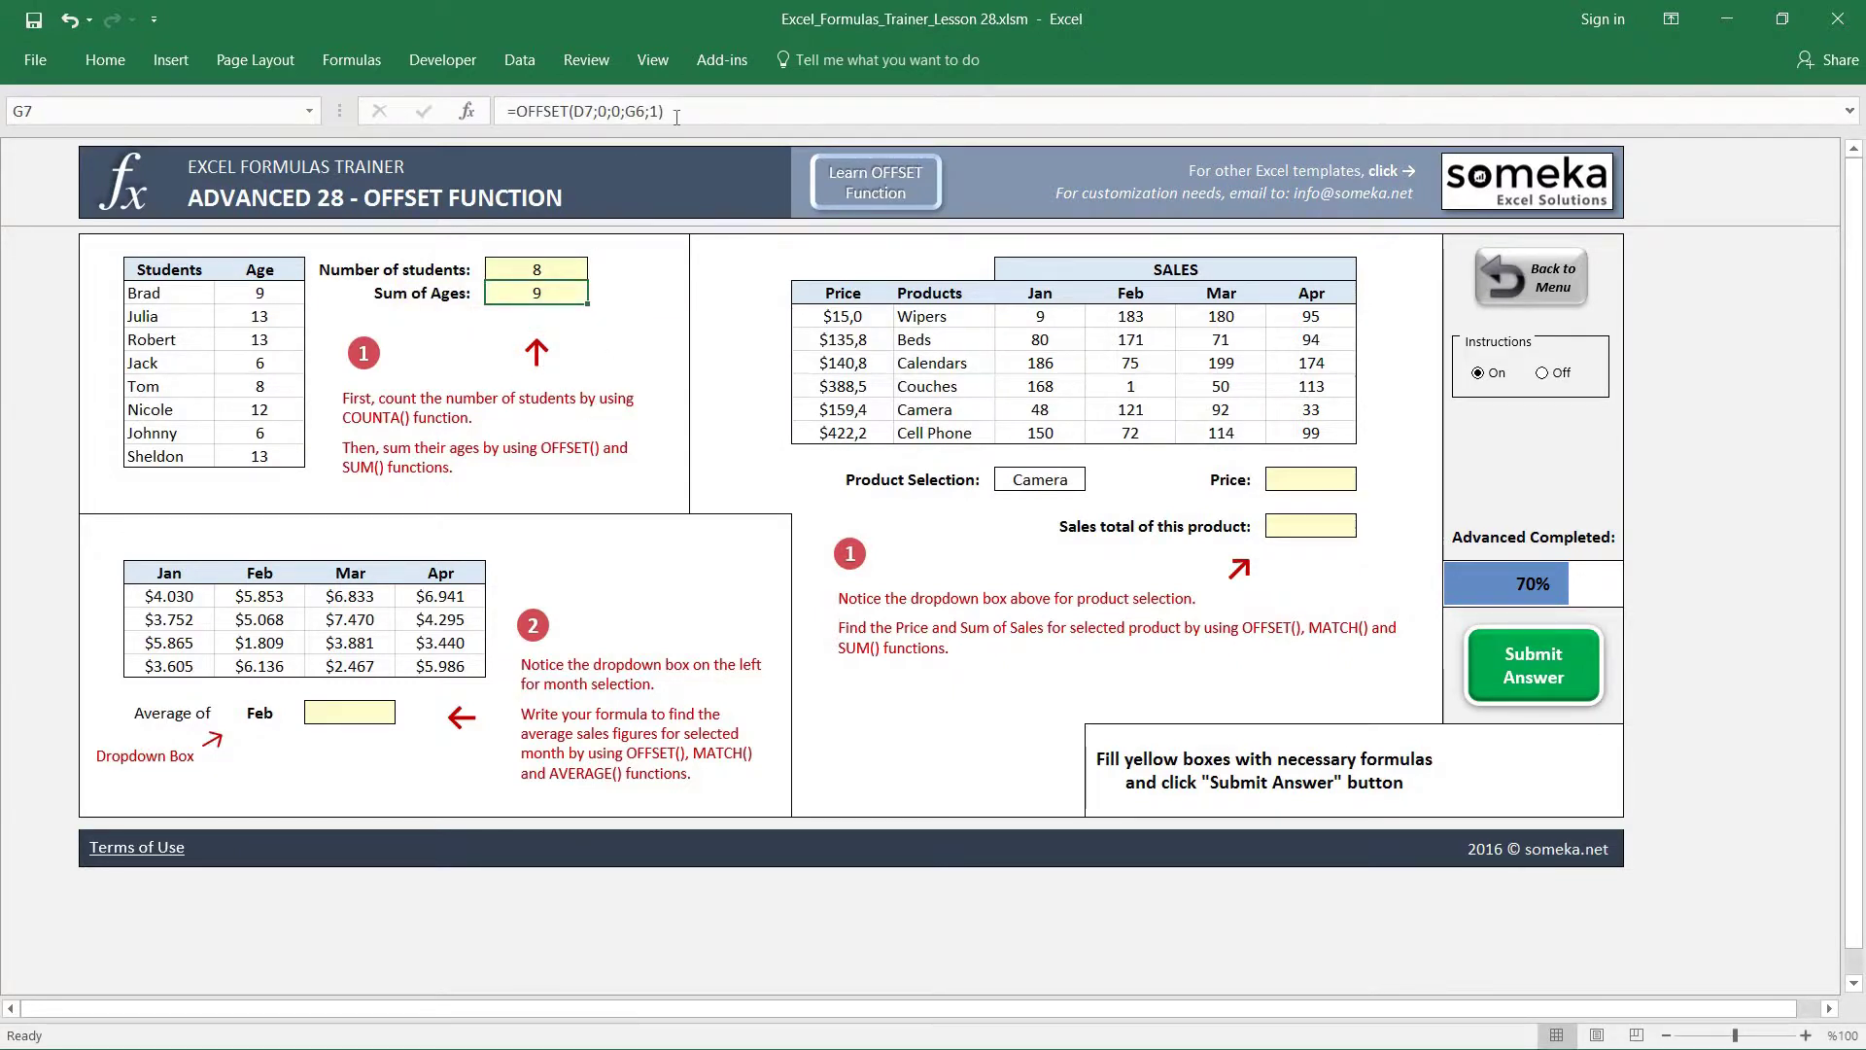
- Change G7 to =SUM(OFFSET(D7;0;0;G6;1)) so the Sum of Ages reads 80
left_click(512, 111)
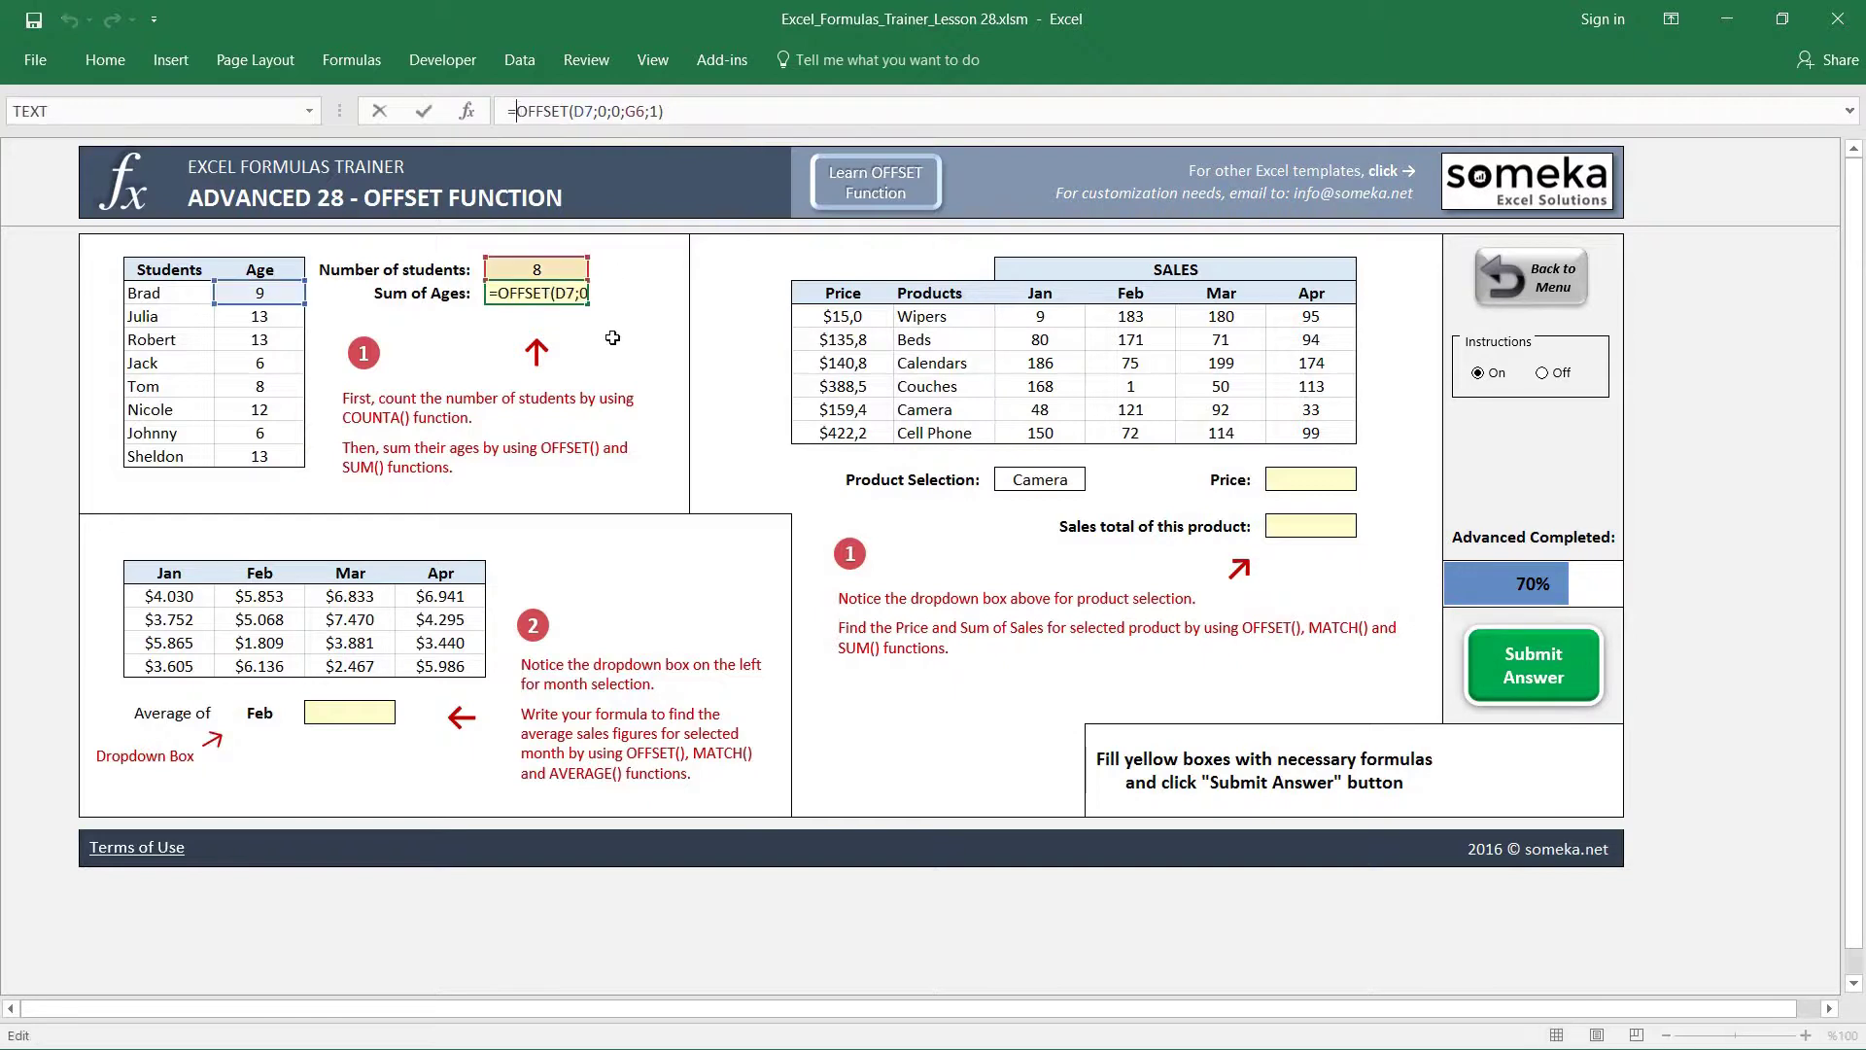
type("SUM(")
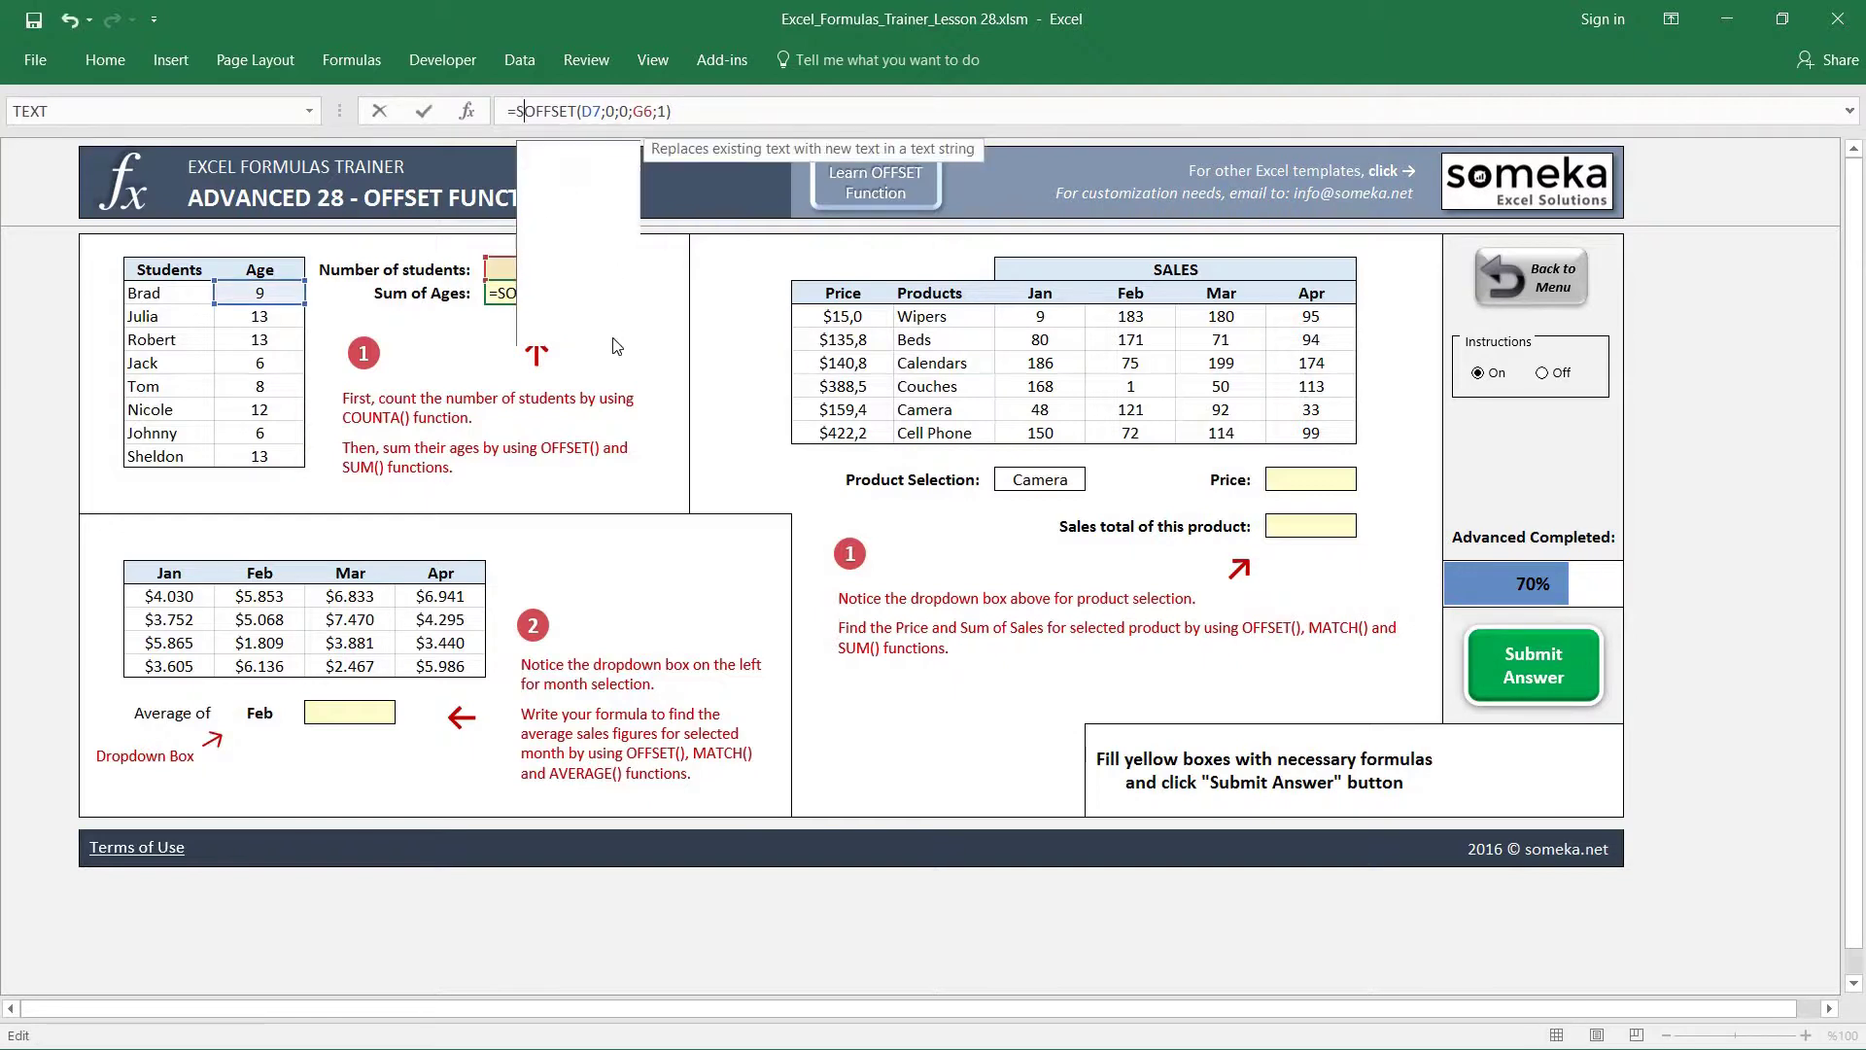
left_click(733, 114)
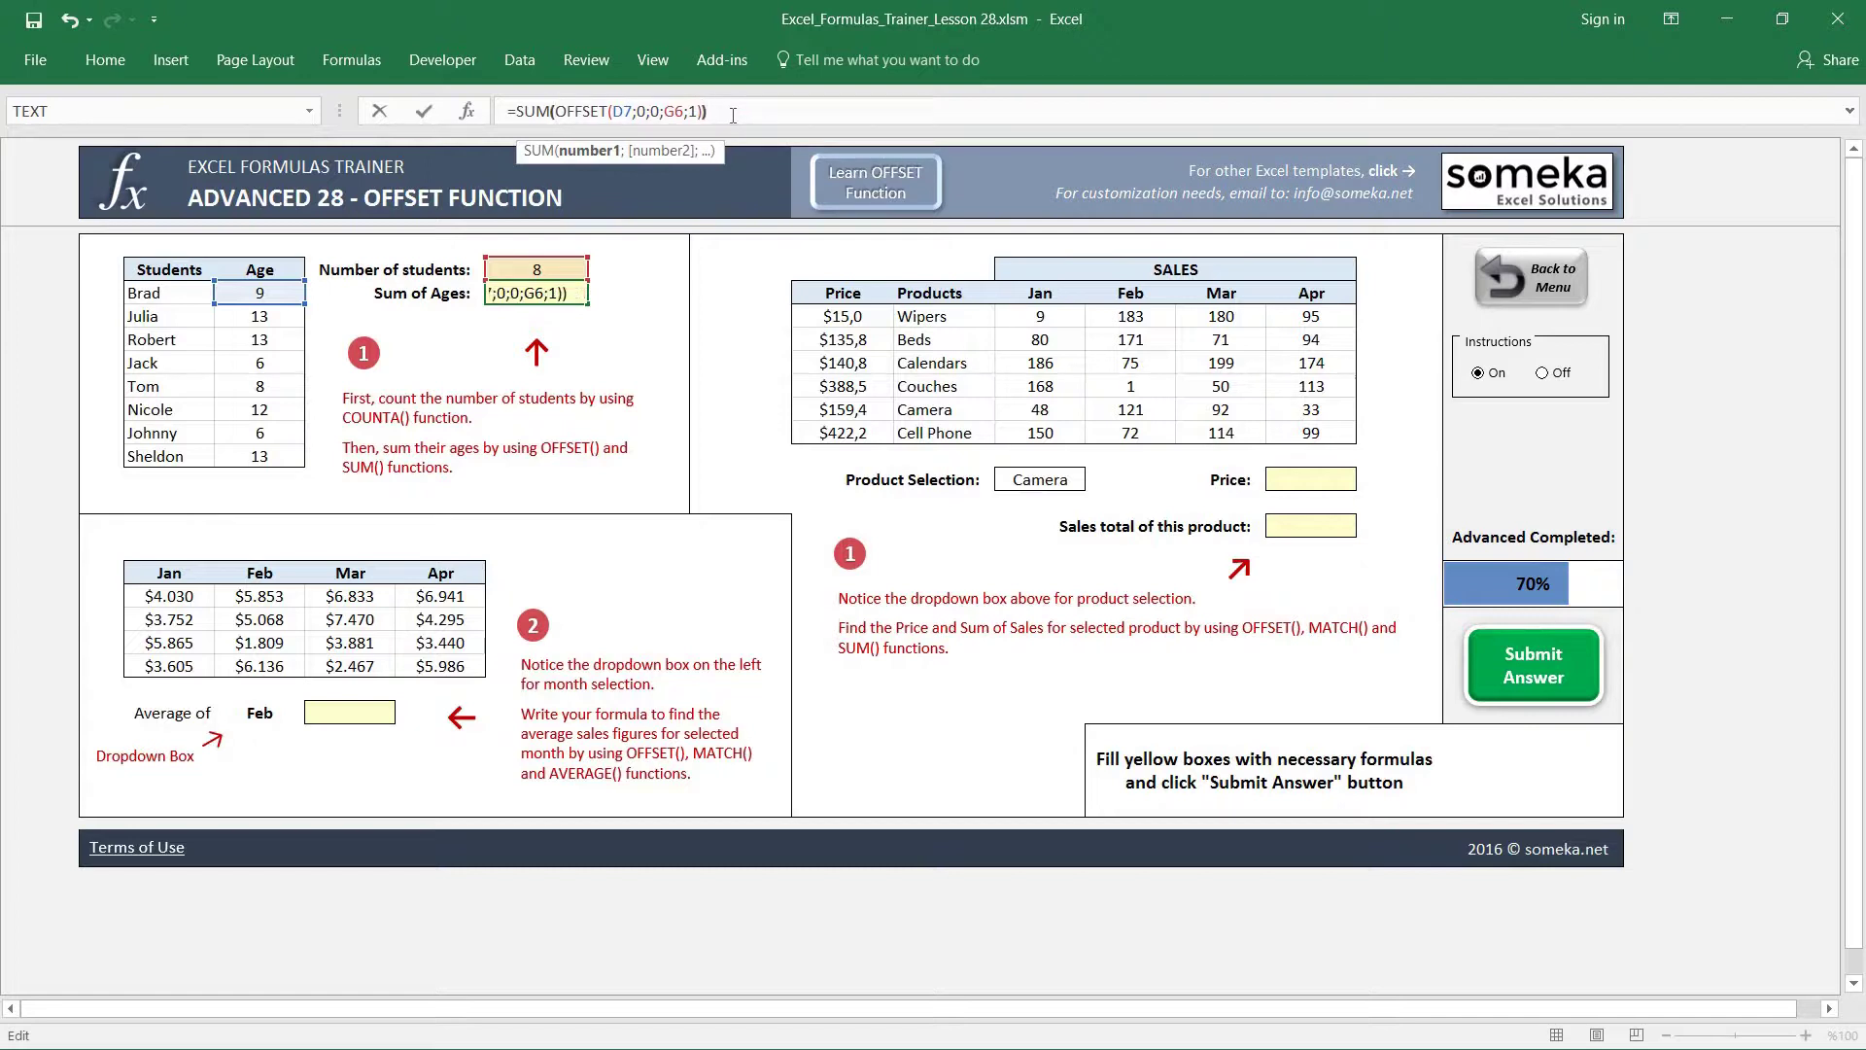
key("Return")
key("Up")
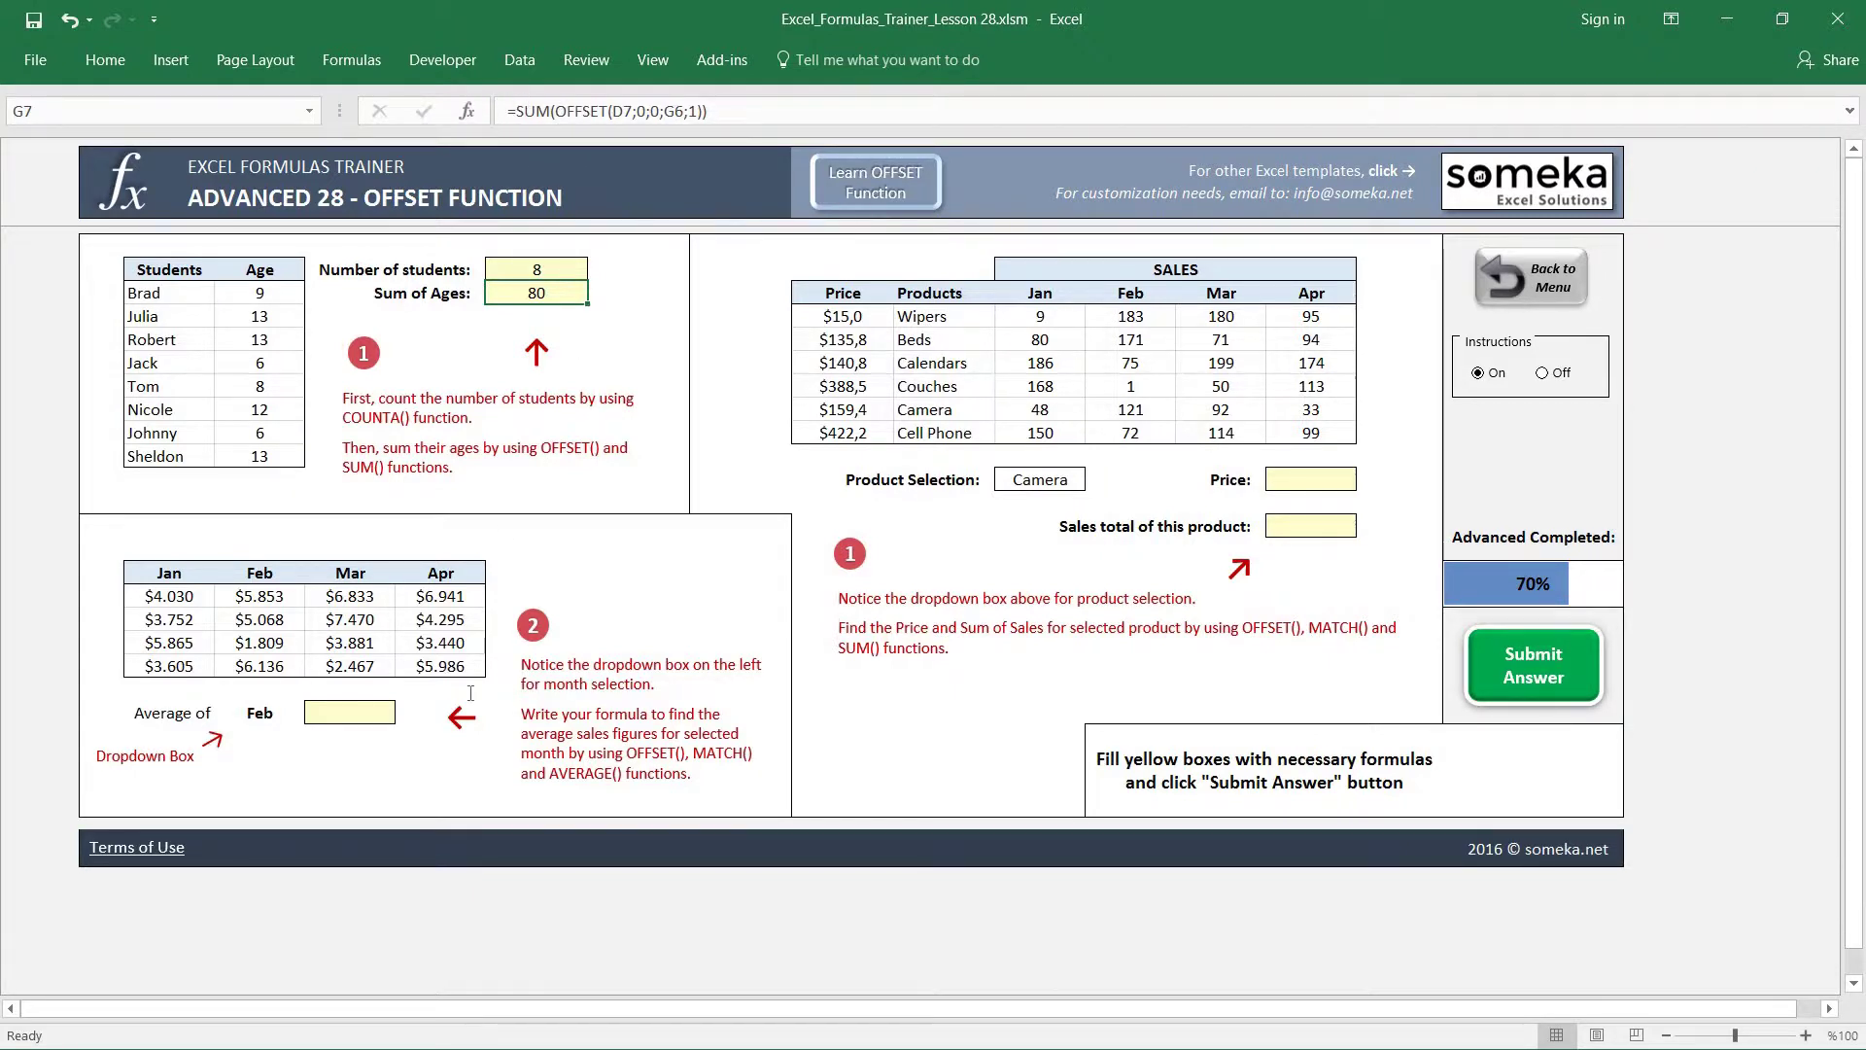
left_click(342, 717)
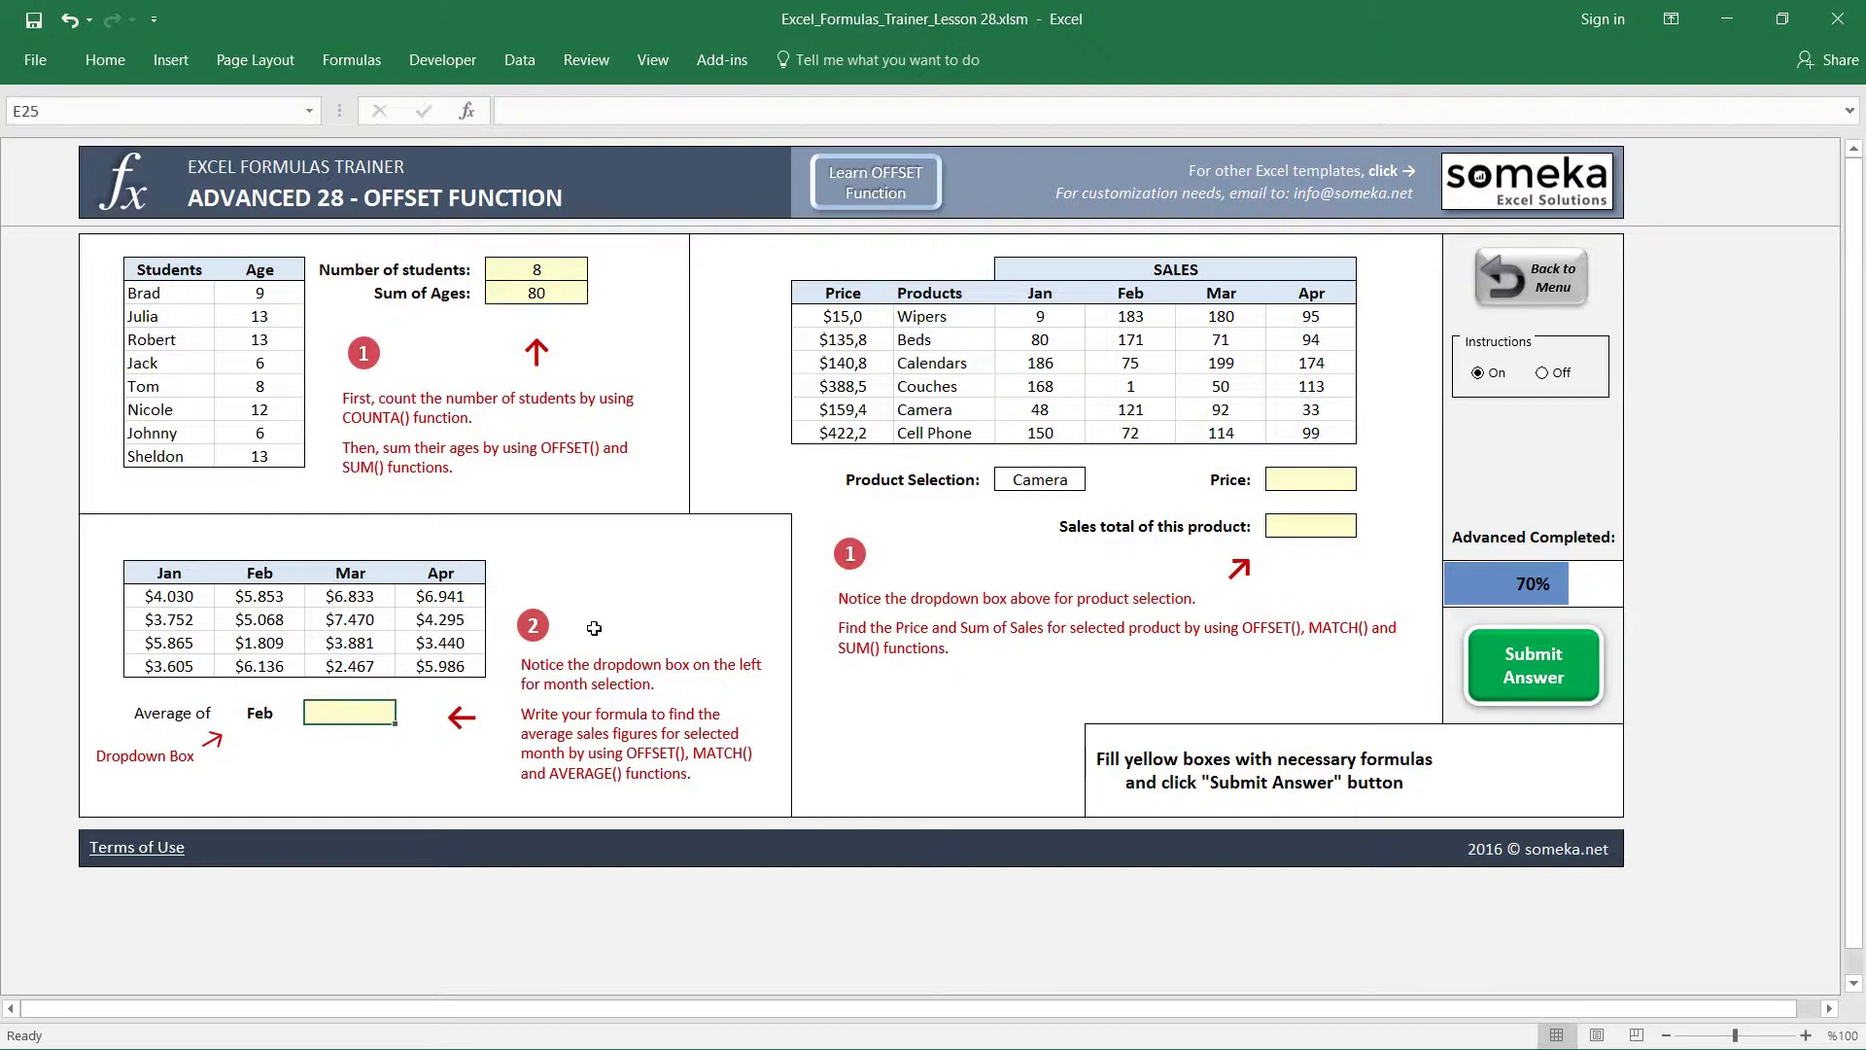
left_click(268, 718)
left_click(317, 712)
left_click(239, 766)
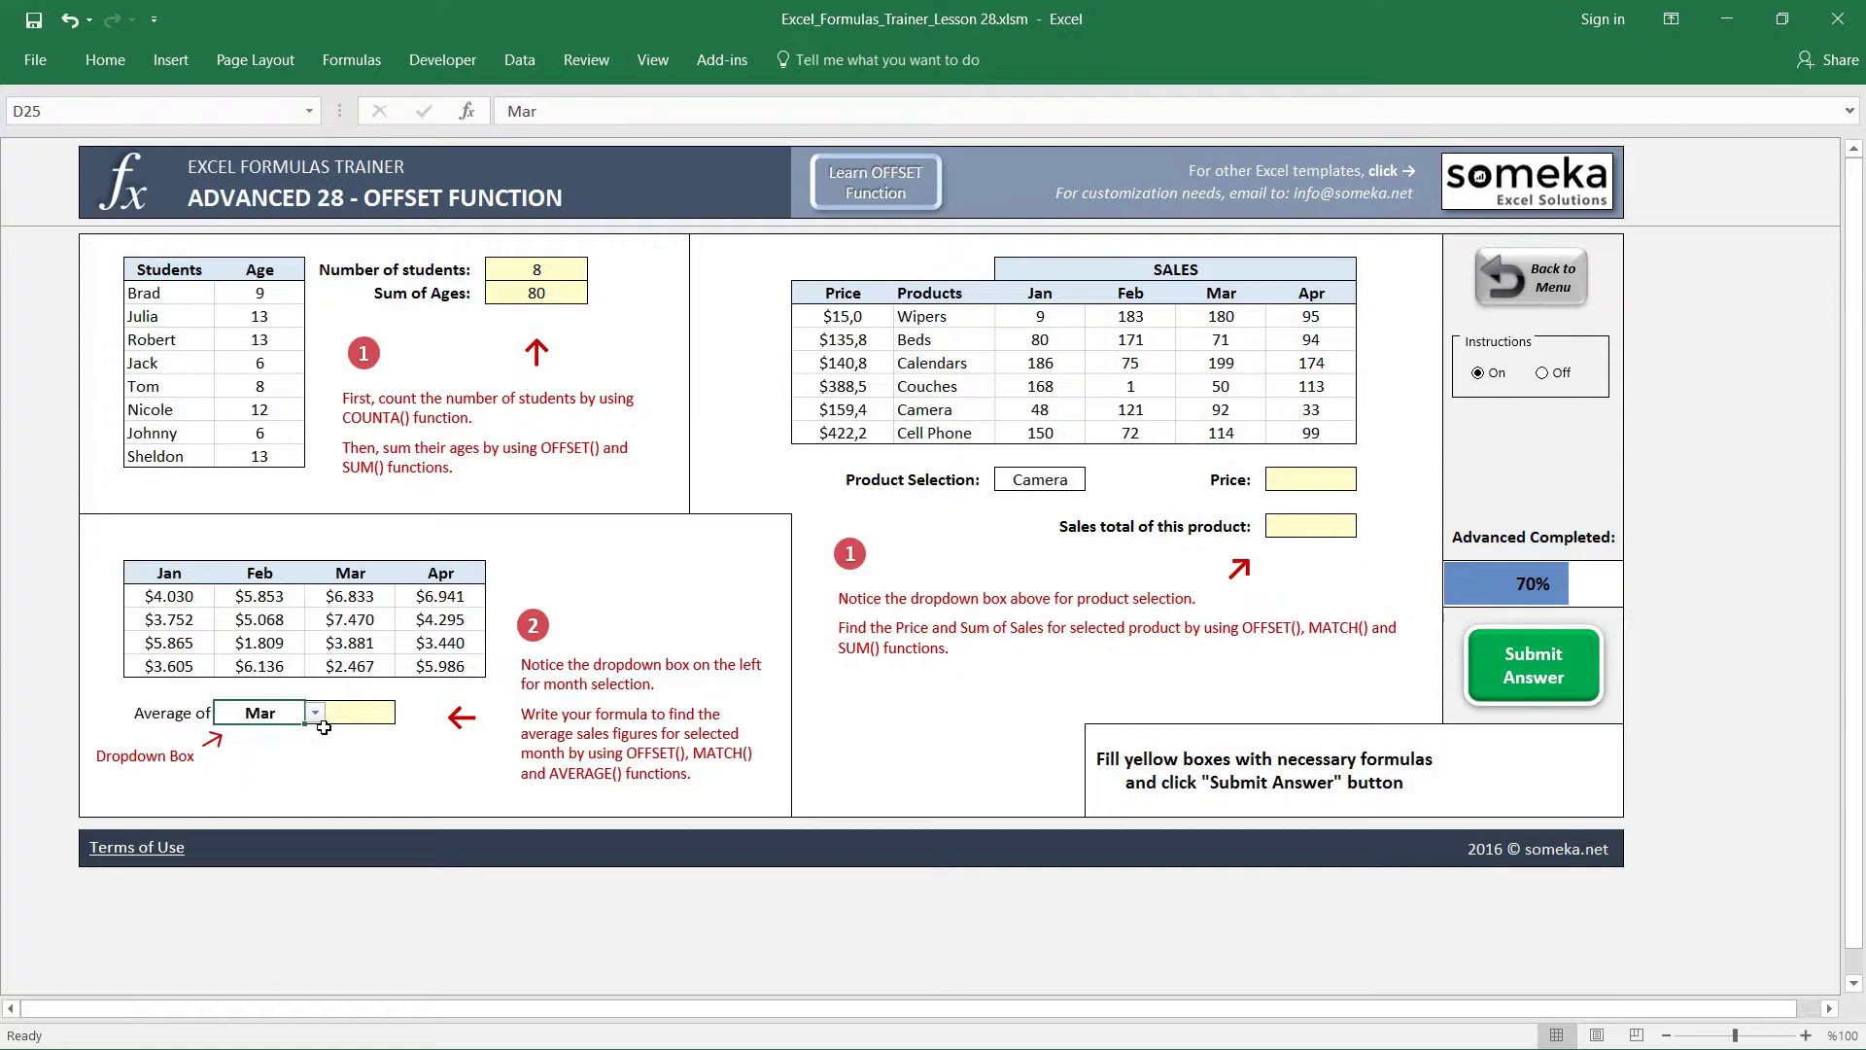
left_click(315, 713)
left_click(244, 749)
key("Right")
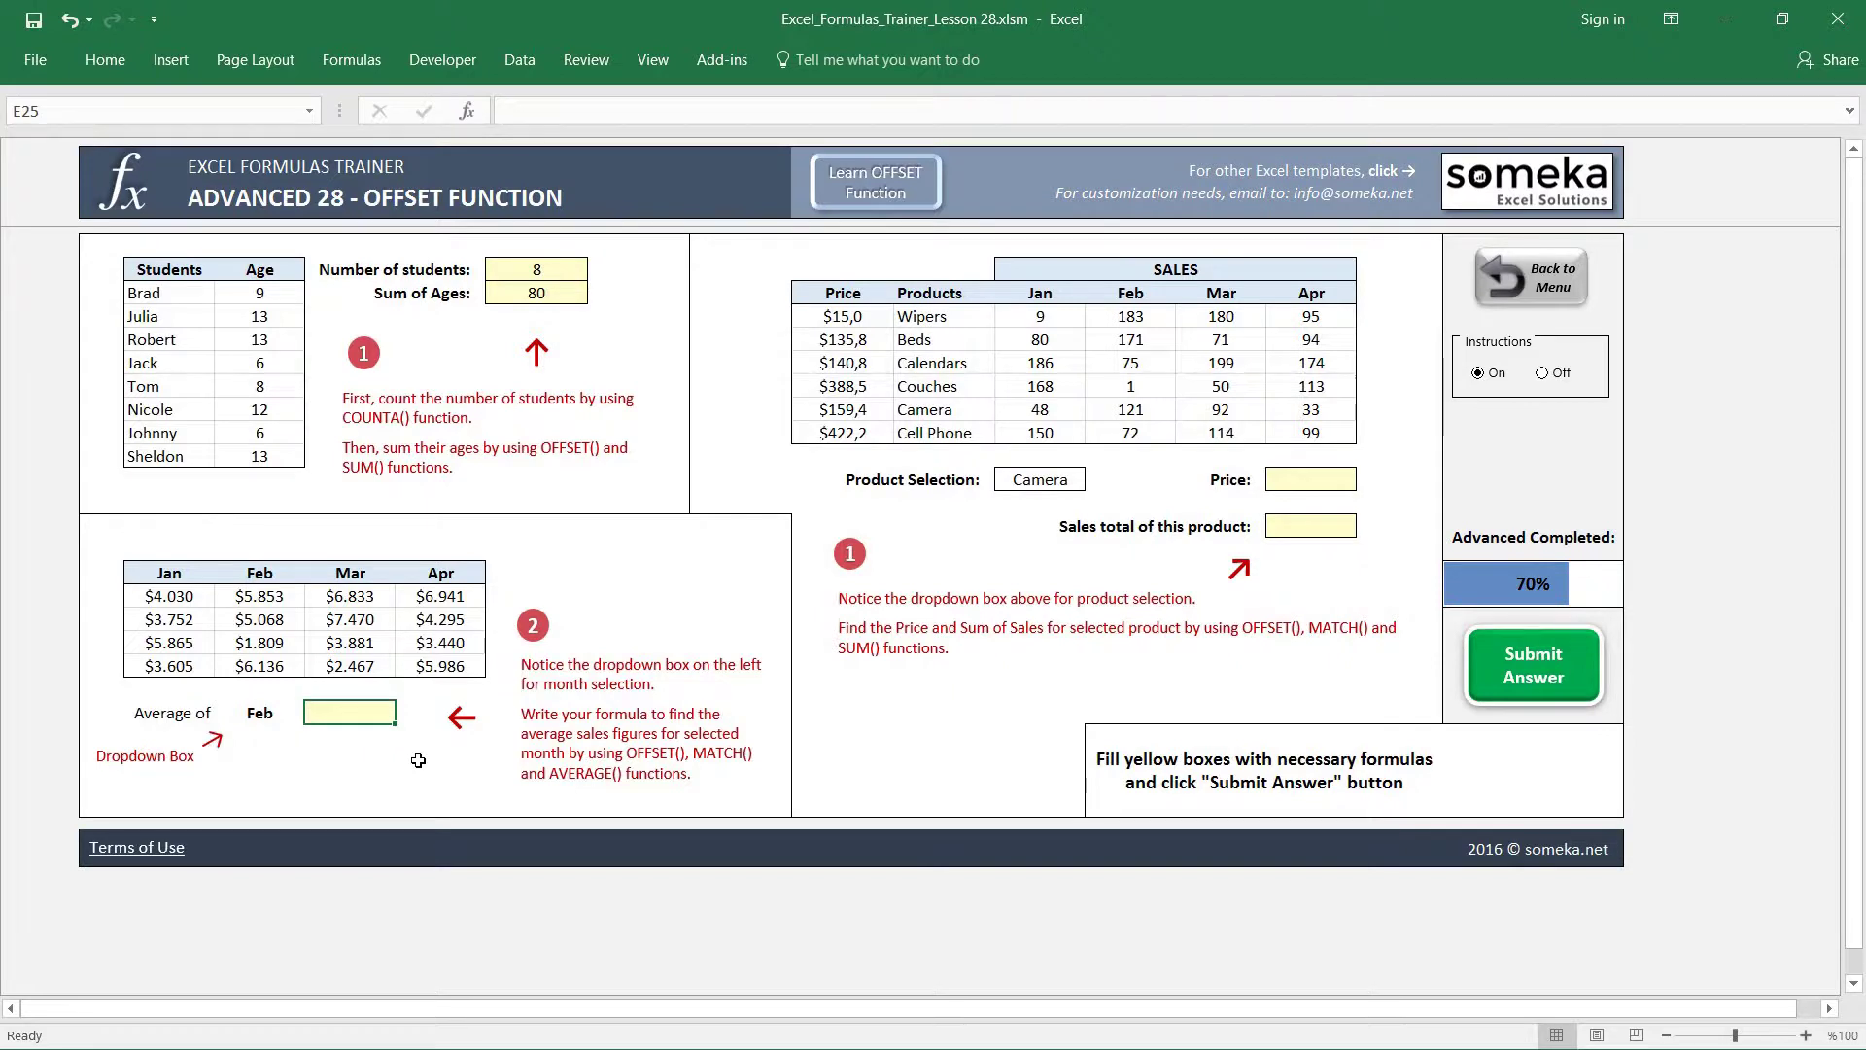
left_click(268, 714)
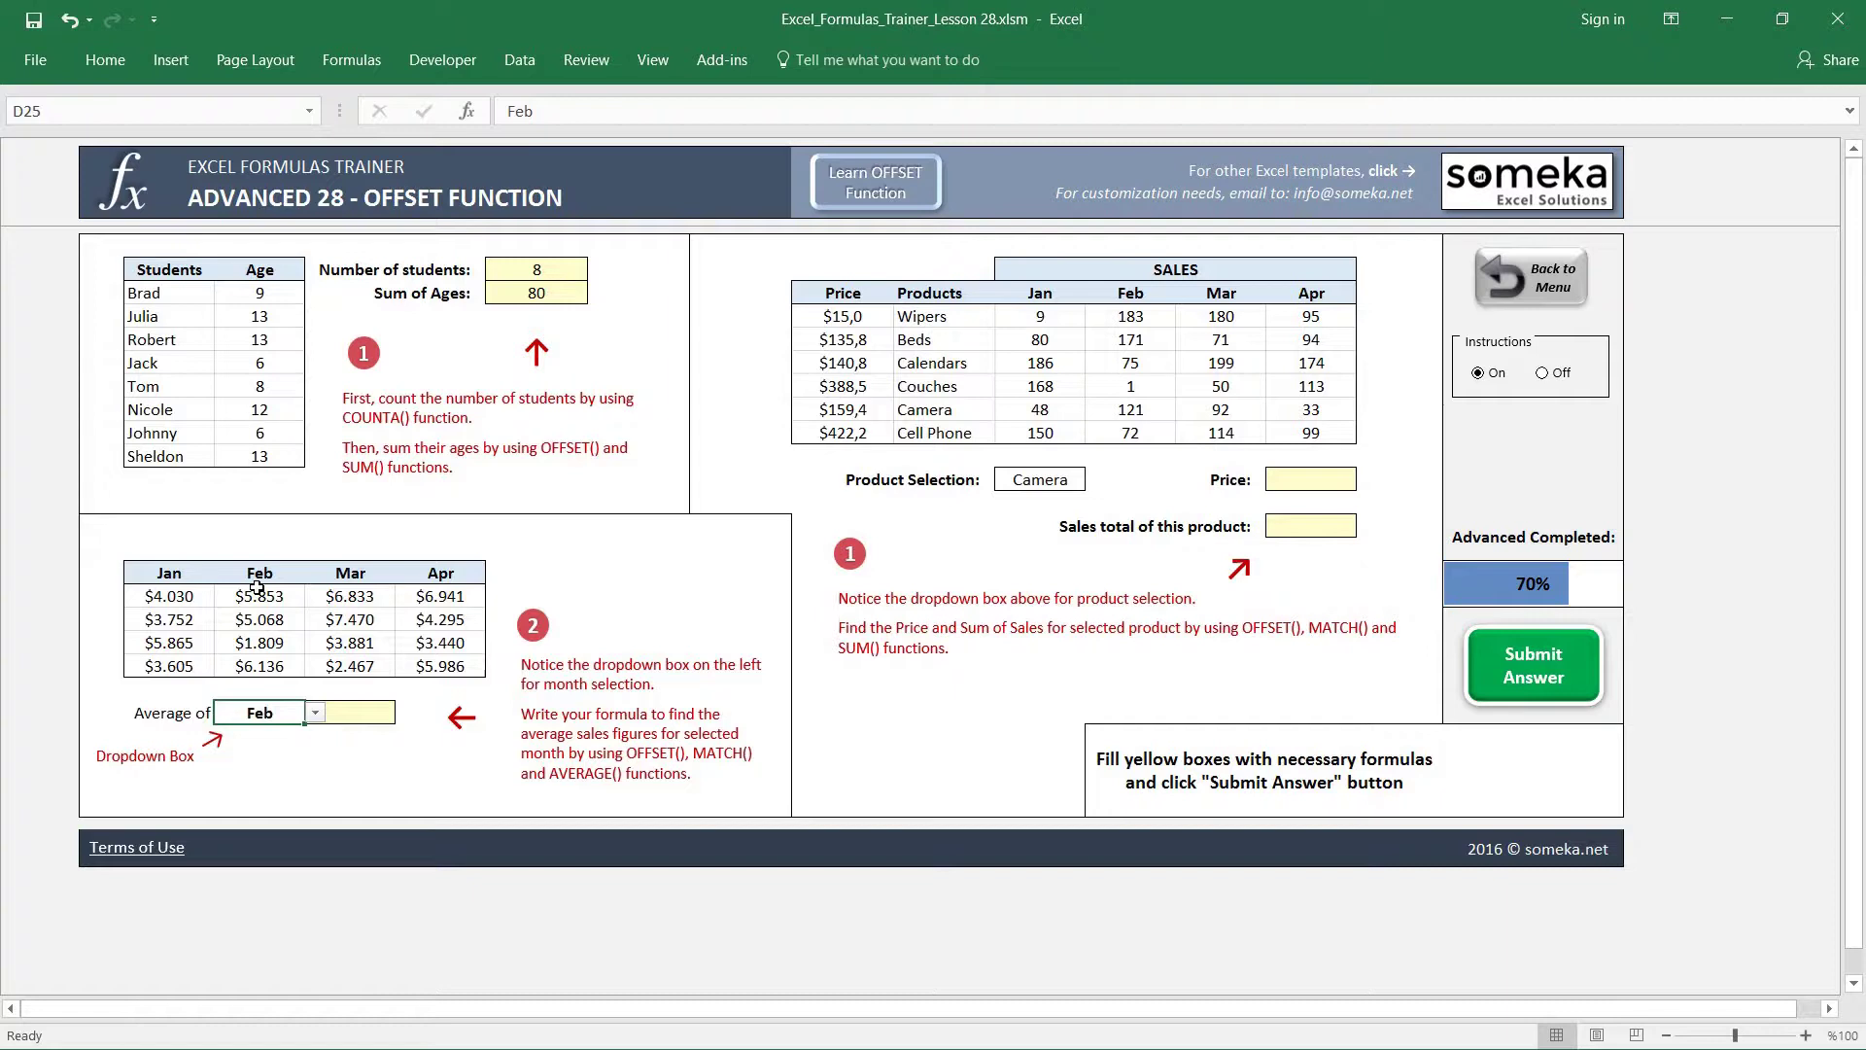
left_click_drag(258, 595, 265, 667)
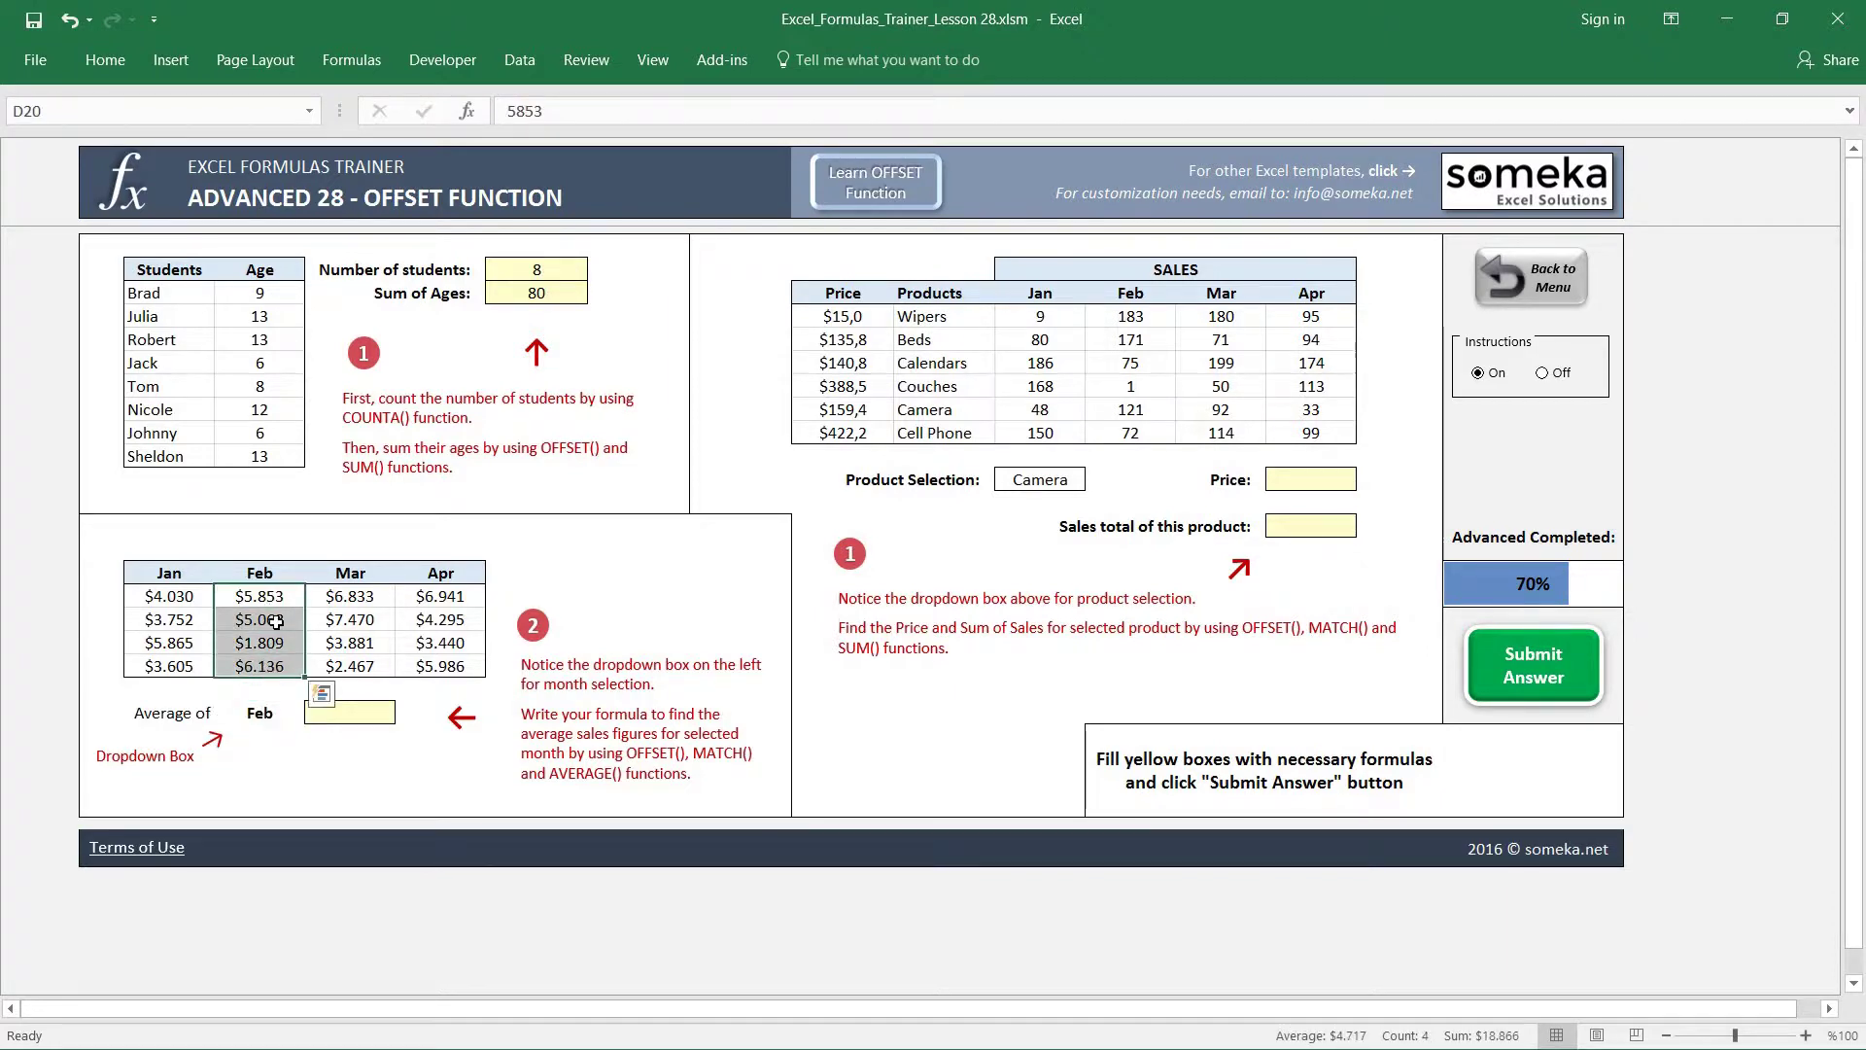
left_click(269, 712)
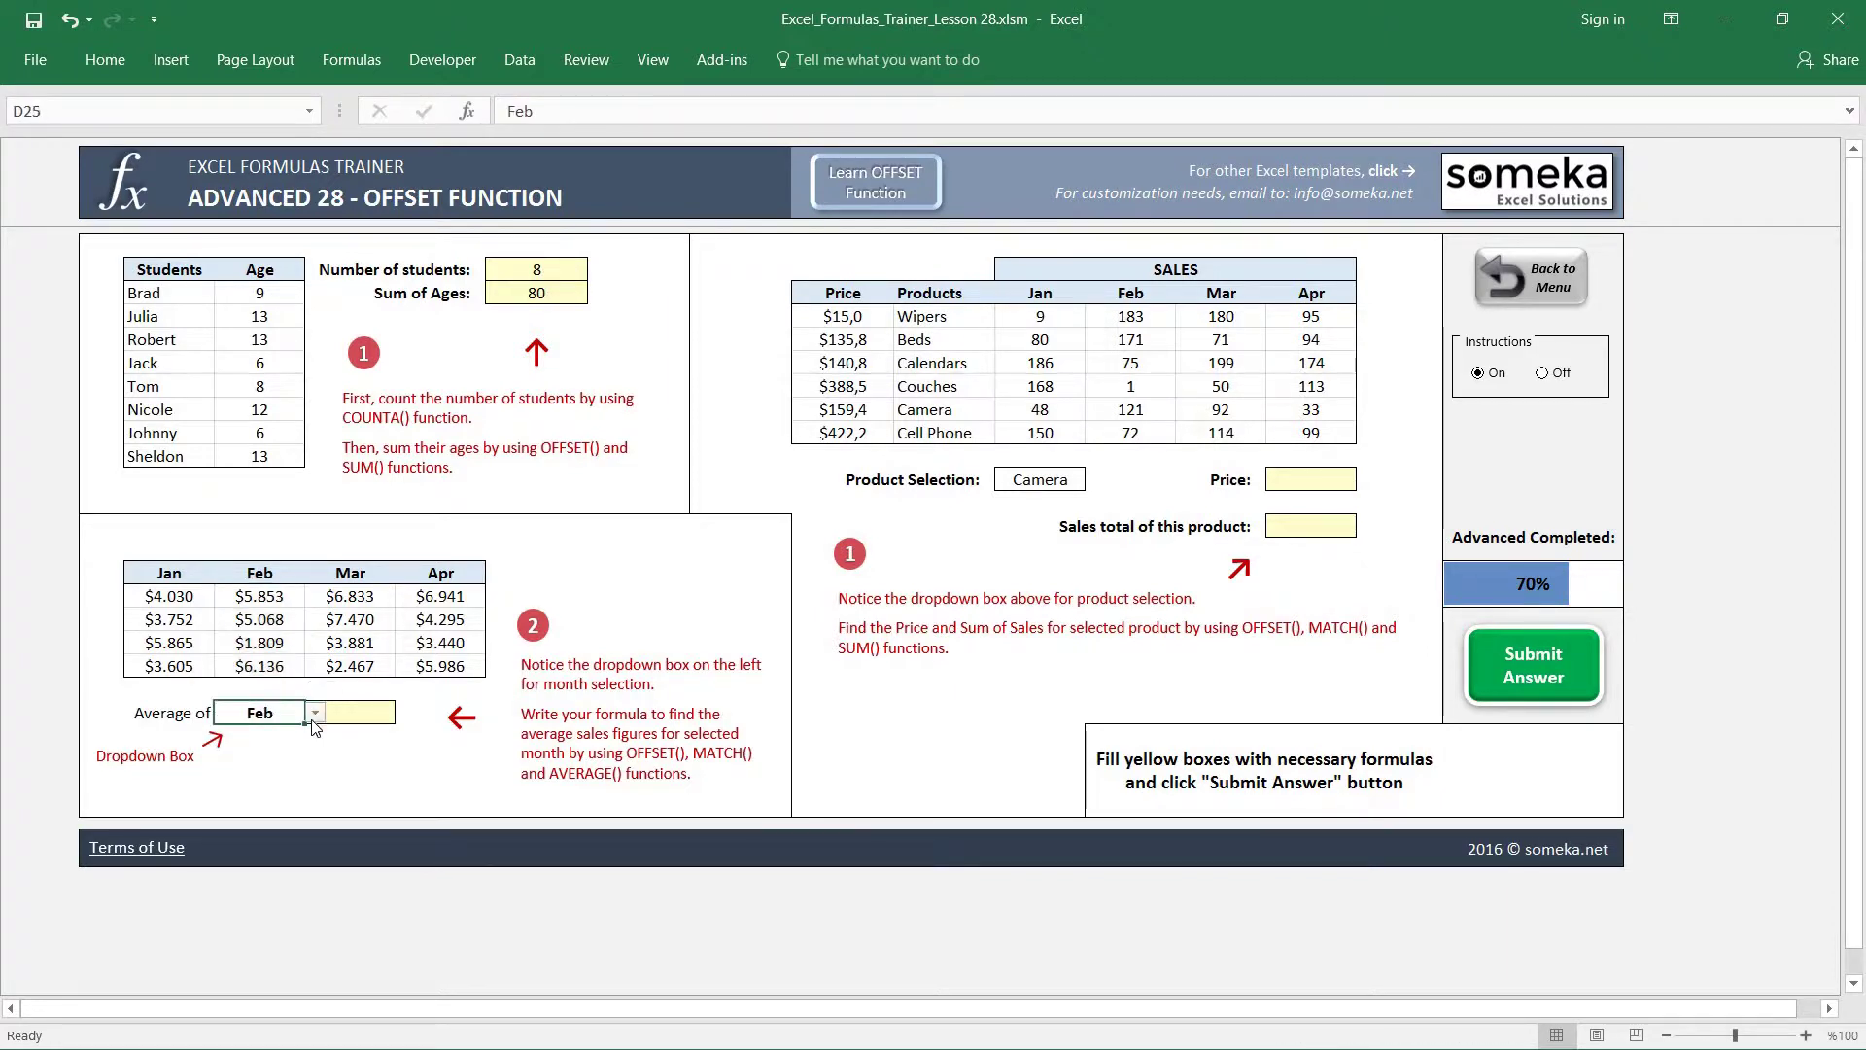
left_click(315, 712)
left_click(255, 764)
left_click_drag(358, 595, 356, 667)
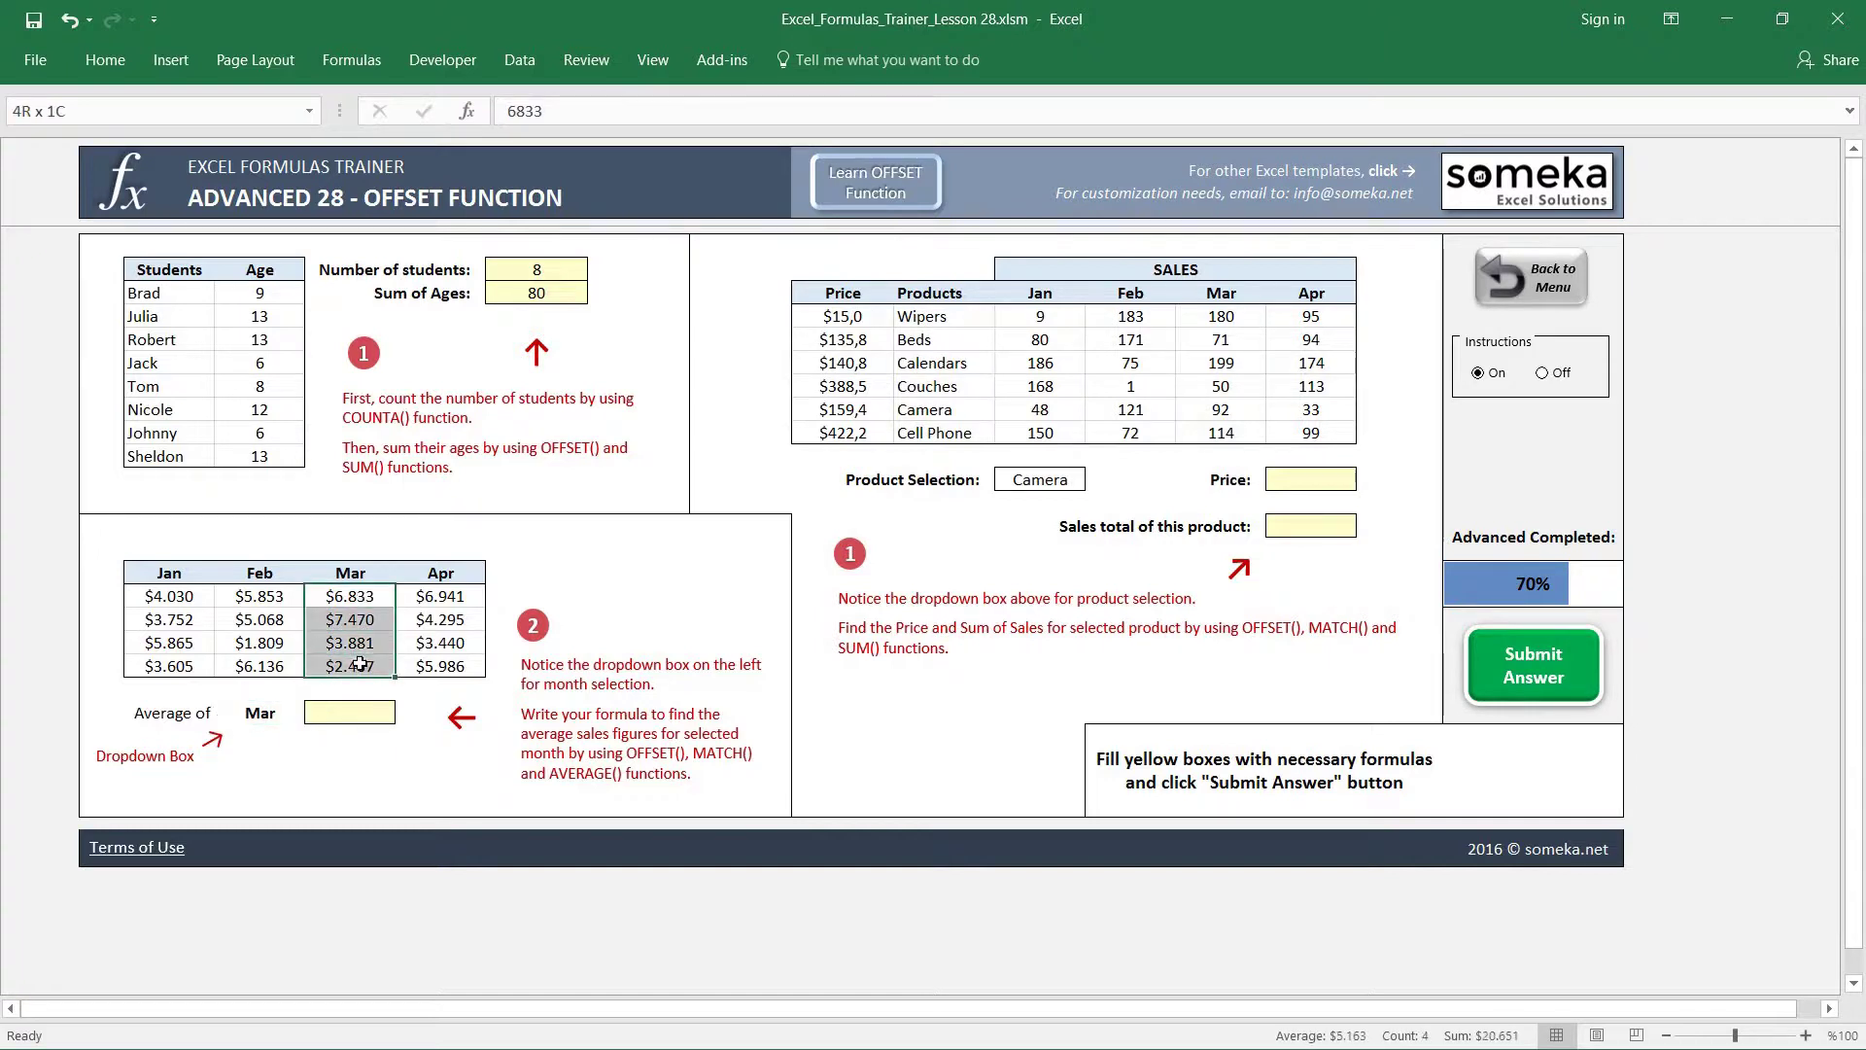
left_click(277, 713)
left_click(315, 712)
left_click(258, 750)
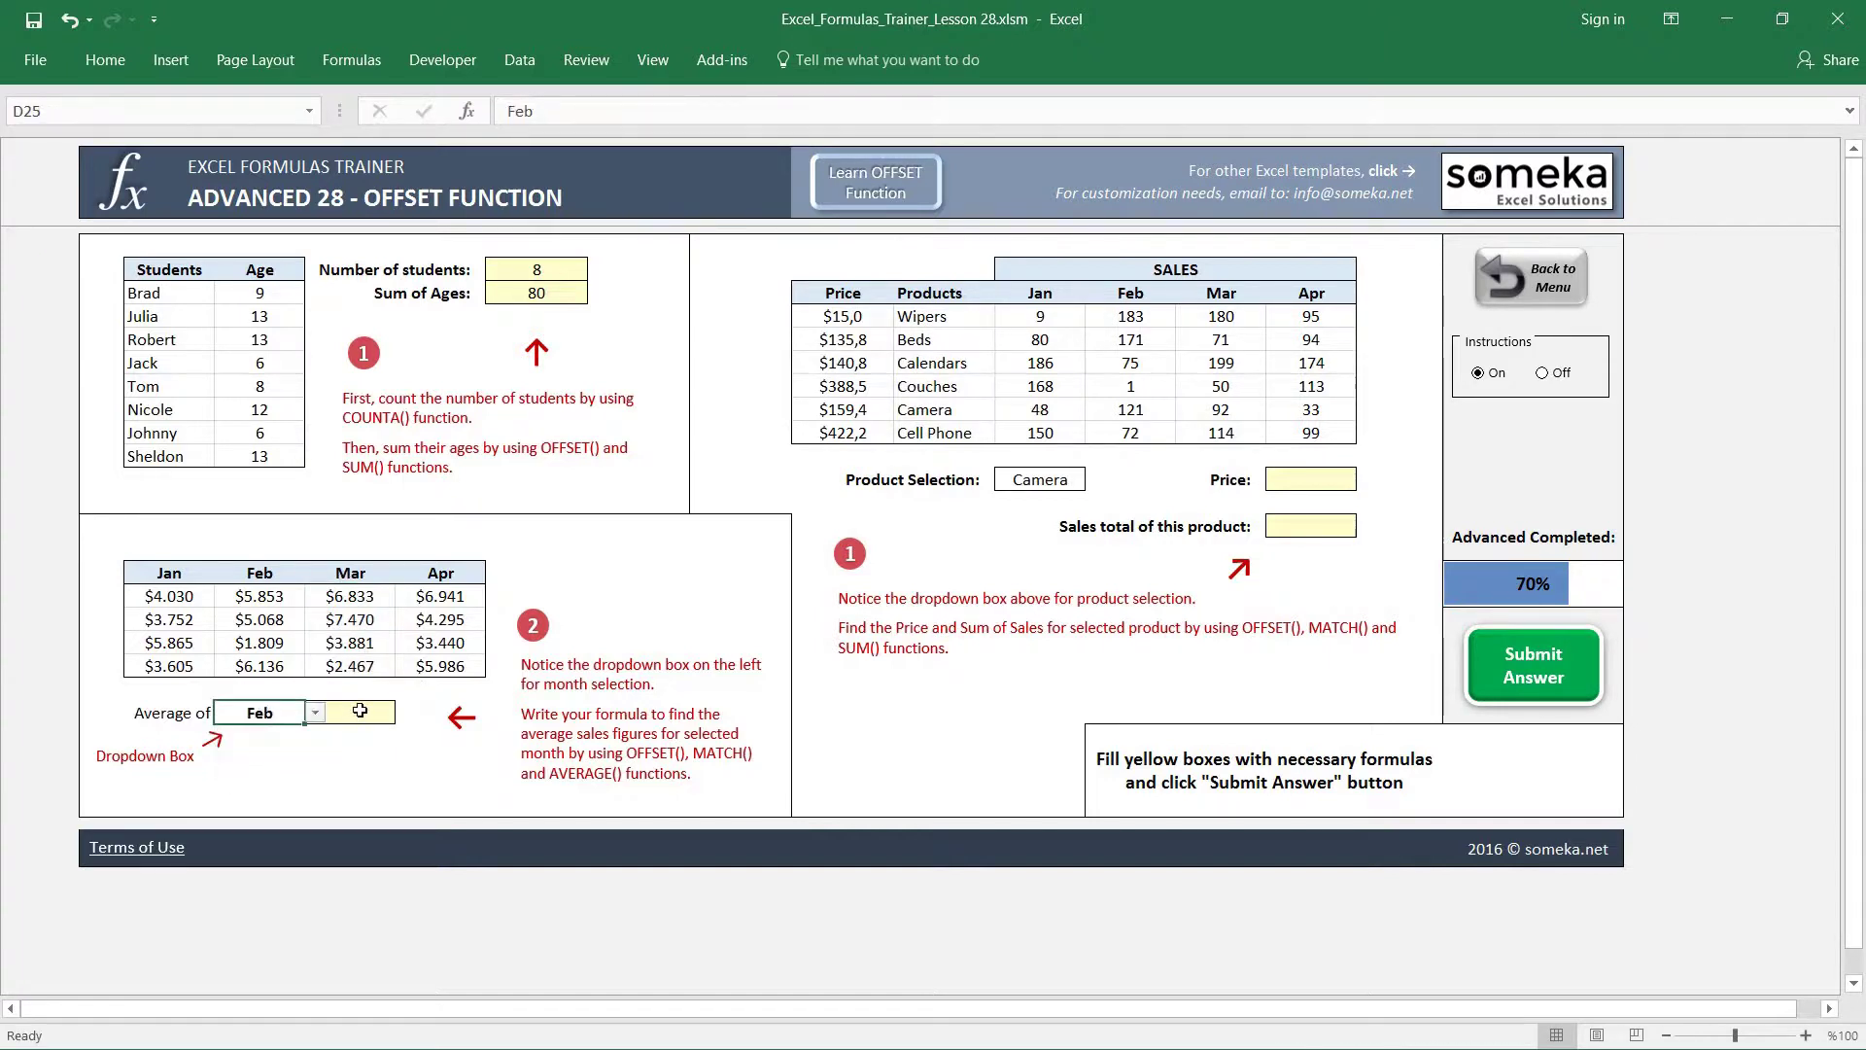
key("Right")
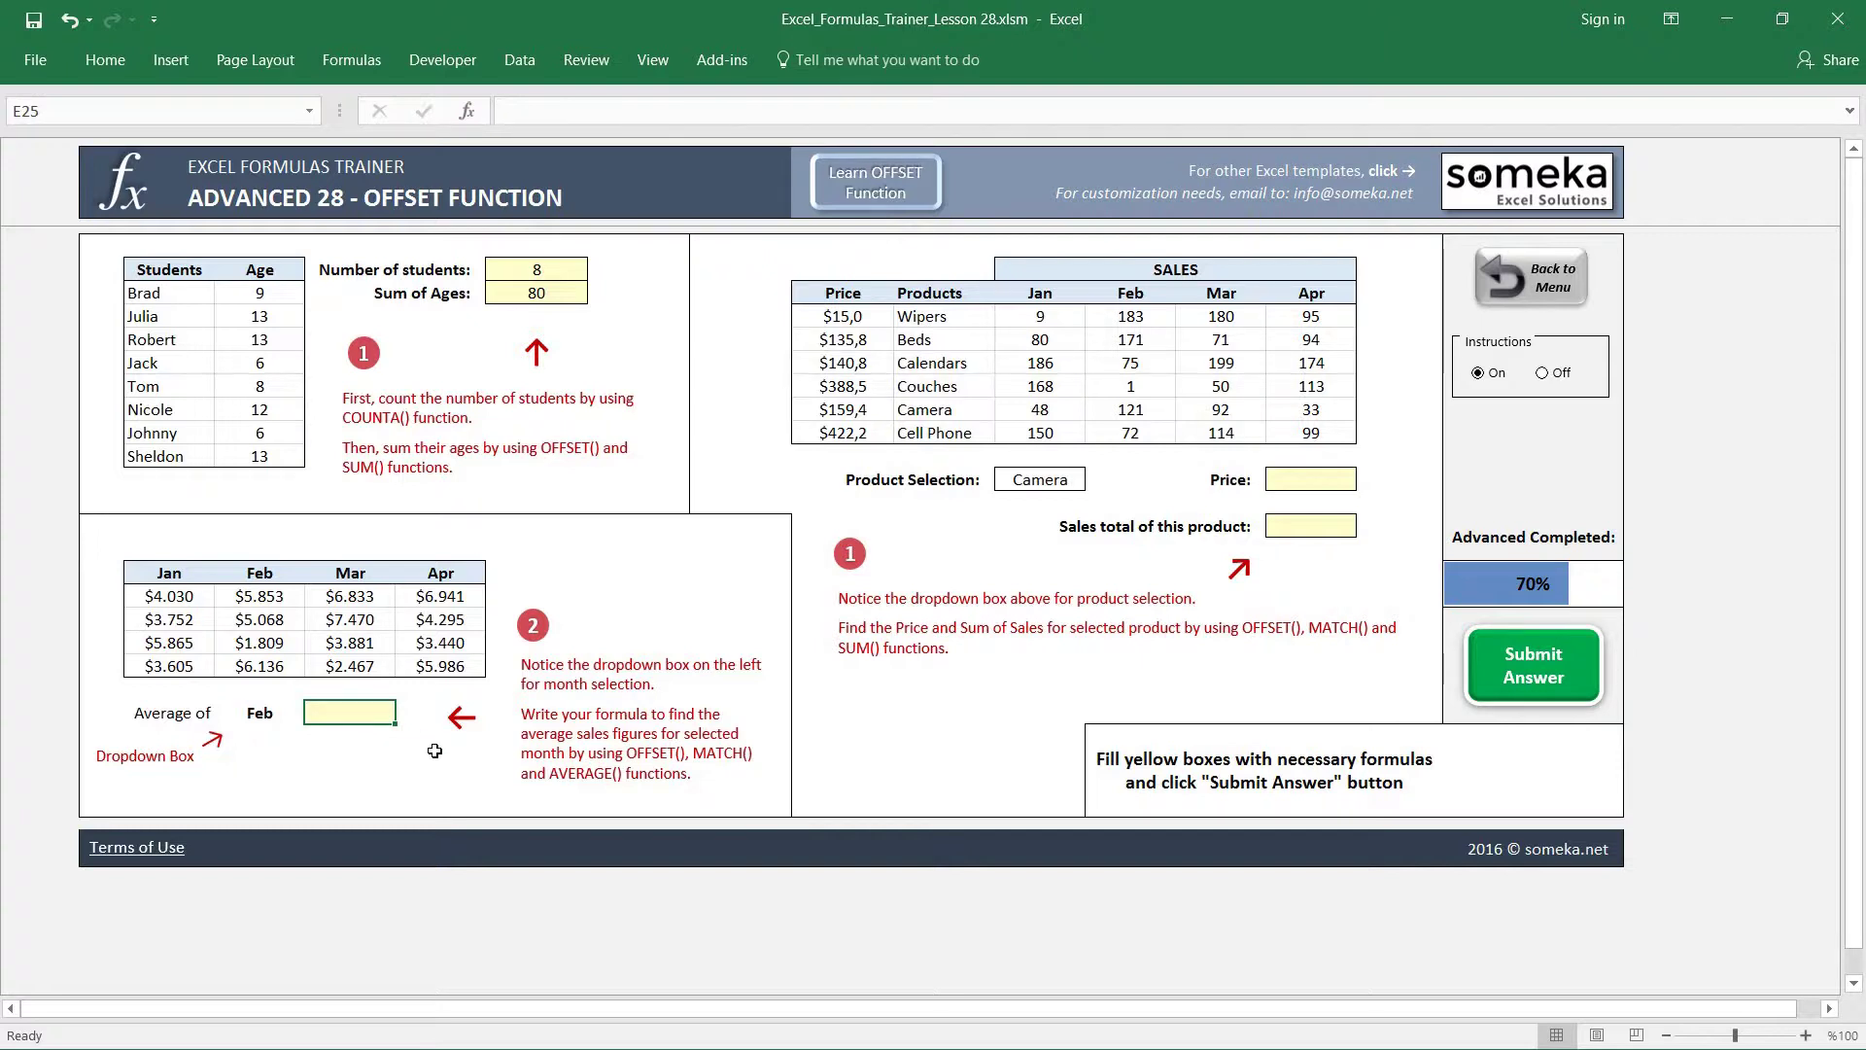
- Start E25's formula as =OFFSET(C19;1; anchored on the Jan header C19, one row down
type("=OFFSET(")
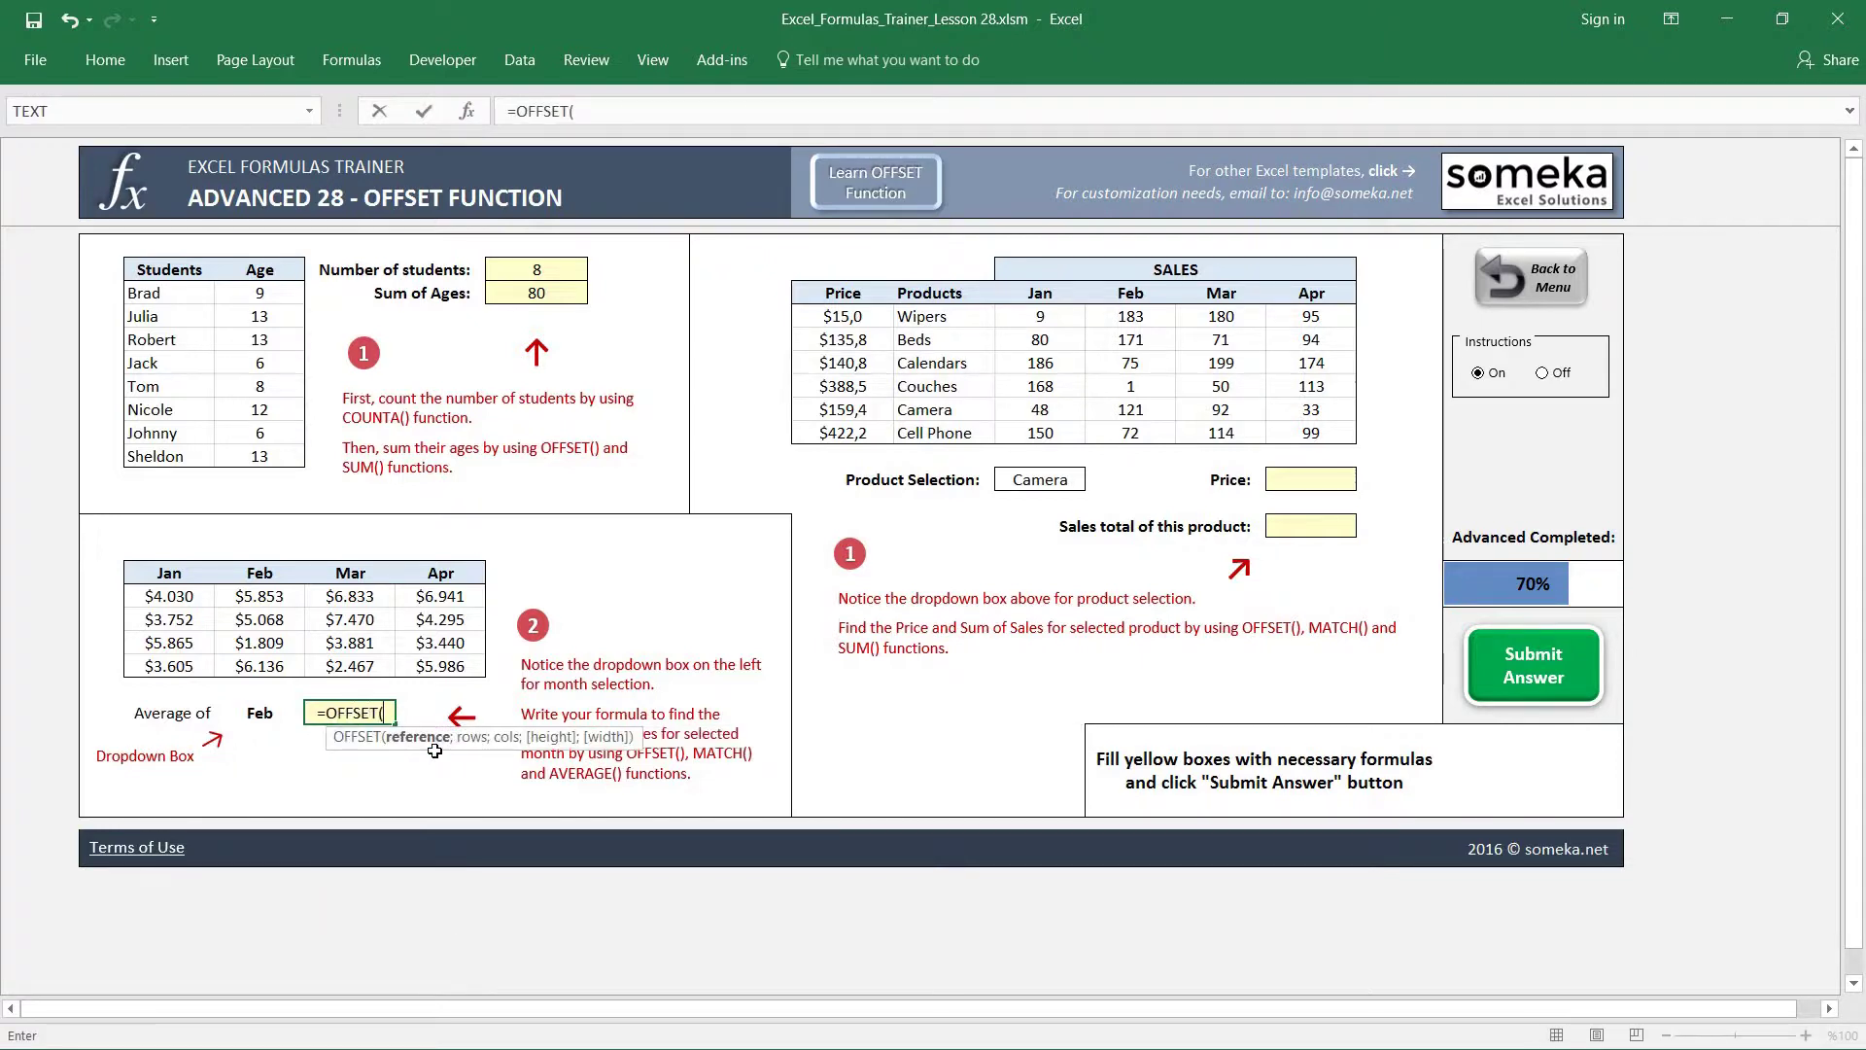
left_click(167, 569)
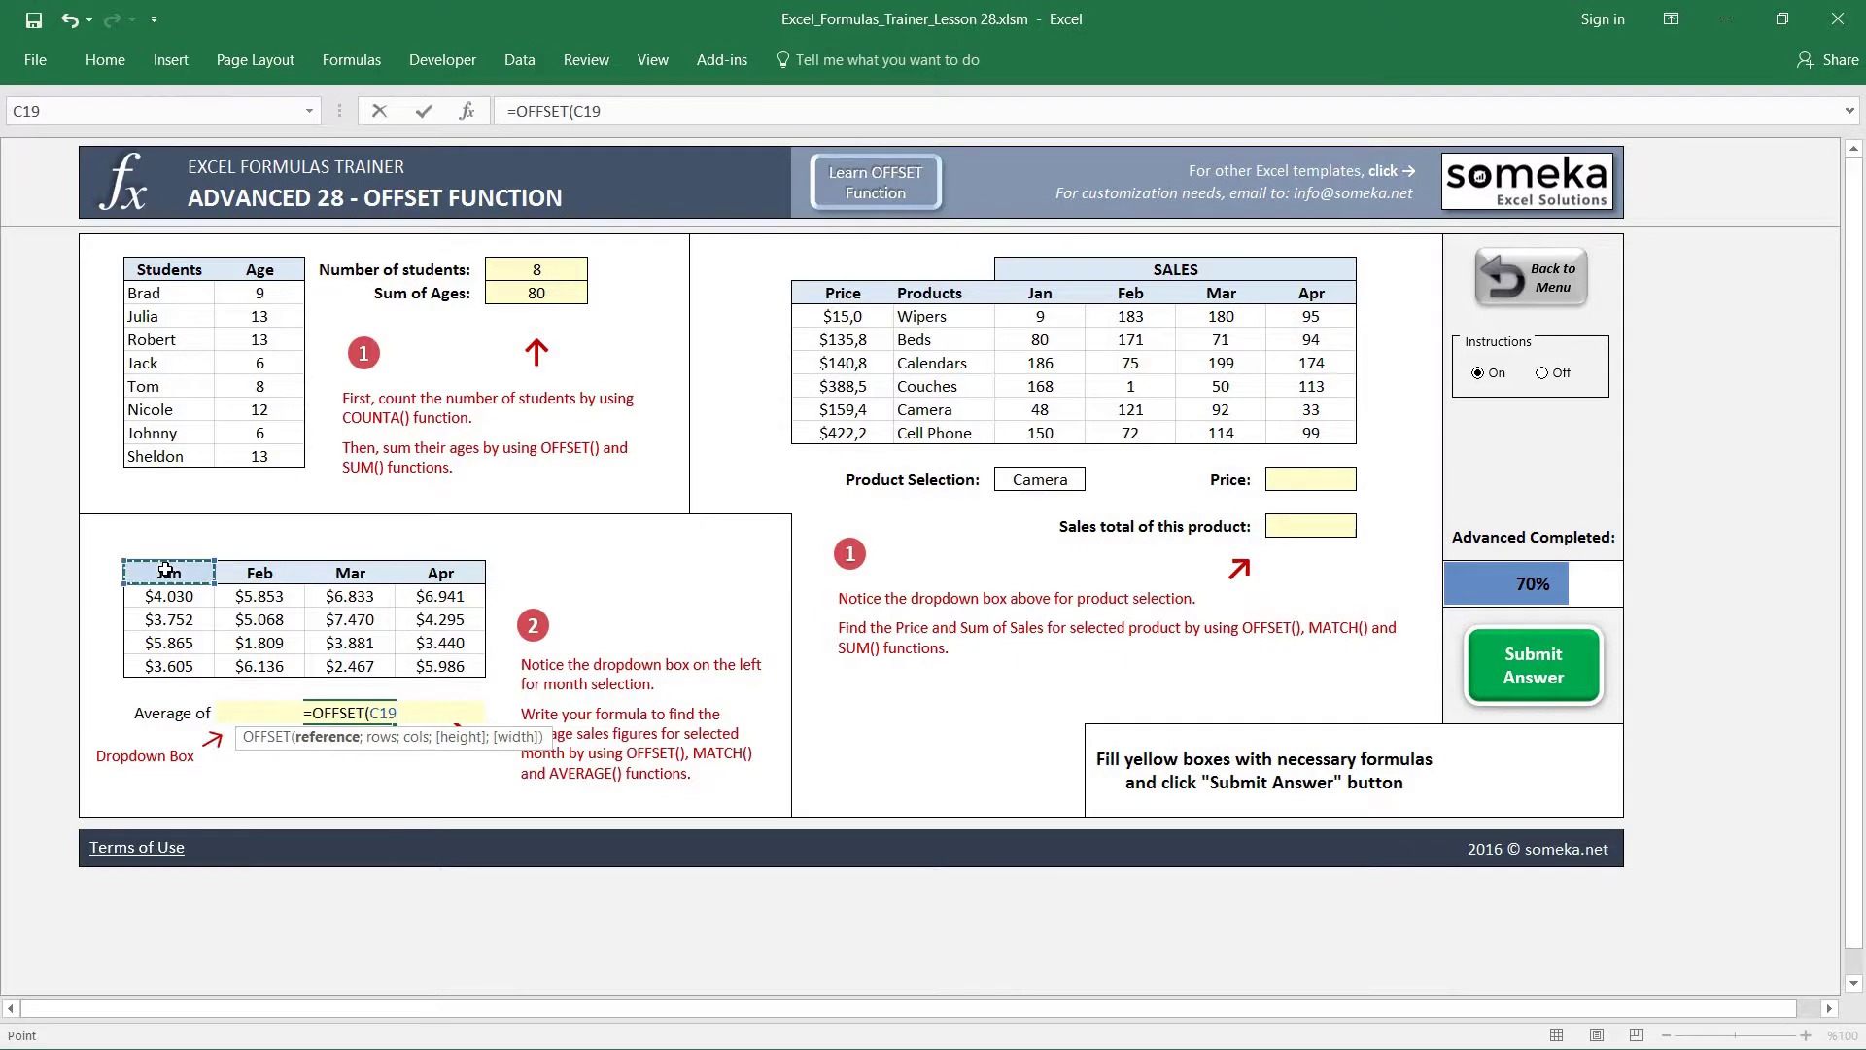
left_click(108, 551)
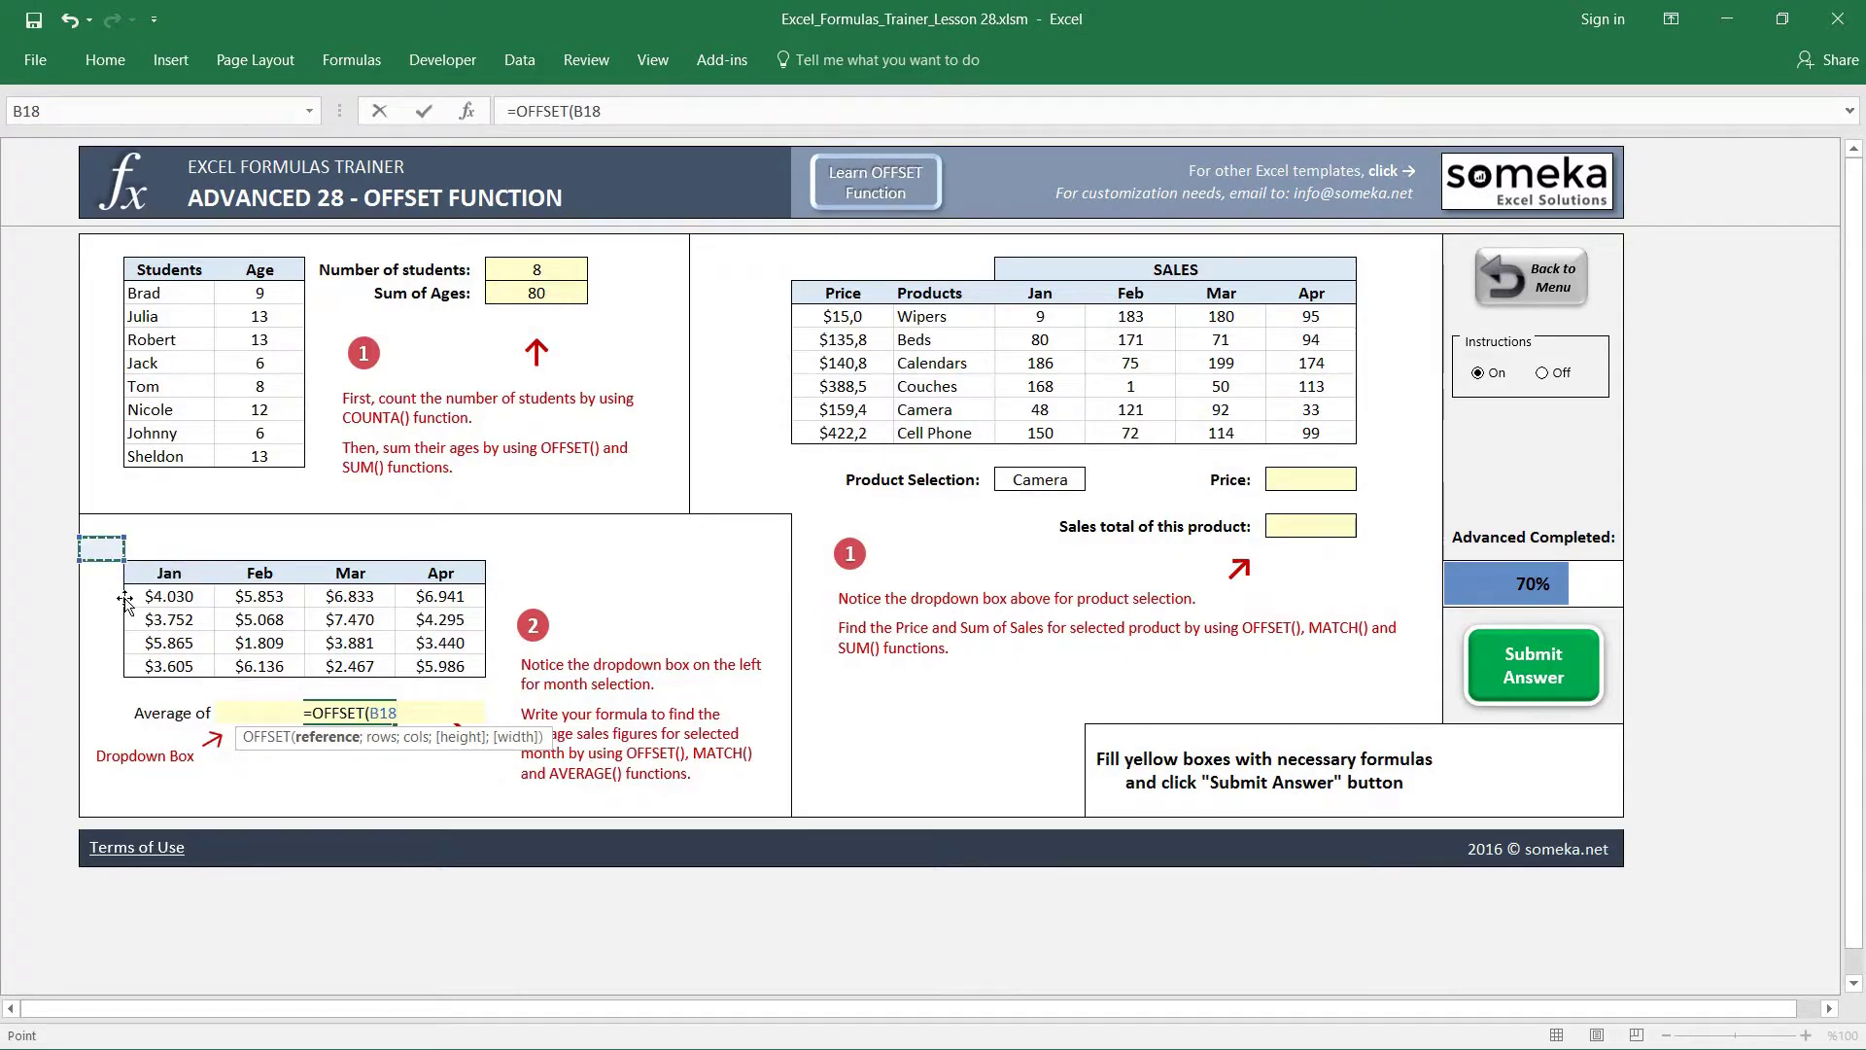
left_click(170, 573)
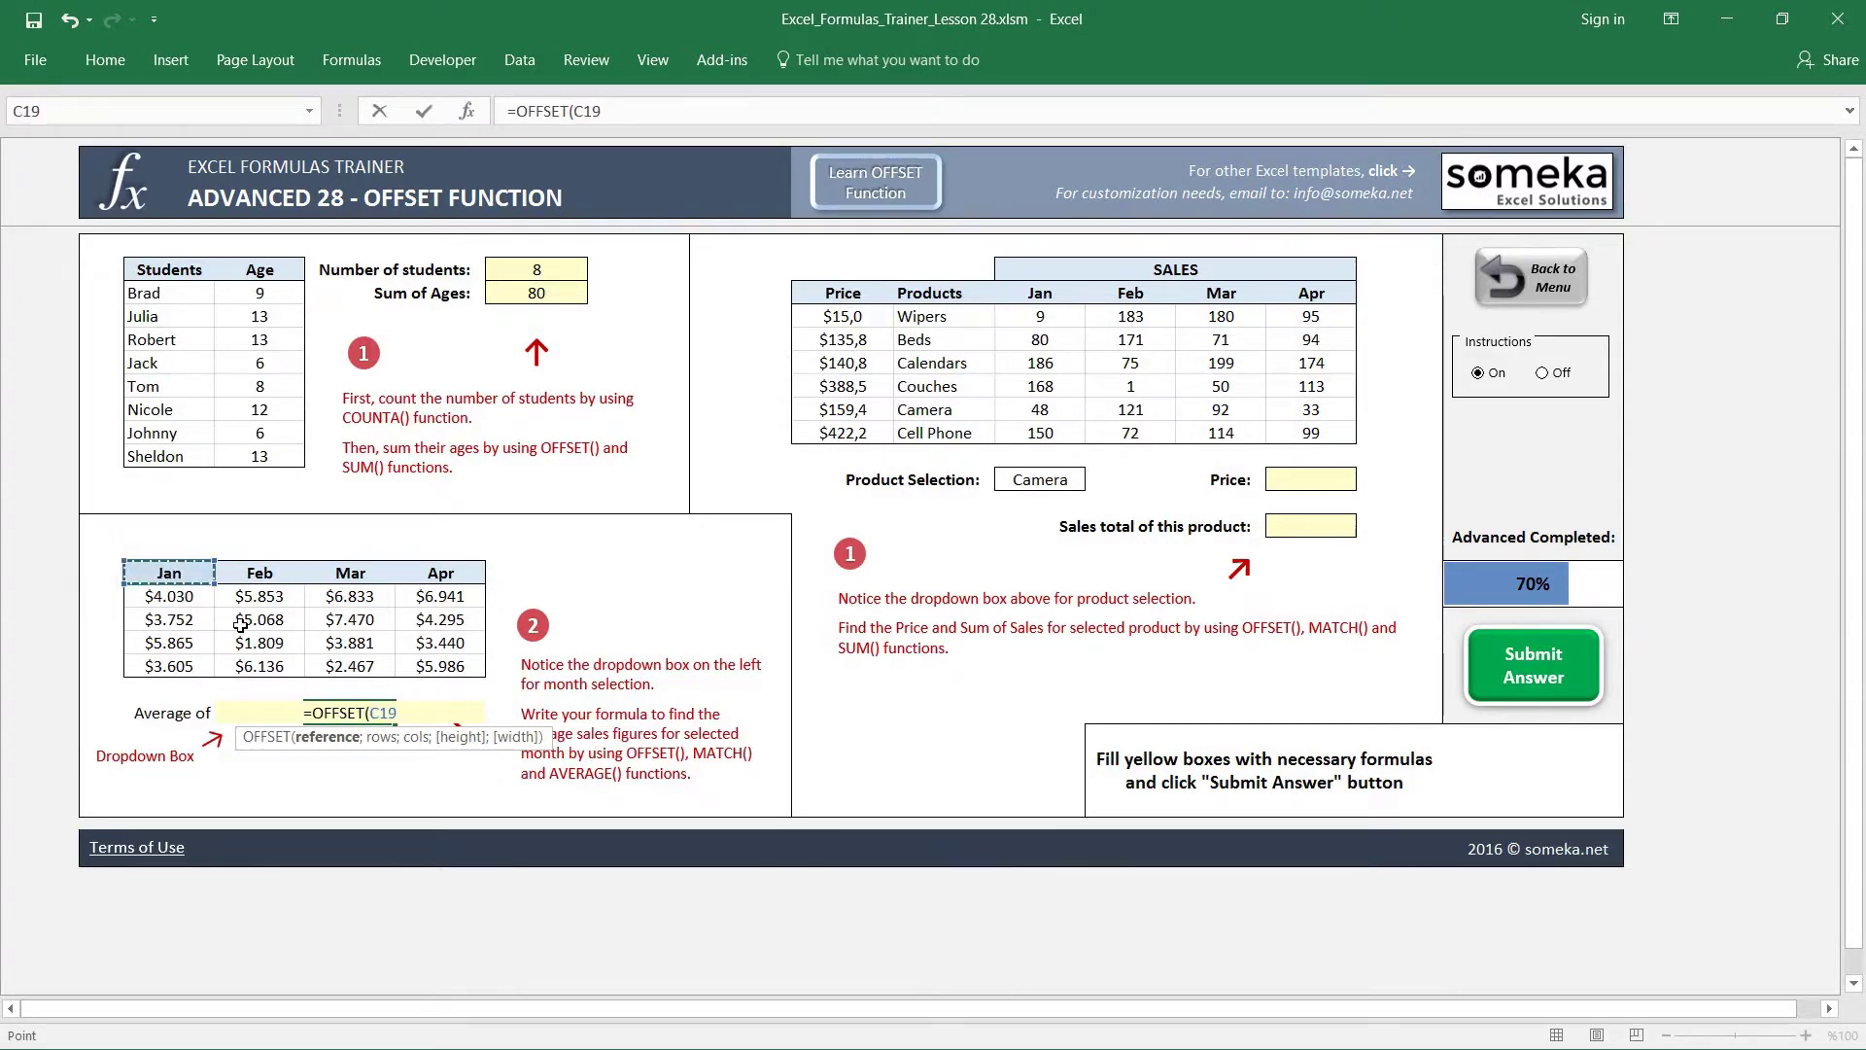
type(";")
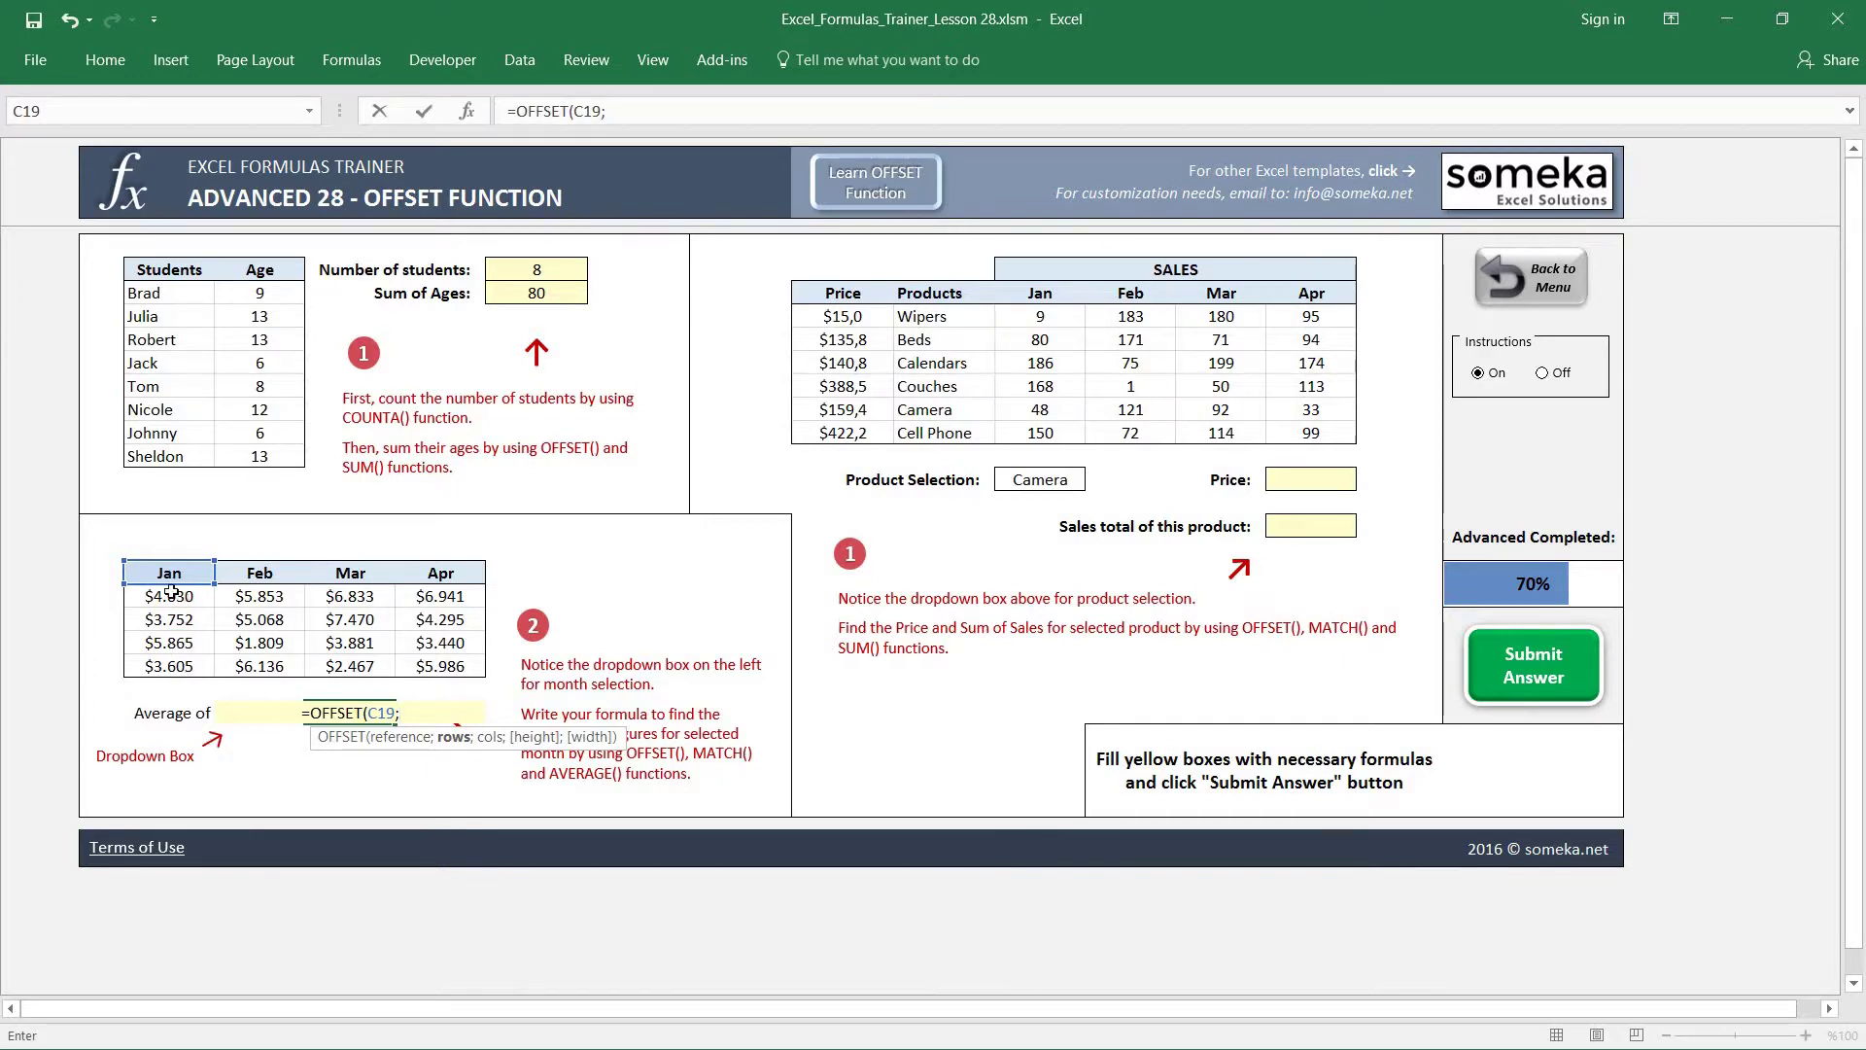
type("1")
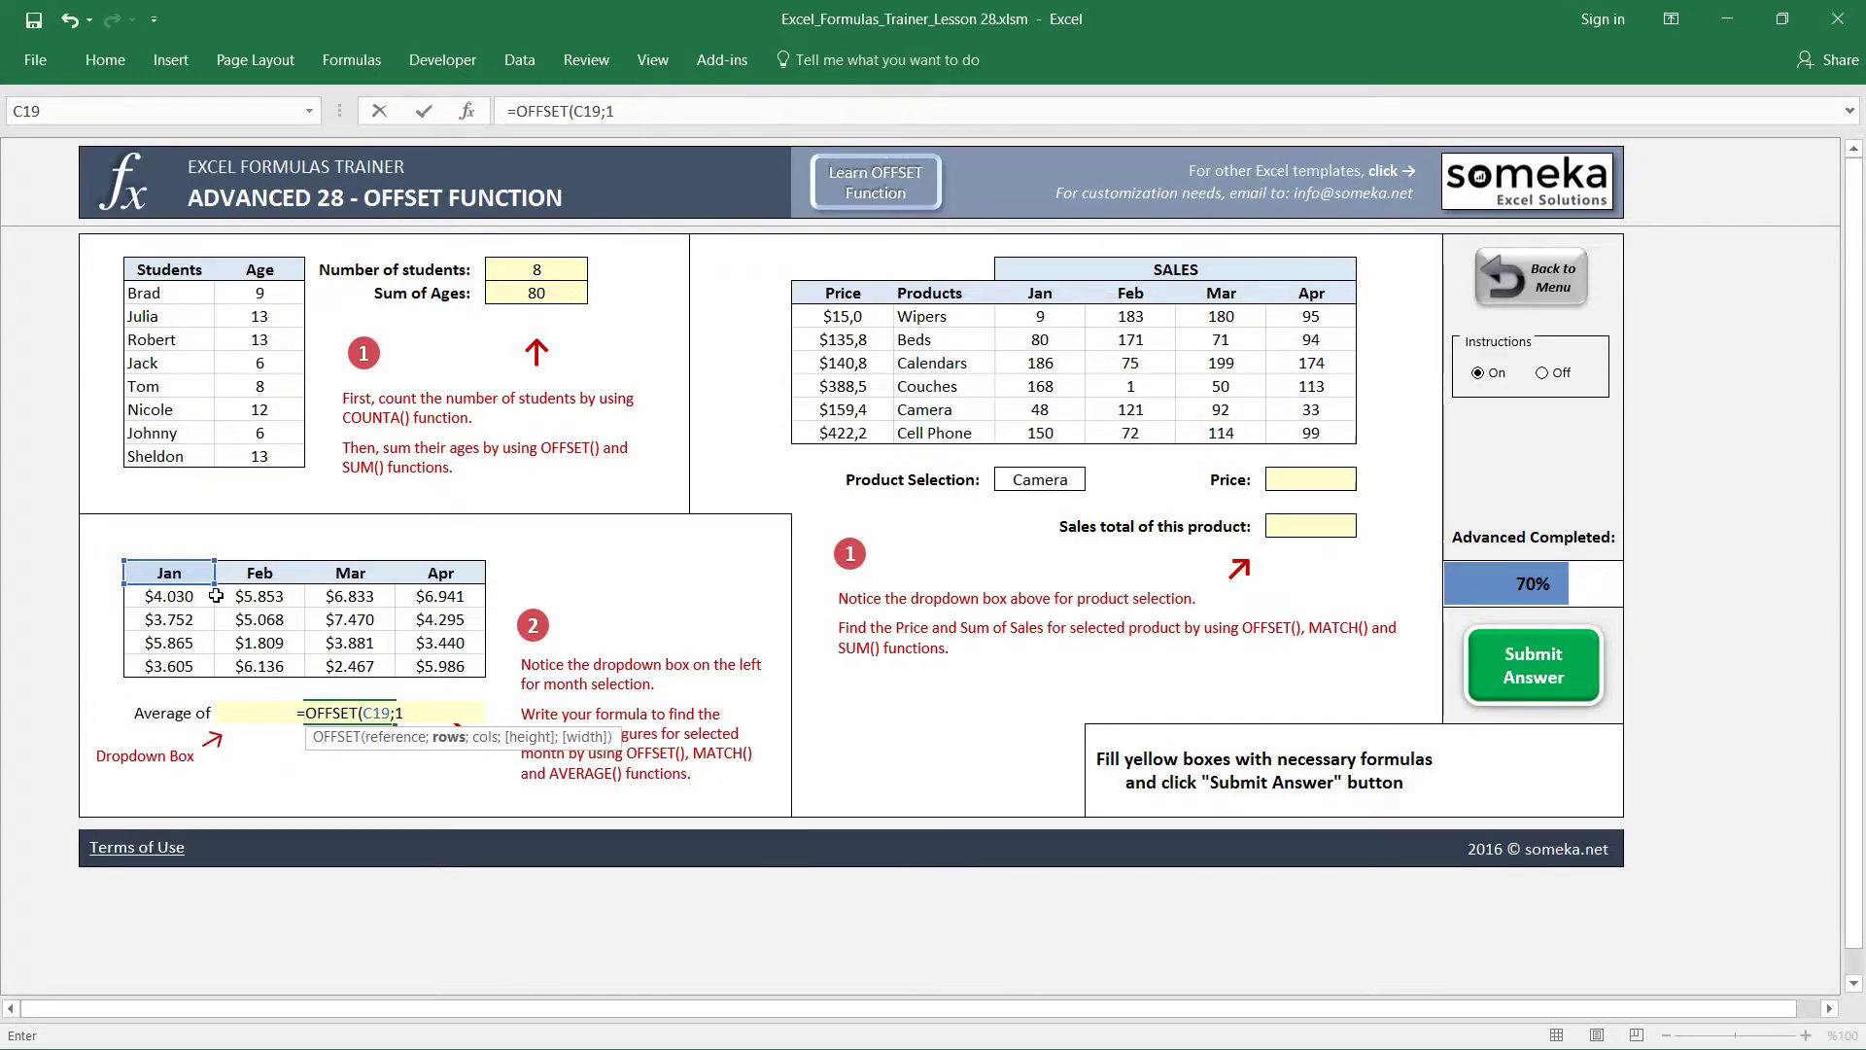
type(";")
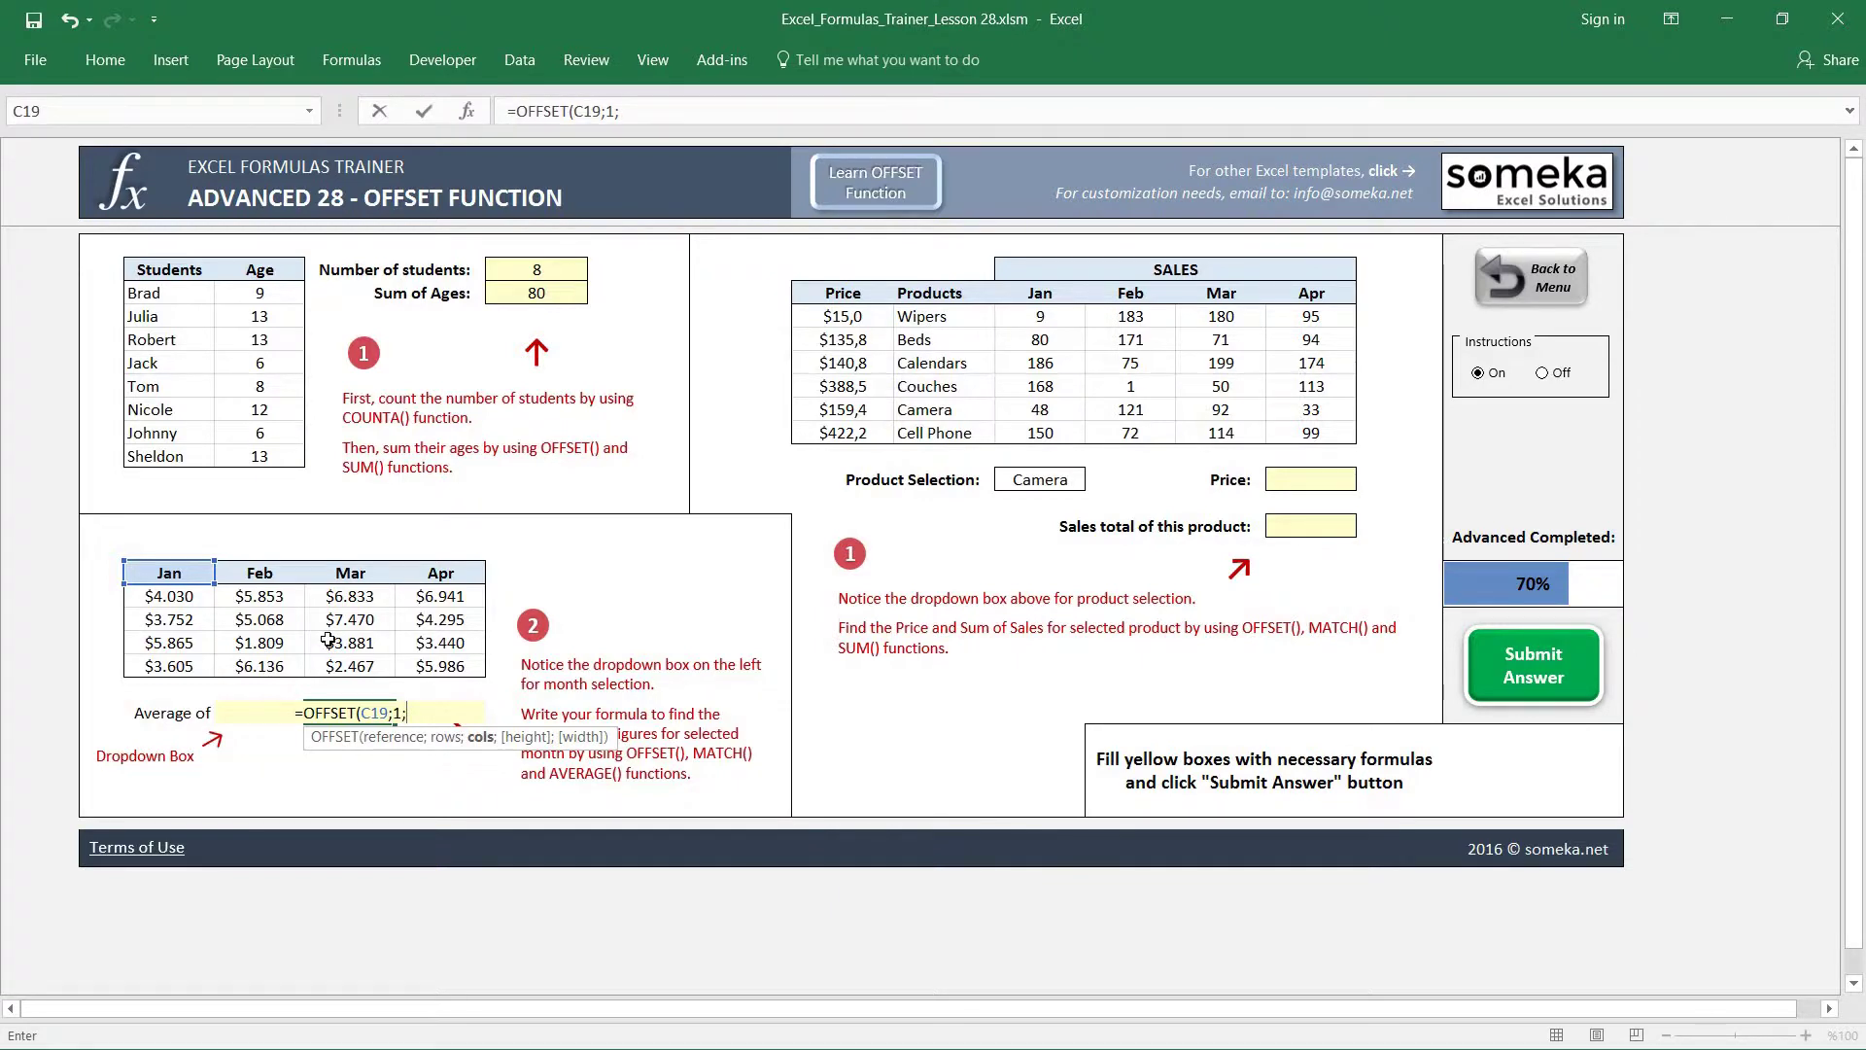
- Add MATCH(D25;C19:F19;0) as column offset with height 4, width 1; E25 shows #VALUE!
type("MATCH(")
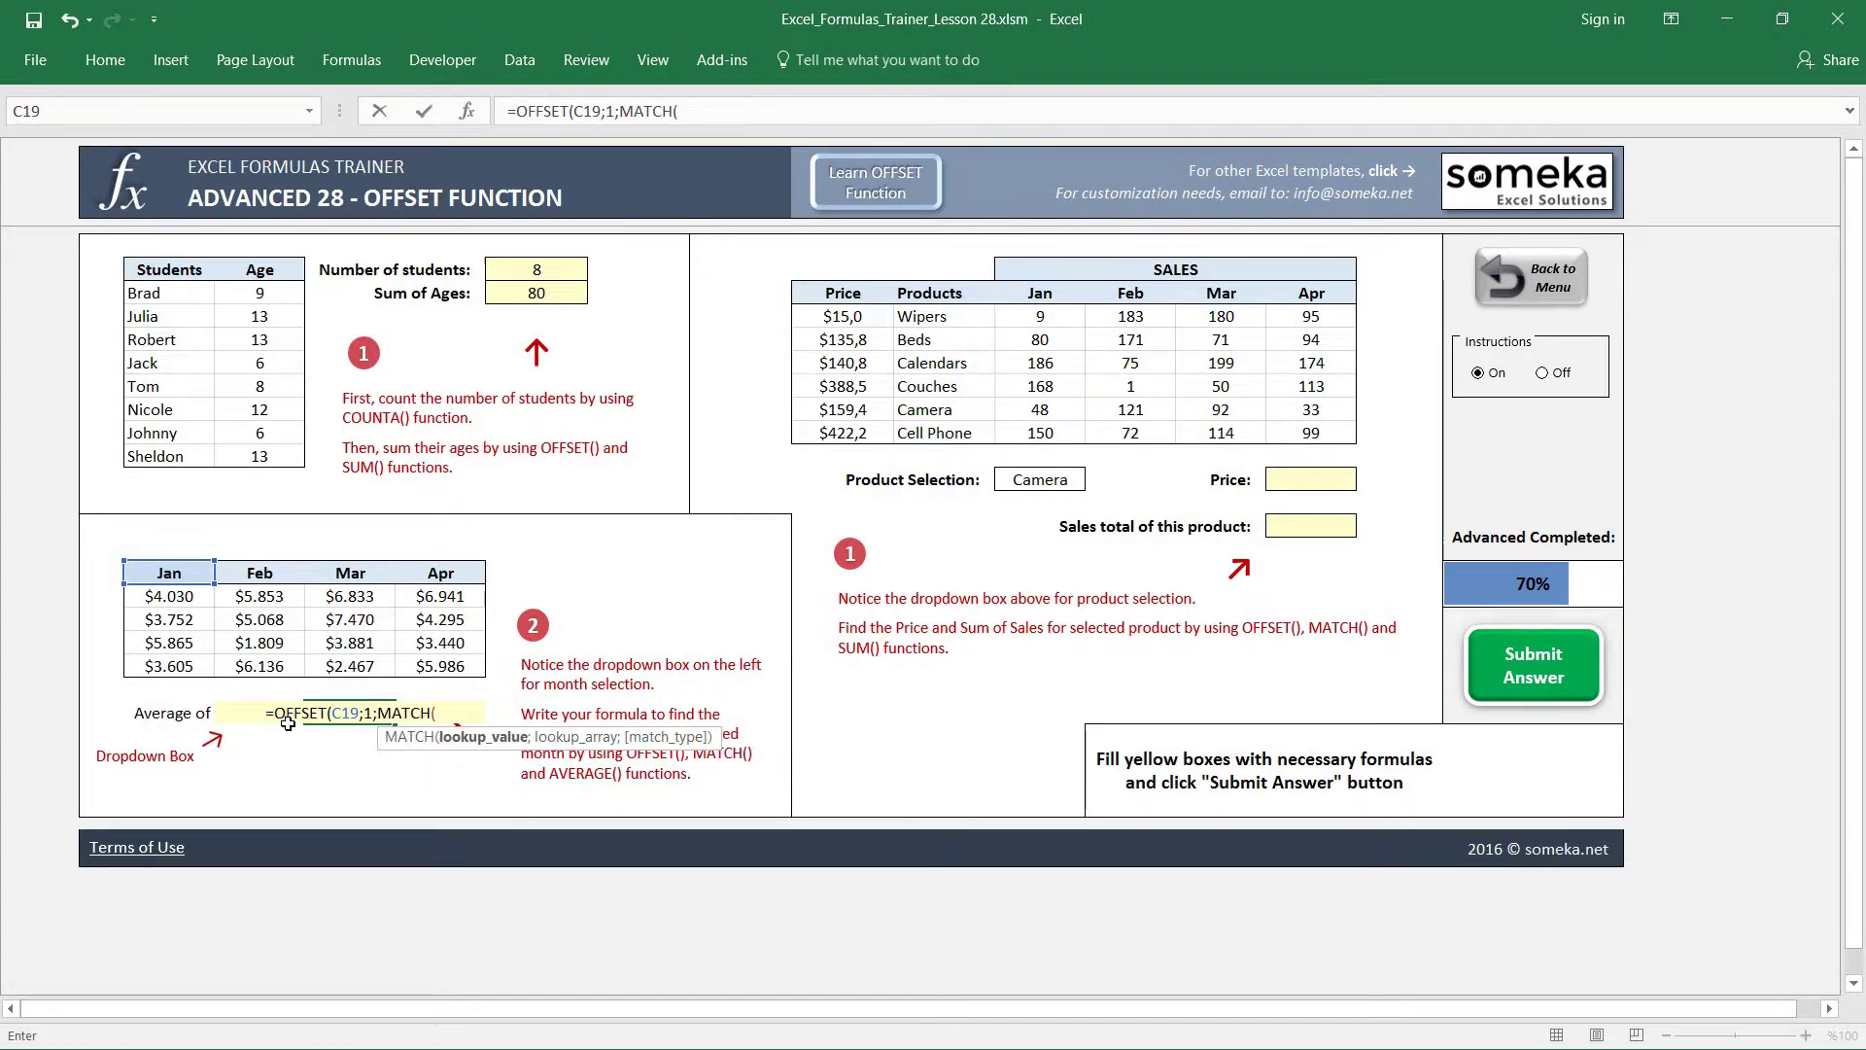
left_click(269, 736)
key("Up")
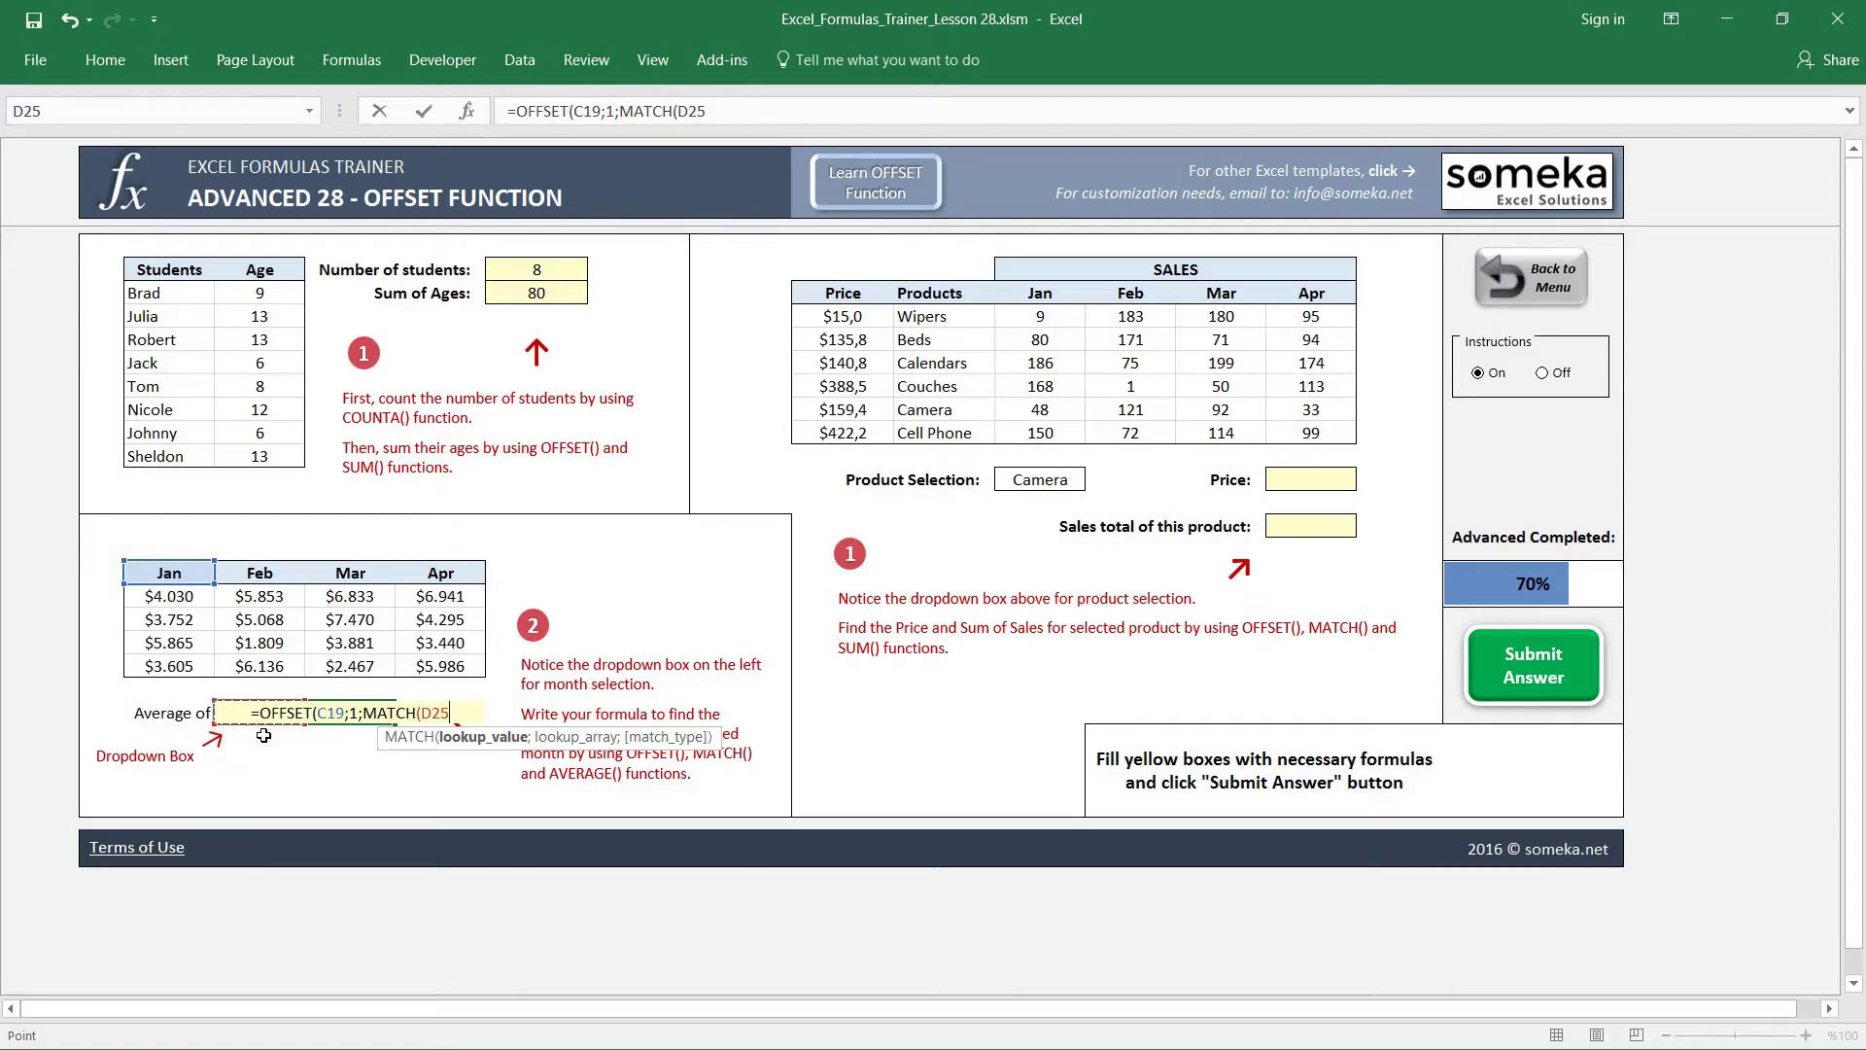
type(";")
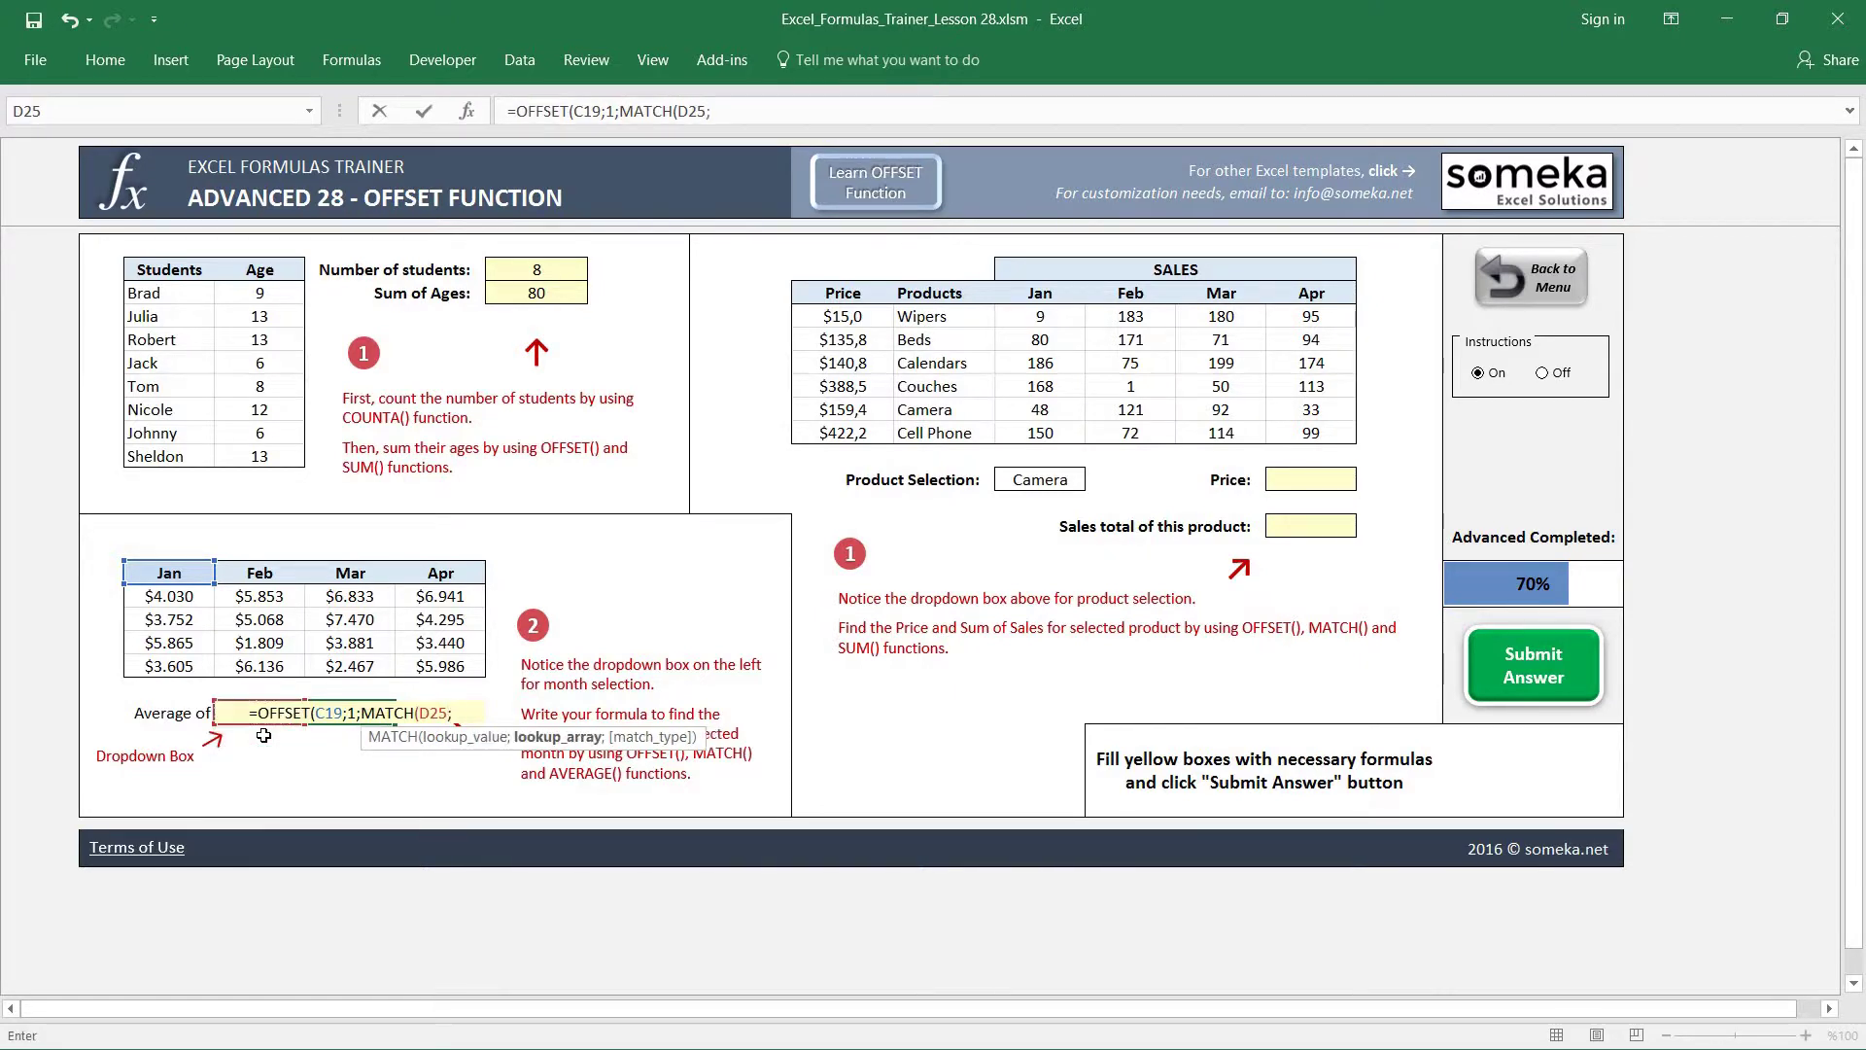
left_click_drag(185, 573, 423, 575)
type(";0)")
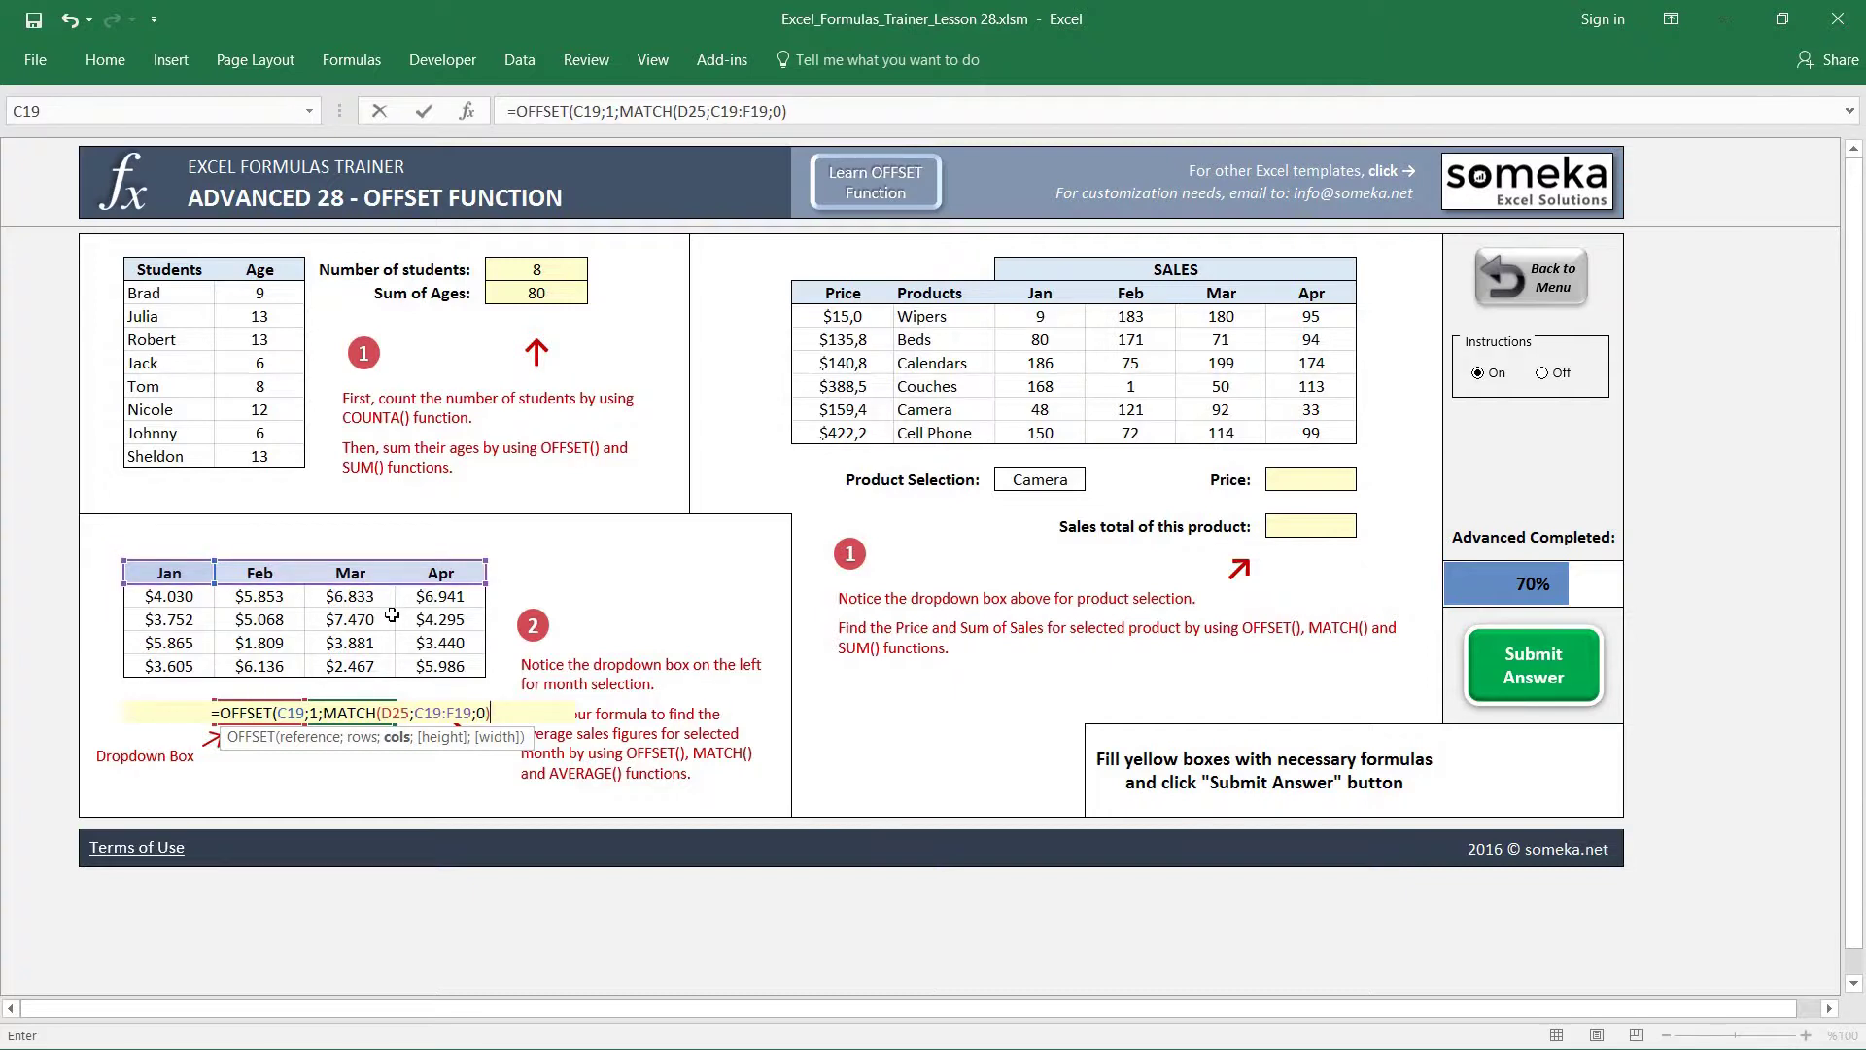
type(";")
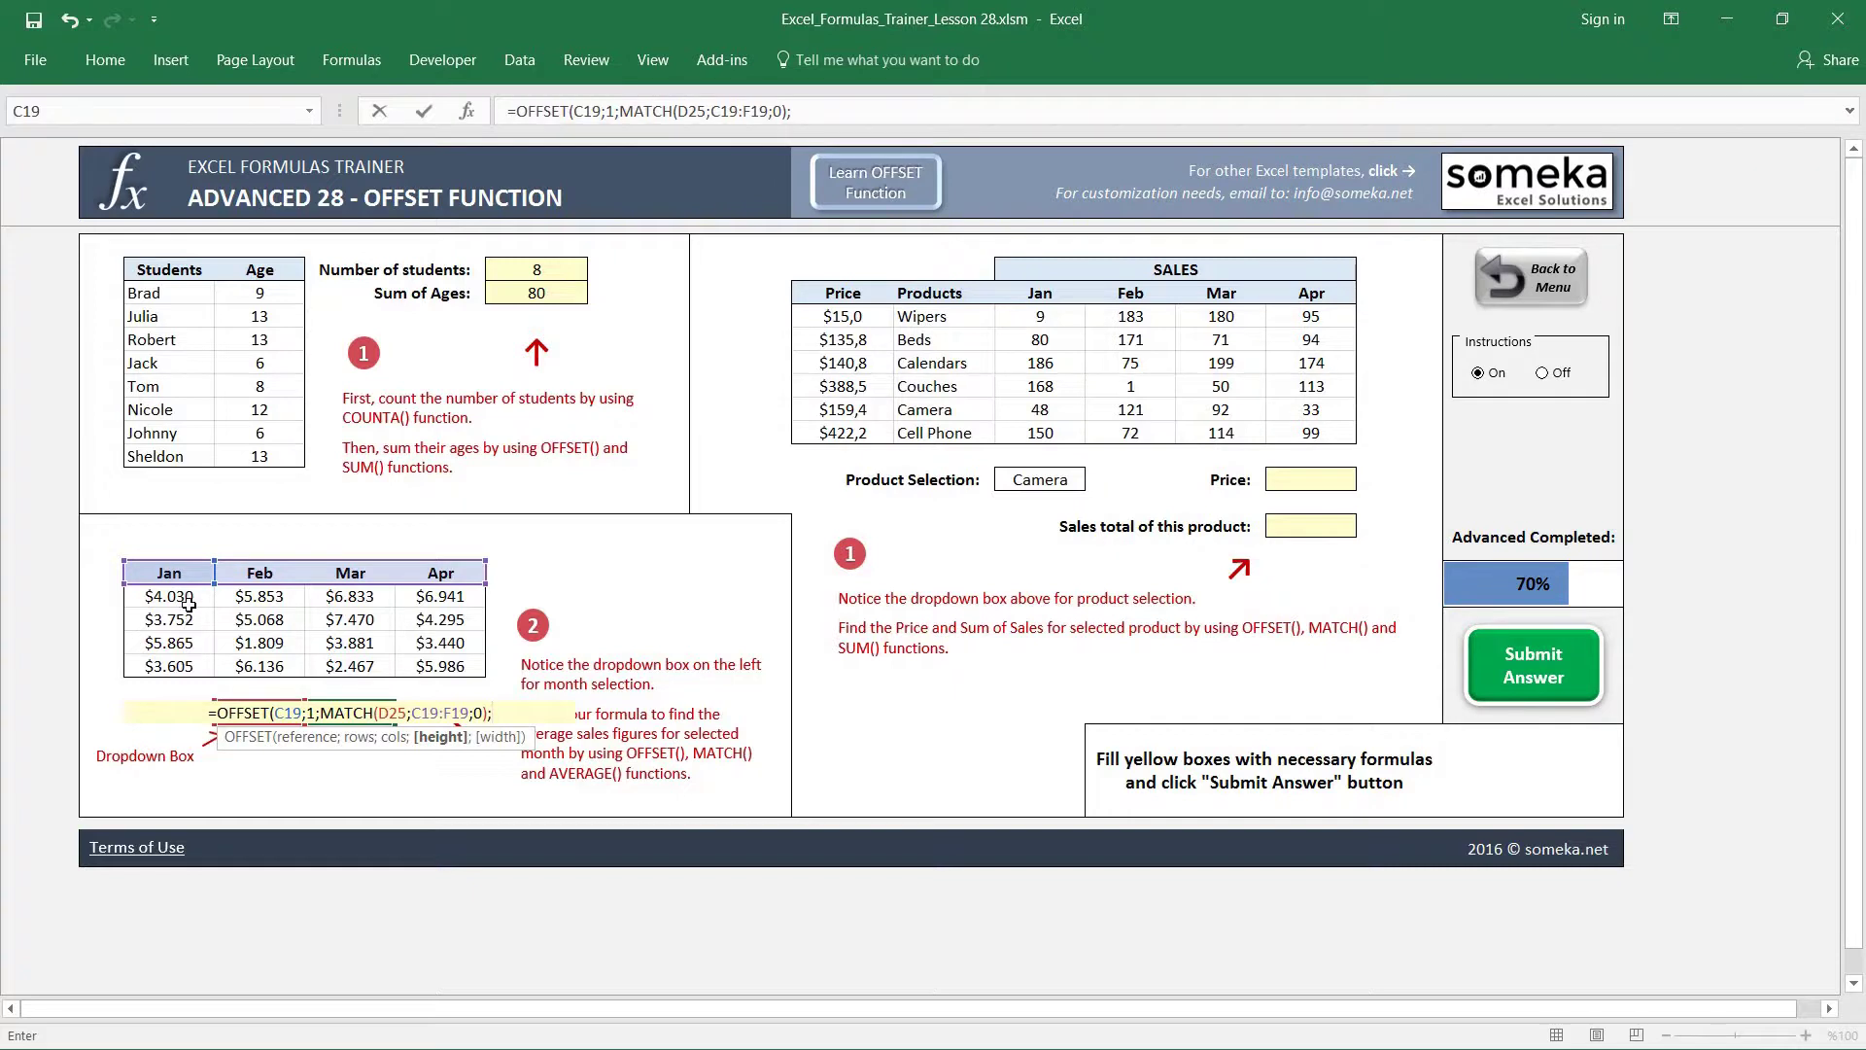
type("4")
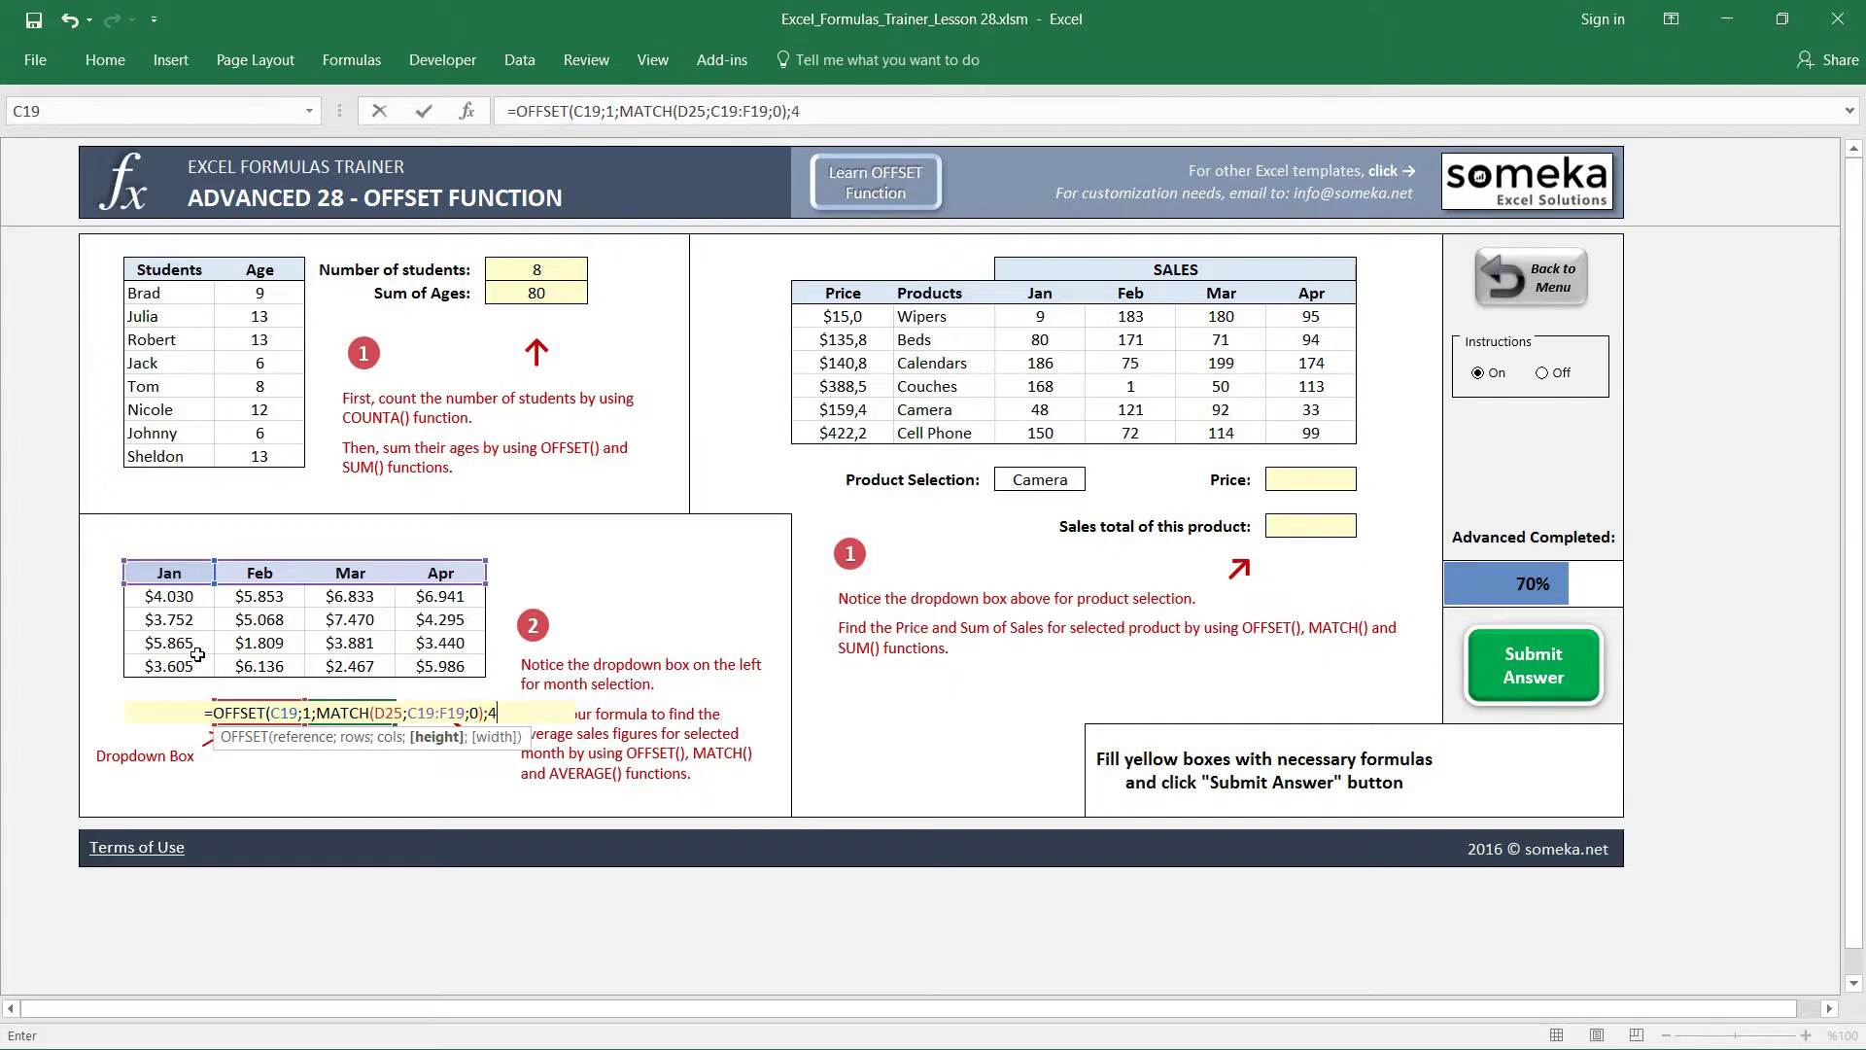
type(";1)")
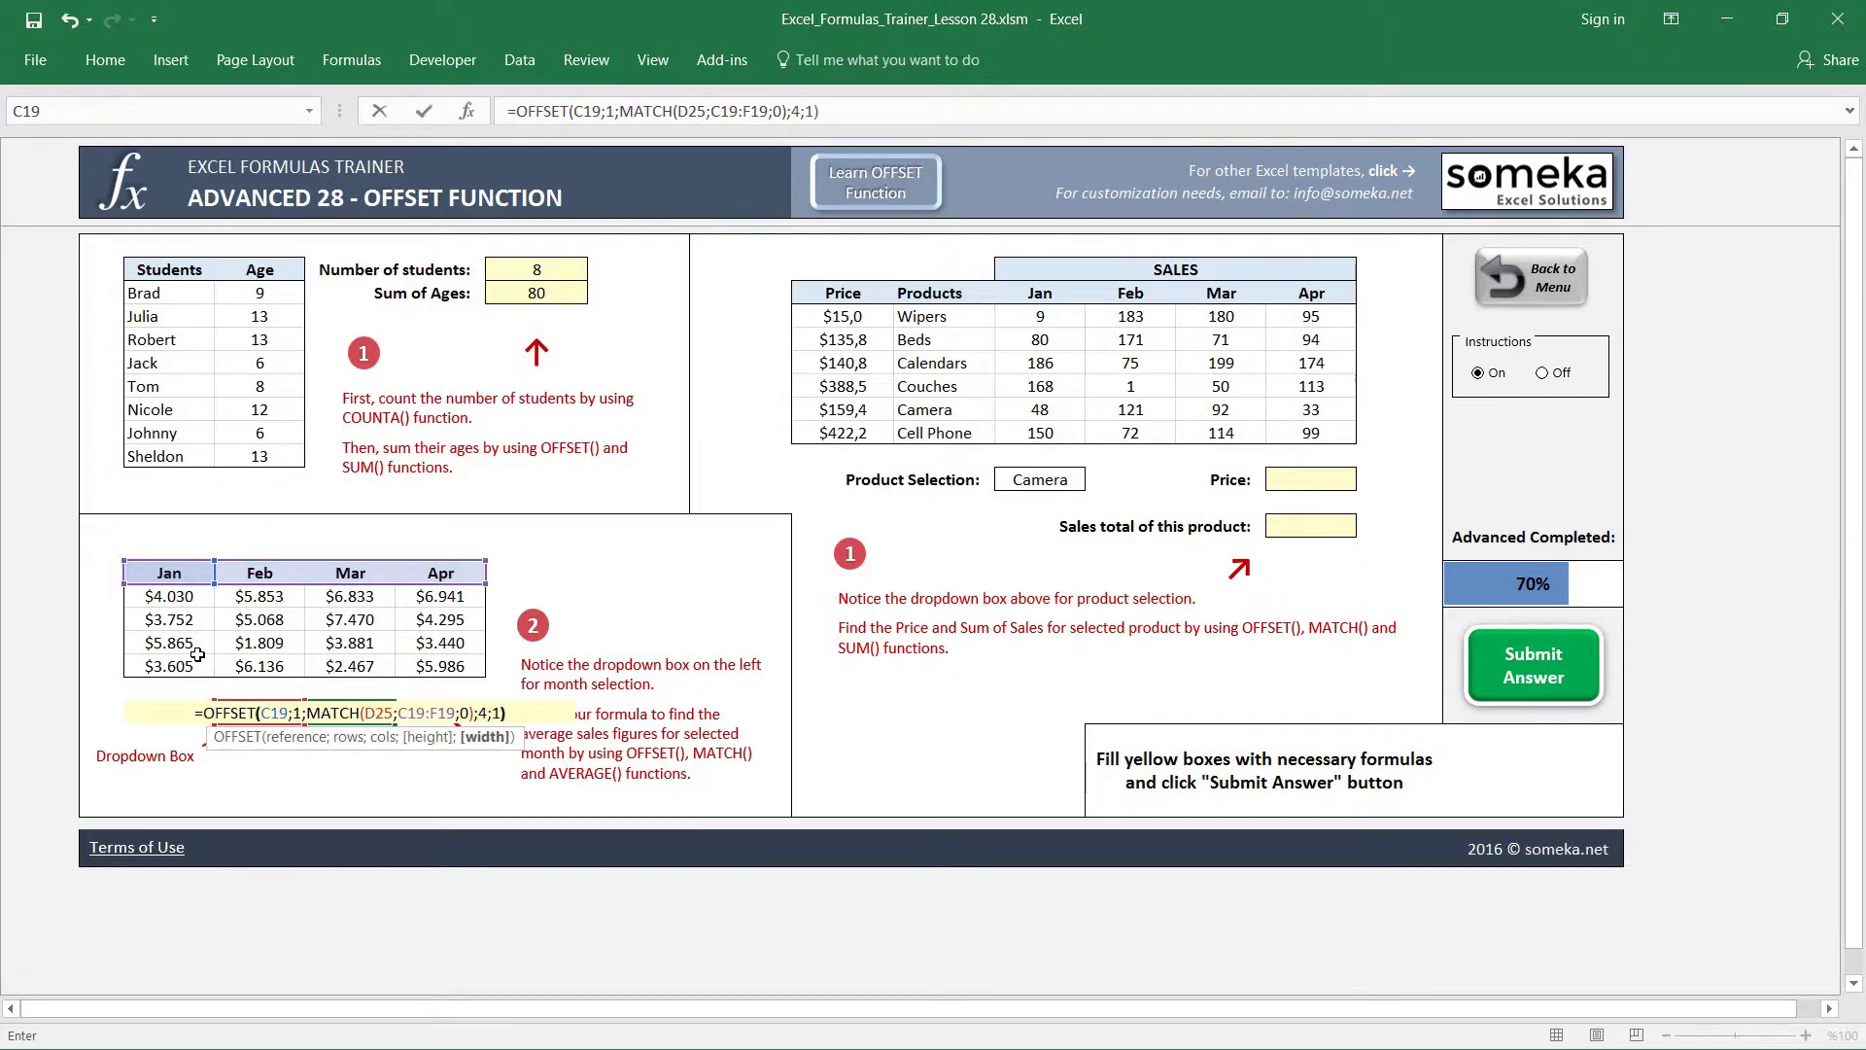
key("Return")
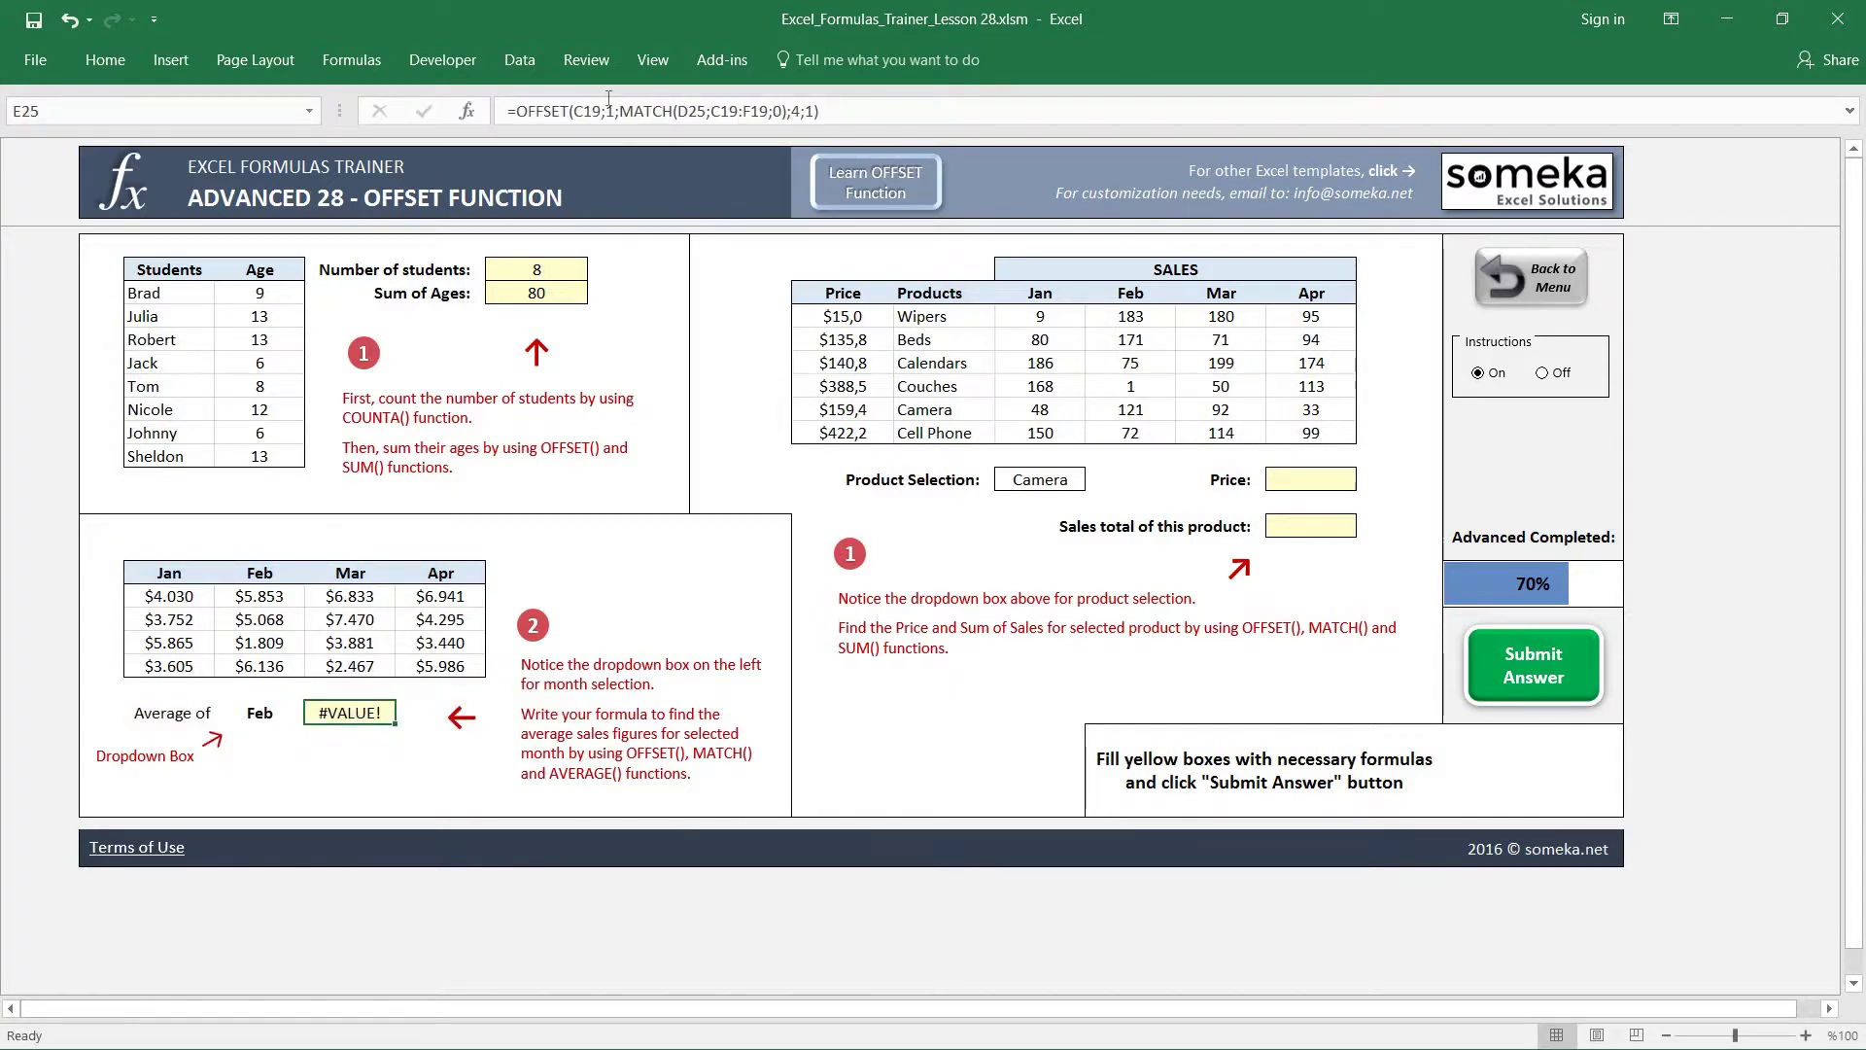
- Wrap E25's OFFSET formula in AVERAGE, giving $5.163 for Feb
left_click(521, 112)
type("AVERAGE(")
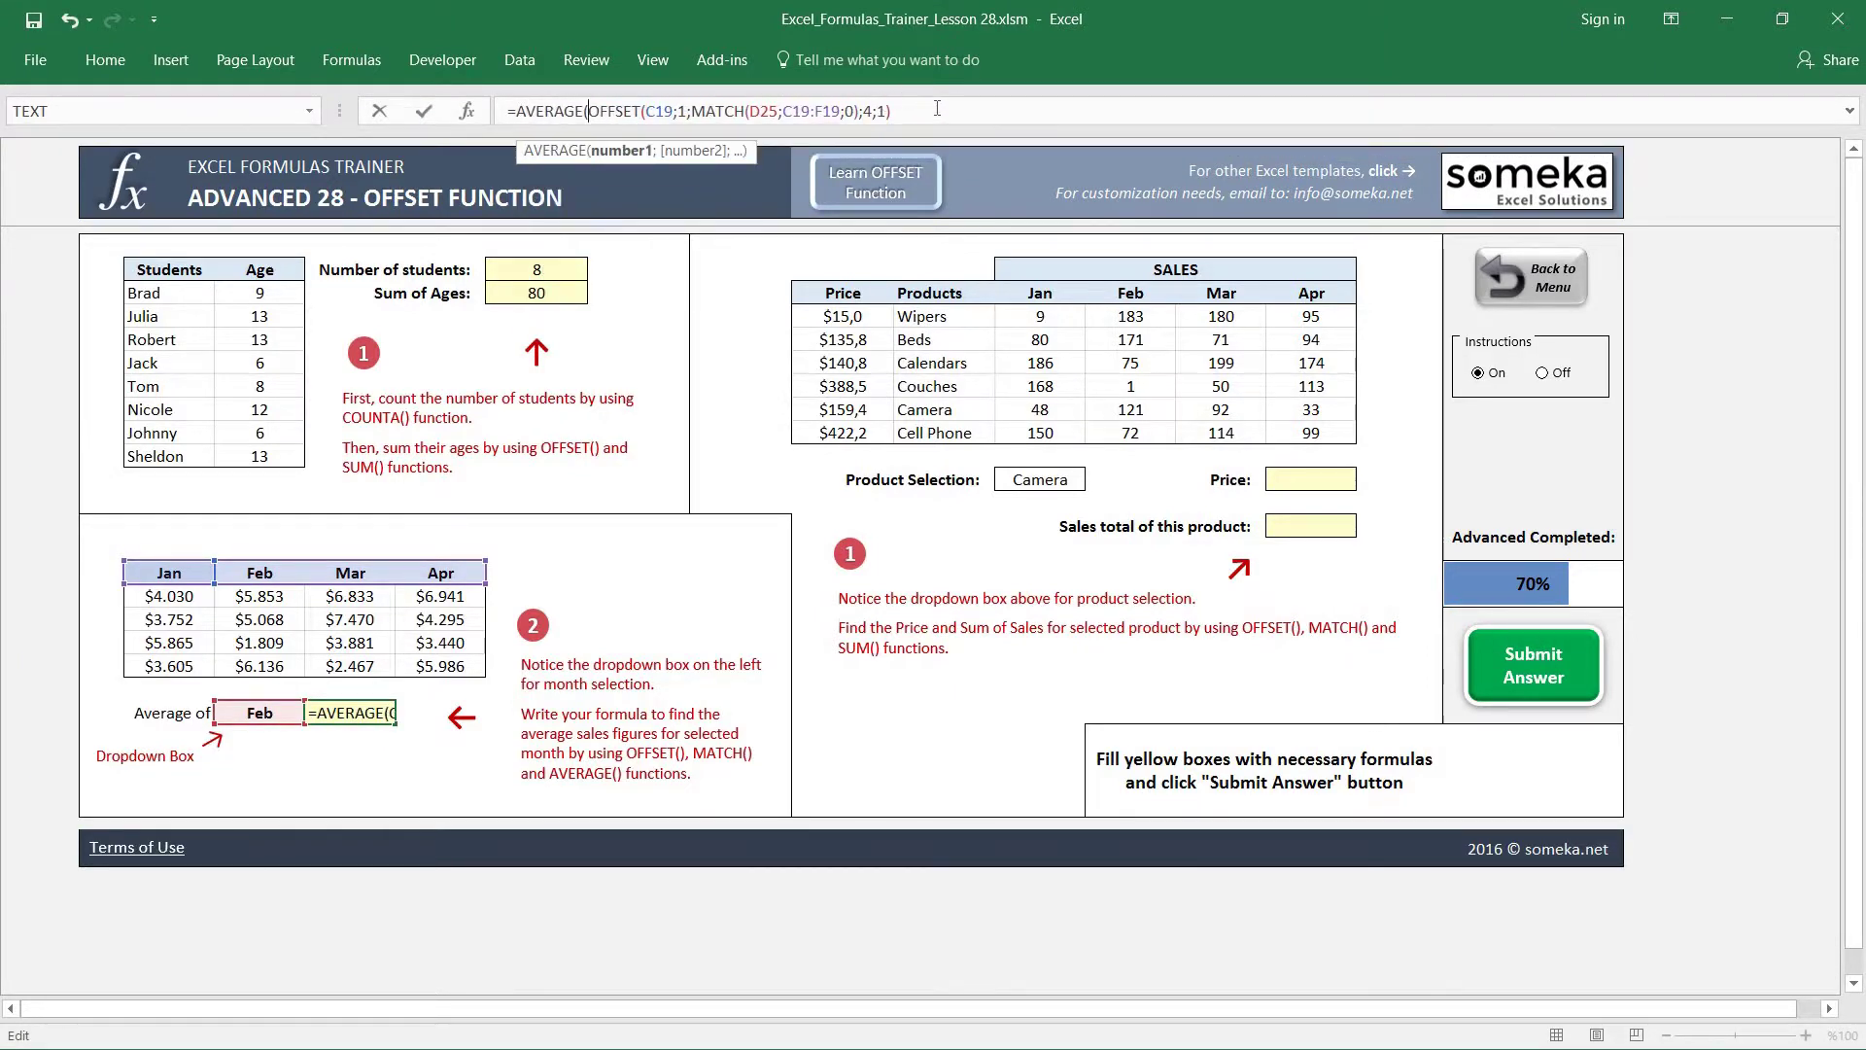
key("Return")
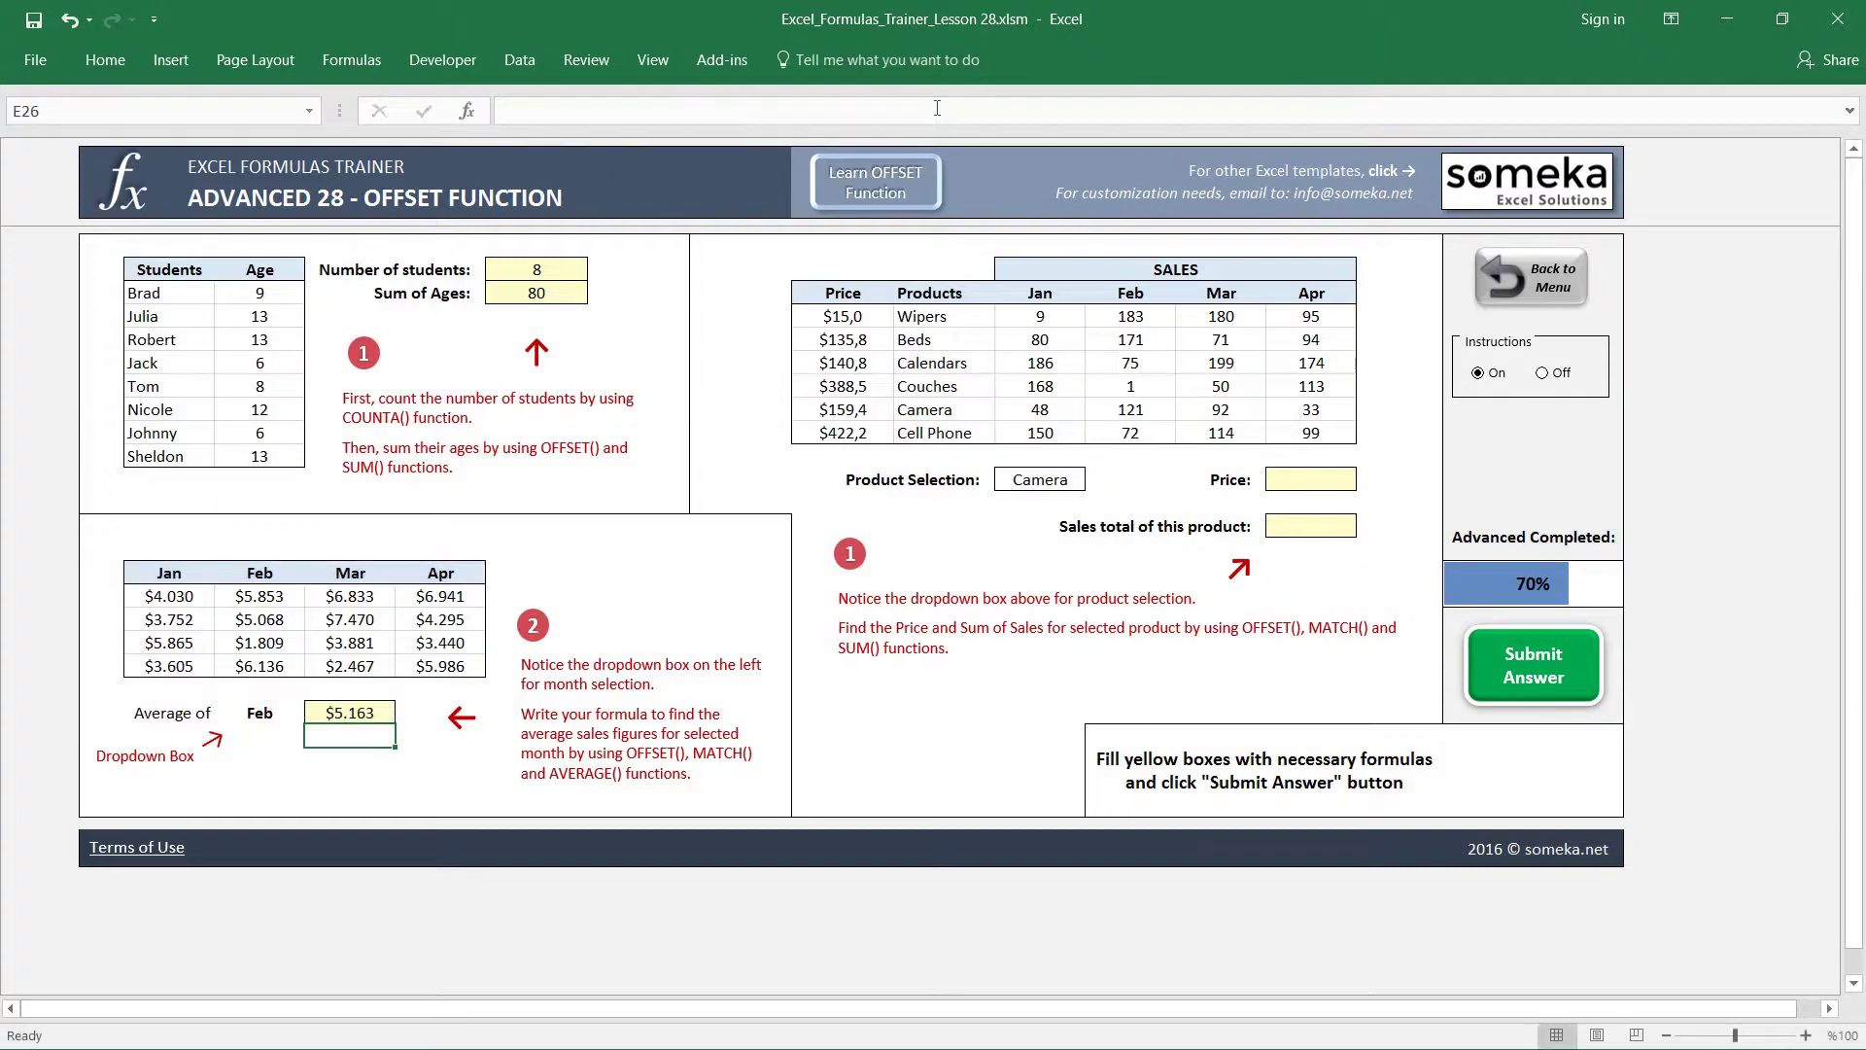
key("Up")
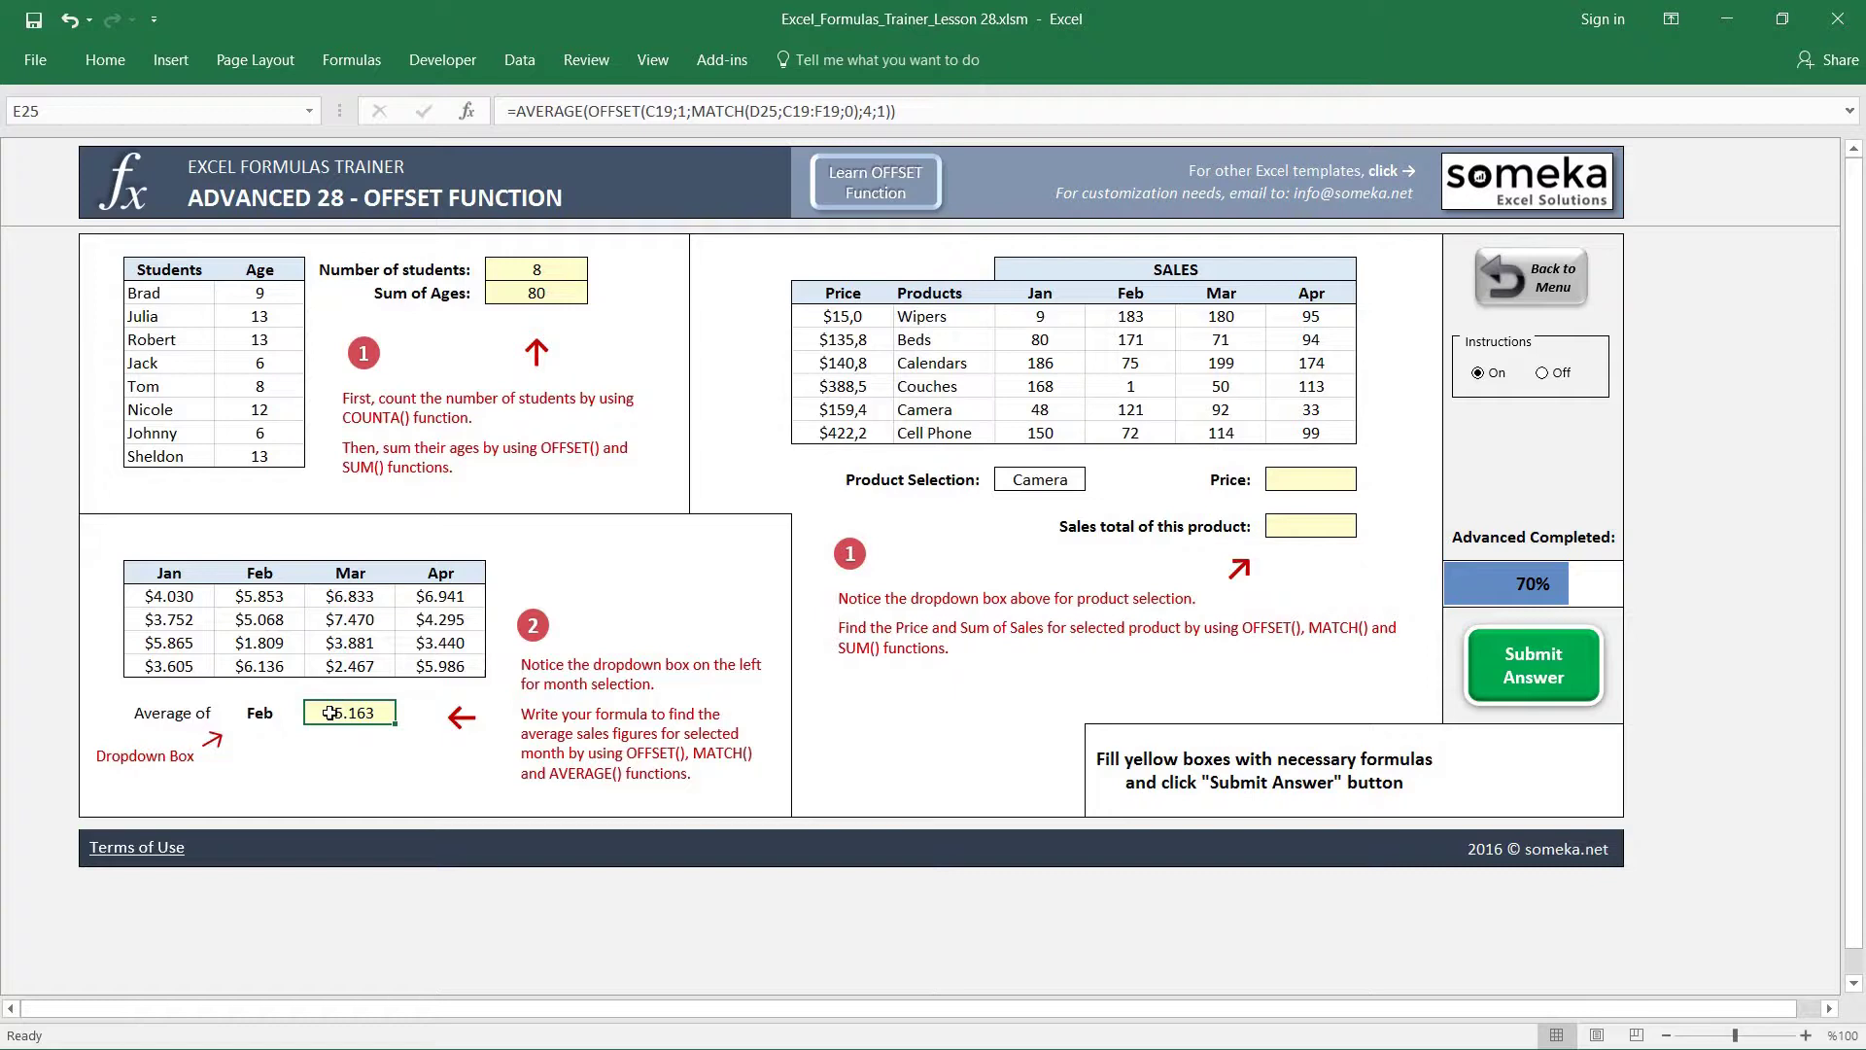
- Compare E25 with the Feb, Jan and Mar column averages, leaving the formula unchanged
left_click_drag(272, 597, 261, 668)
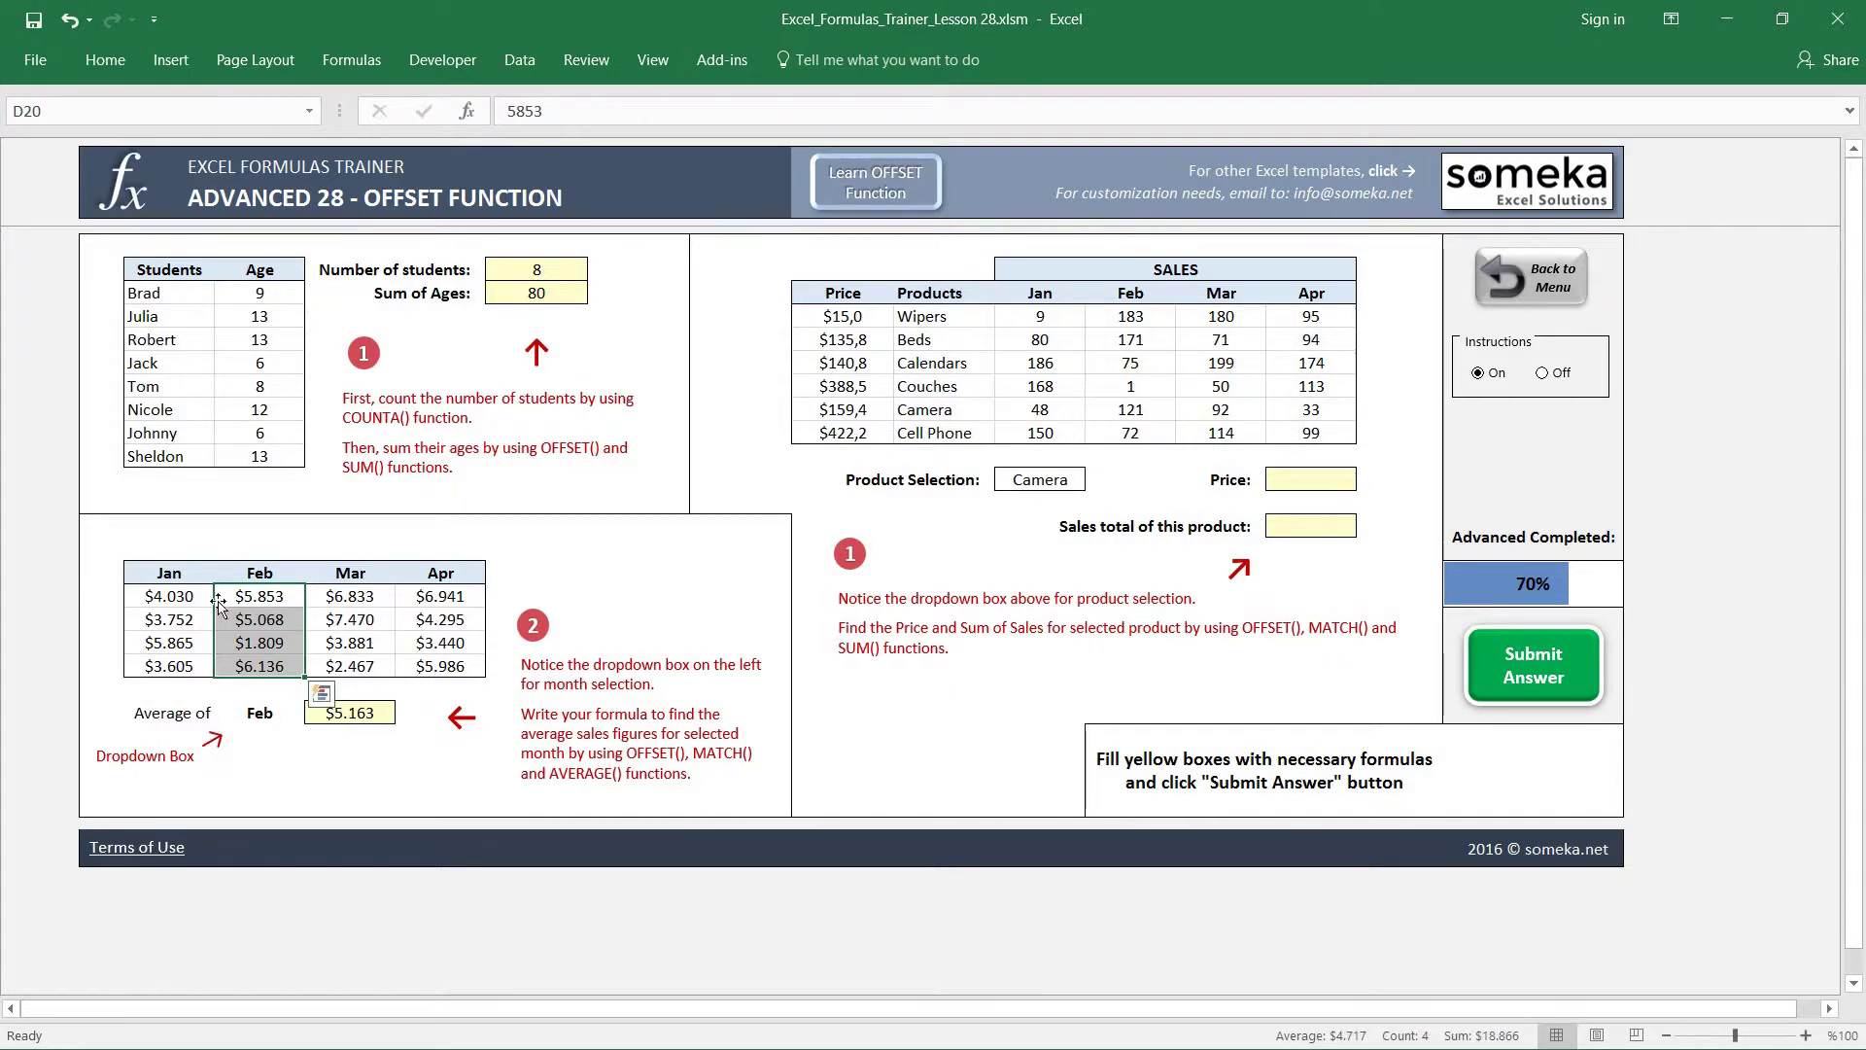
left_click_drag(180, 597, 181, 667)
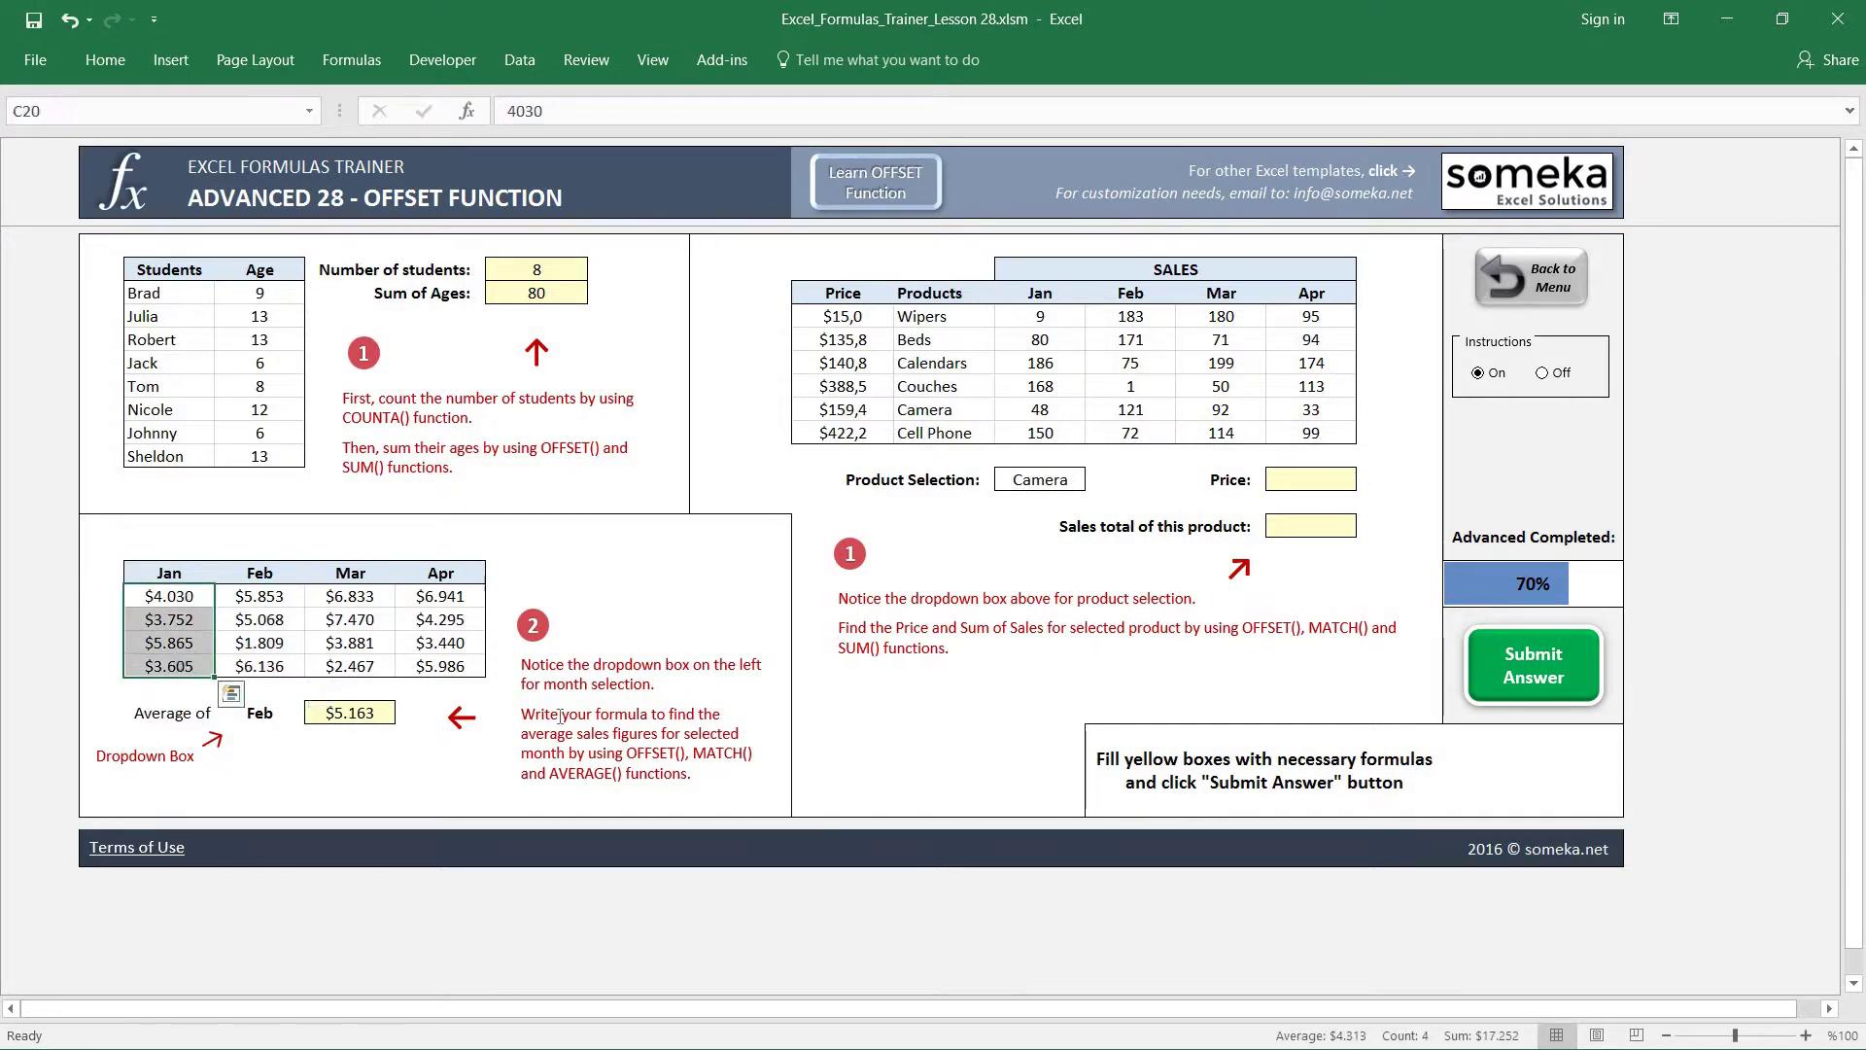
left_click_drag(350, 596, 350, 667)
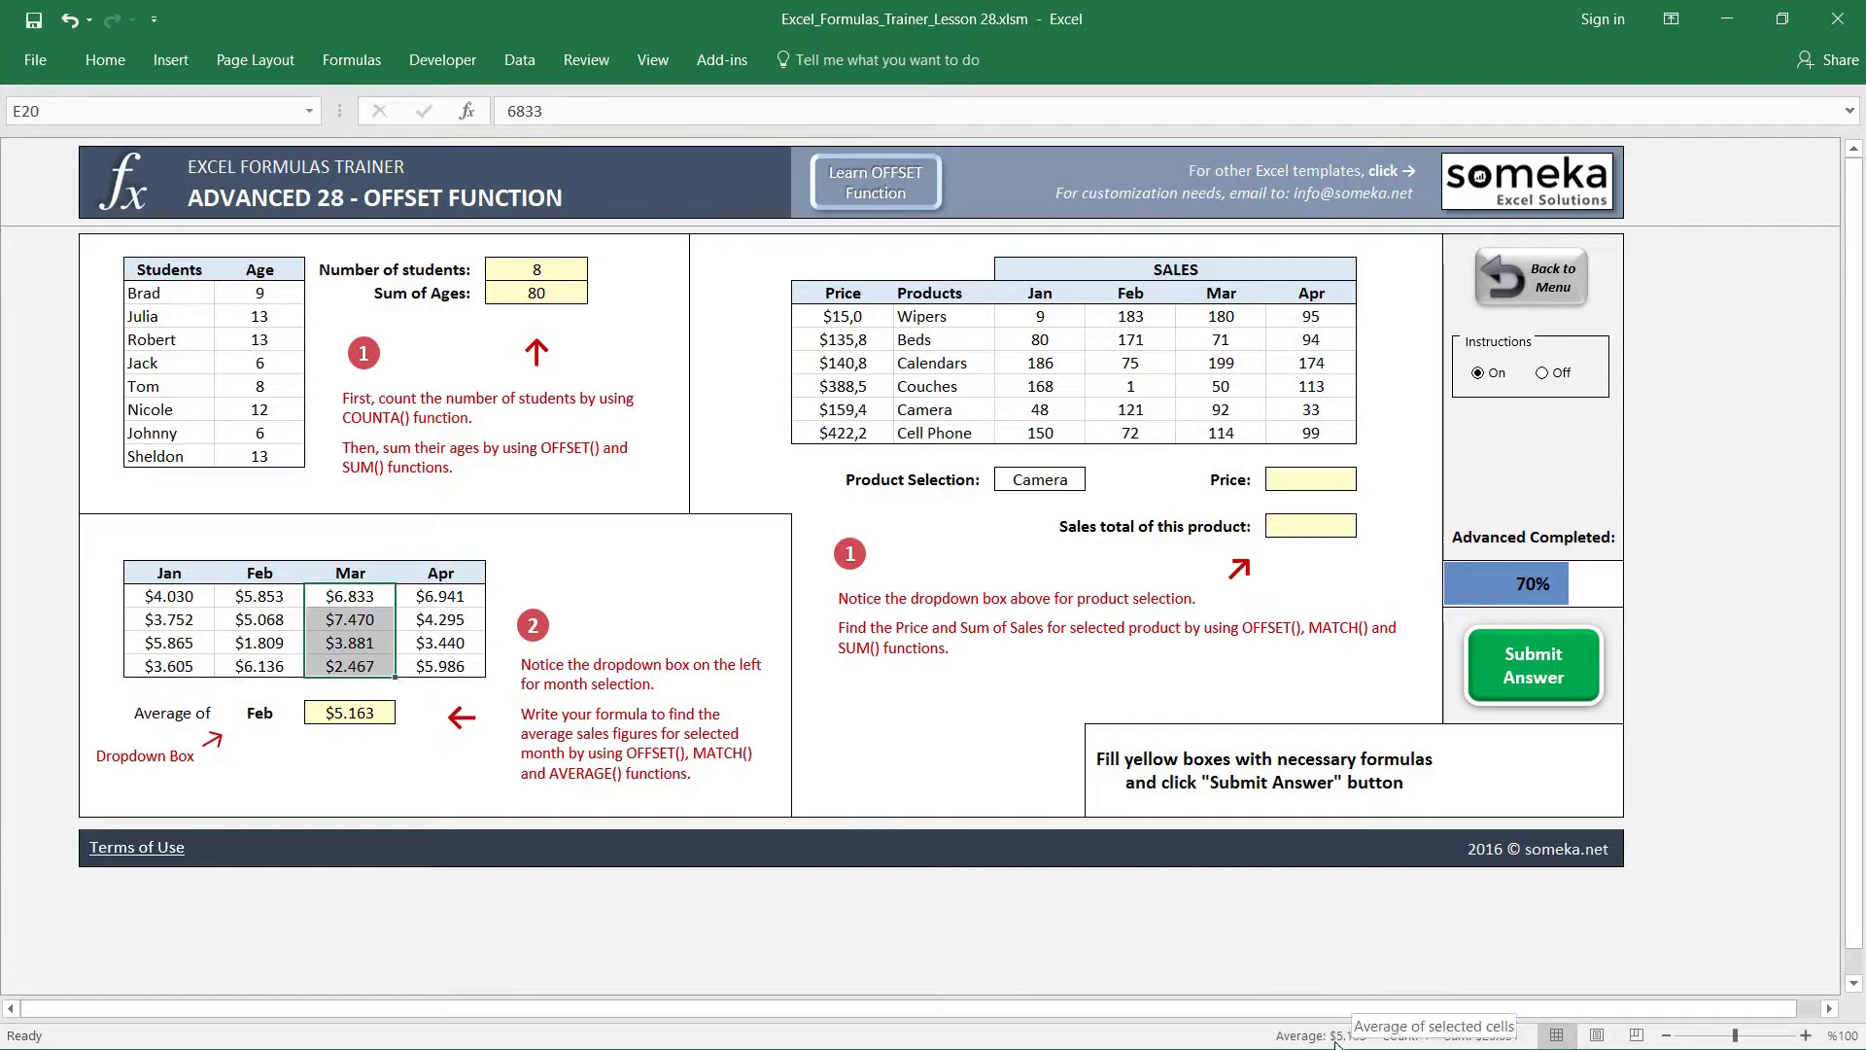
left_click(361, 714)
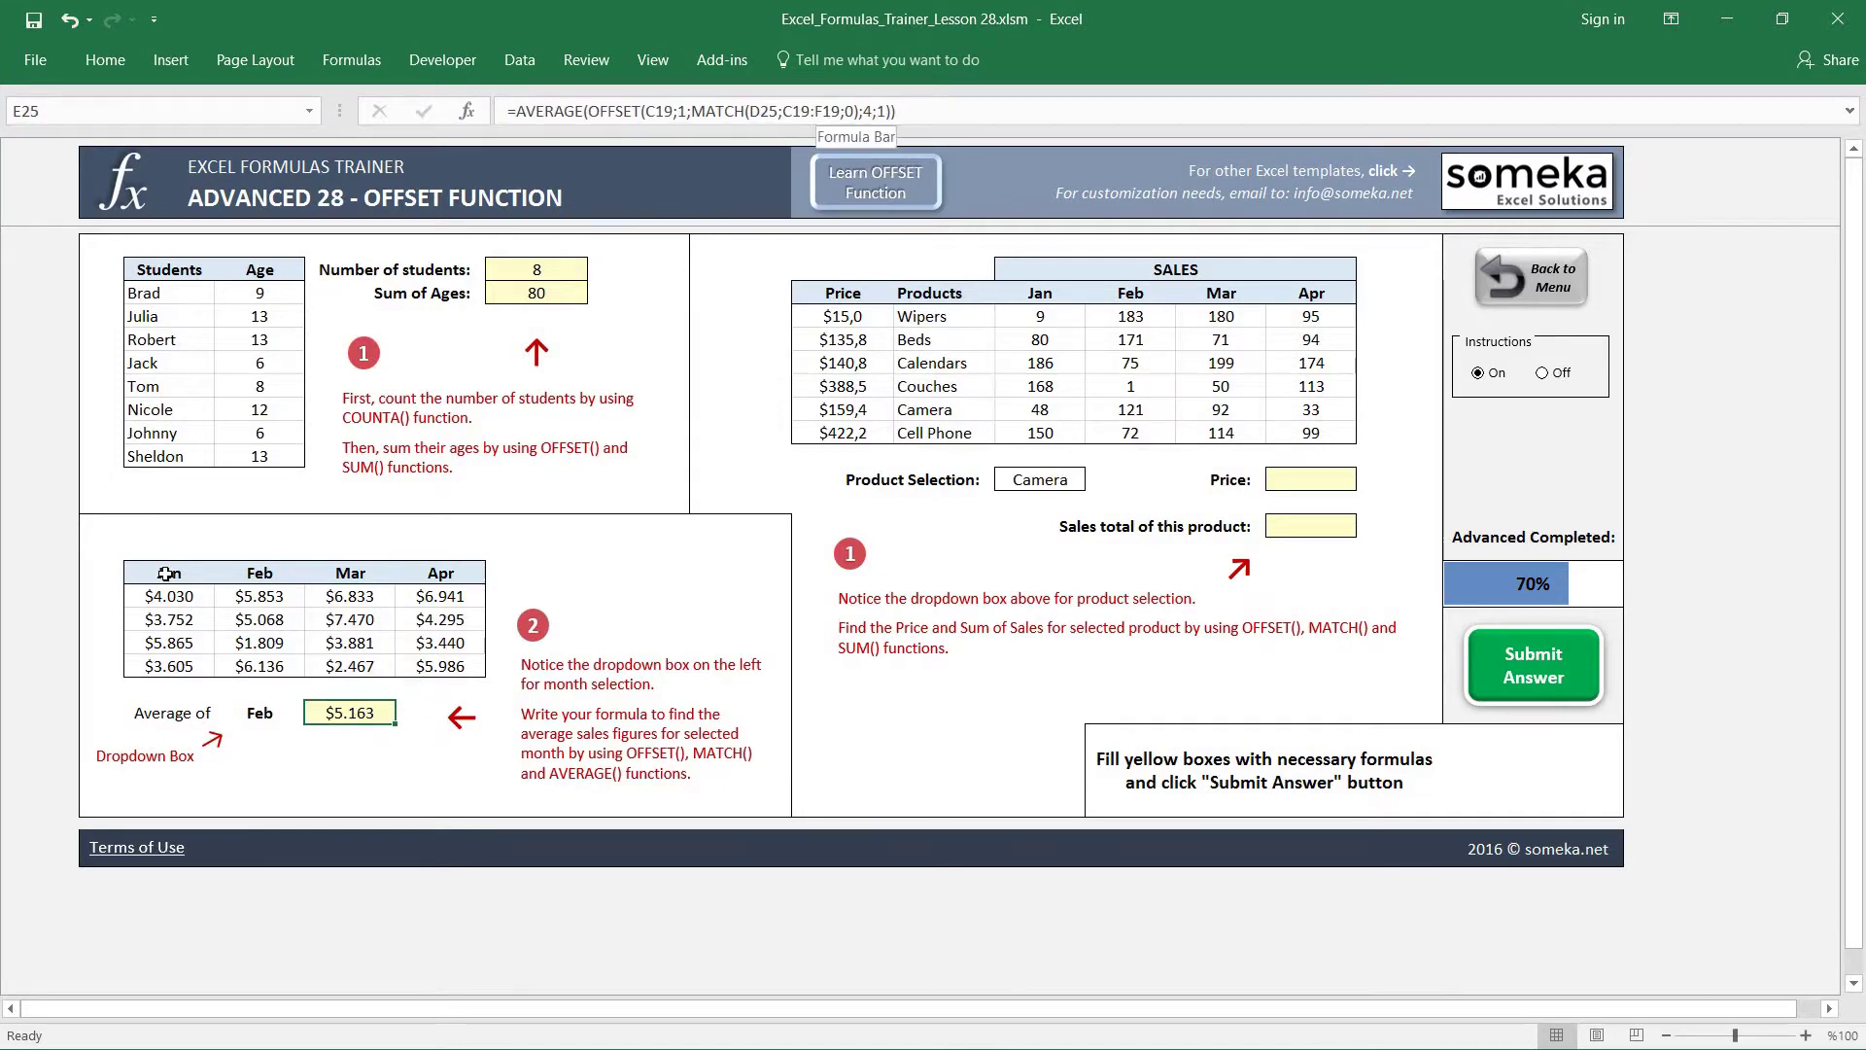
left_click(806, 109)
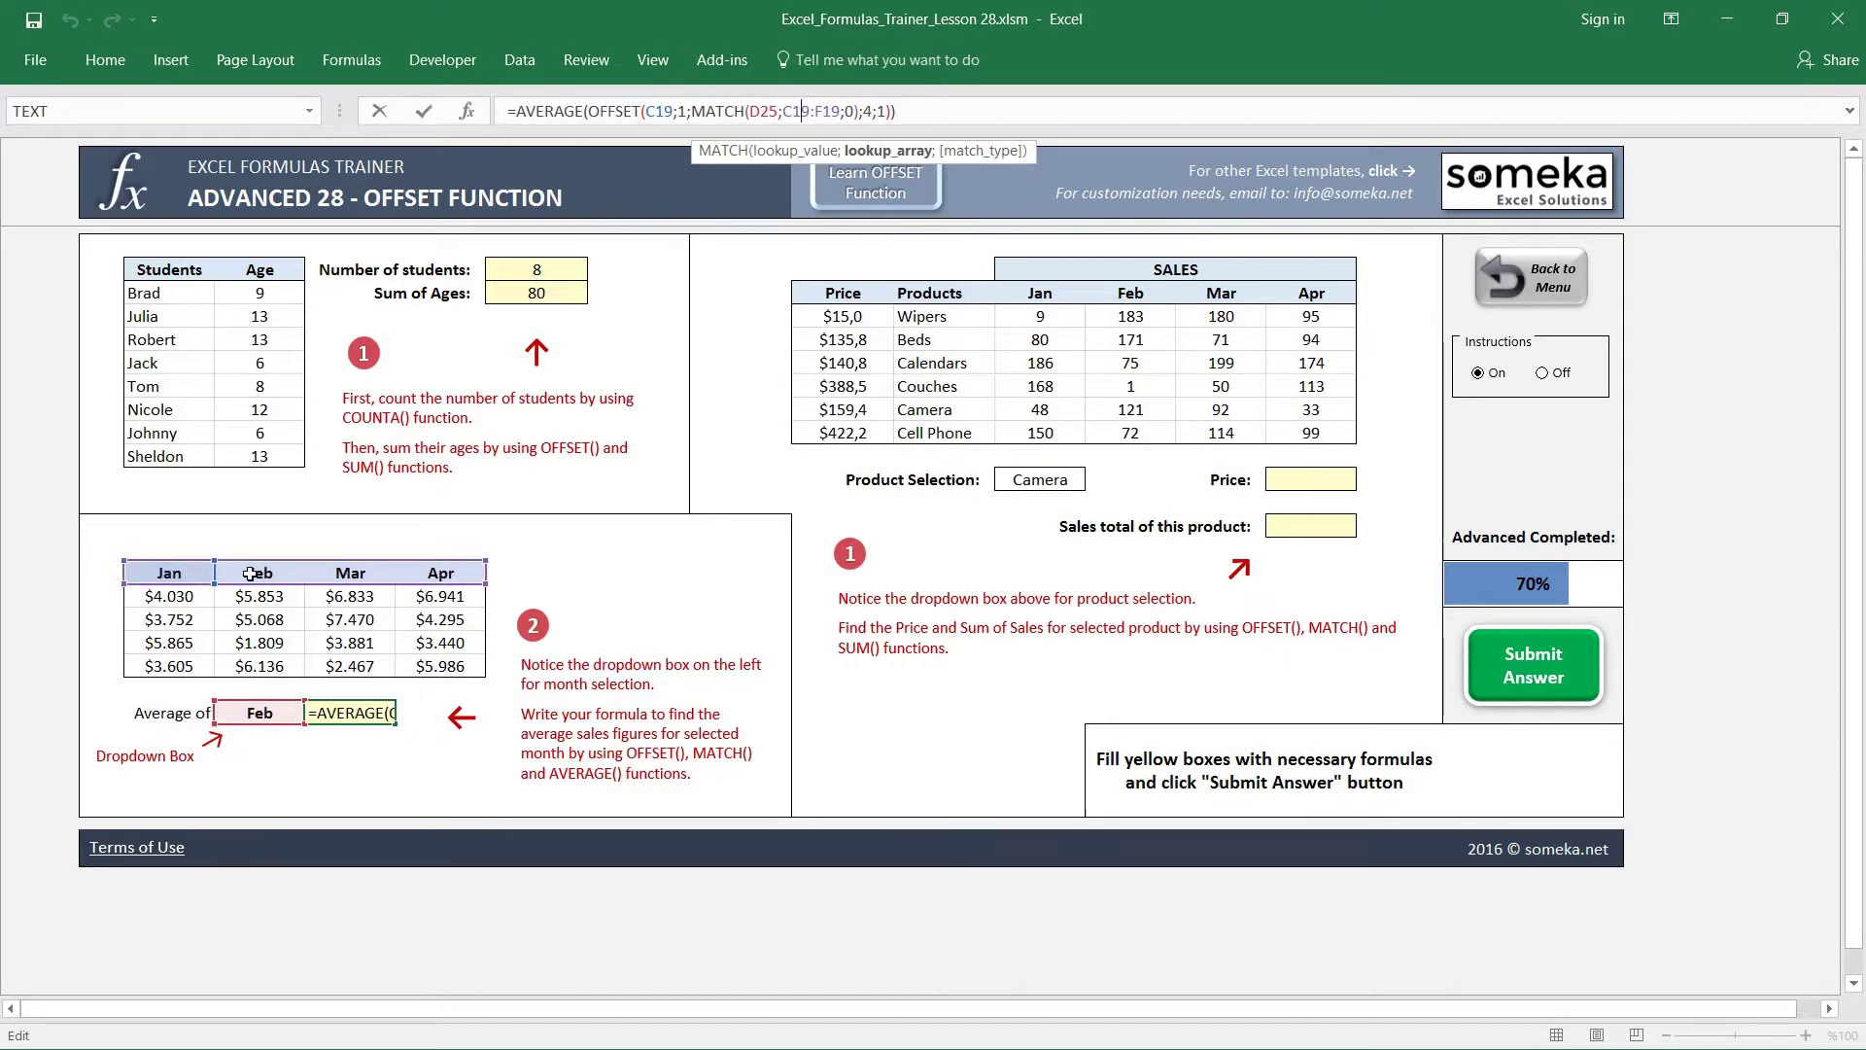
key("Escape")
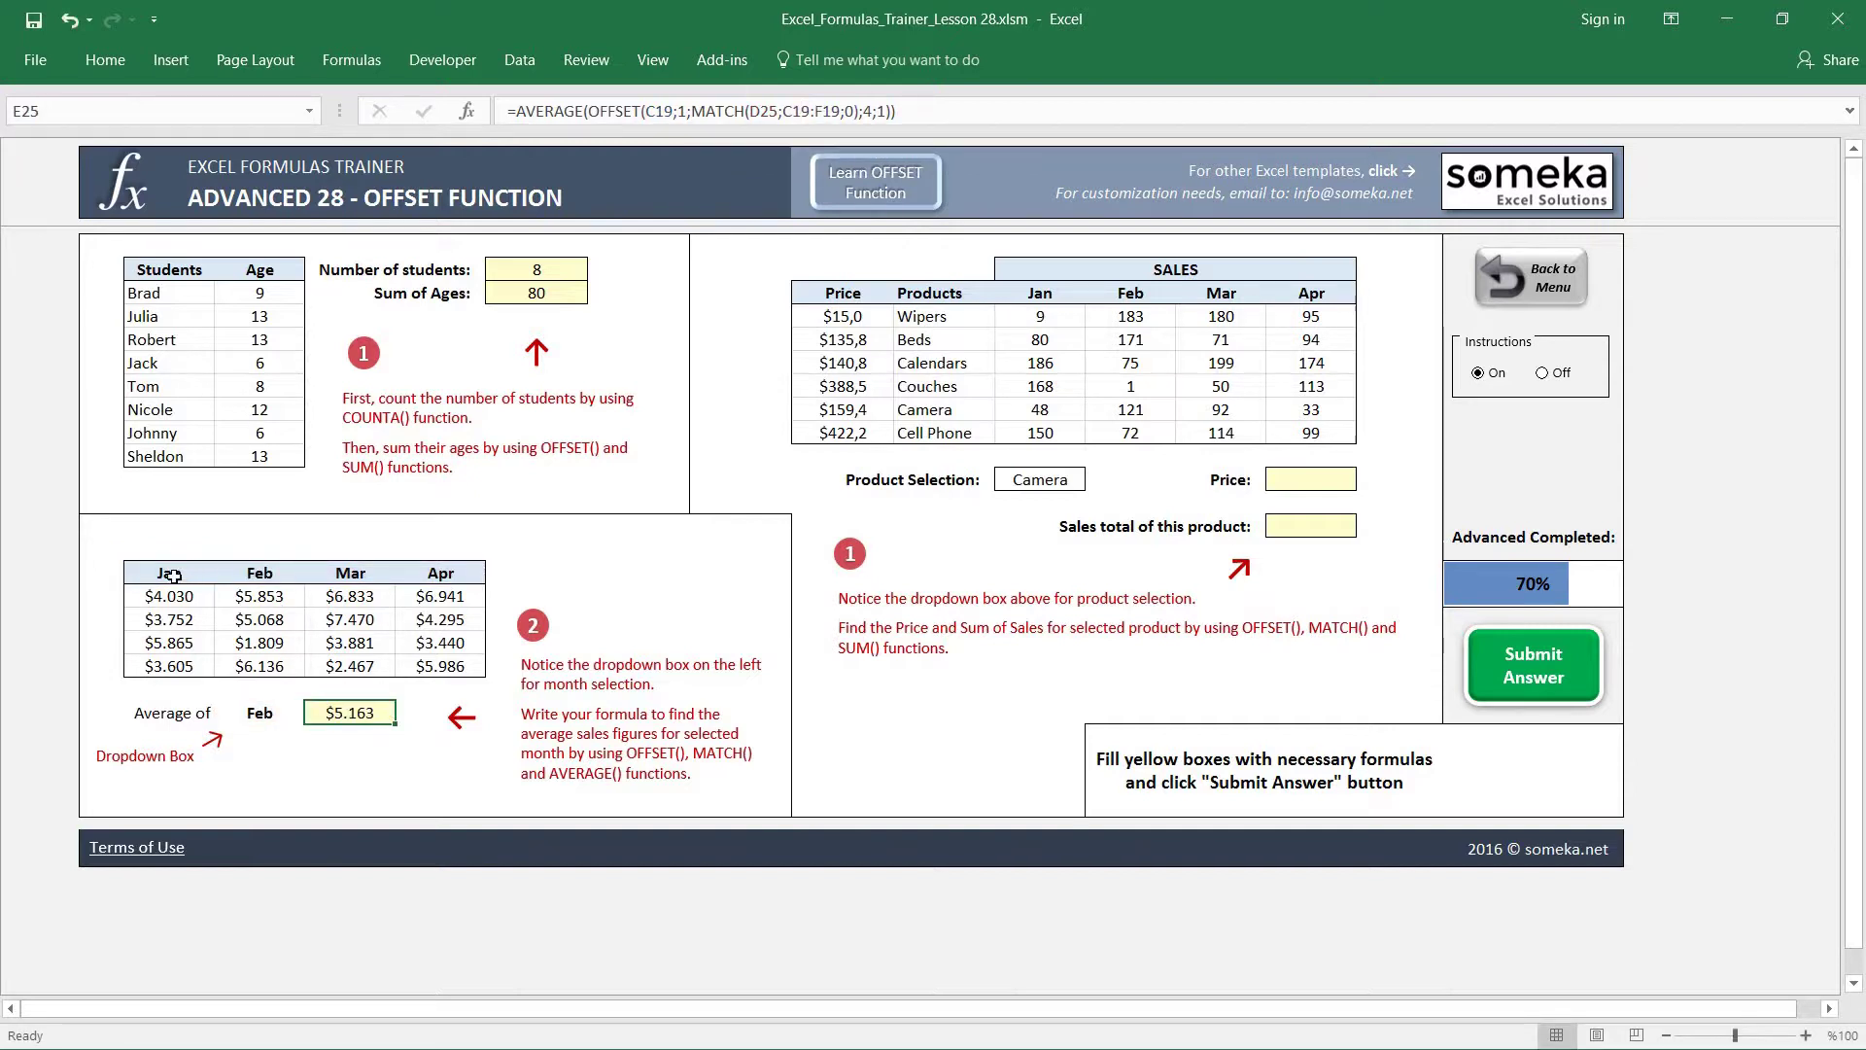
key("F2")
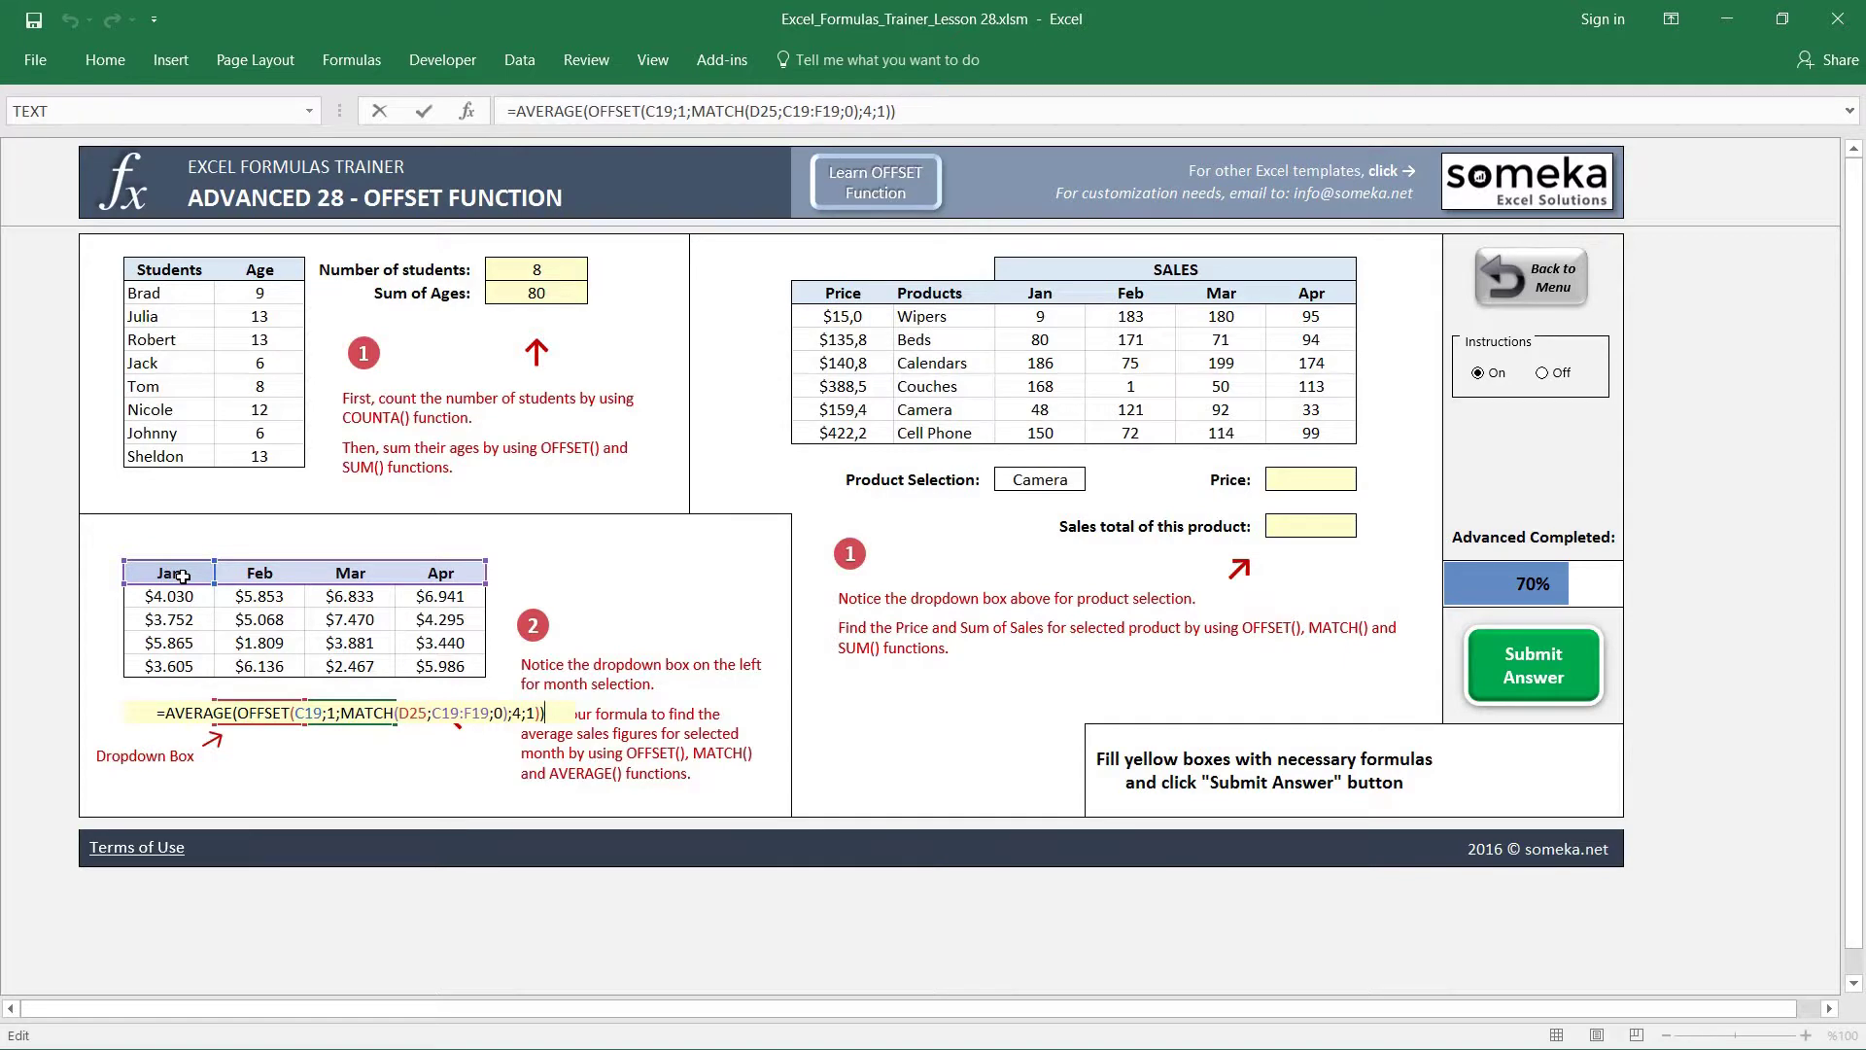
key("ctrl+Return")
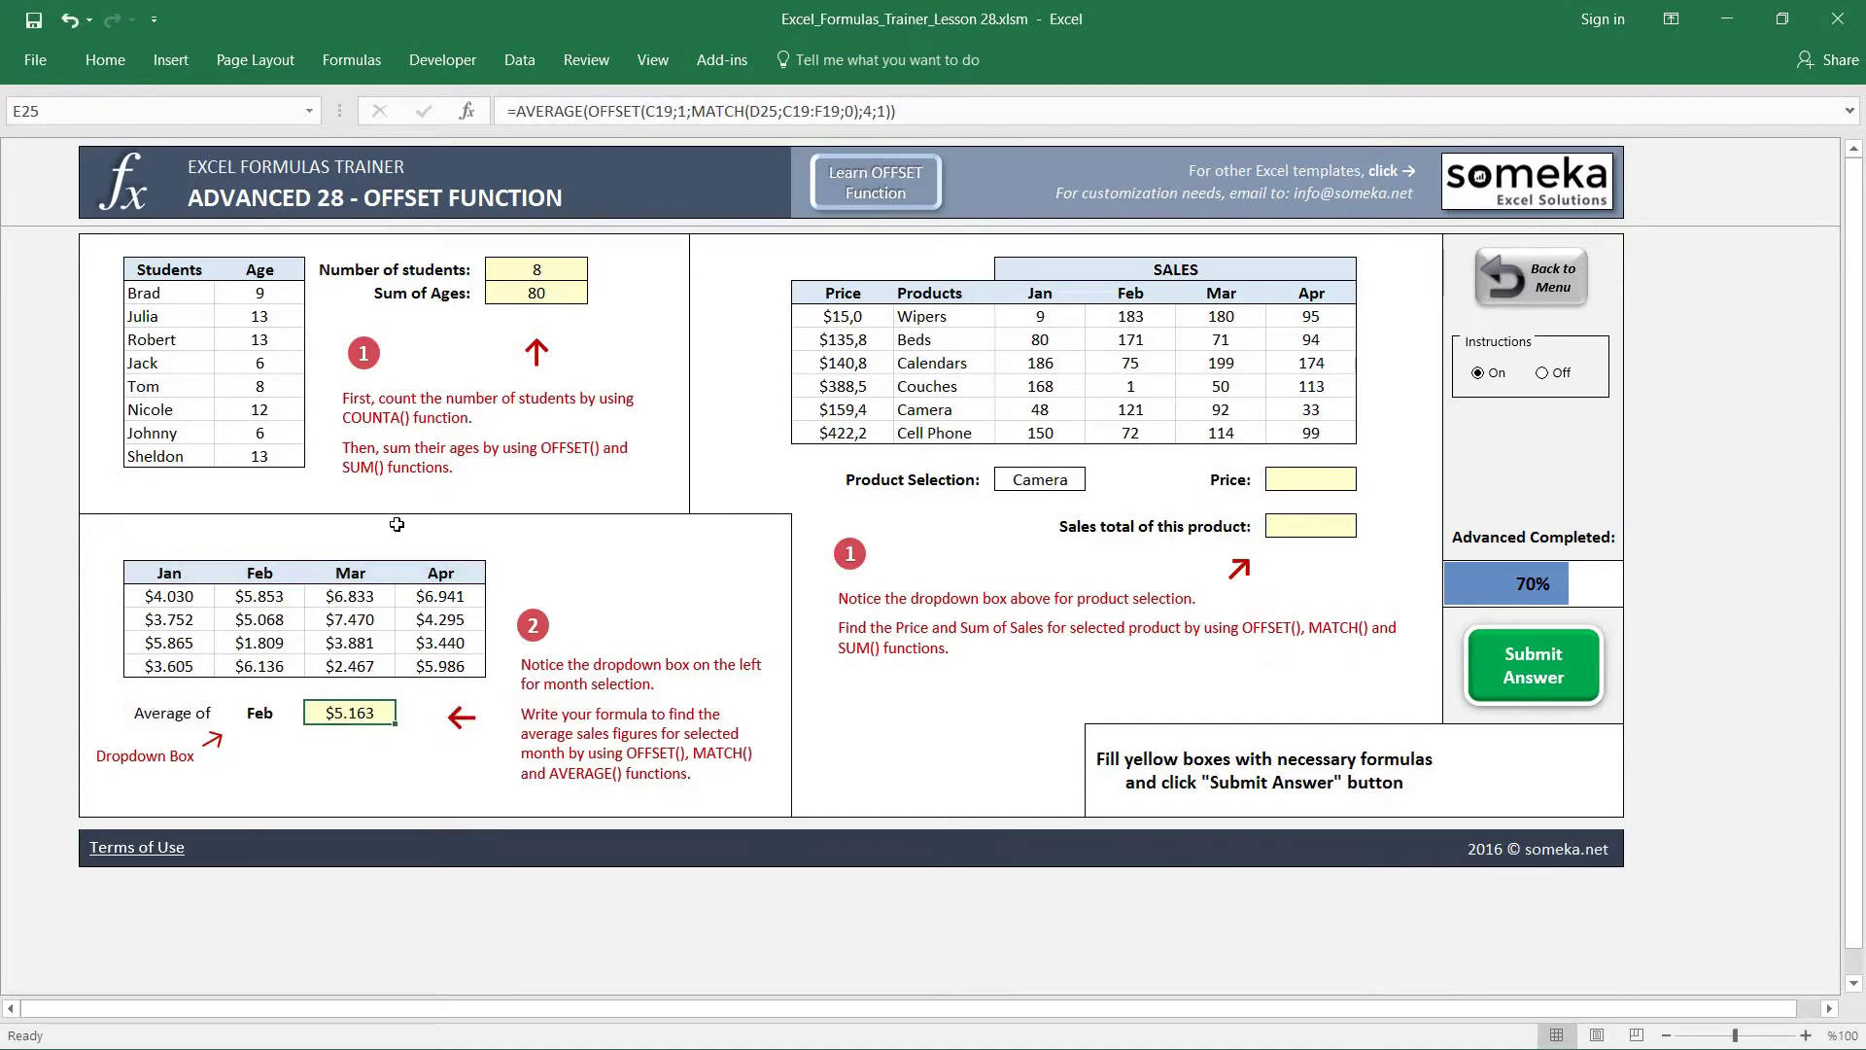
- Subtract 1 from the MATCH result in E25's formula to fix the month column offset
left_click(859, 110)
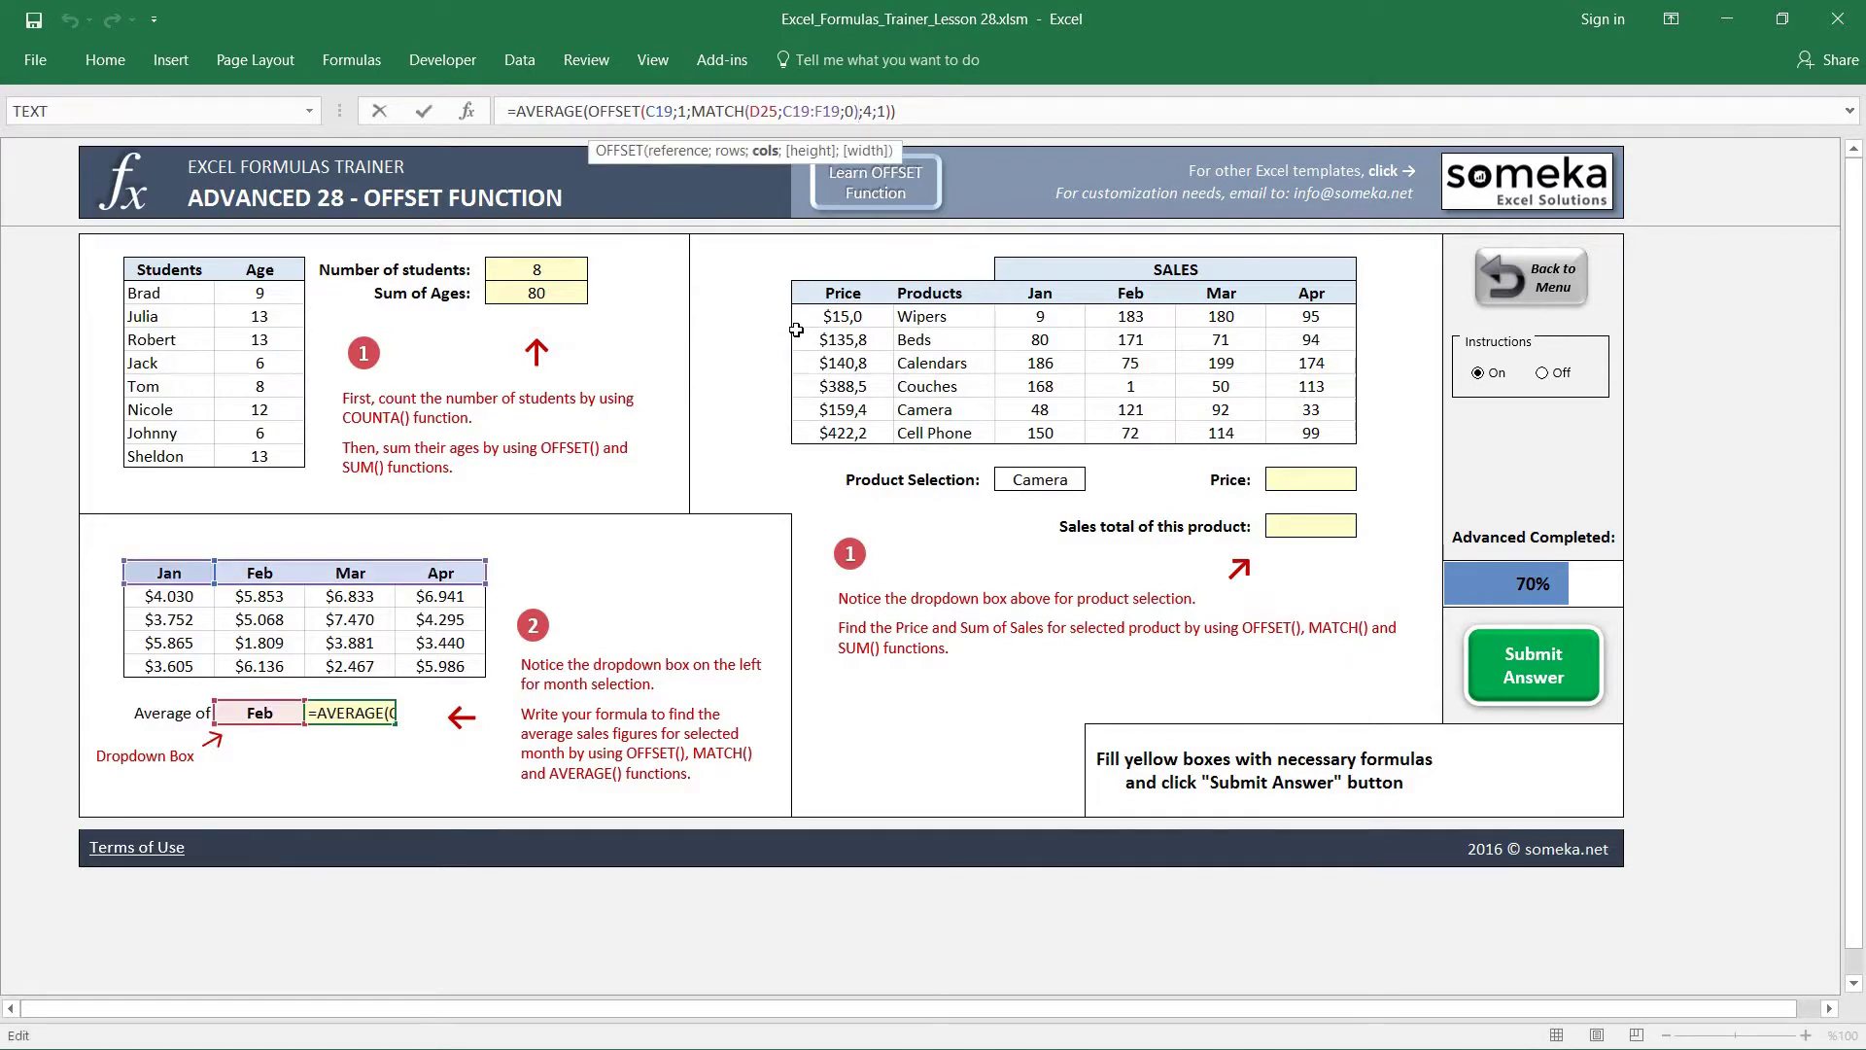
type("-1")
key("Return")
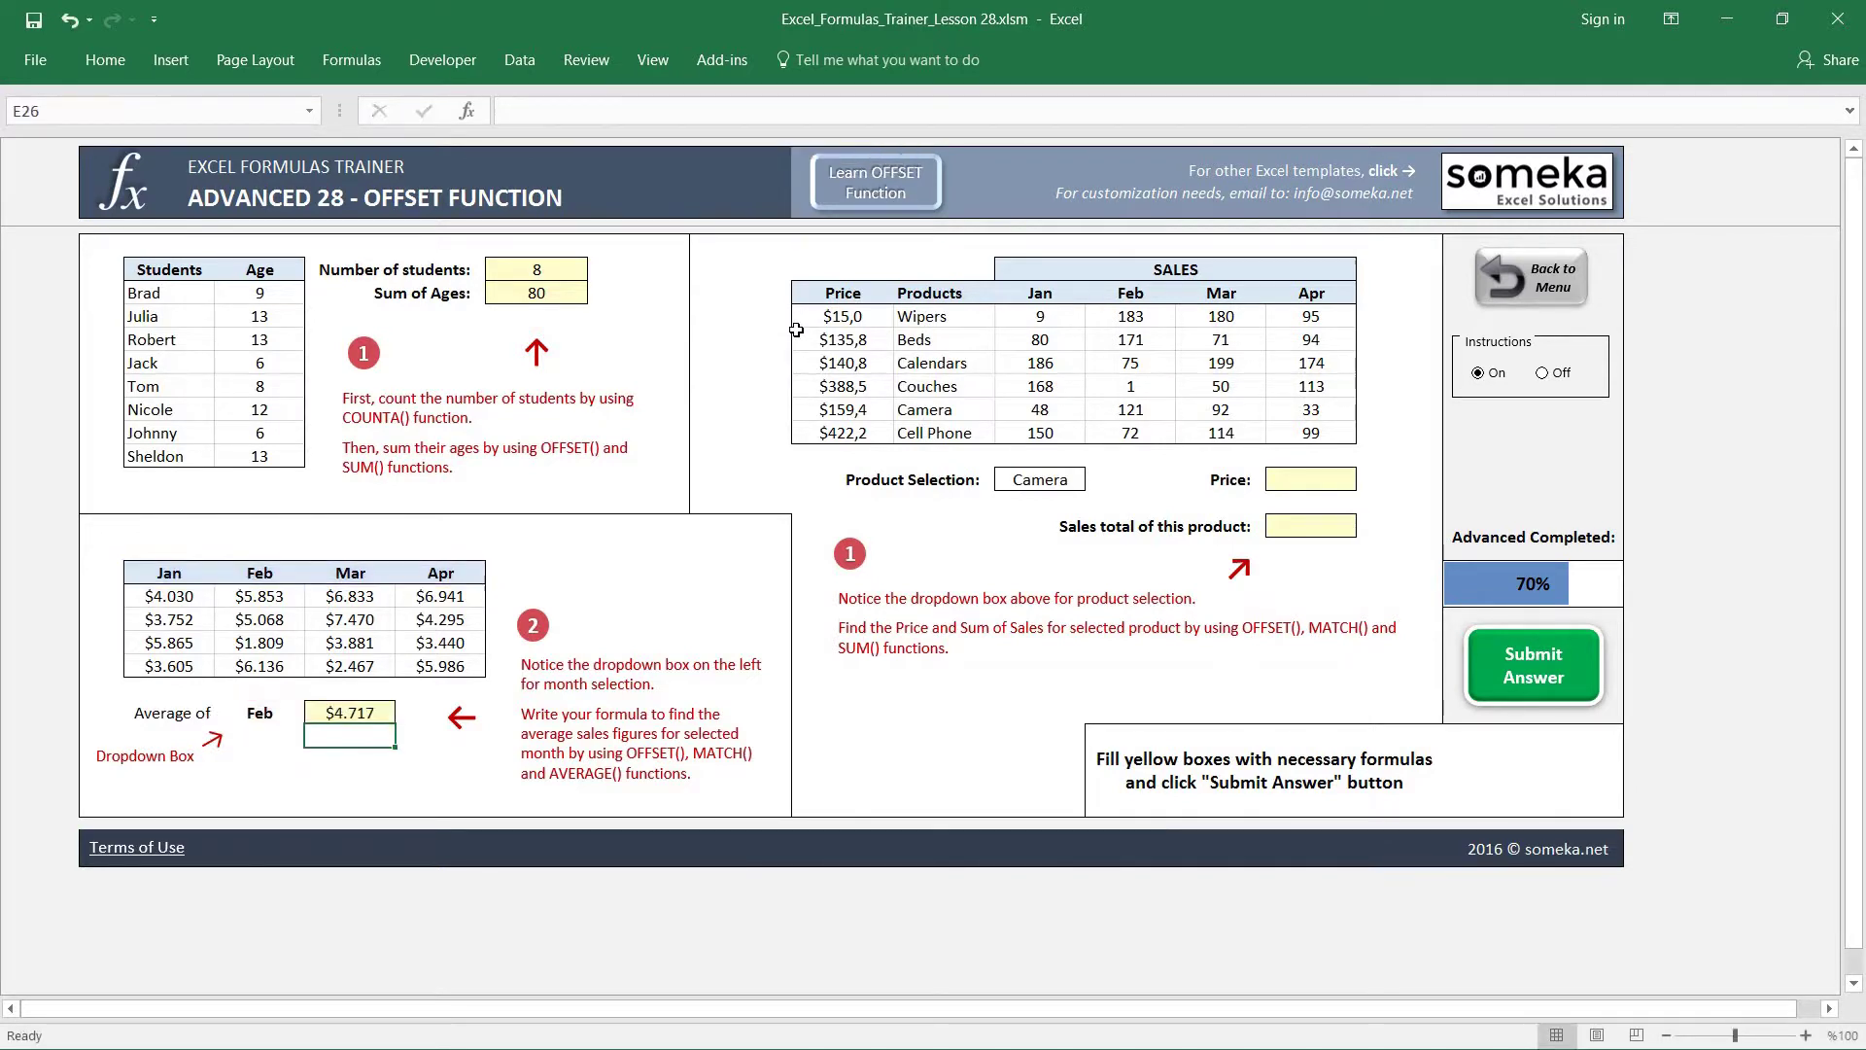
- Switch the month in D25 to Mar, then Apr, and check against the Apr column's average
key("Left")
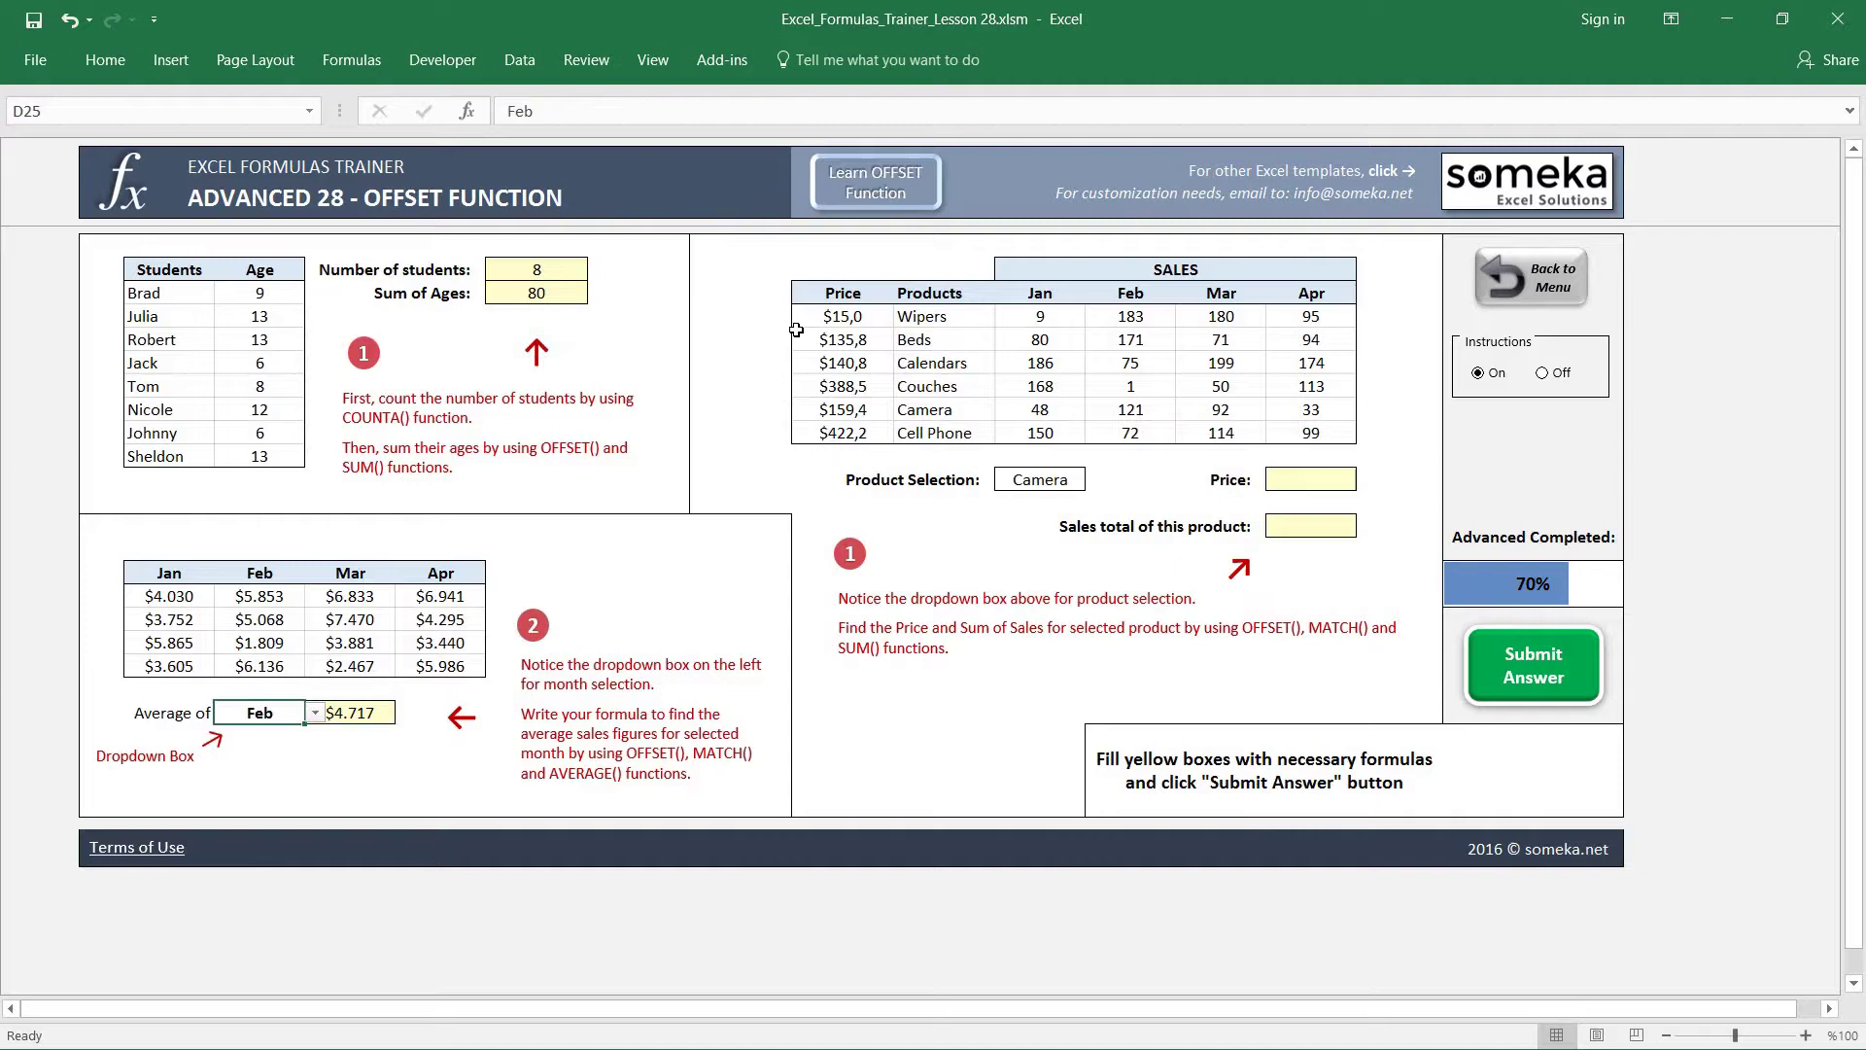
key("alt+Down")
key("Down")
key("Return")
key("alt+Down")
key("Down")
key("Return")
key("Right")
left_click_drag(445, 596, 449, 663)
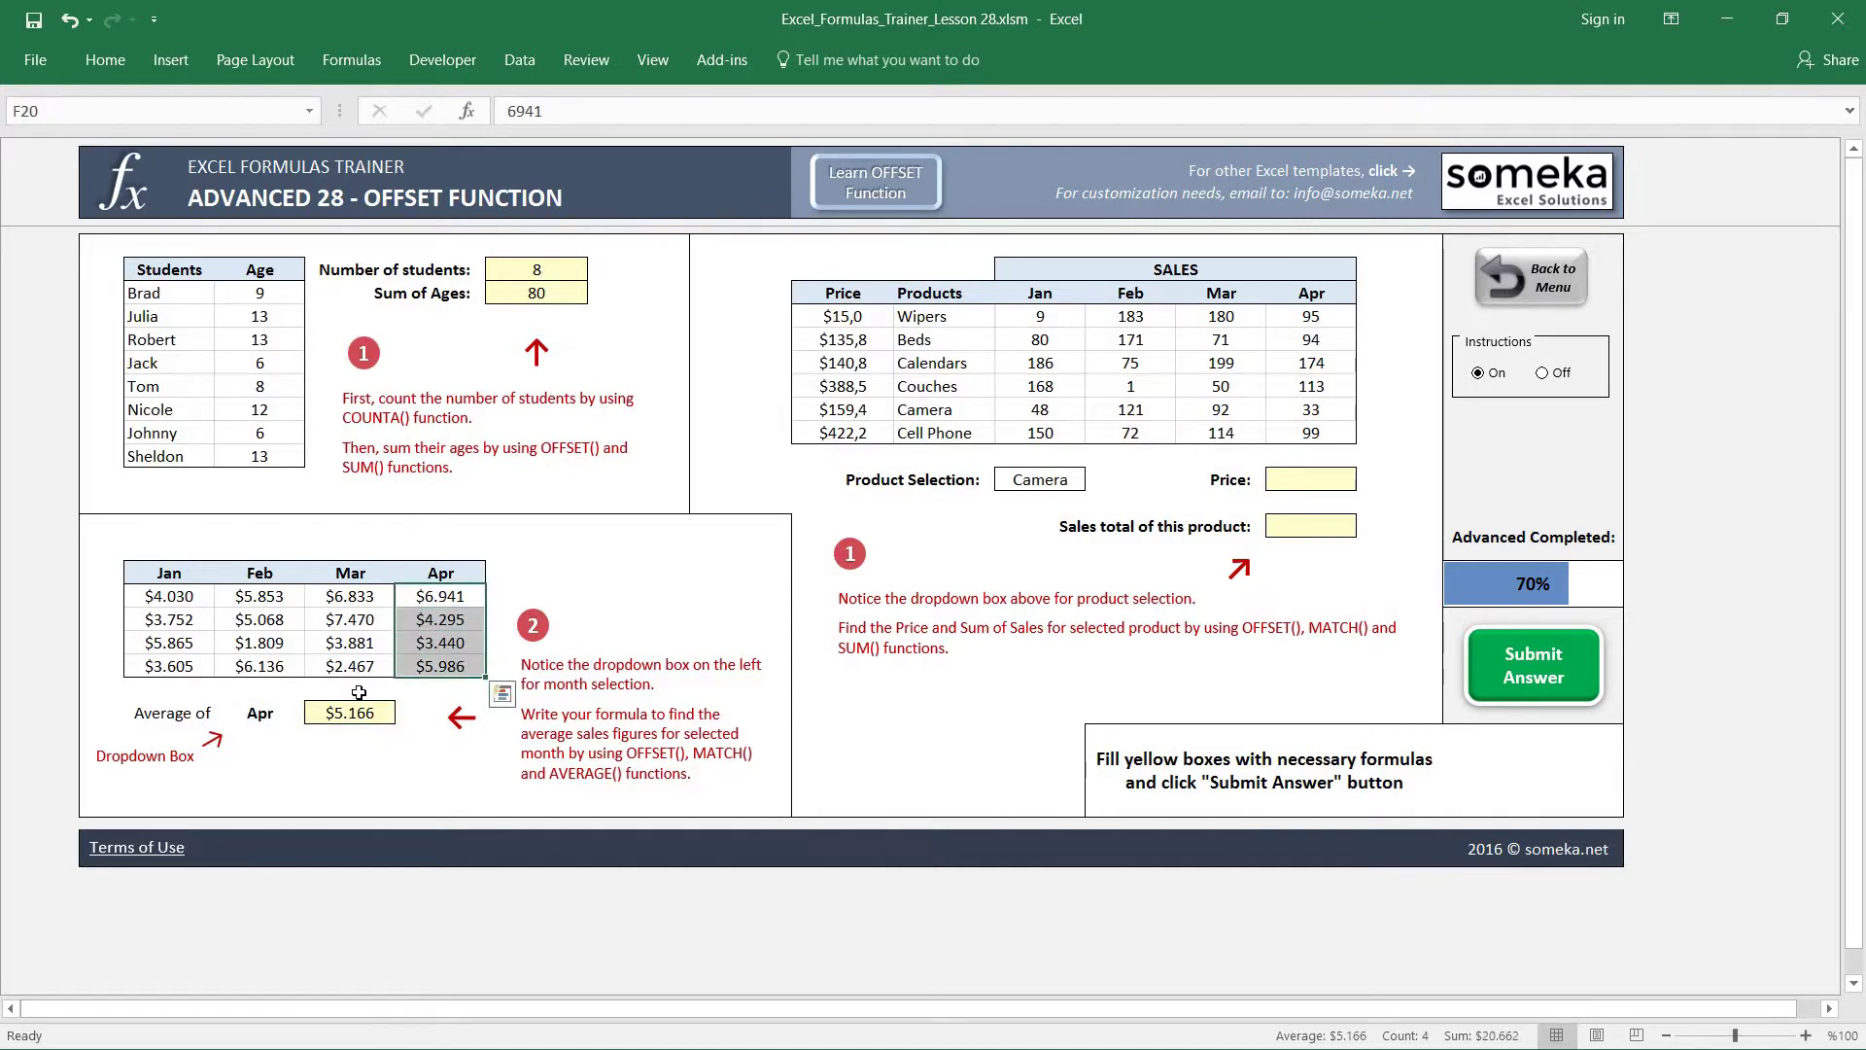
- Set D25 back to Feb, where the average reads $4.717, and review the formula
left_click(270, 705)
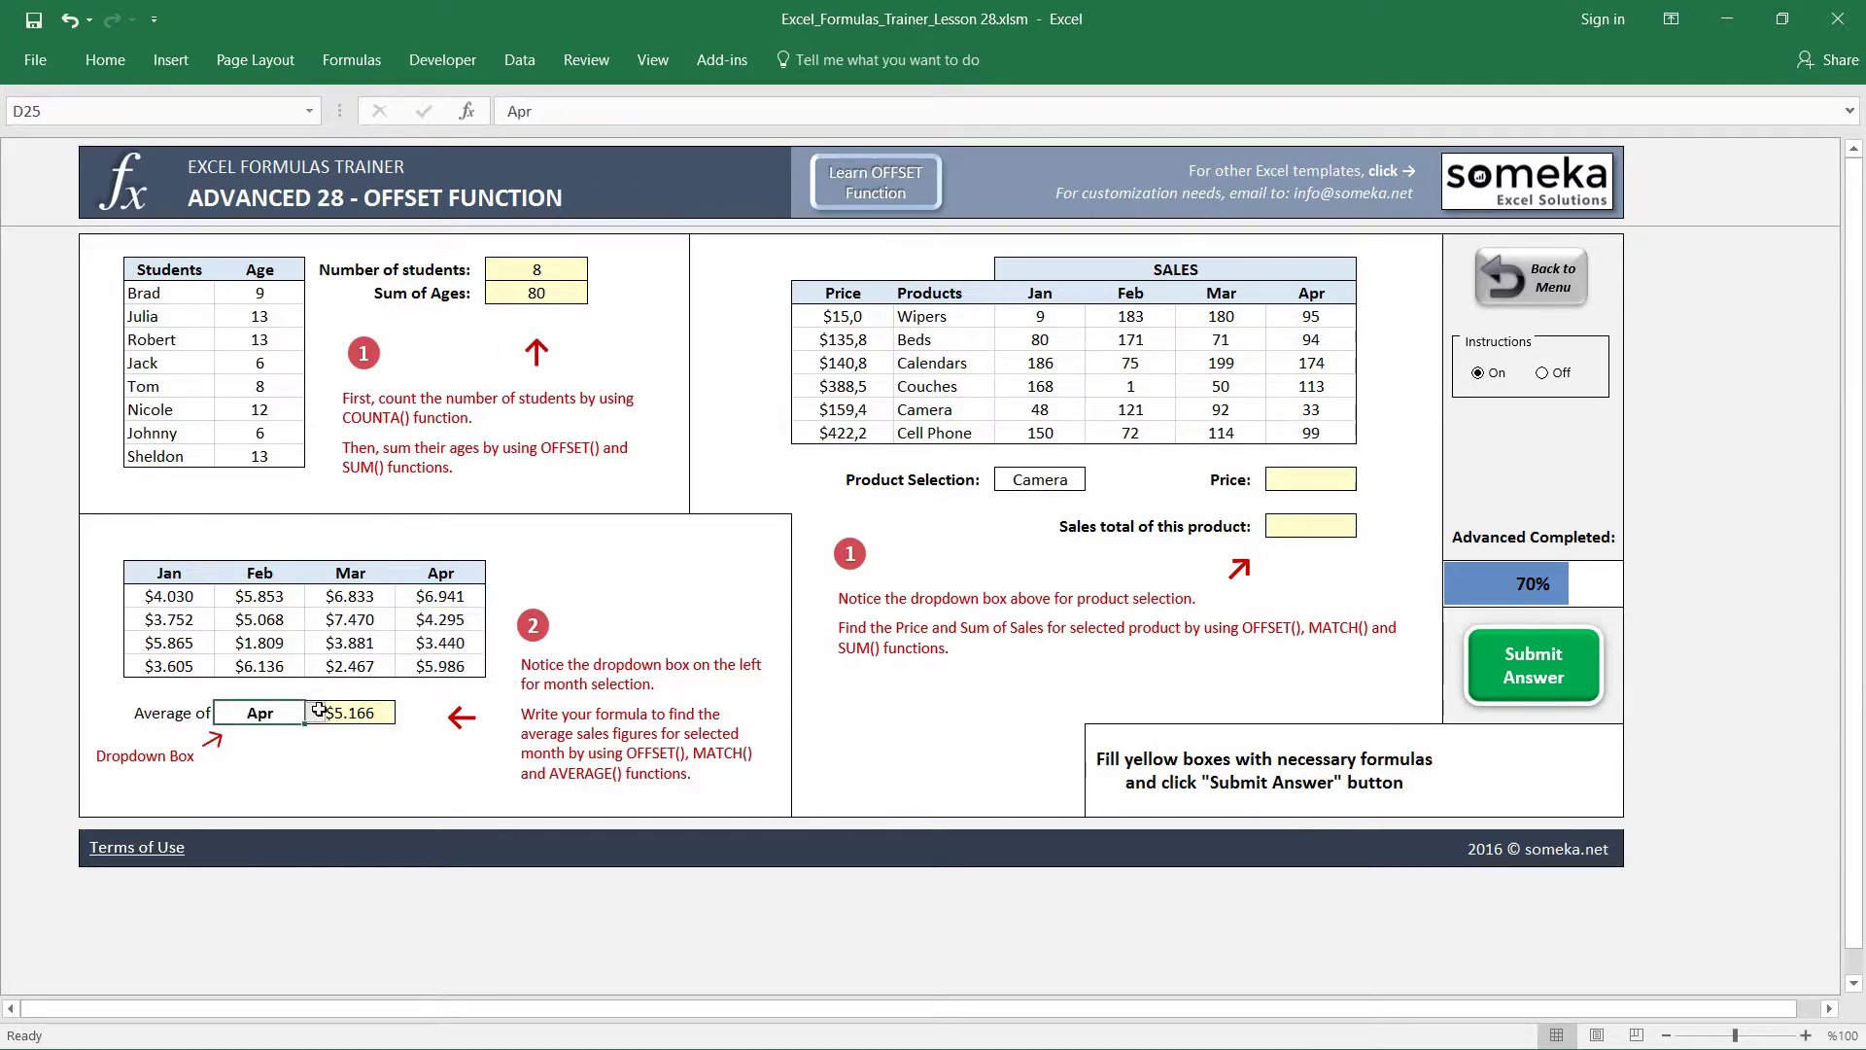
left_click(315, 712)
left_click(233, 750)
left_click(369, 714)
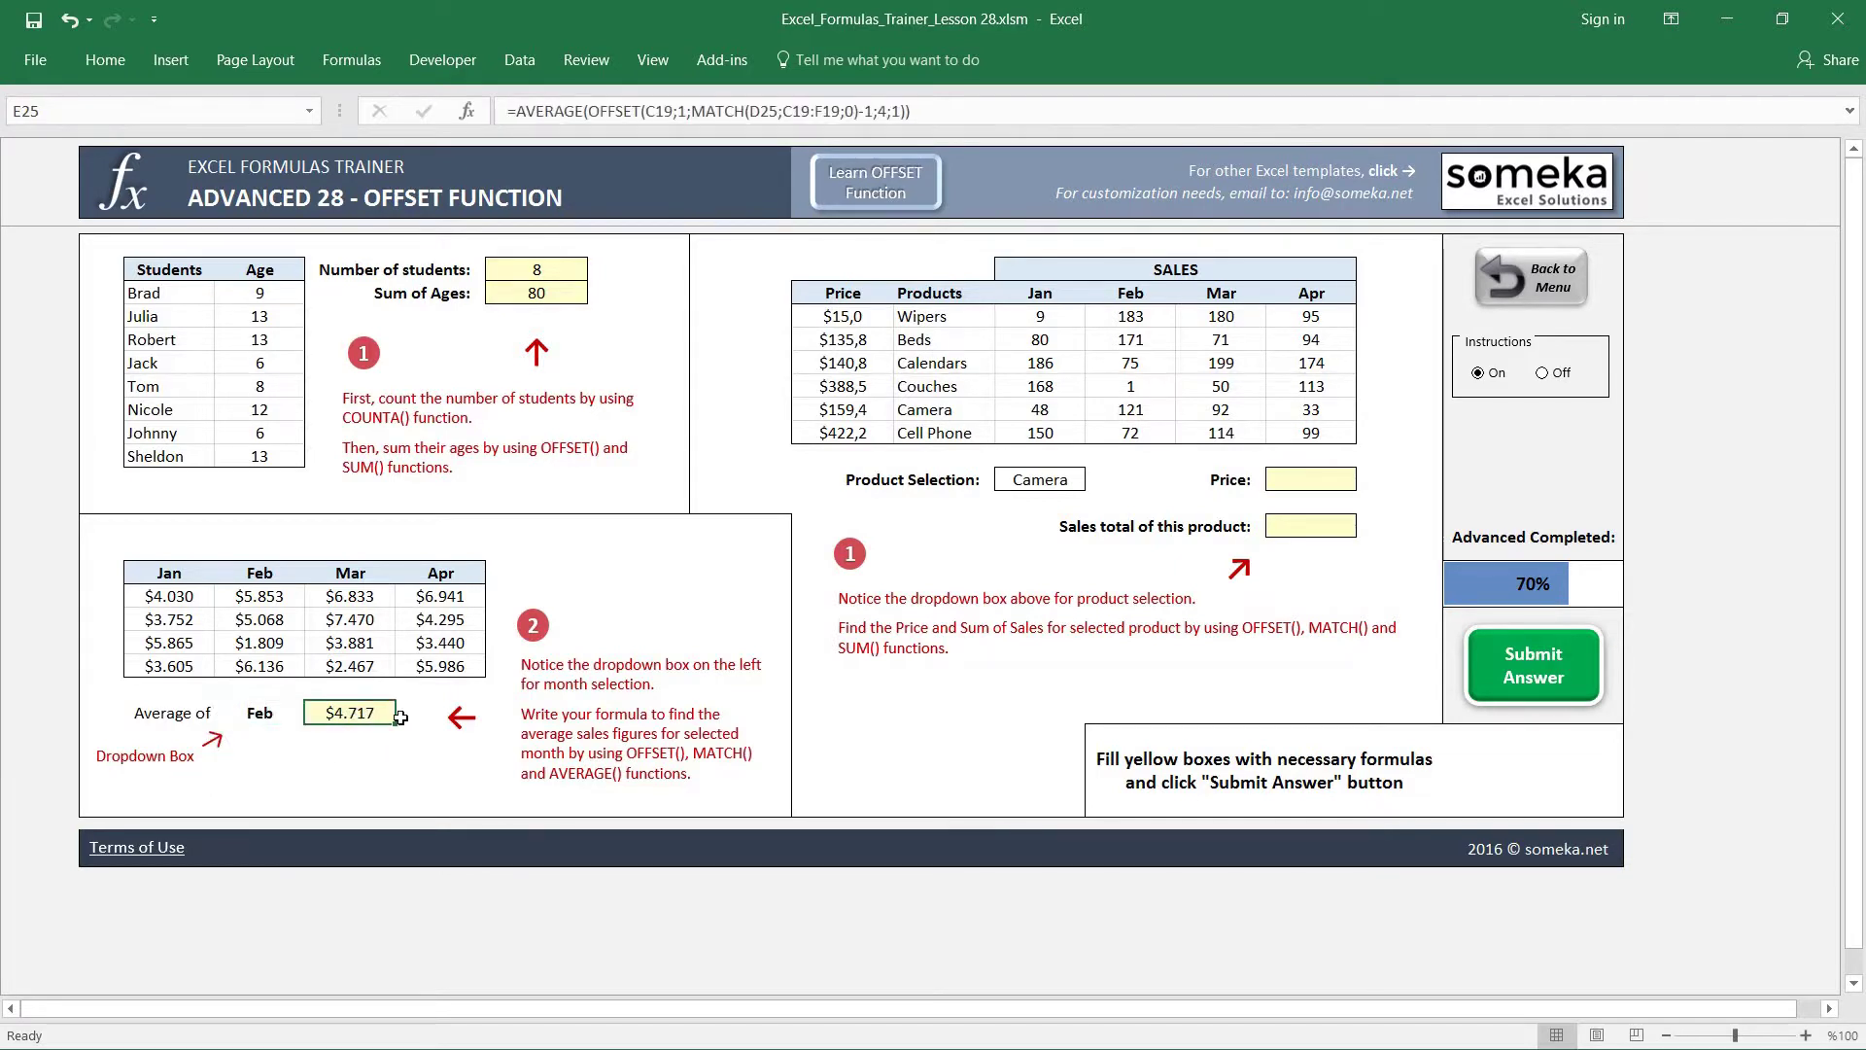
left_click(872, 110)
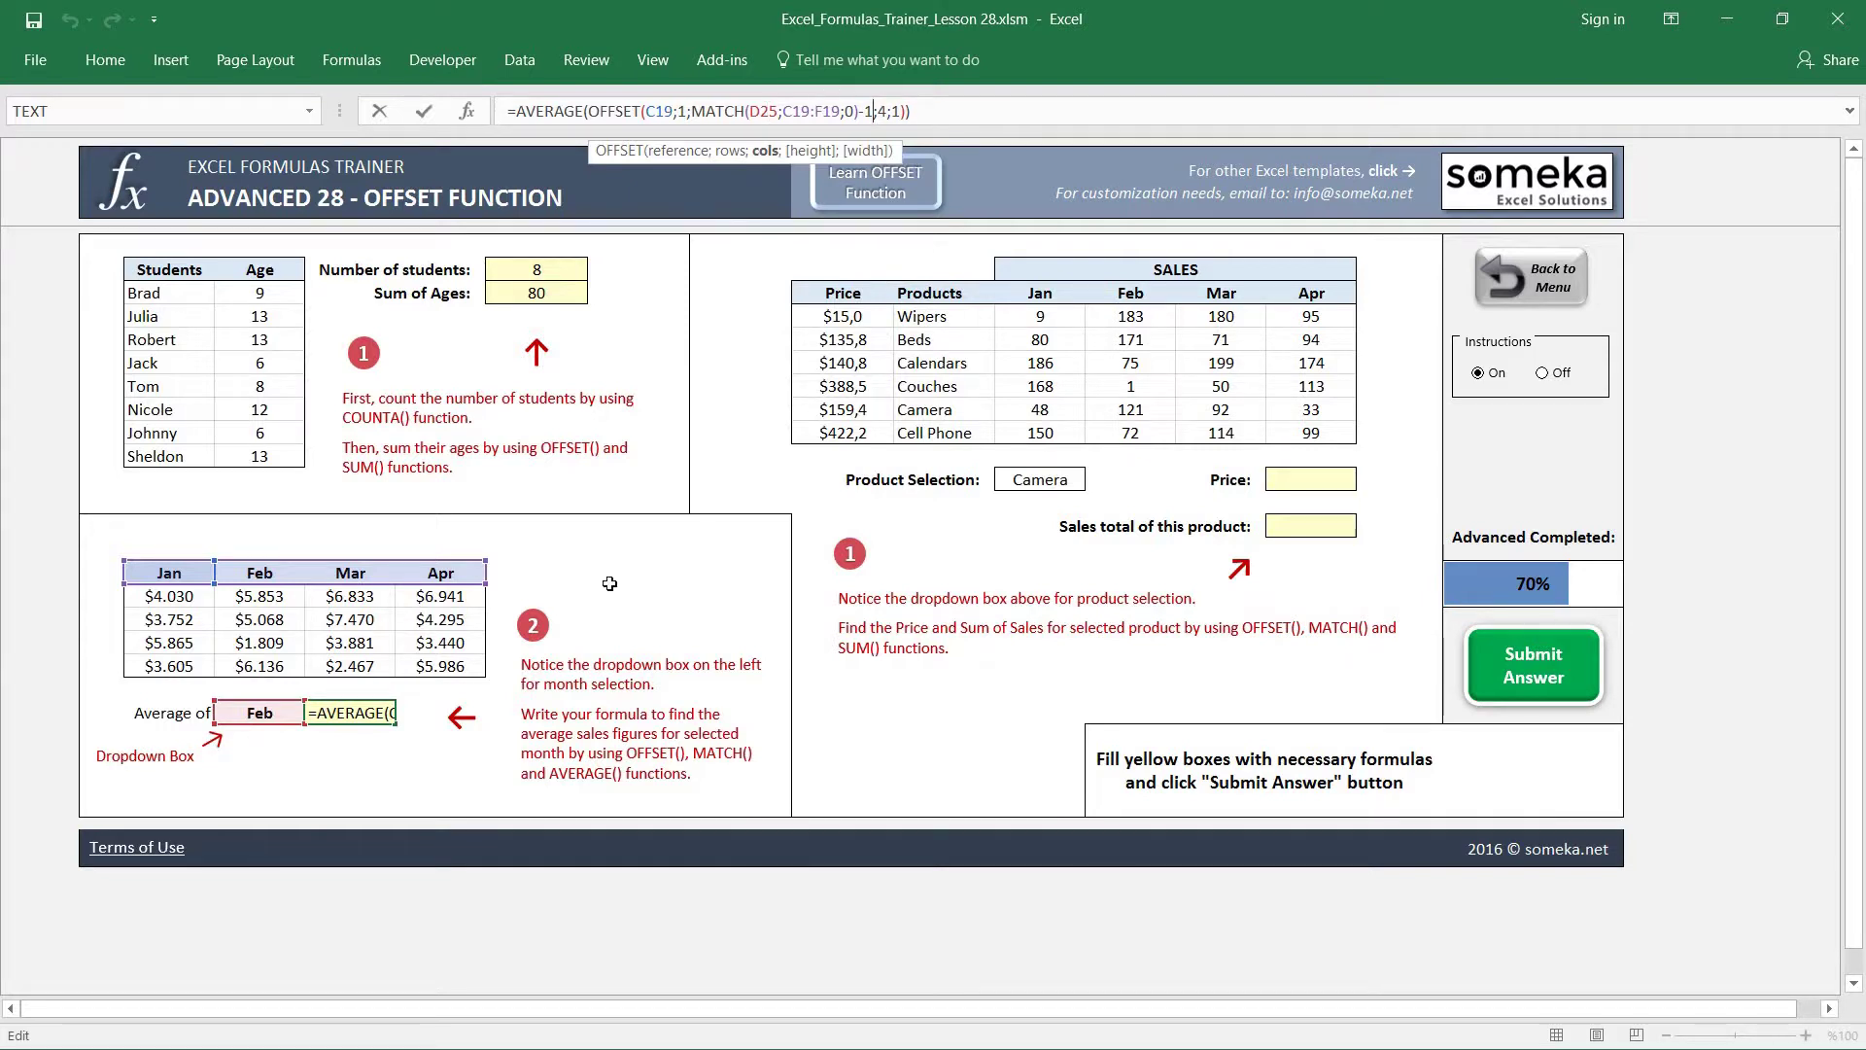
key("ctrl+Return")
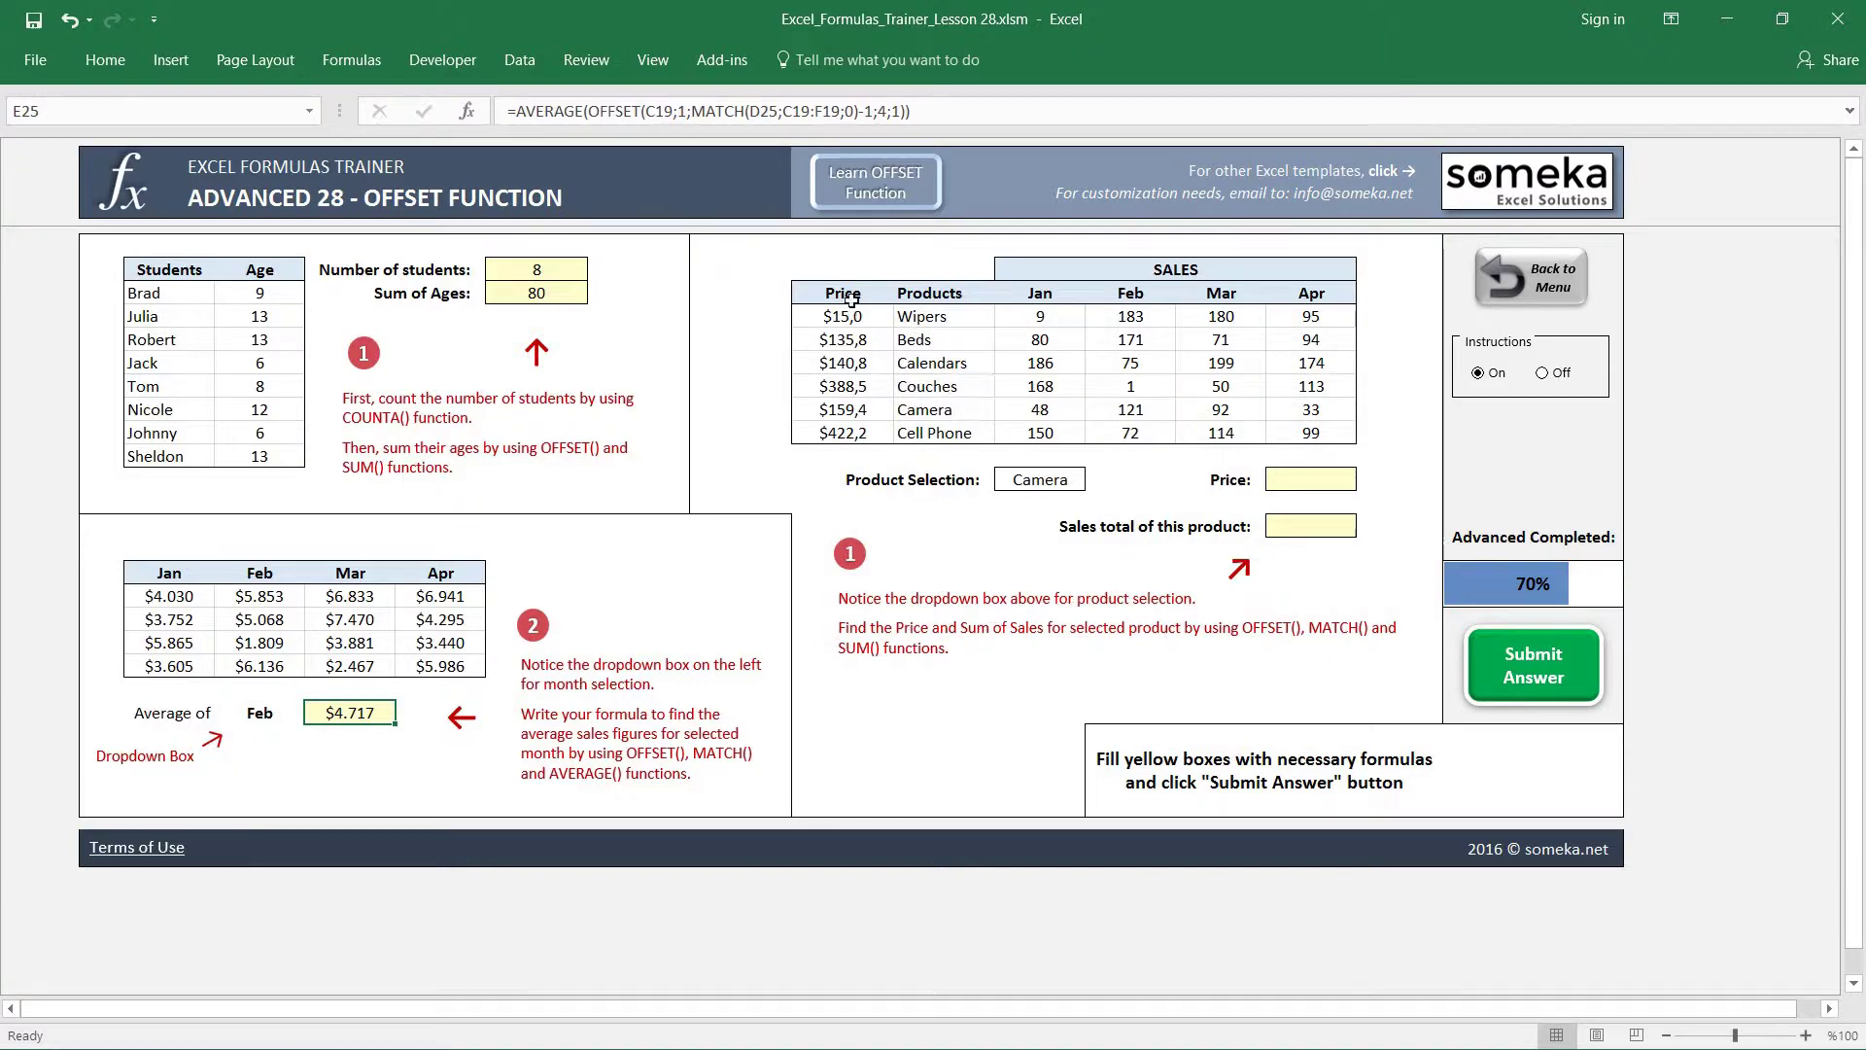
left_click_drag(939, 291, 933, 432)
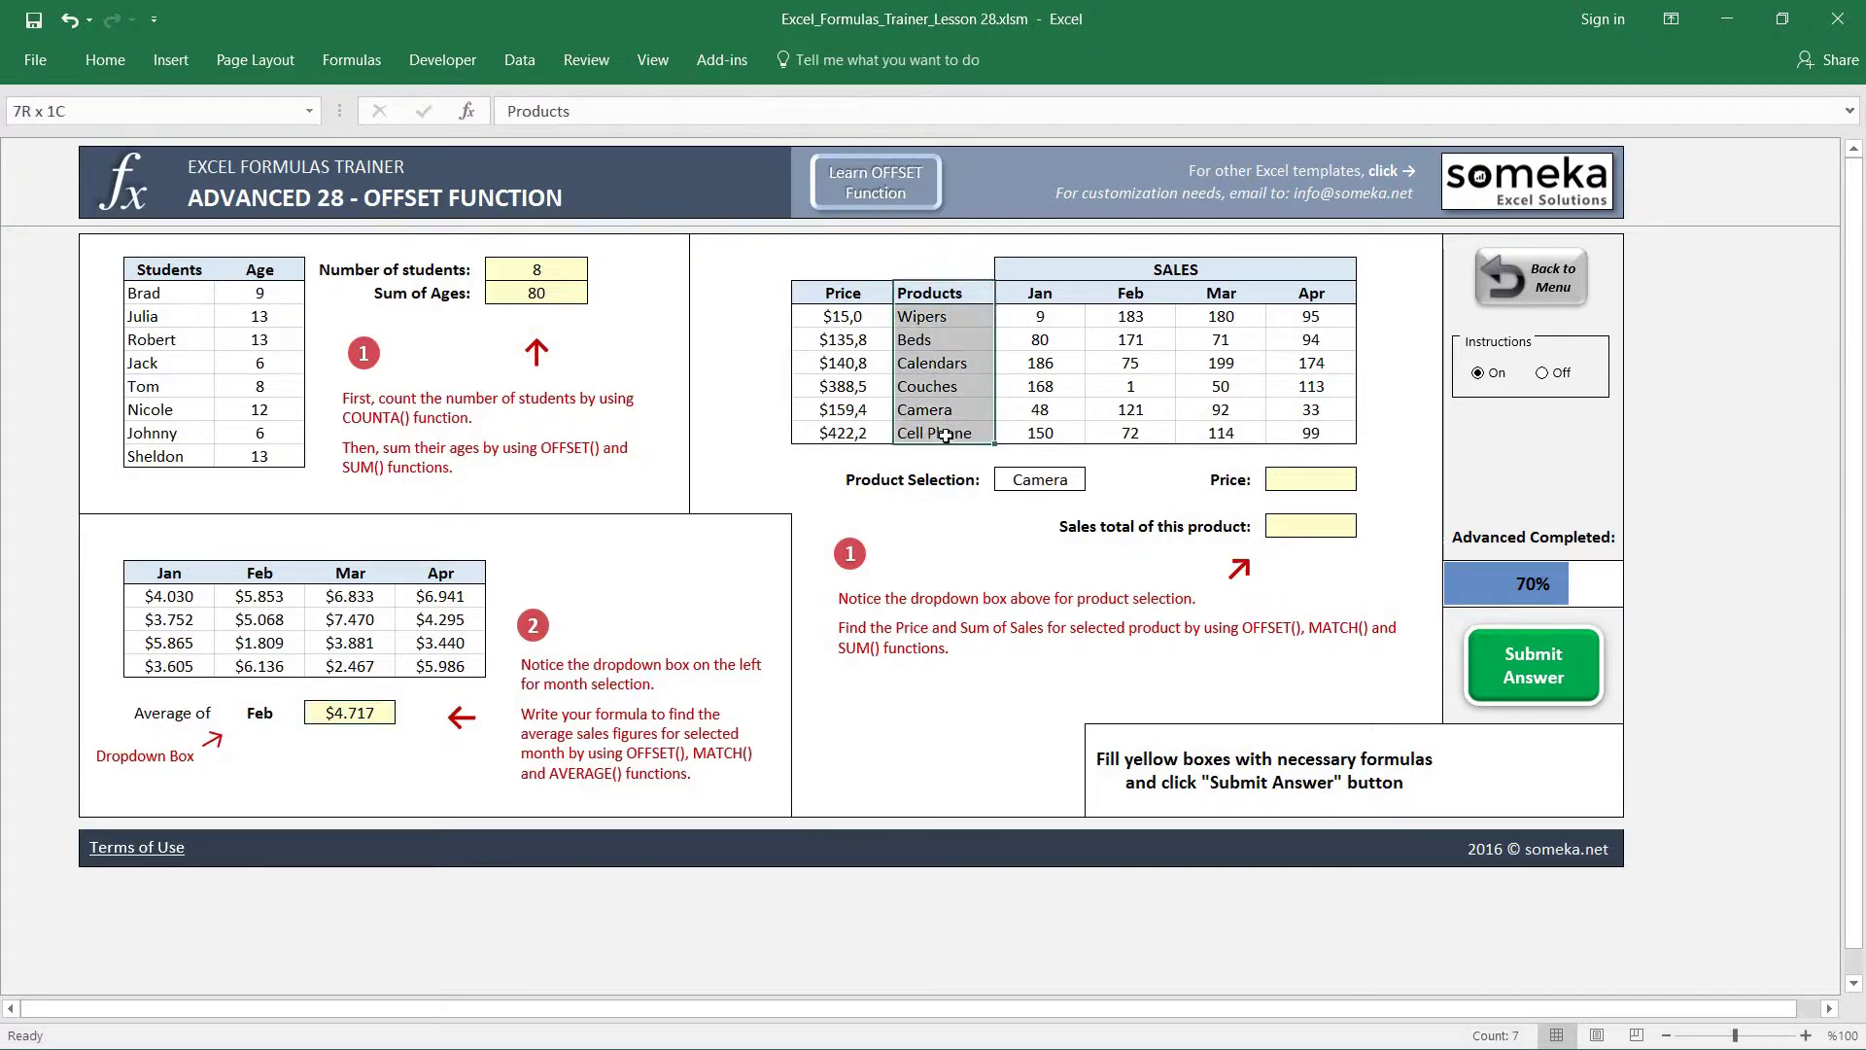
left_click_drag(1039, 293, 1311, 292)
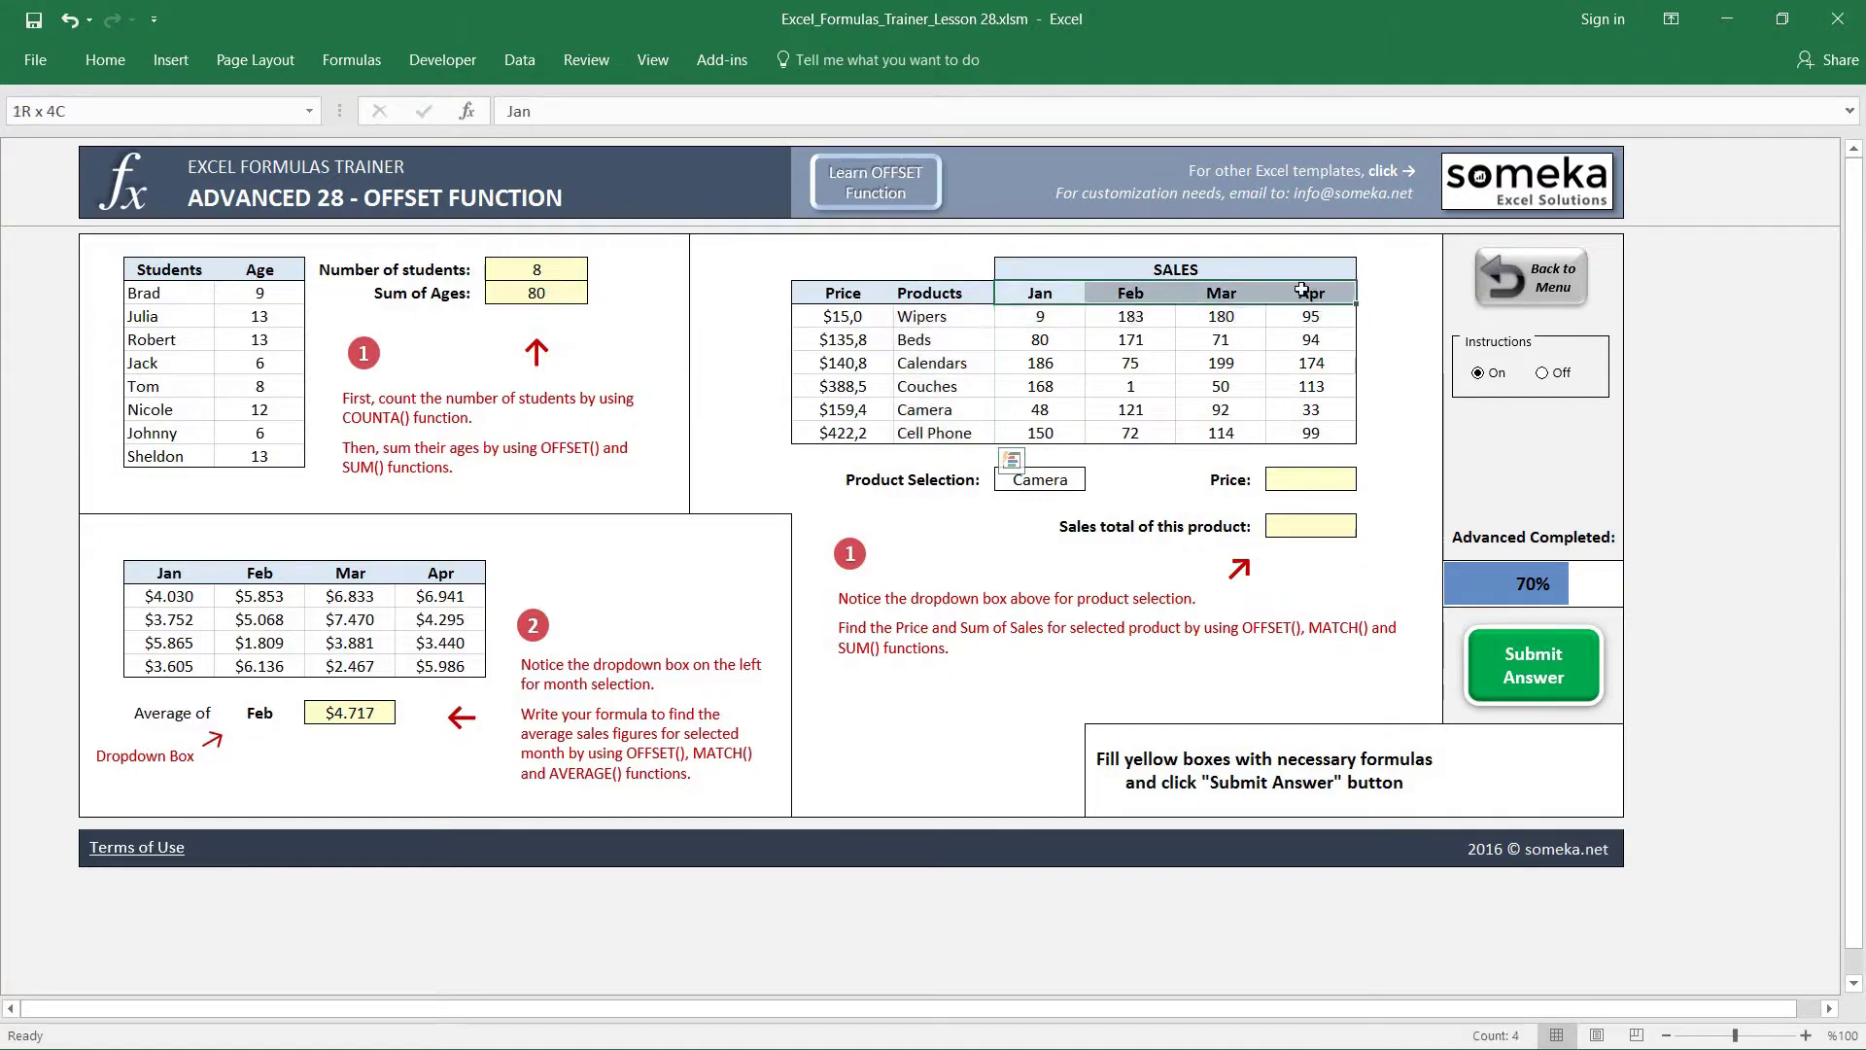
left_click(949, 326)
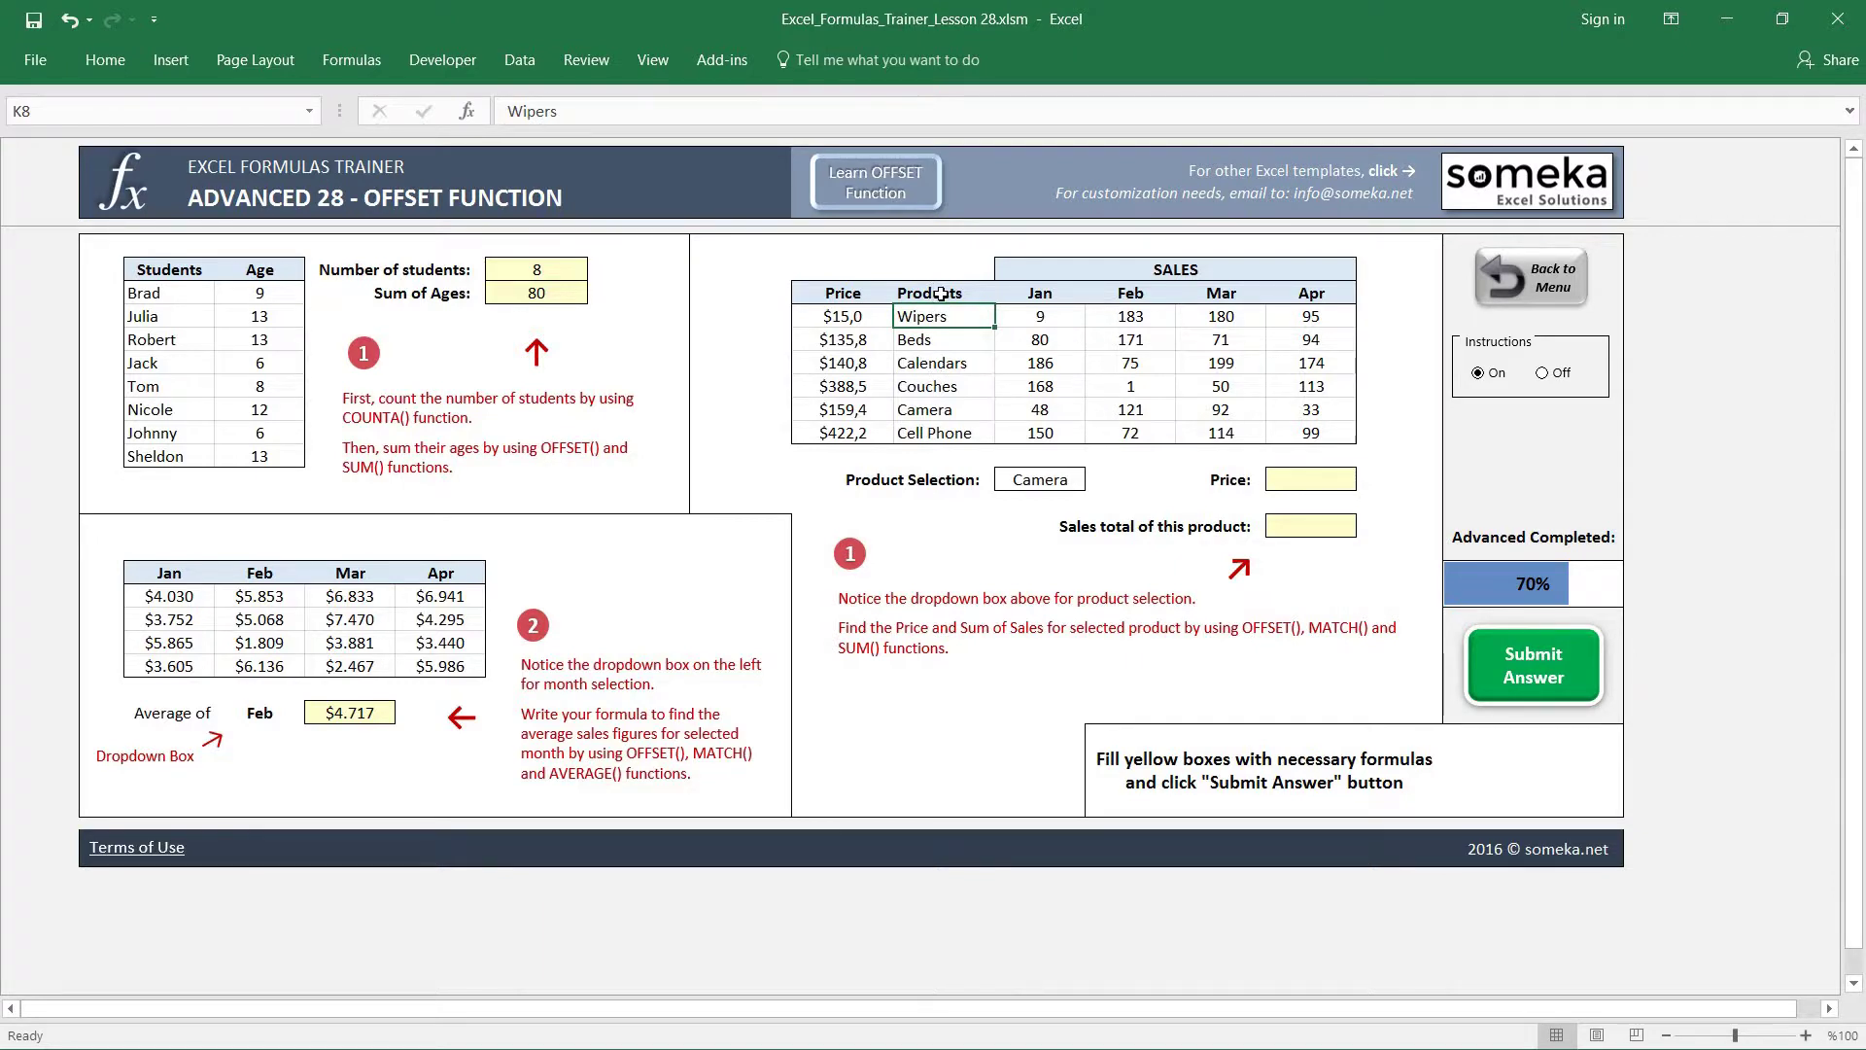
left_click(941, 294)
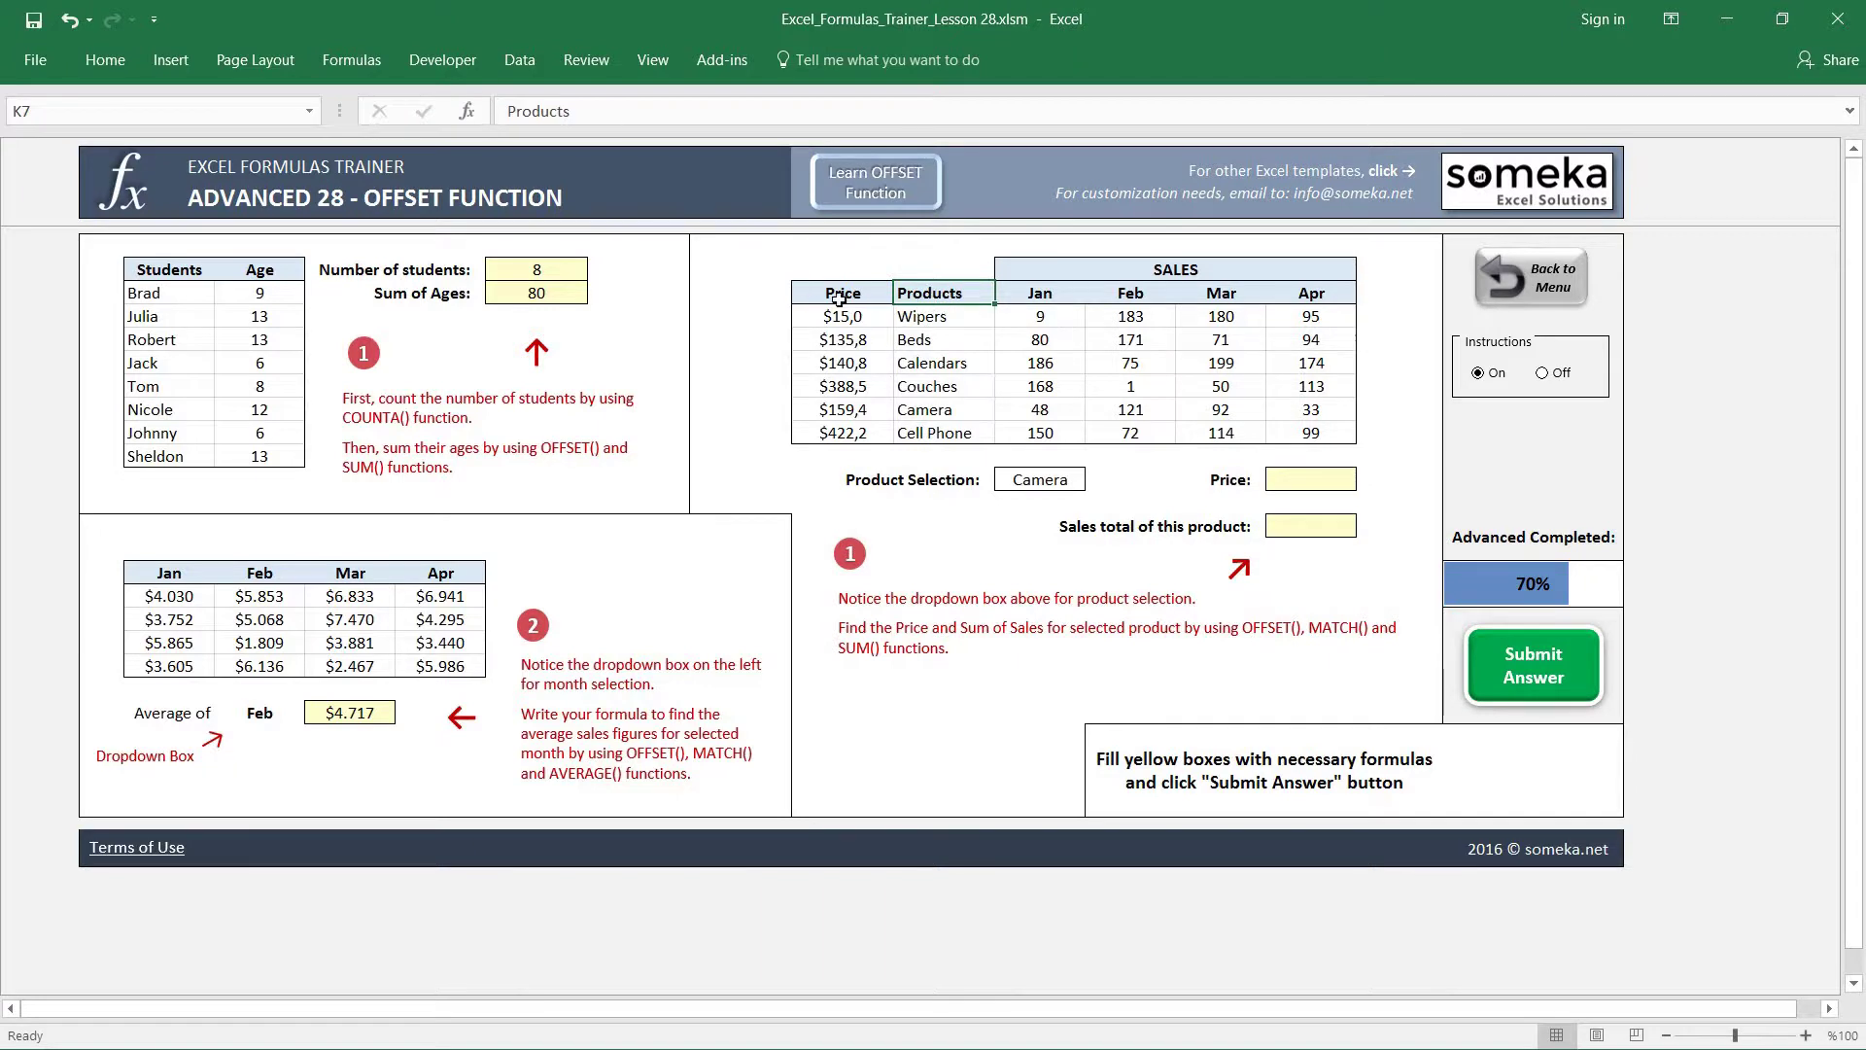
left_click_drag(842, 297, 1293, 438)
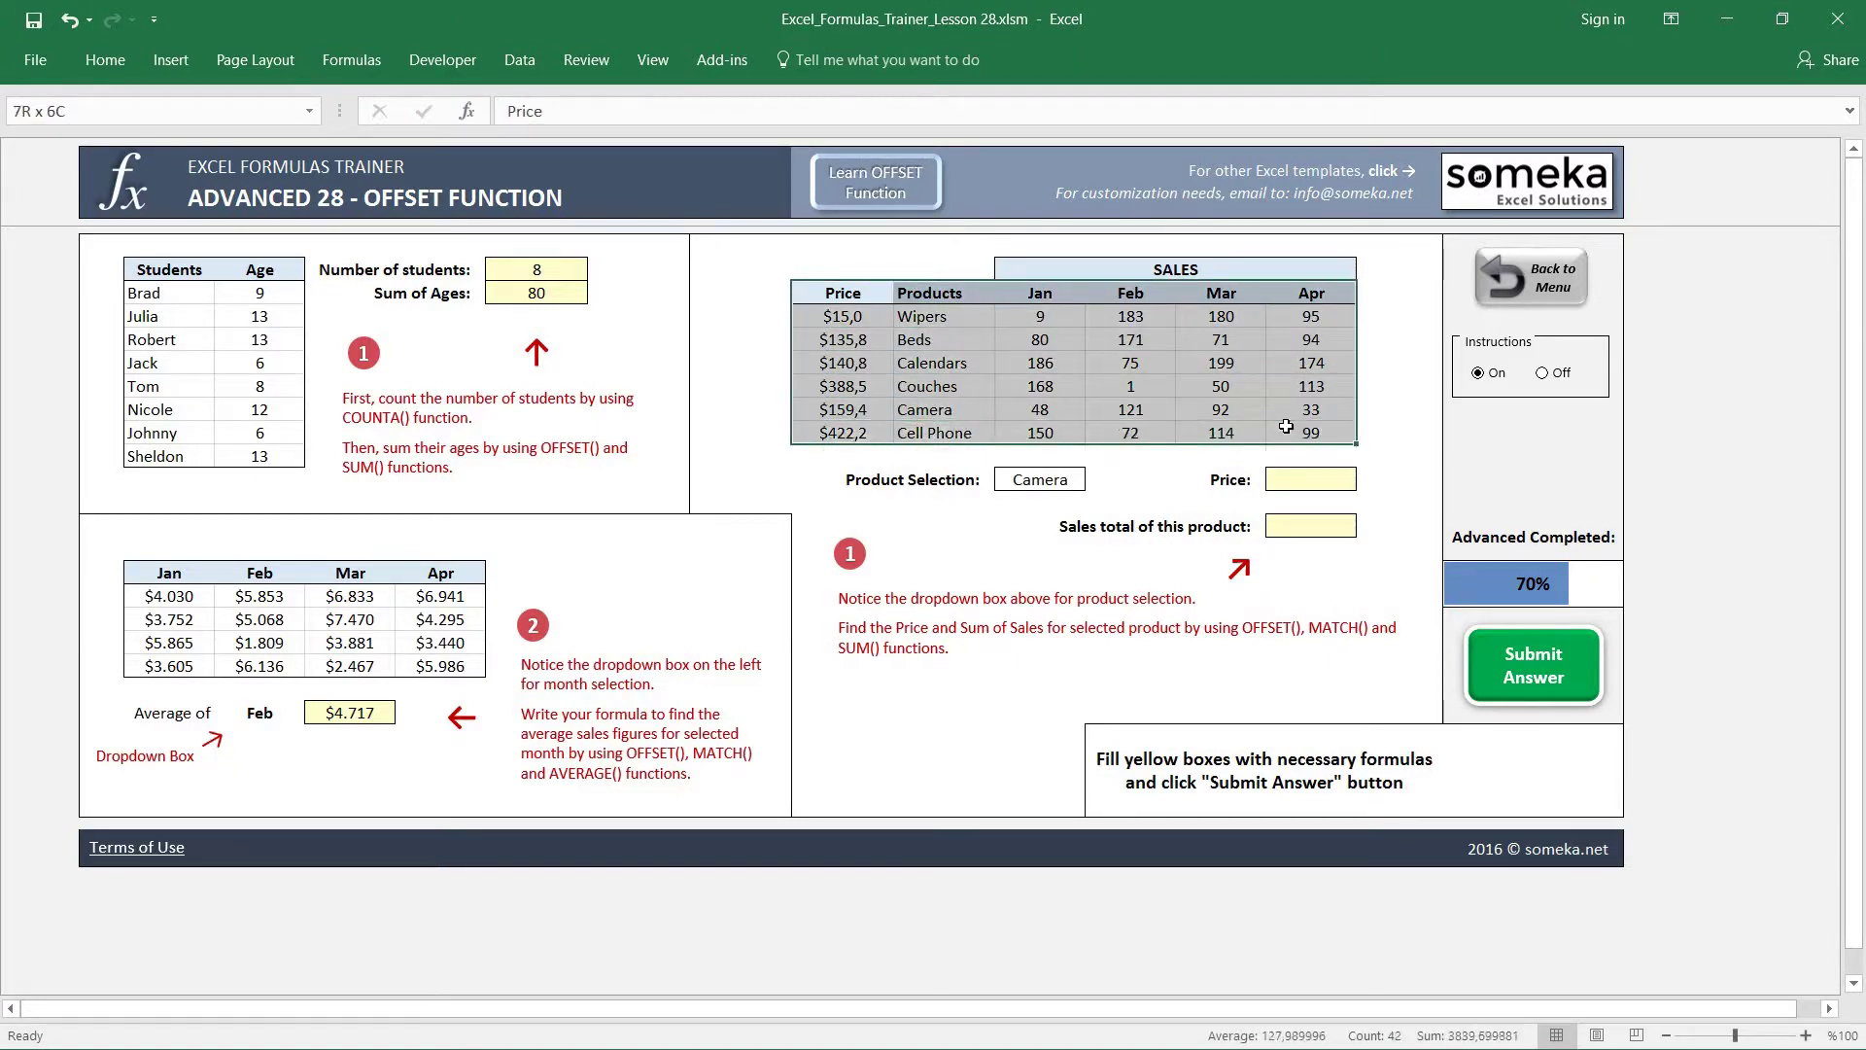
left_click(972, 319)
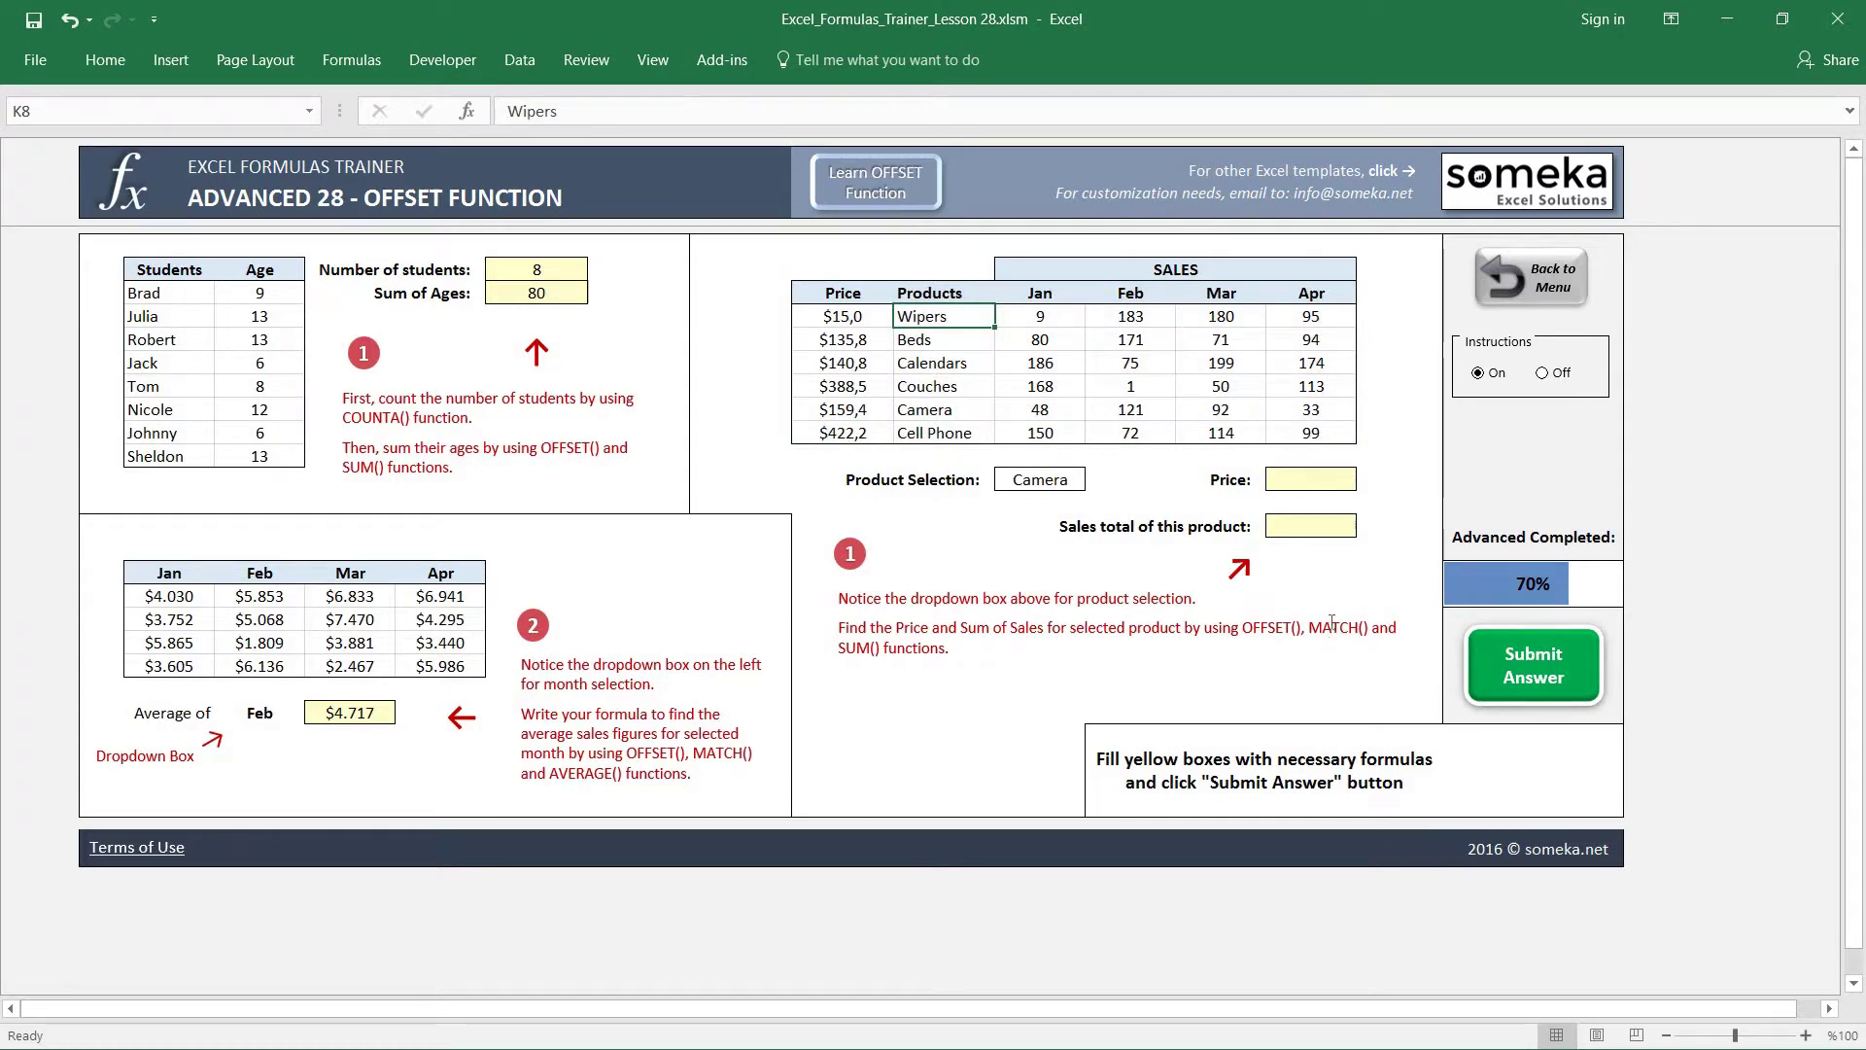
left_click(1312, 479)
left_click(1060, 478)
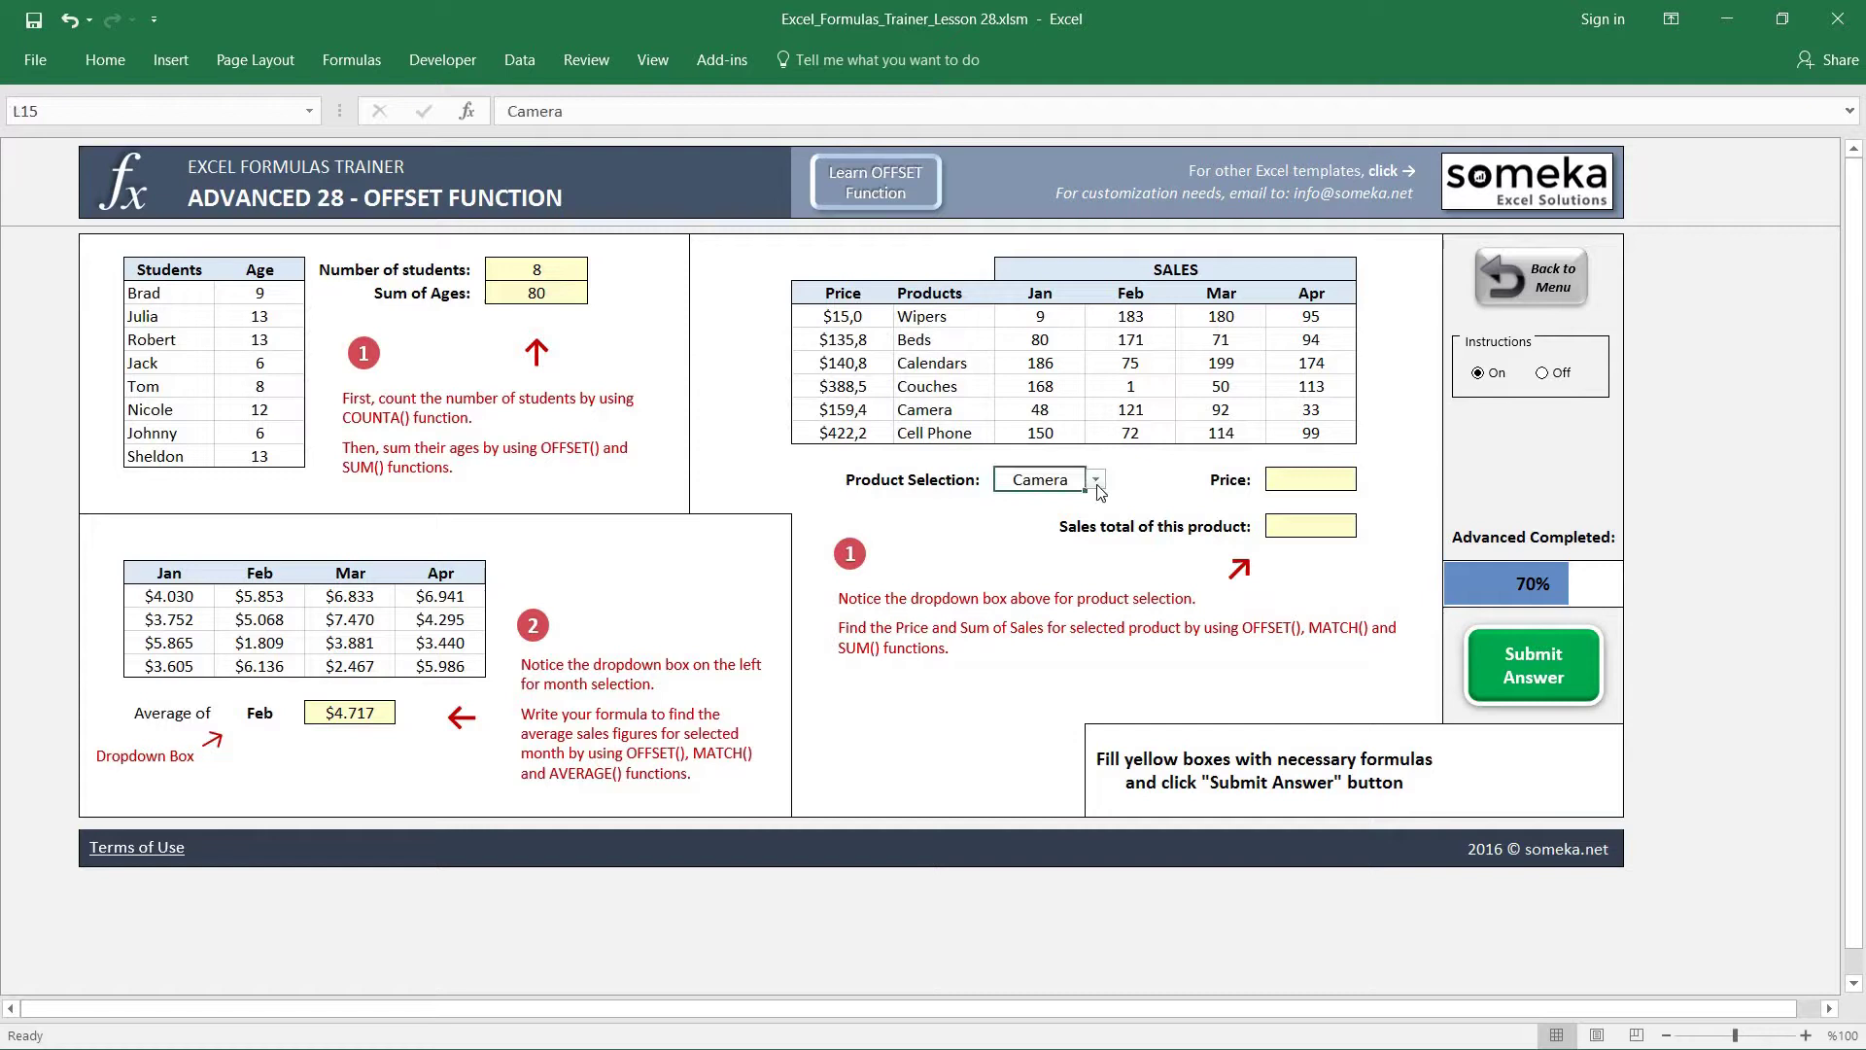
left_click(1096, 480)
left_click(1019, 517)
key("ctrl+z")
left_click(1288, 481)
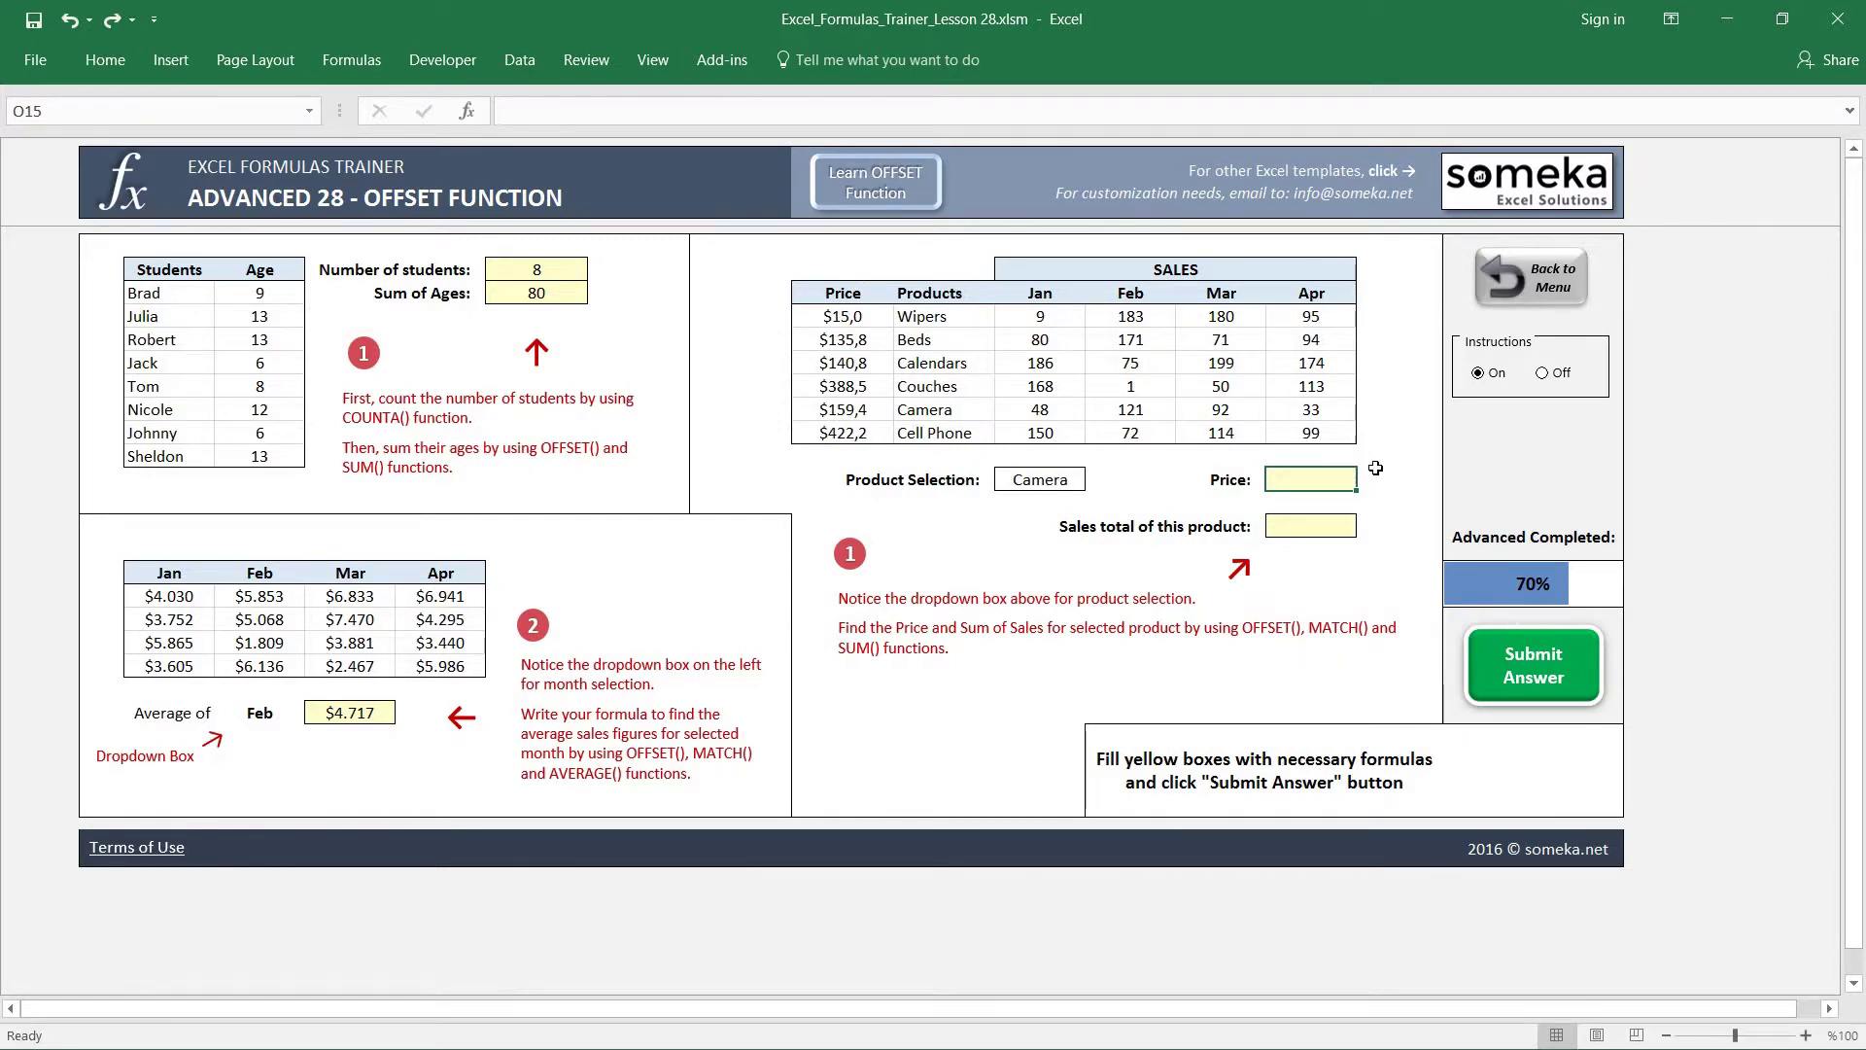
- Enter =OFFSET(J7;MATCH(L15;K7:K13;0);0) in the Price box, which returns $422,2
type("=OFFSET(")
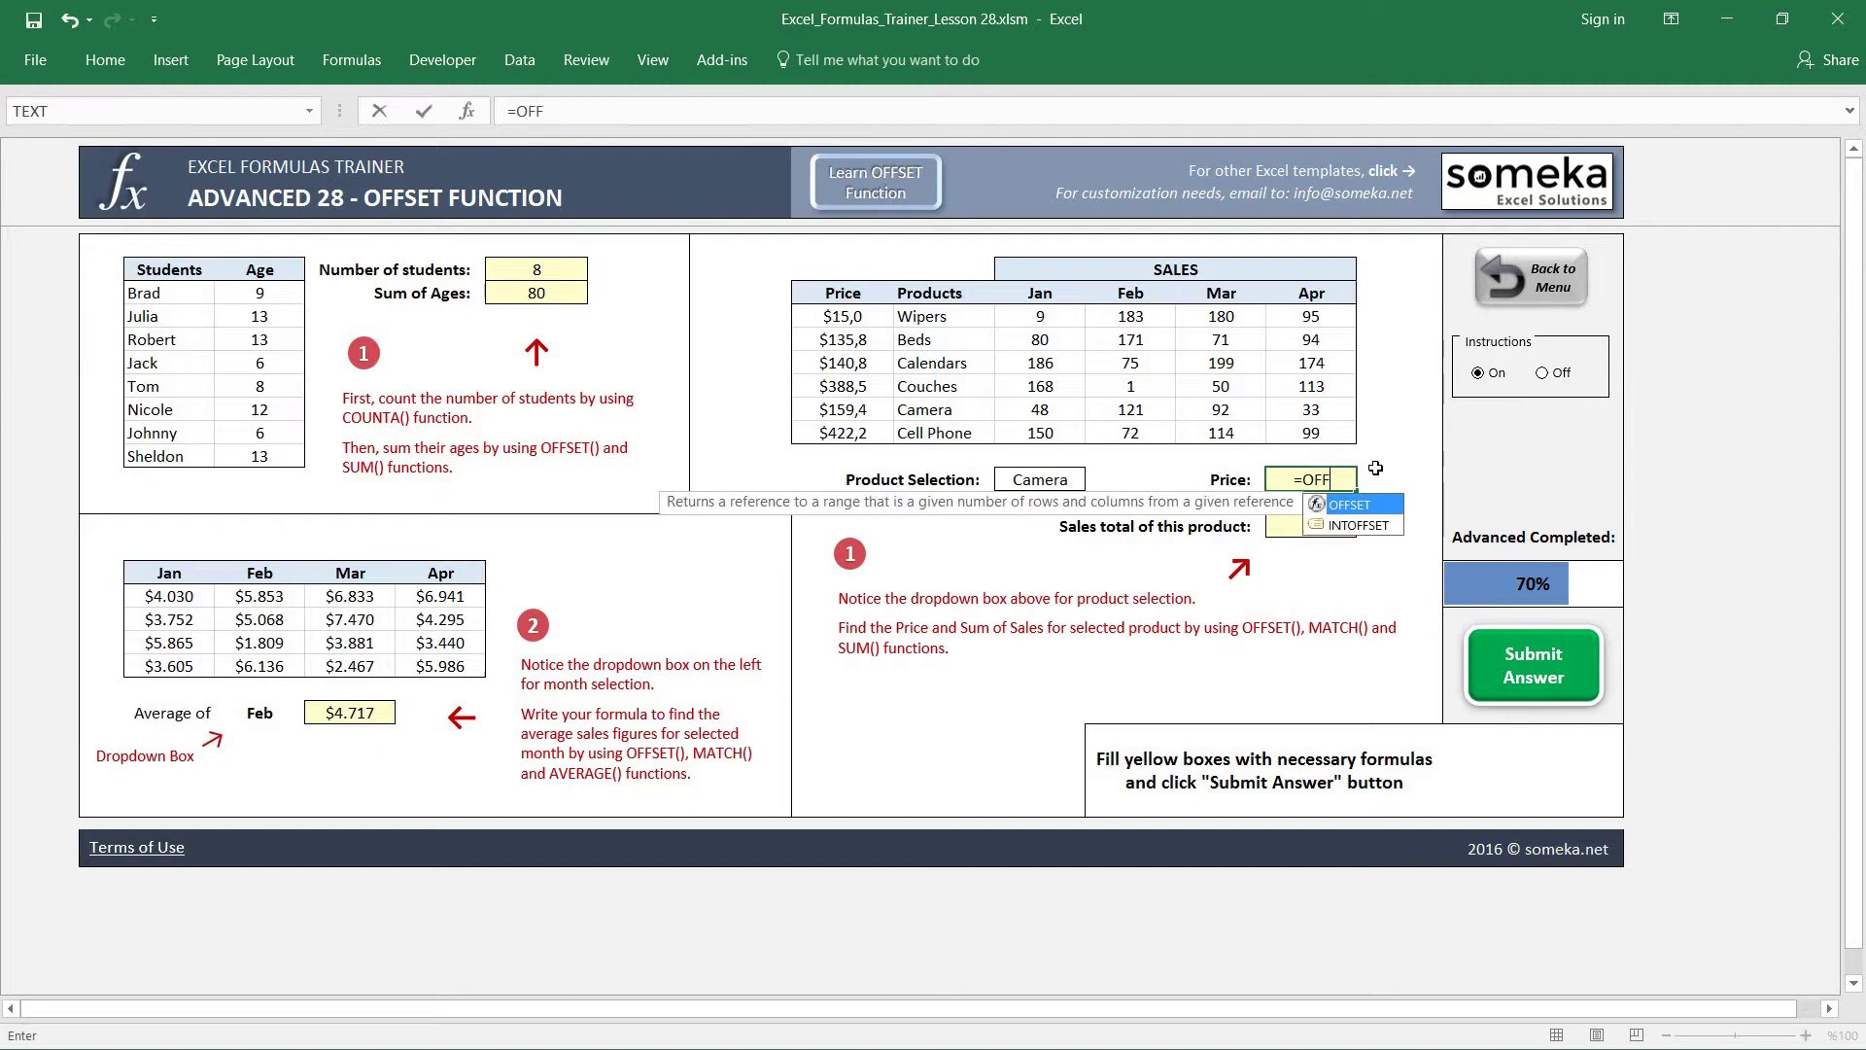
left_click(837, 295)
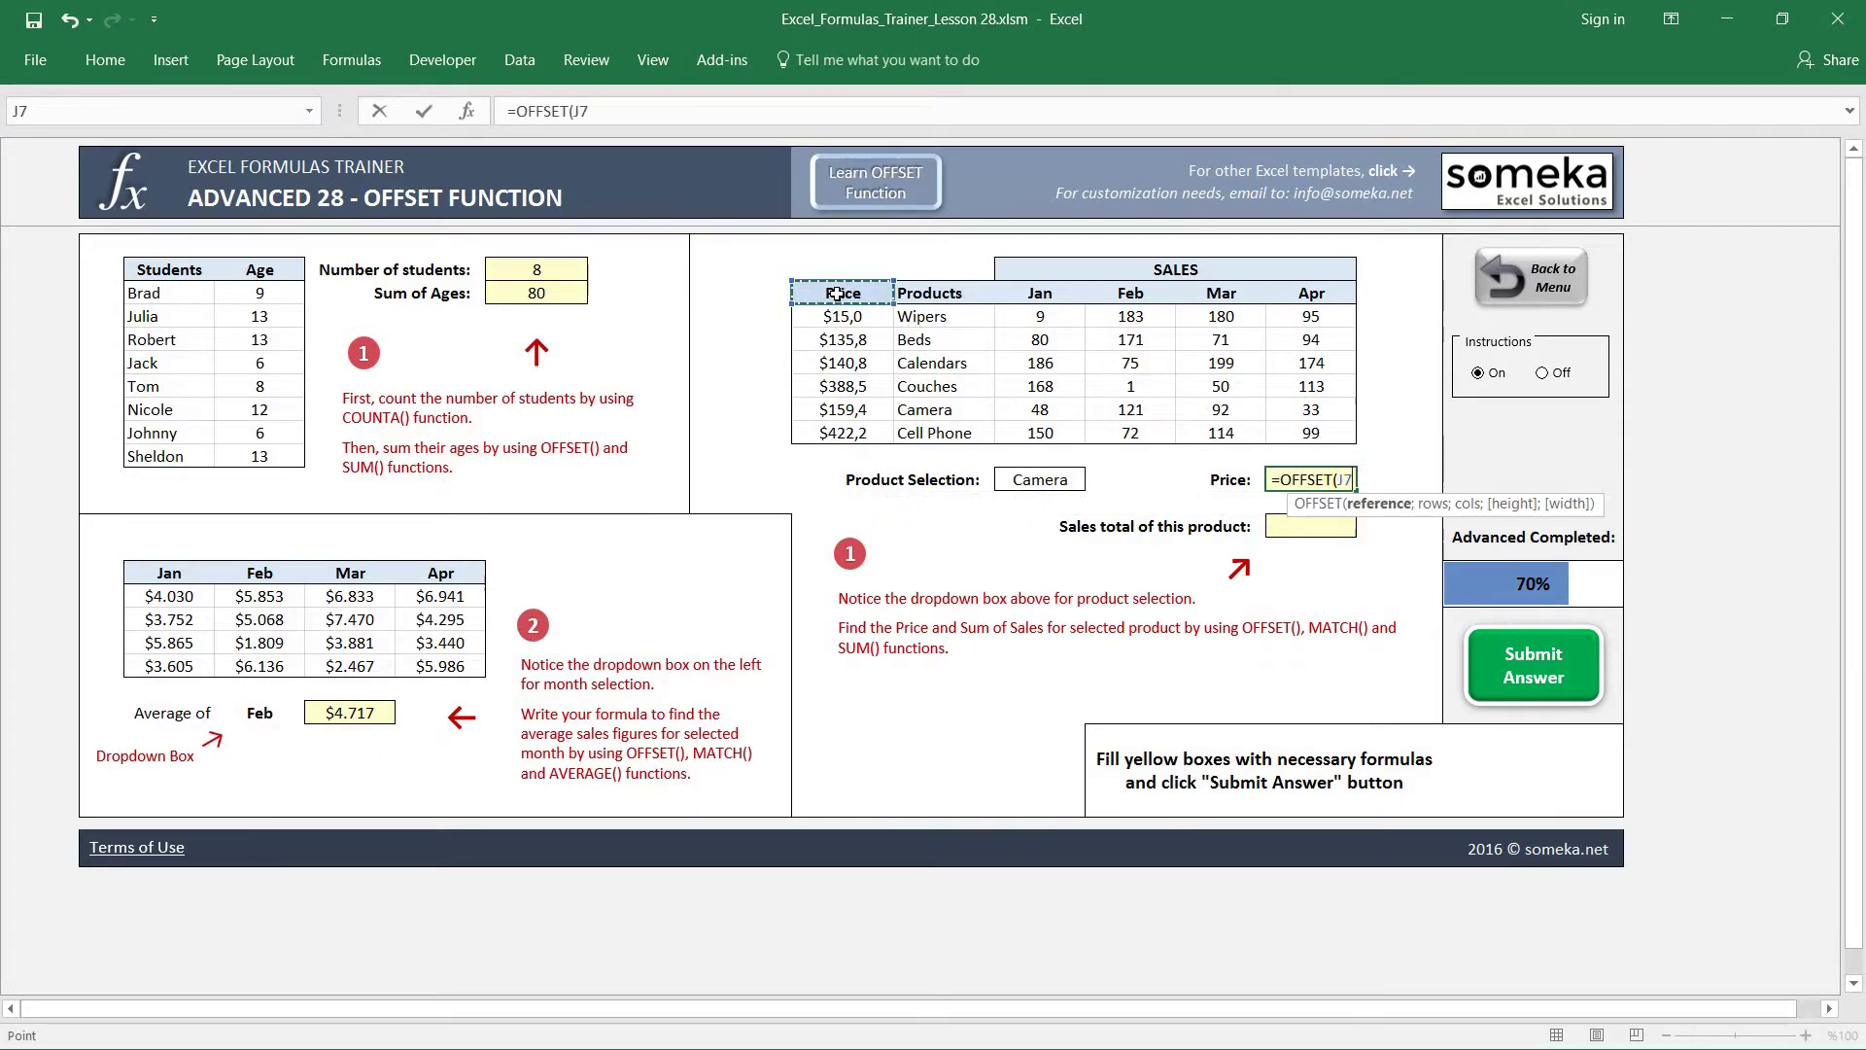
type(";")
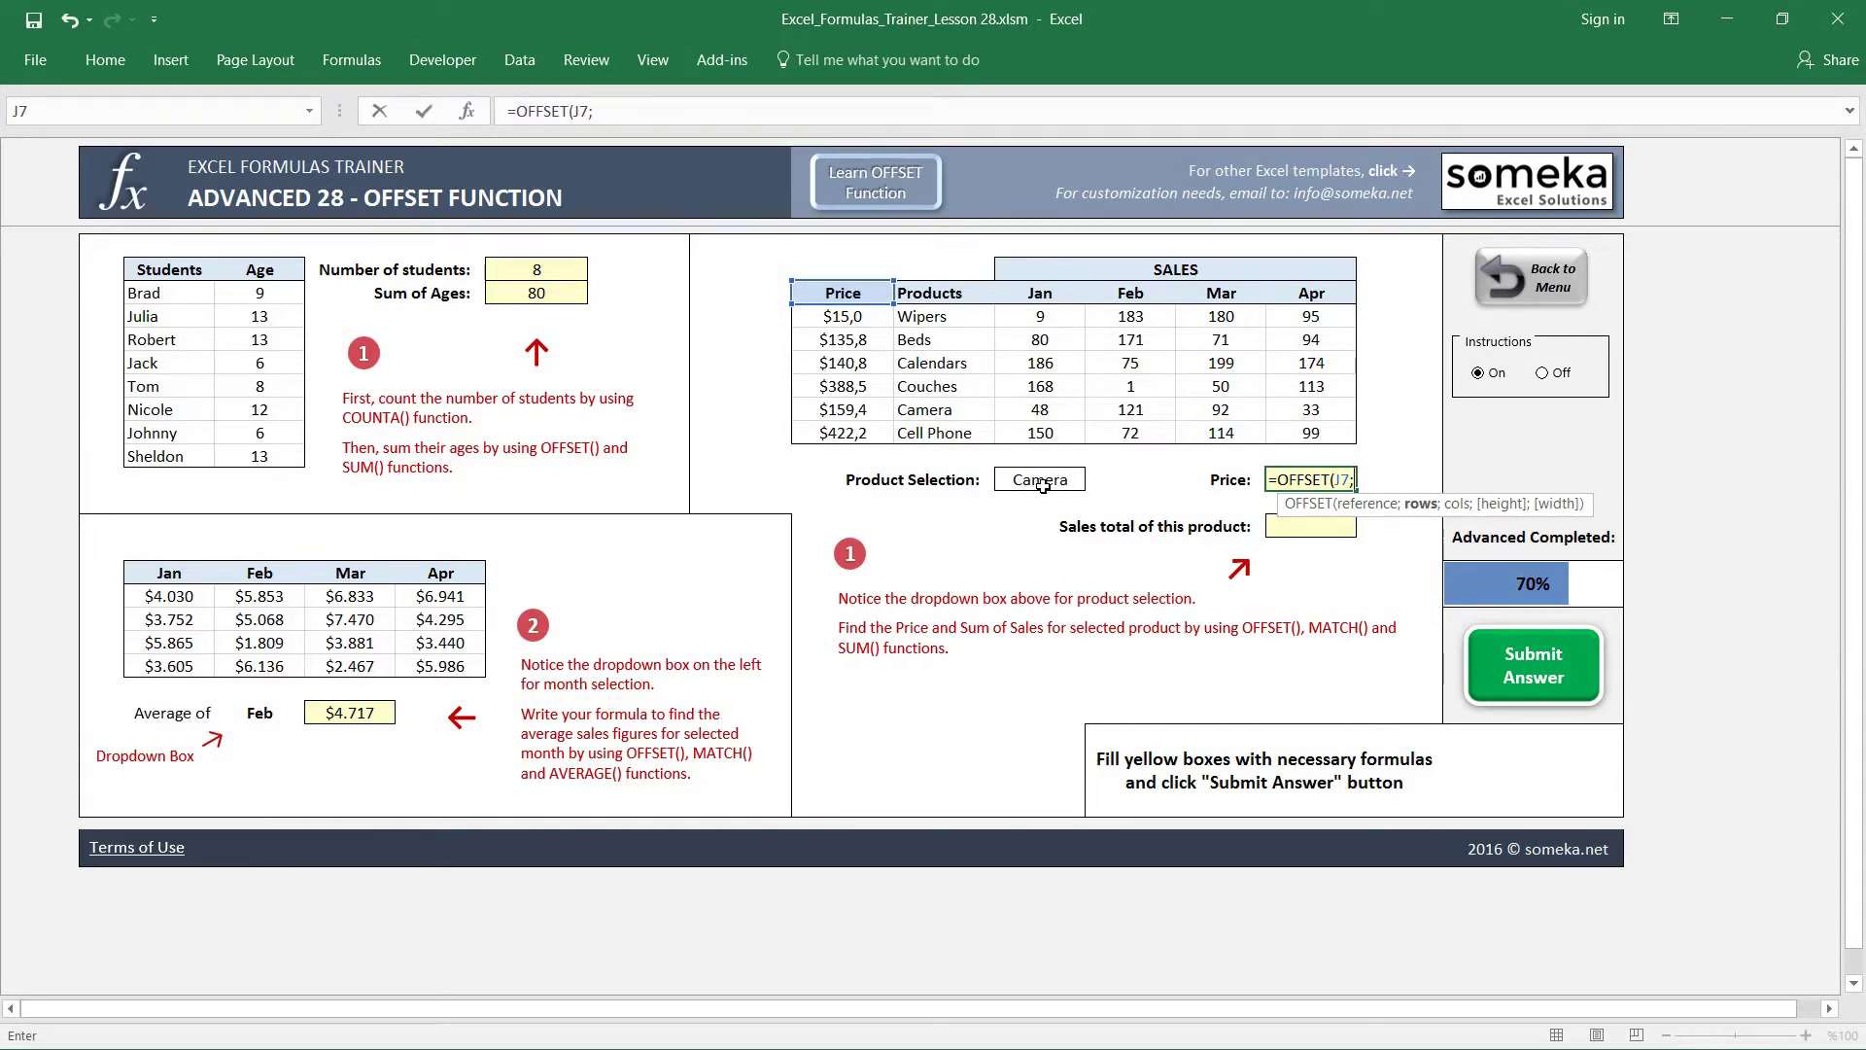
type("MATCH(")
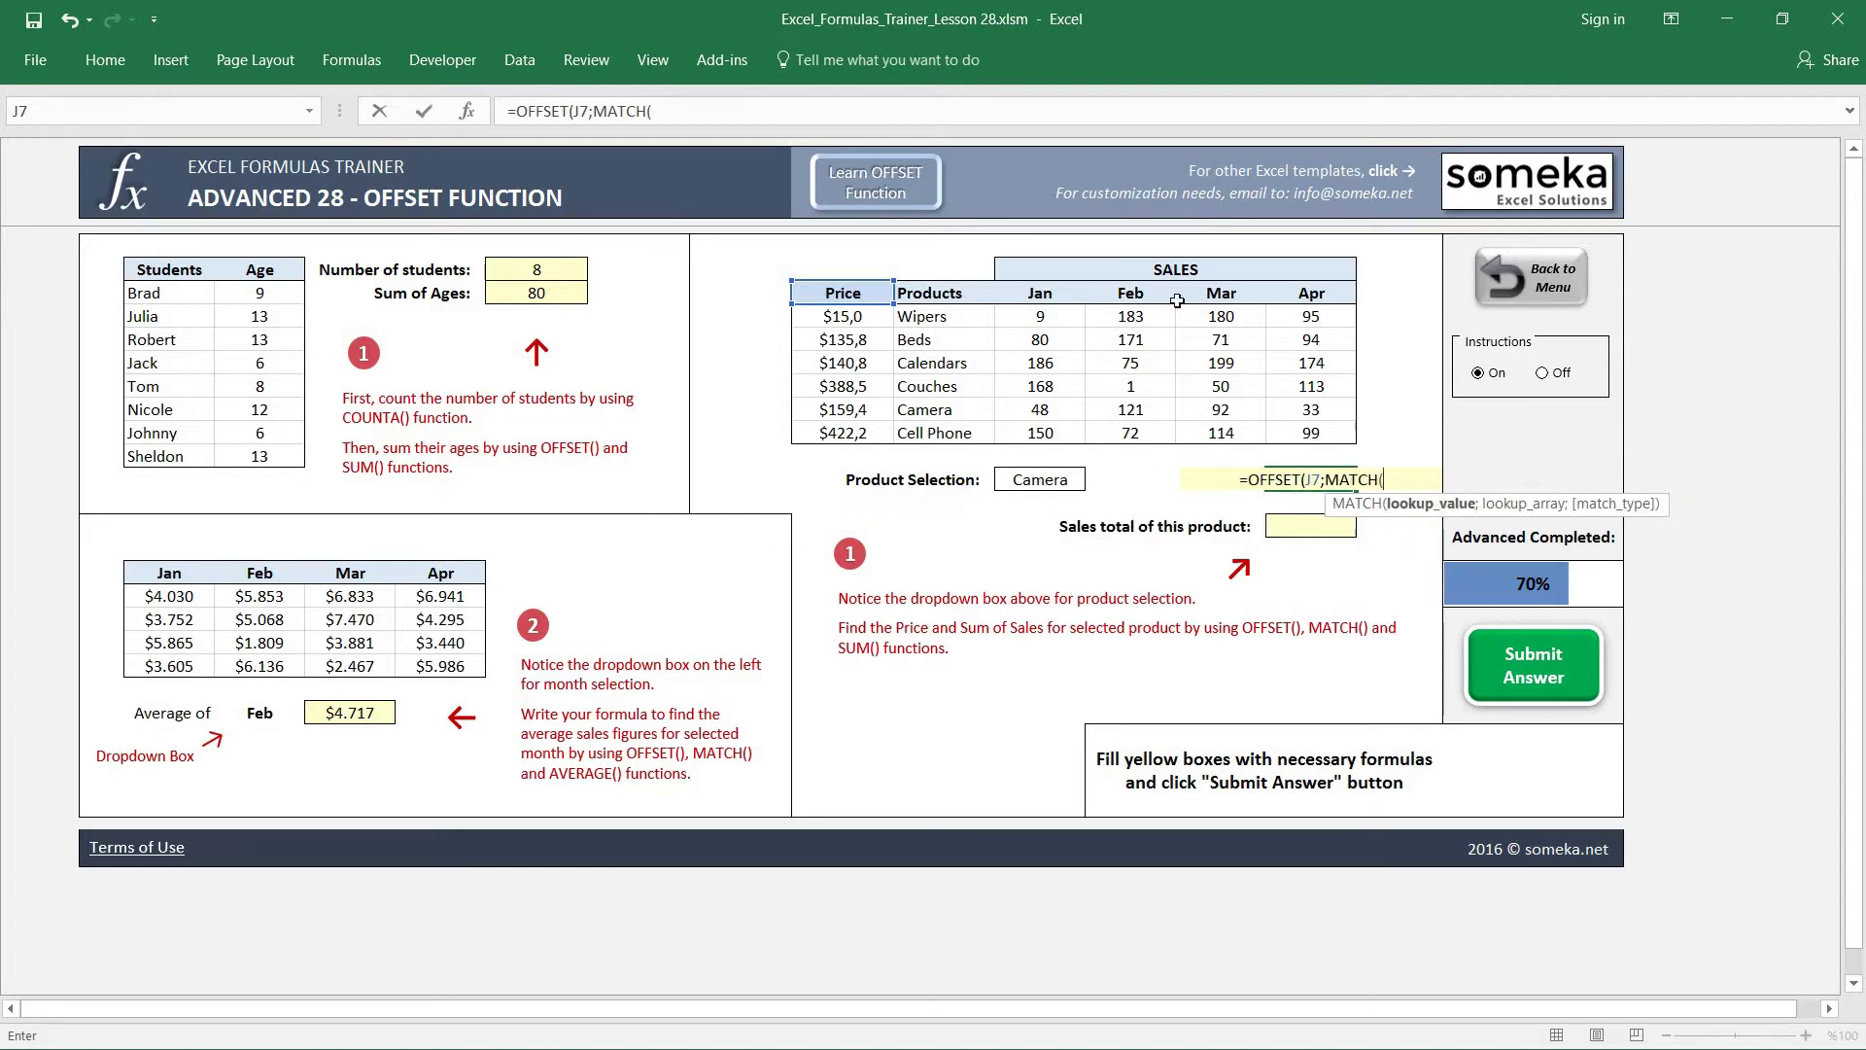
left_click(1059, 480)
type(";")
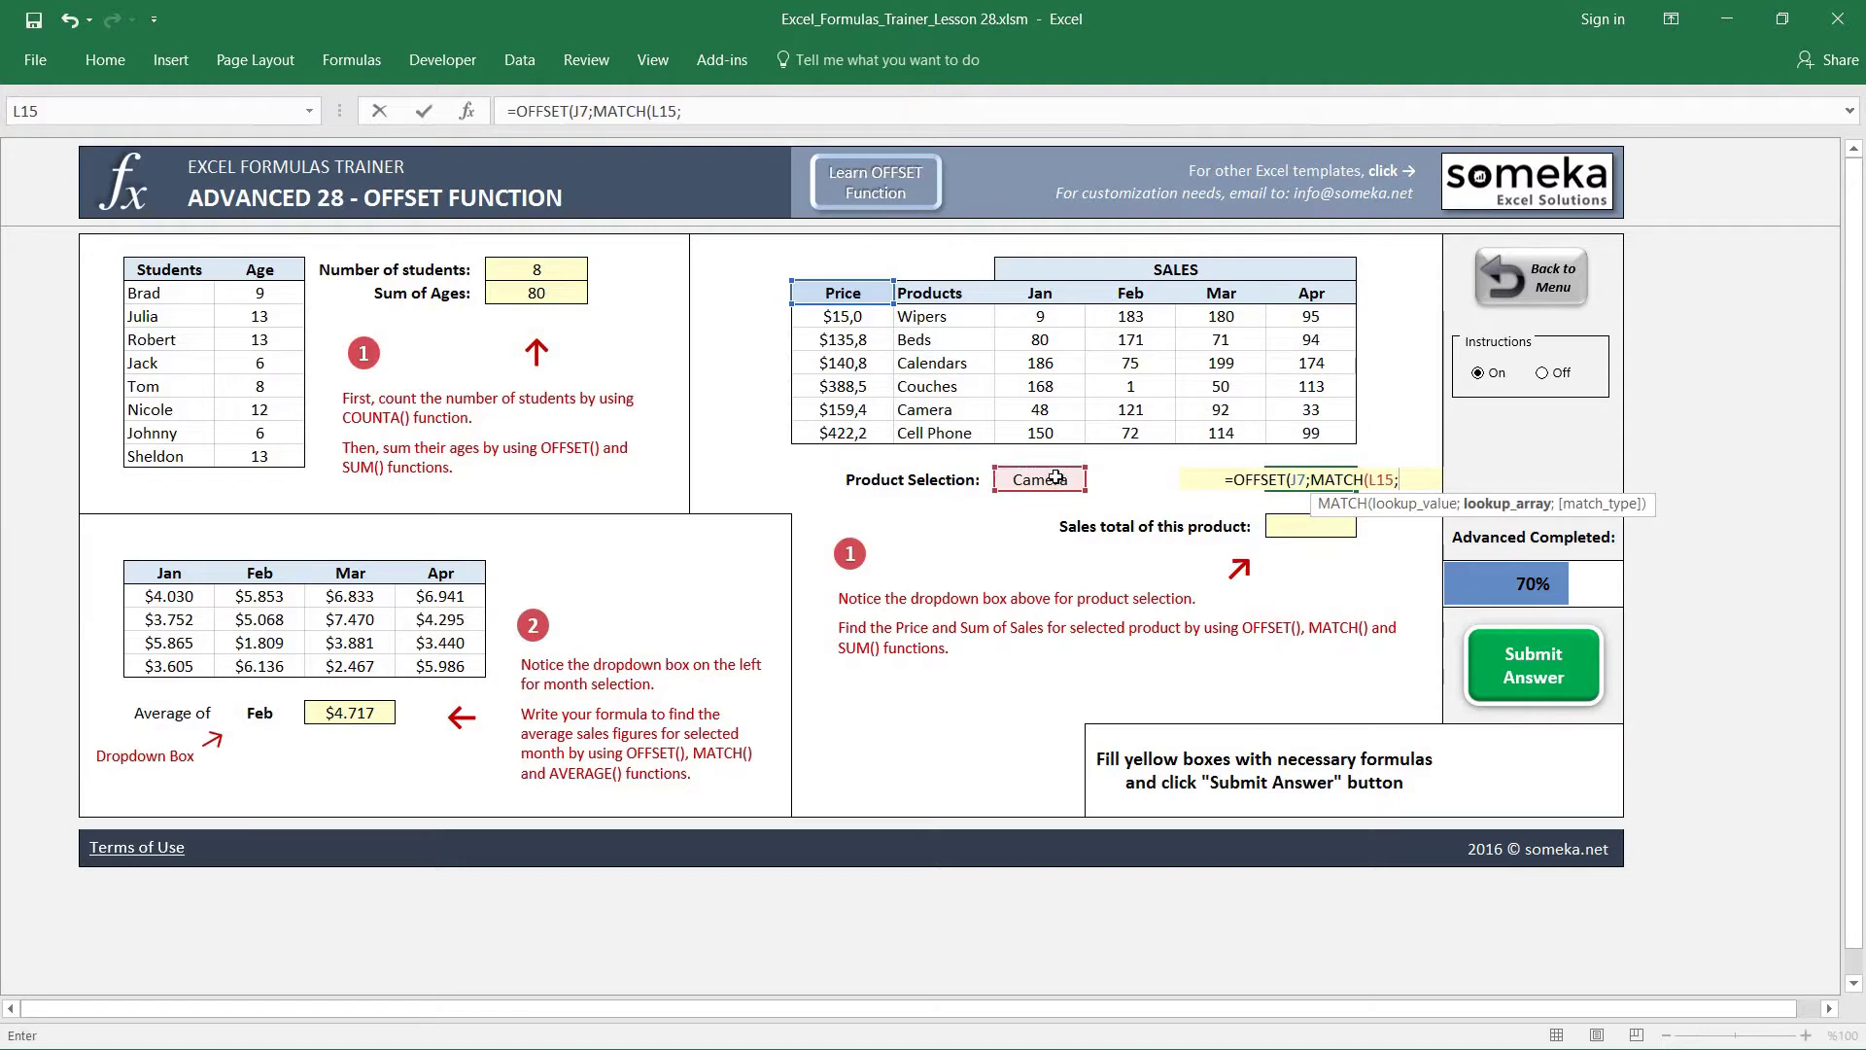
left_click_drag(936, 294, 947, 435)
type(";0)")
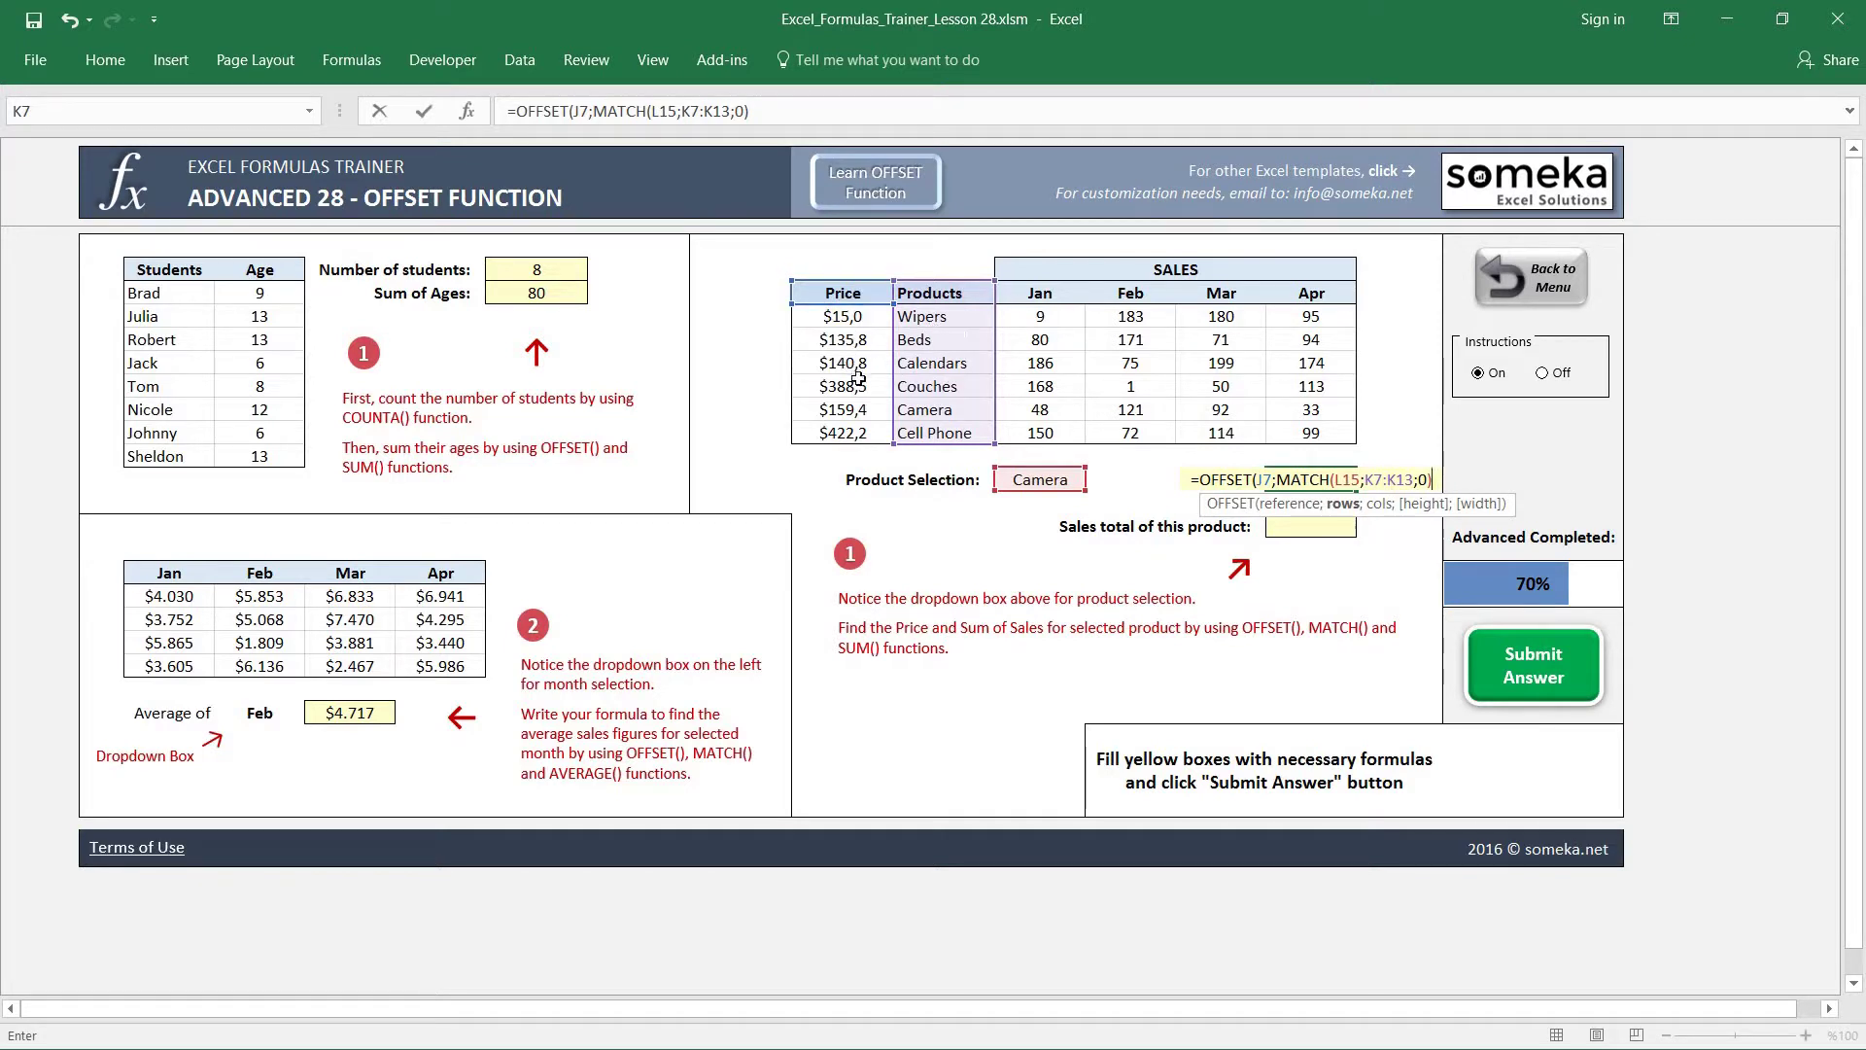
type(";")
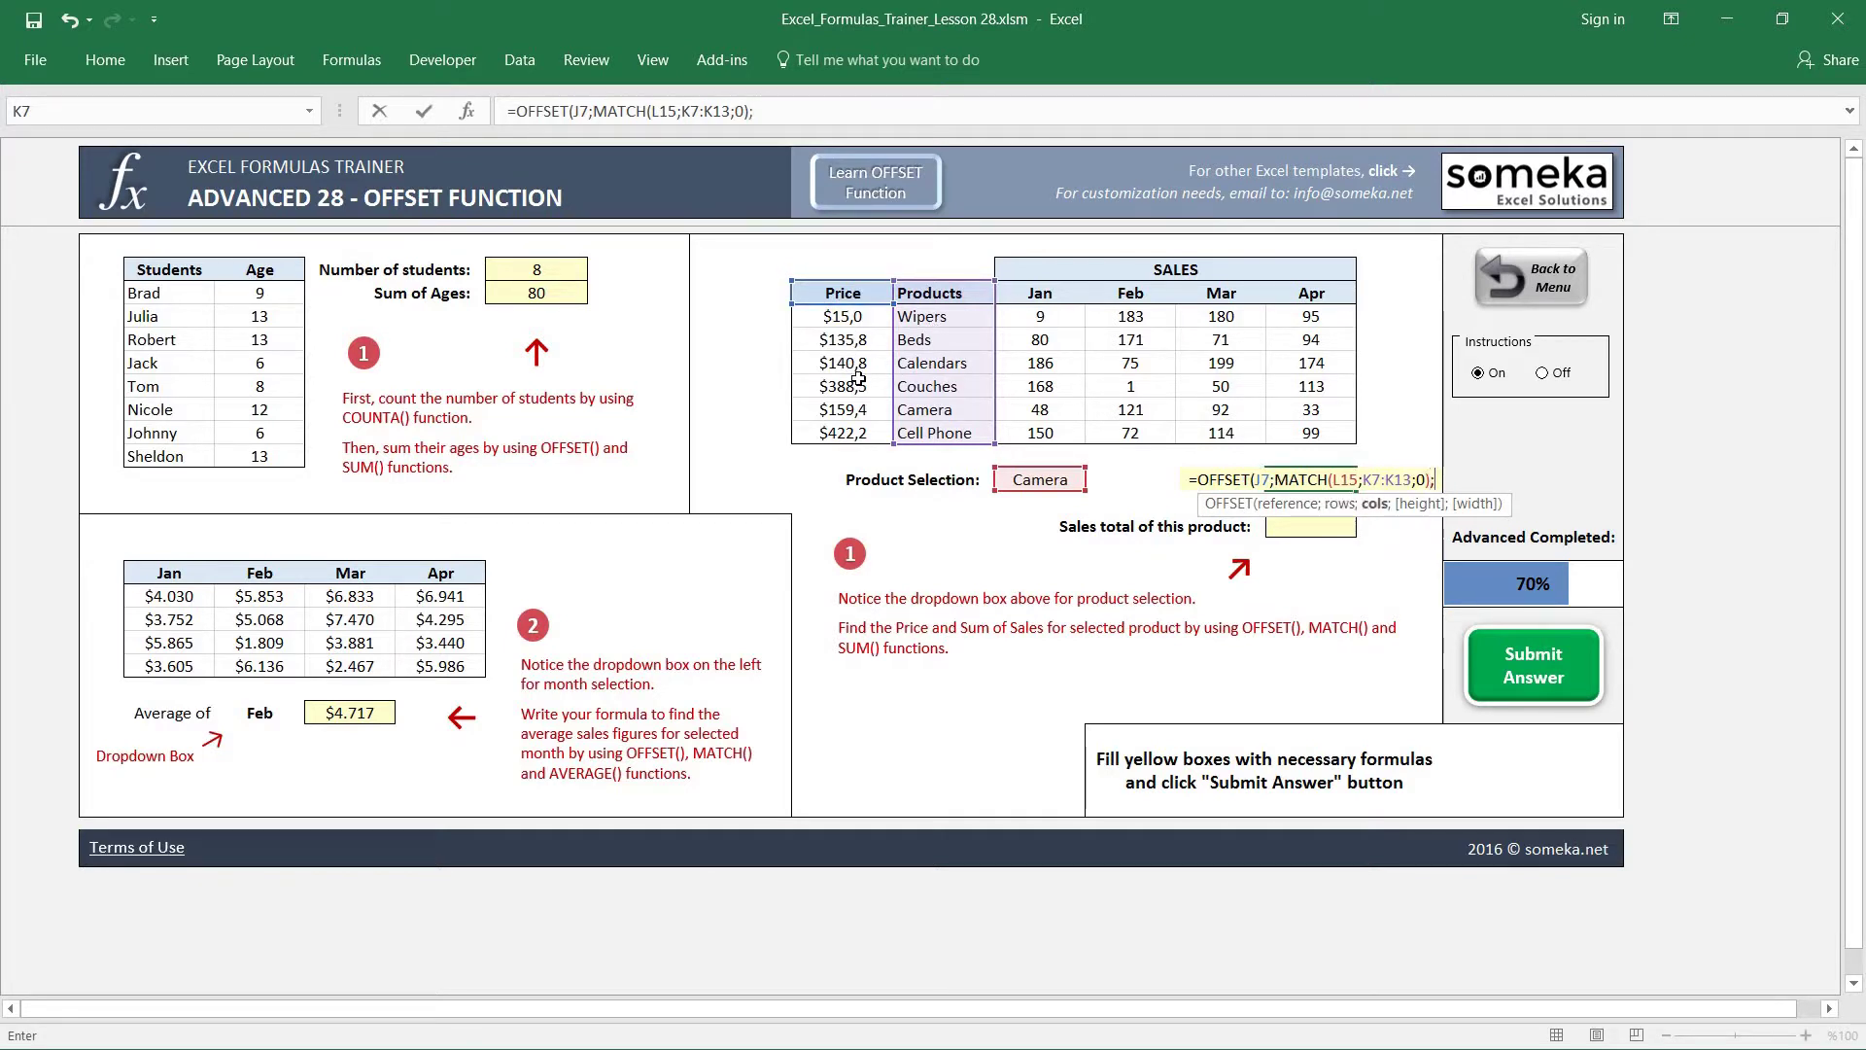
type("0")
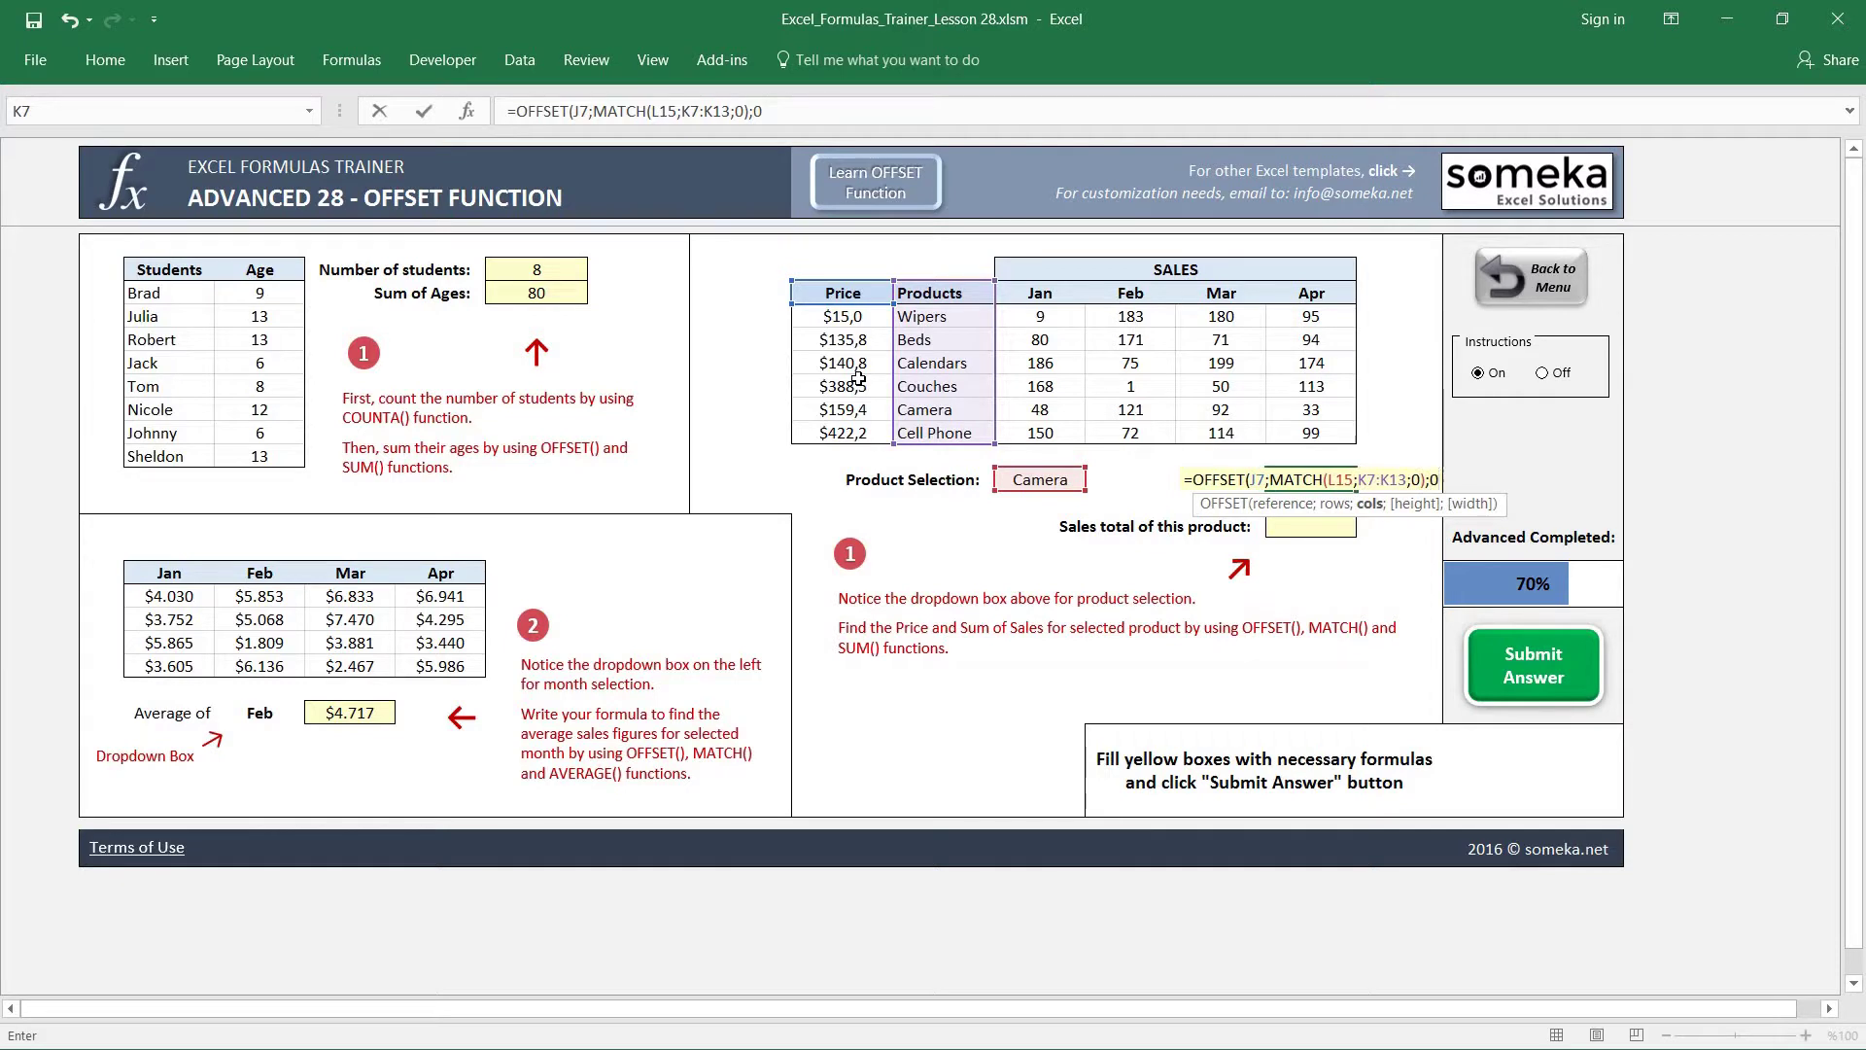
type(")")
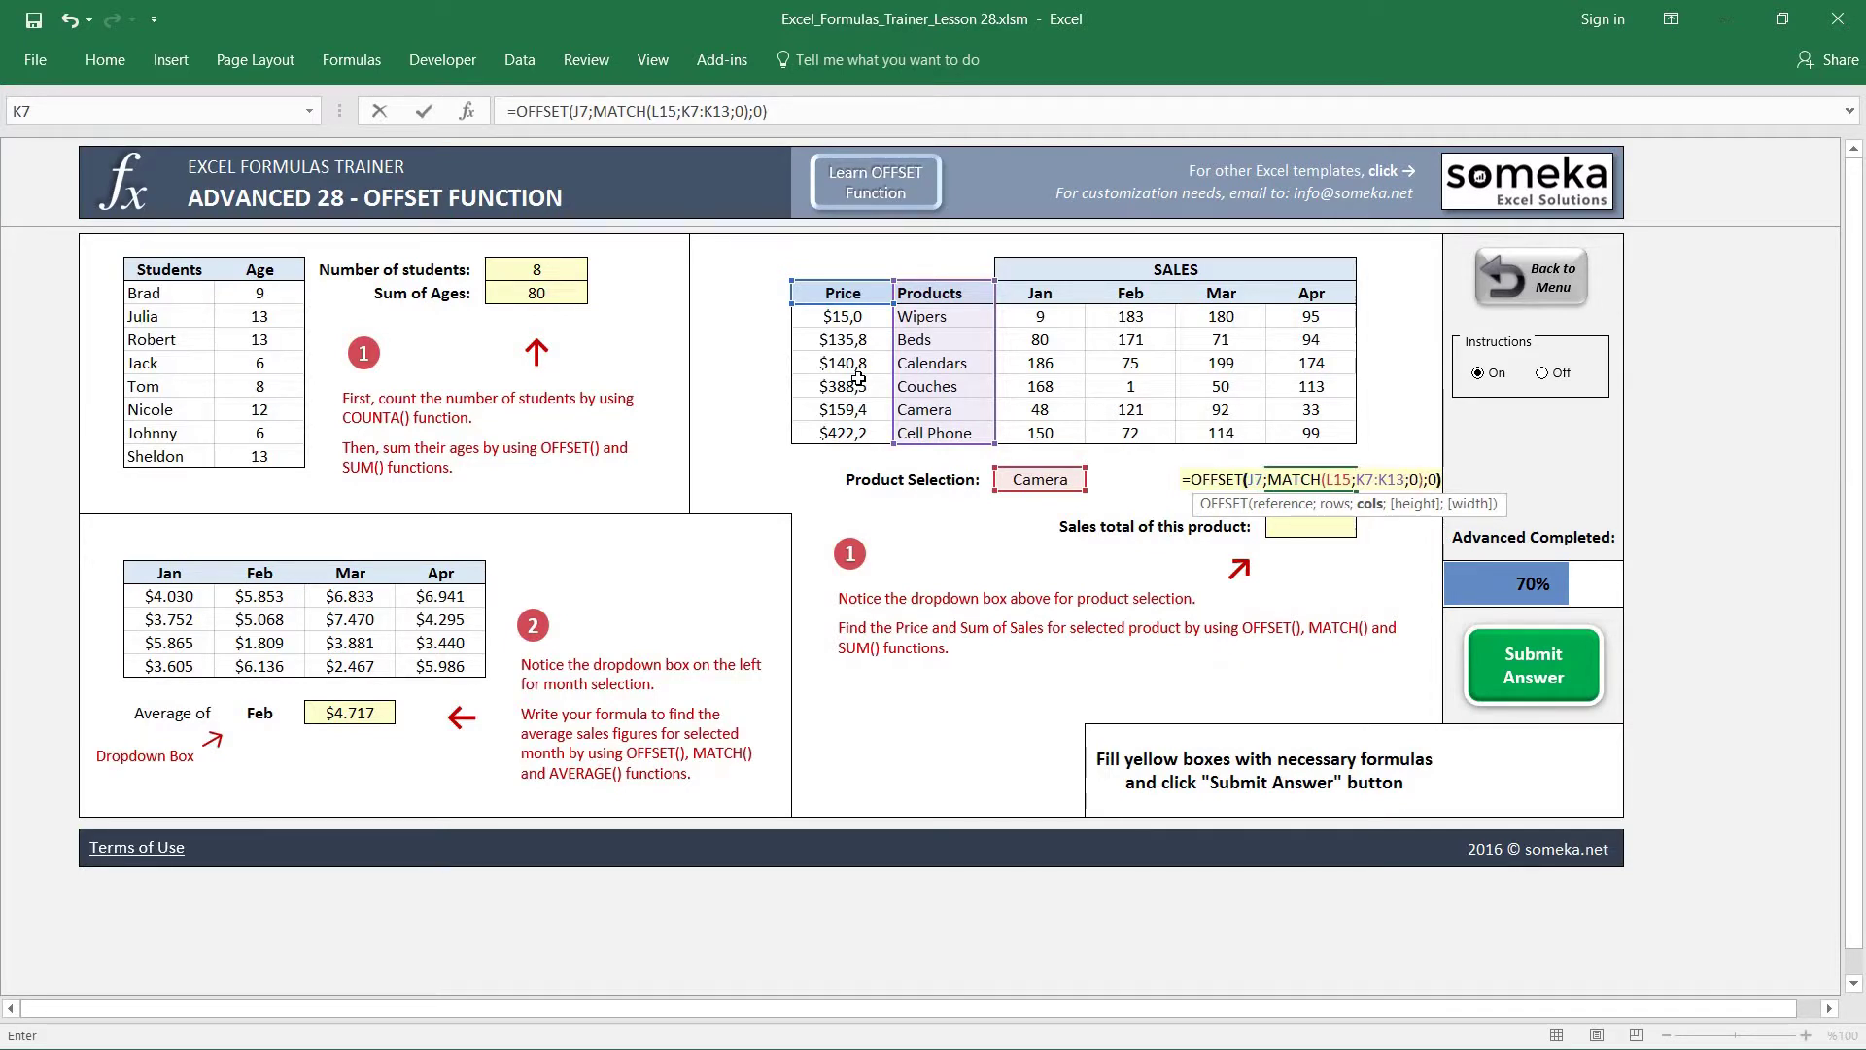
key("Return")
key("Up")
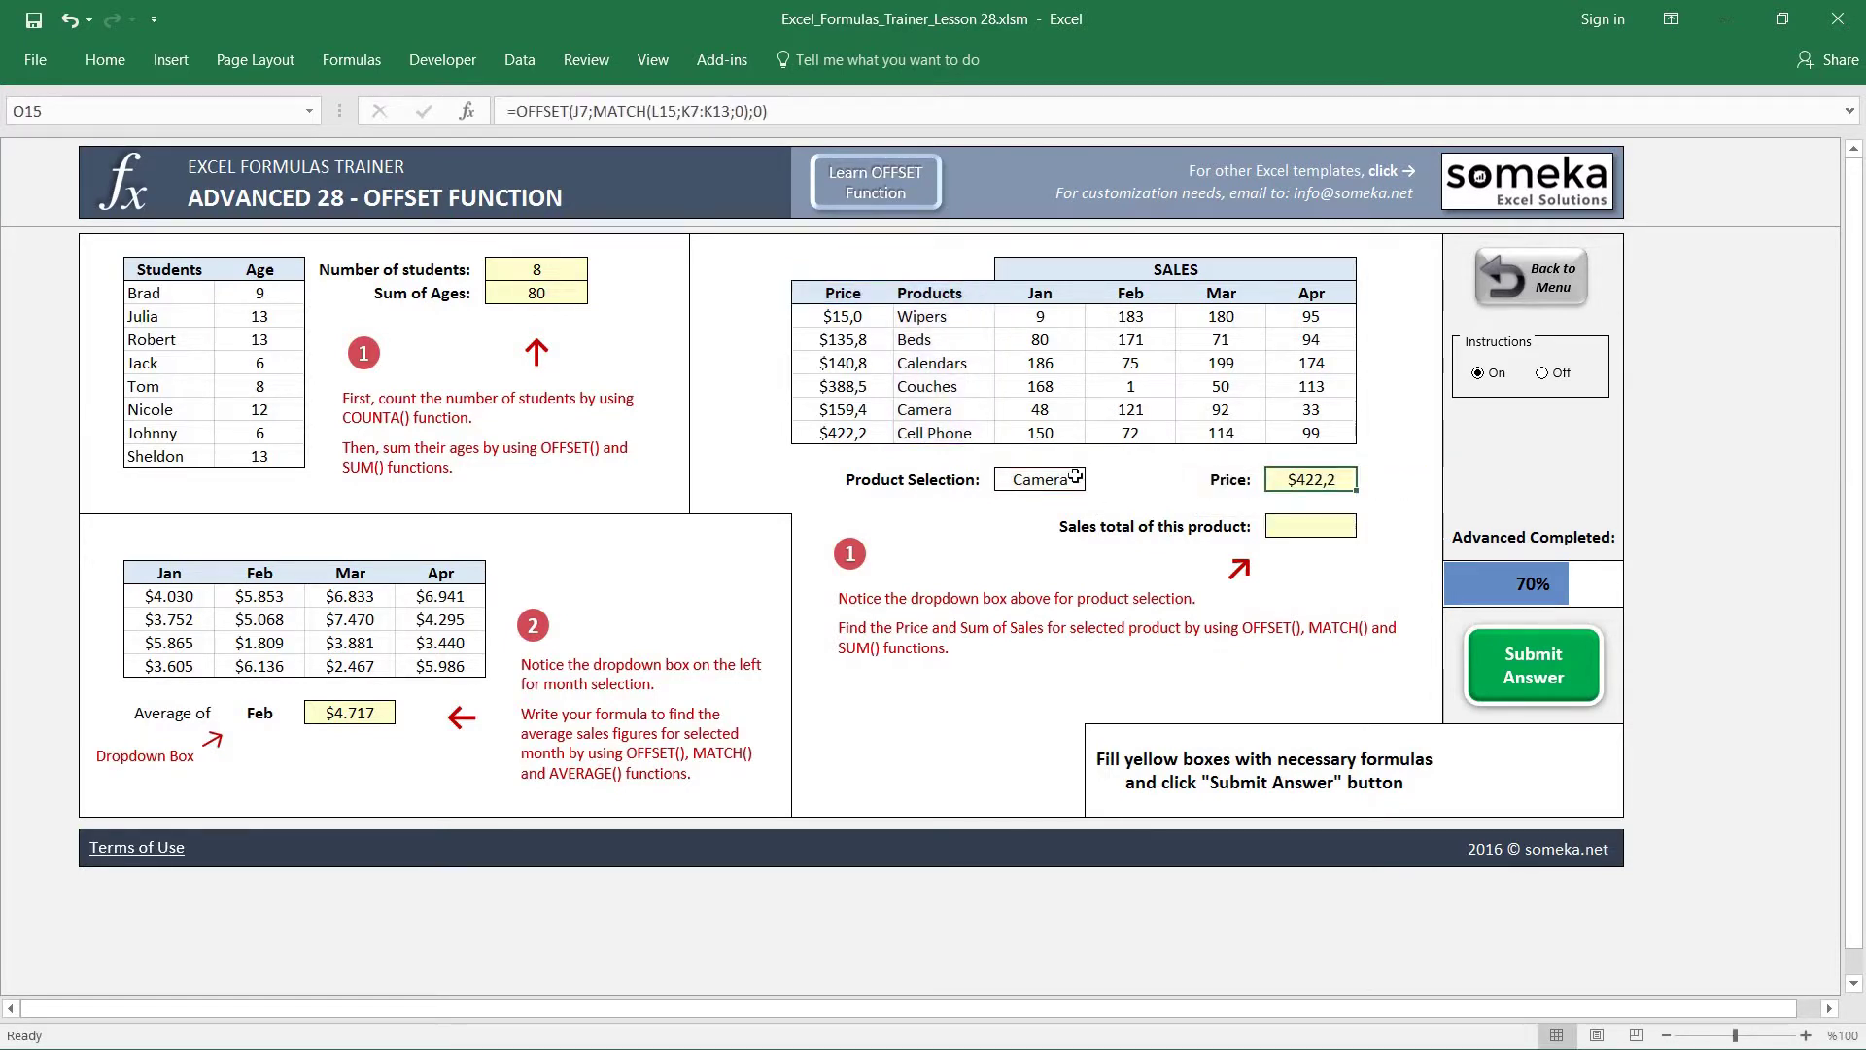
- Check Camera's $159,4 table price, then shift the MATCH lookup range to K8:K13 to return it
left_click(925, 410)
left_click(848, 406)
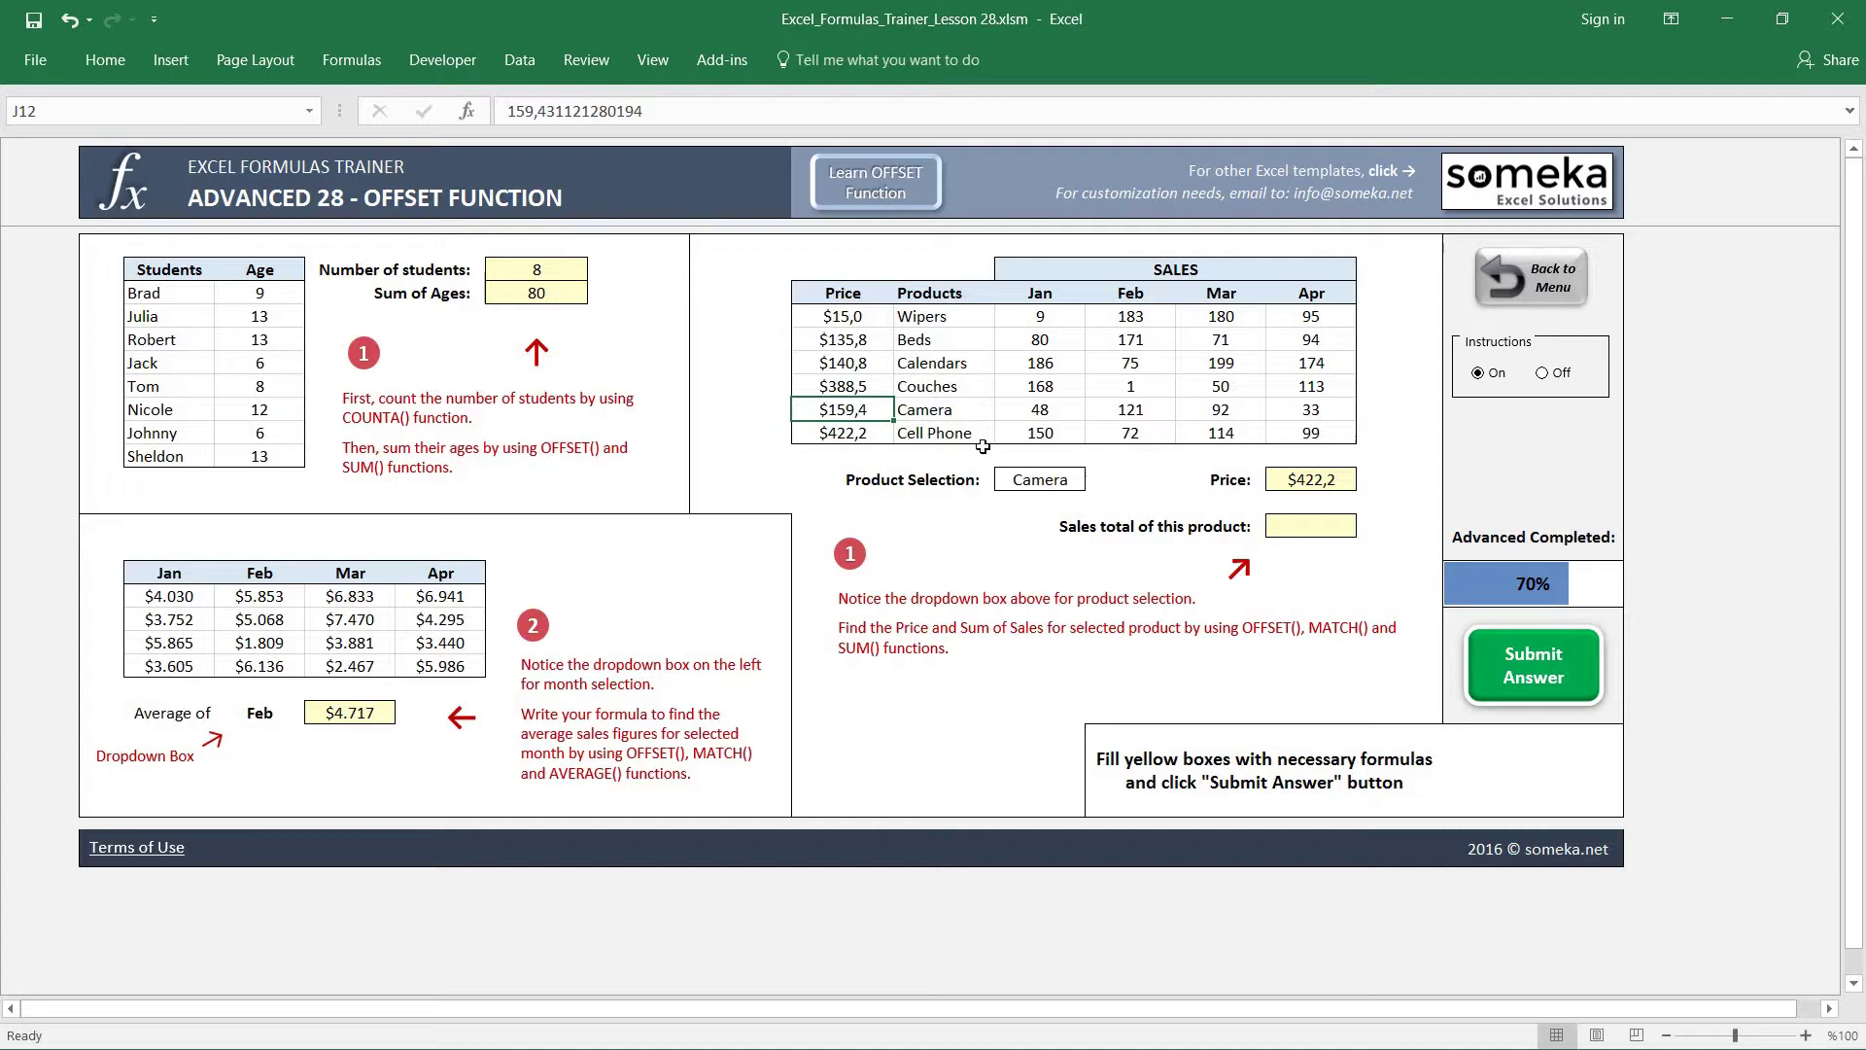
left_click(1313, 477)
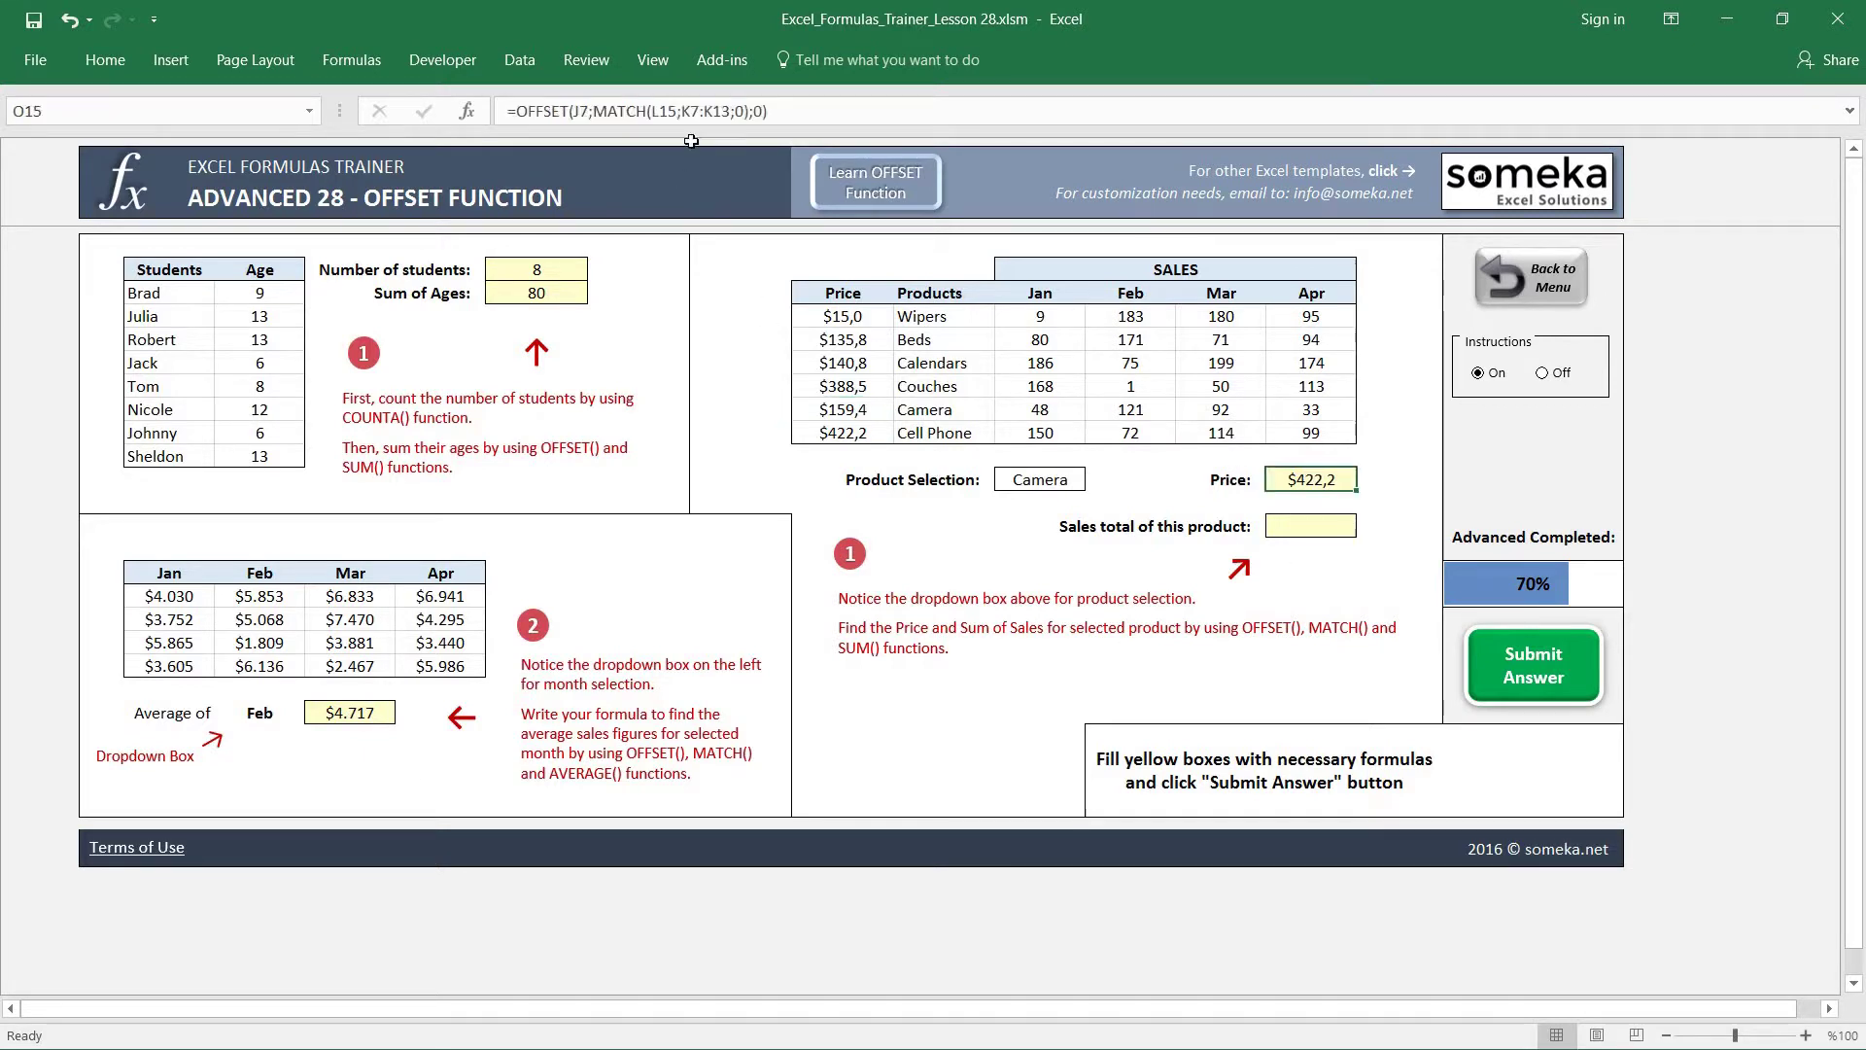
left_click(754, 105)
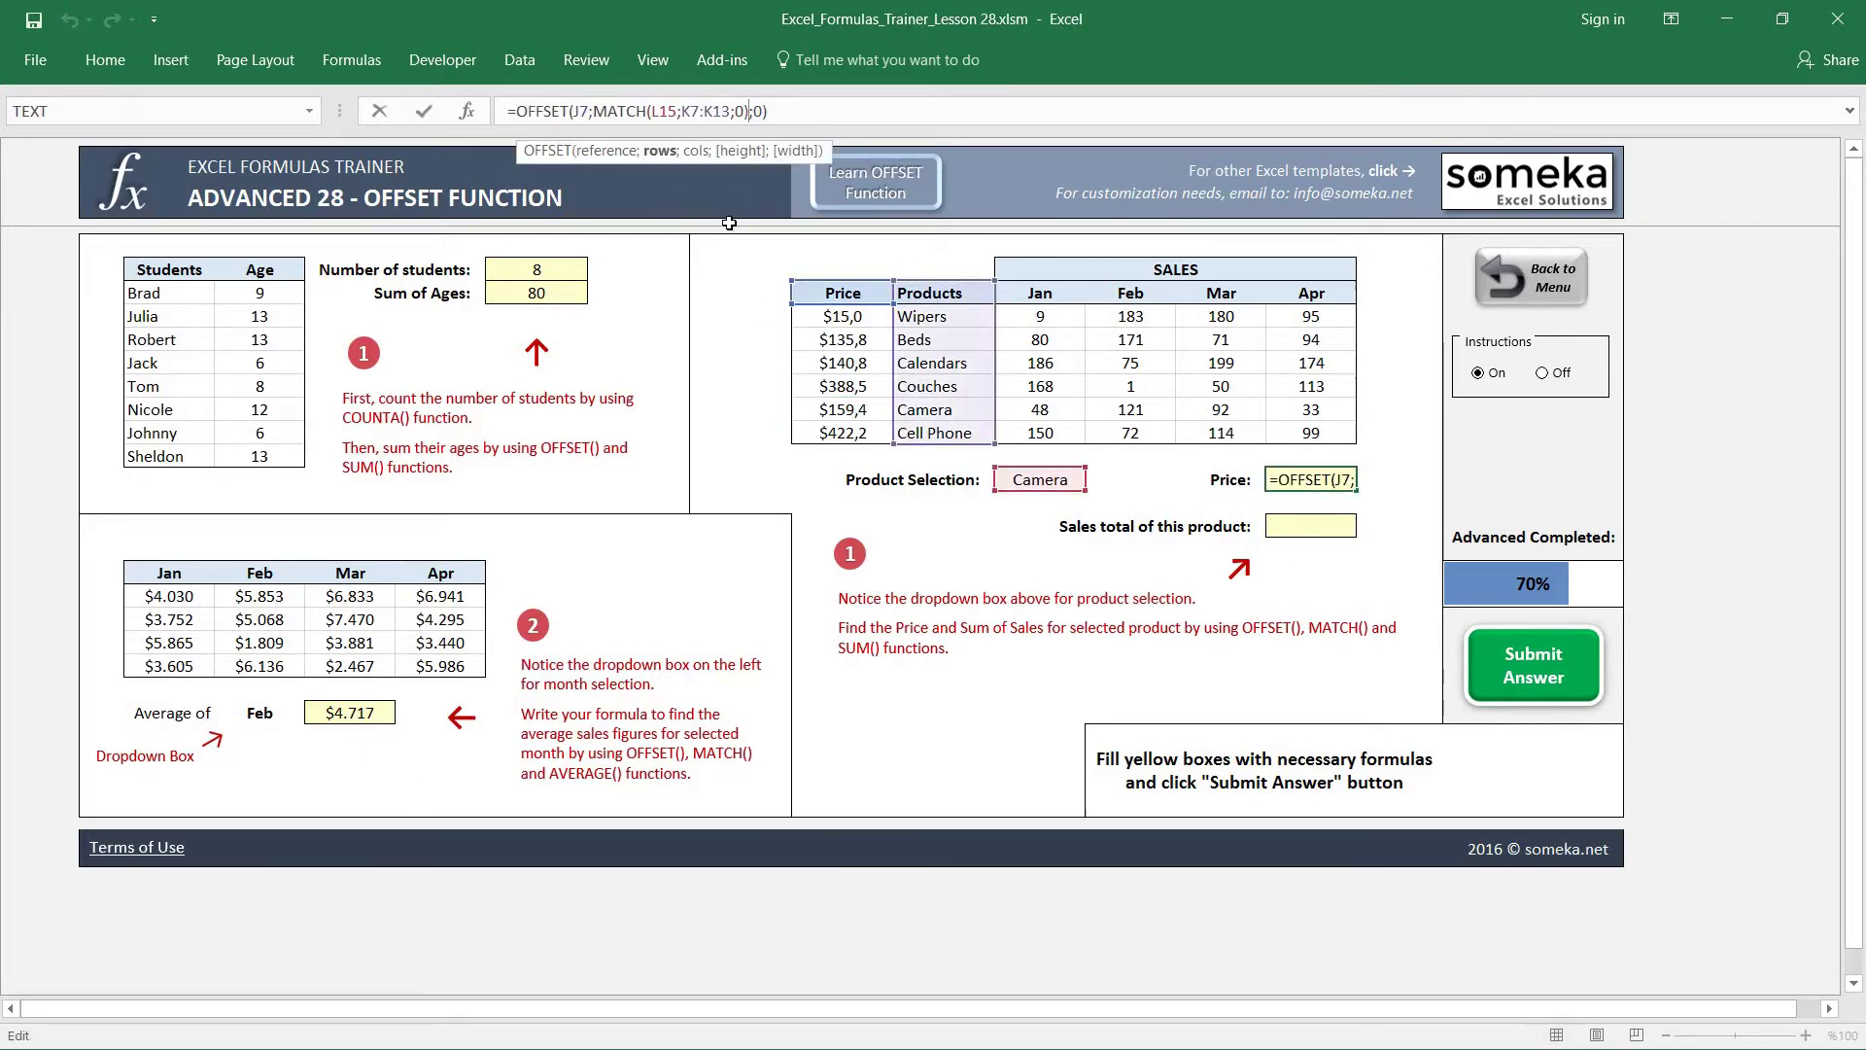
key("Return")
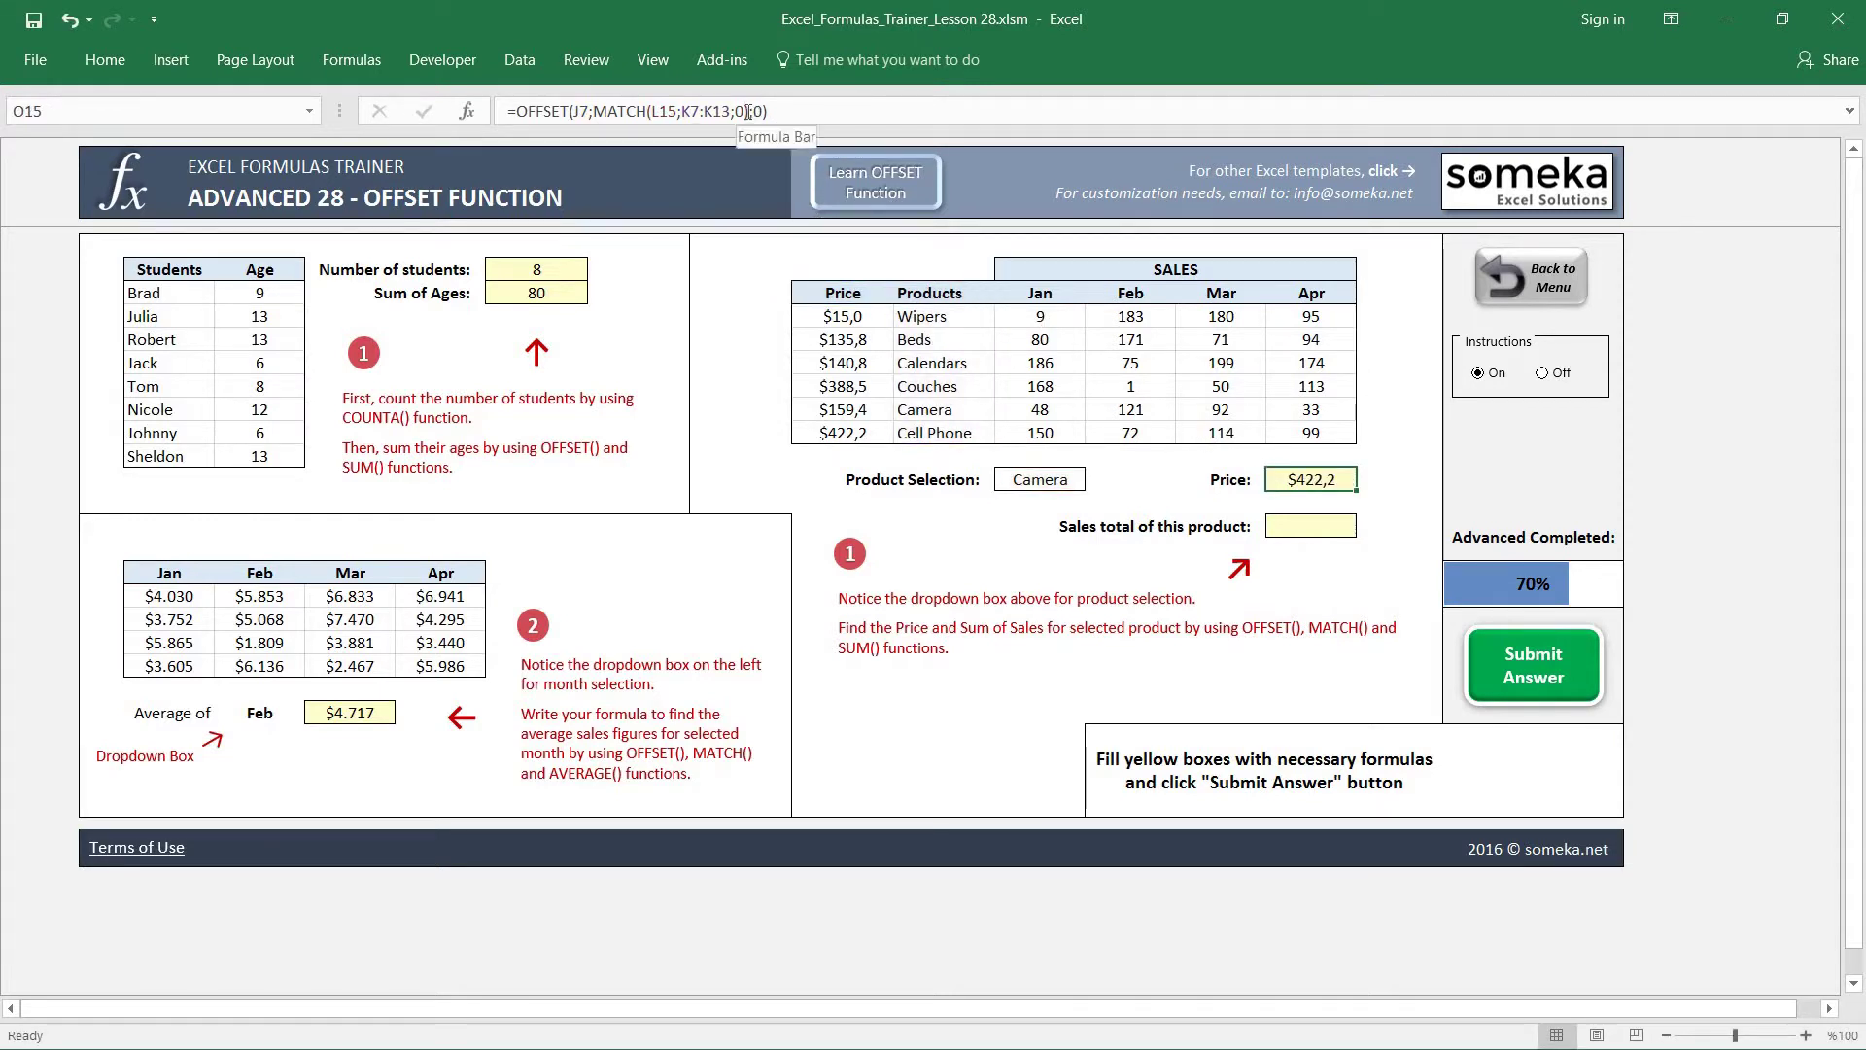
key("F2")
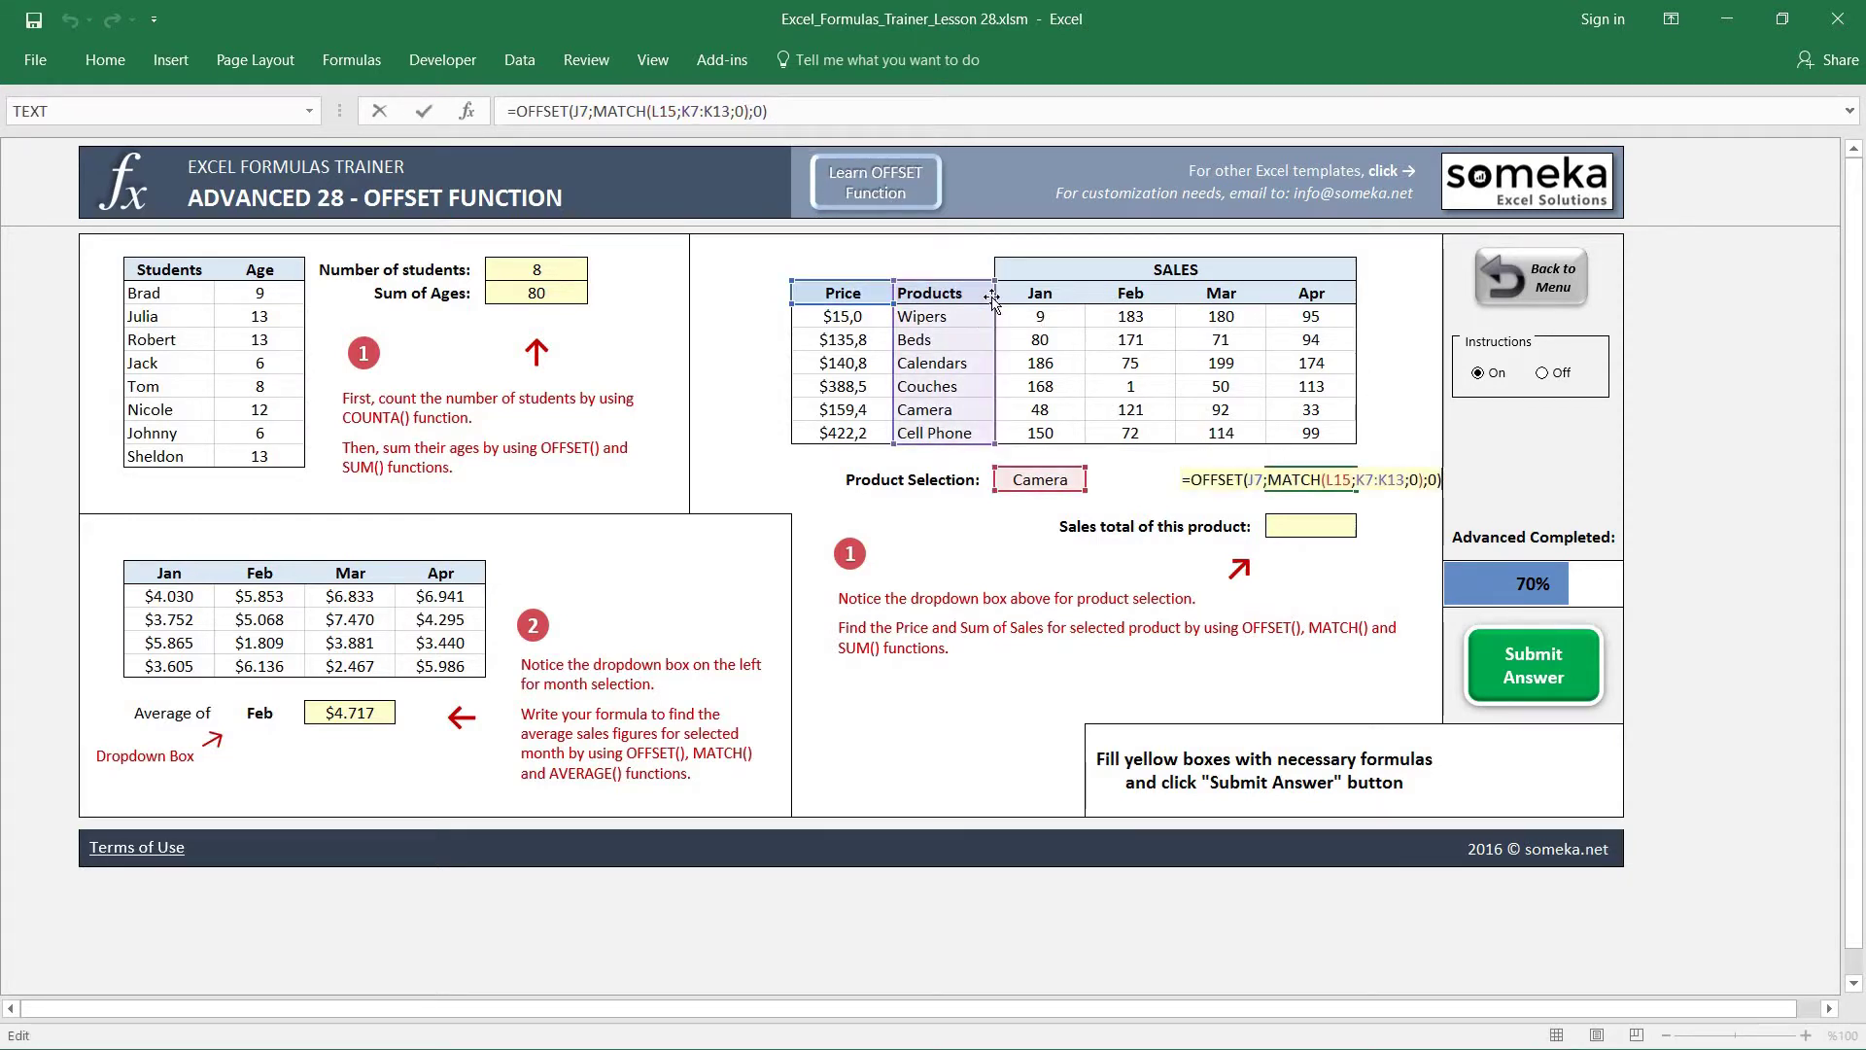
left_click_drag(993, 278, 992, 298)
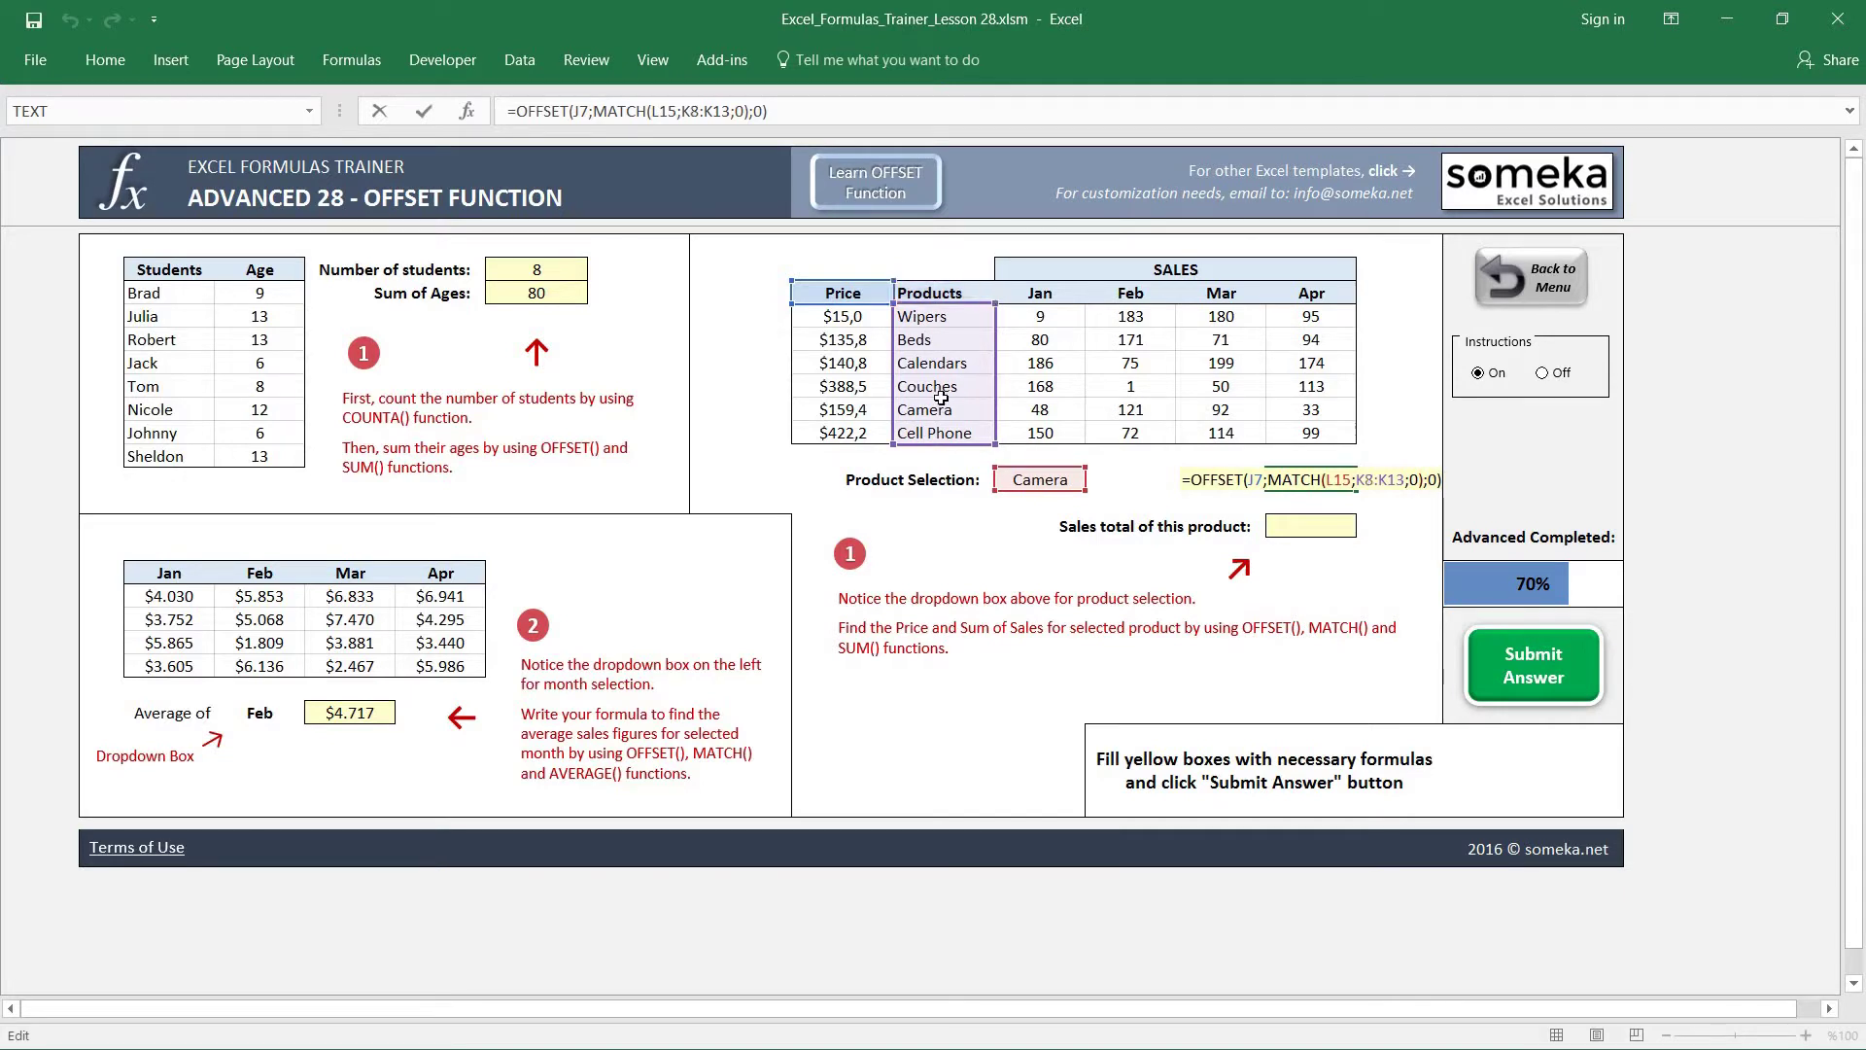
key("Return")
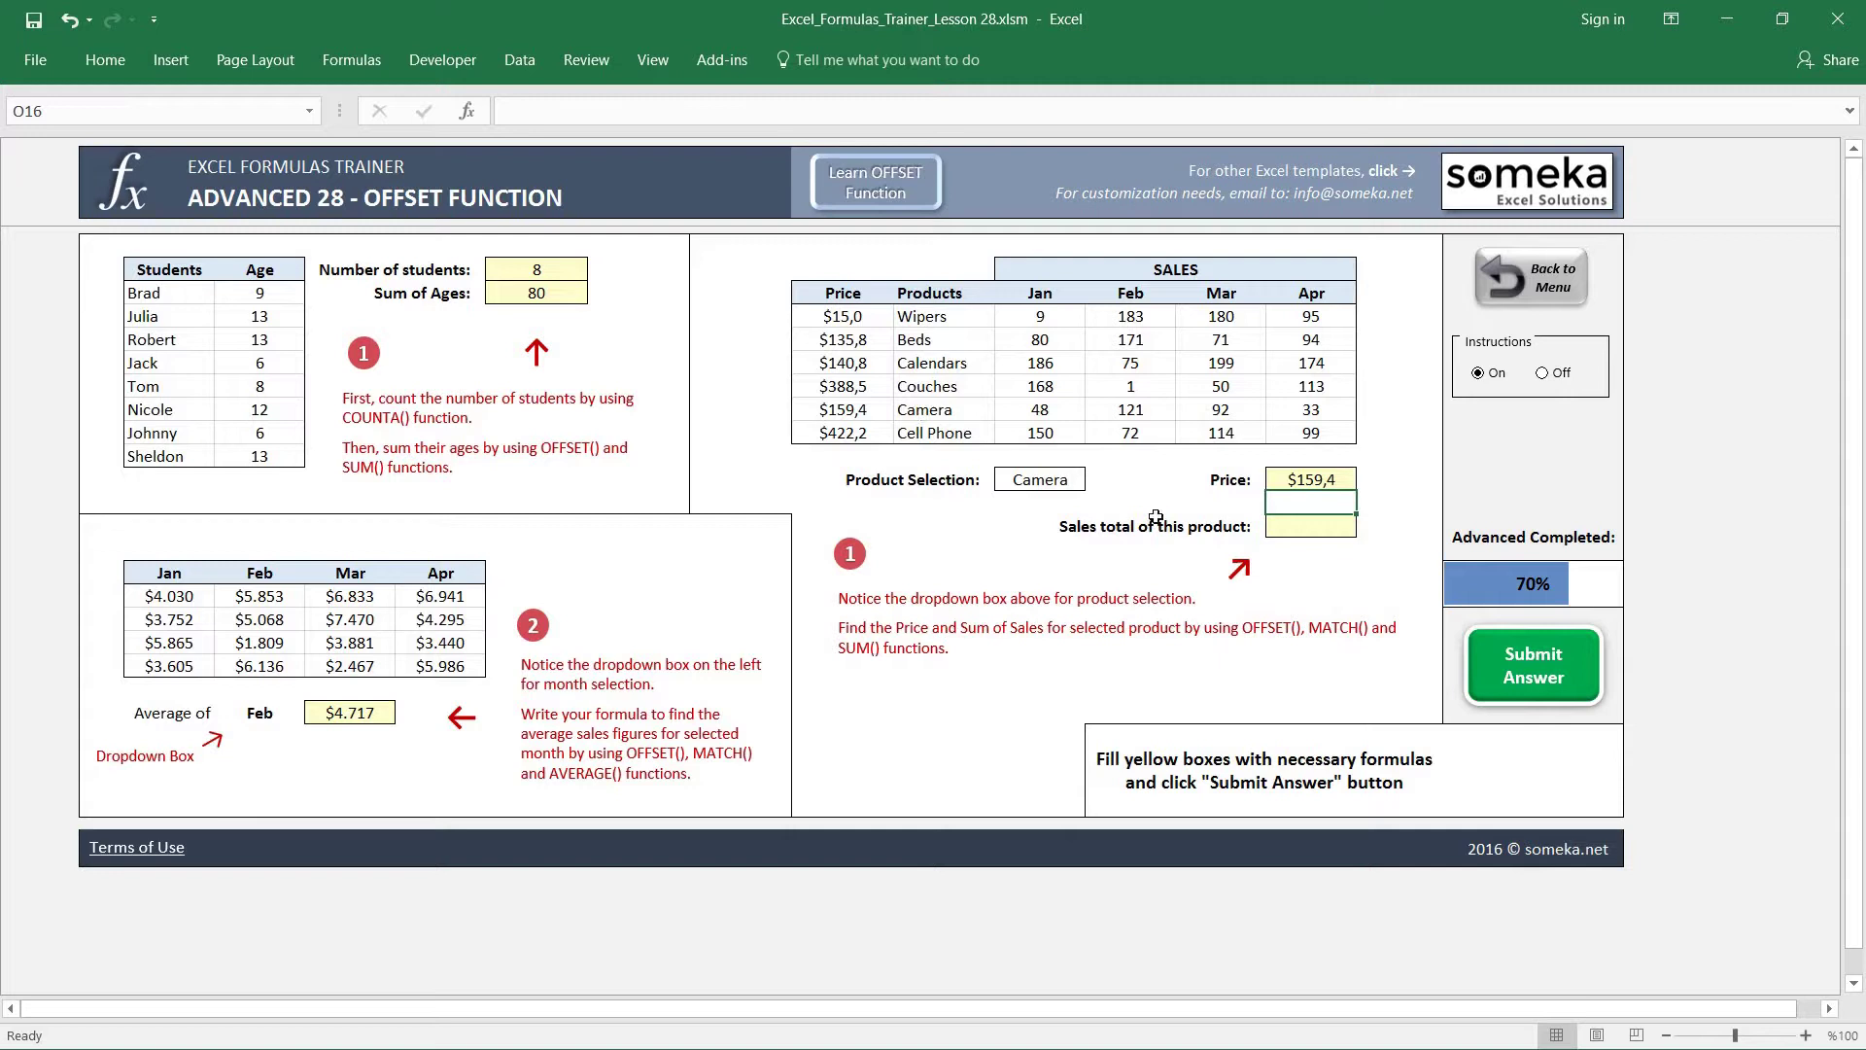
- Restore the lookup range to K7:K13, add a ;1 argument, and verify against Camera's row
left_click(1324, 478)
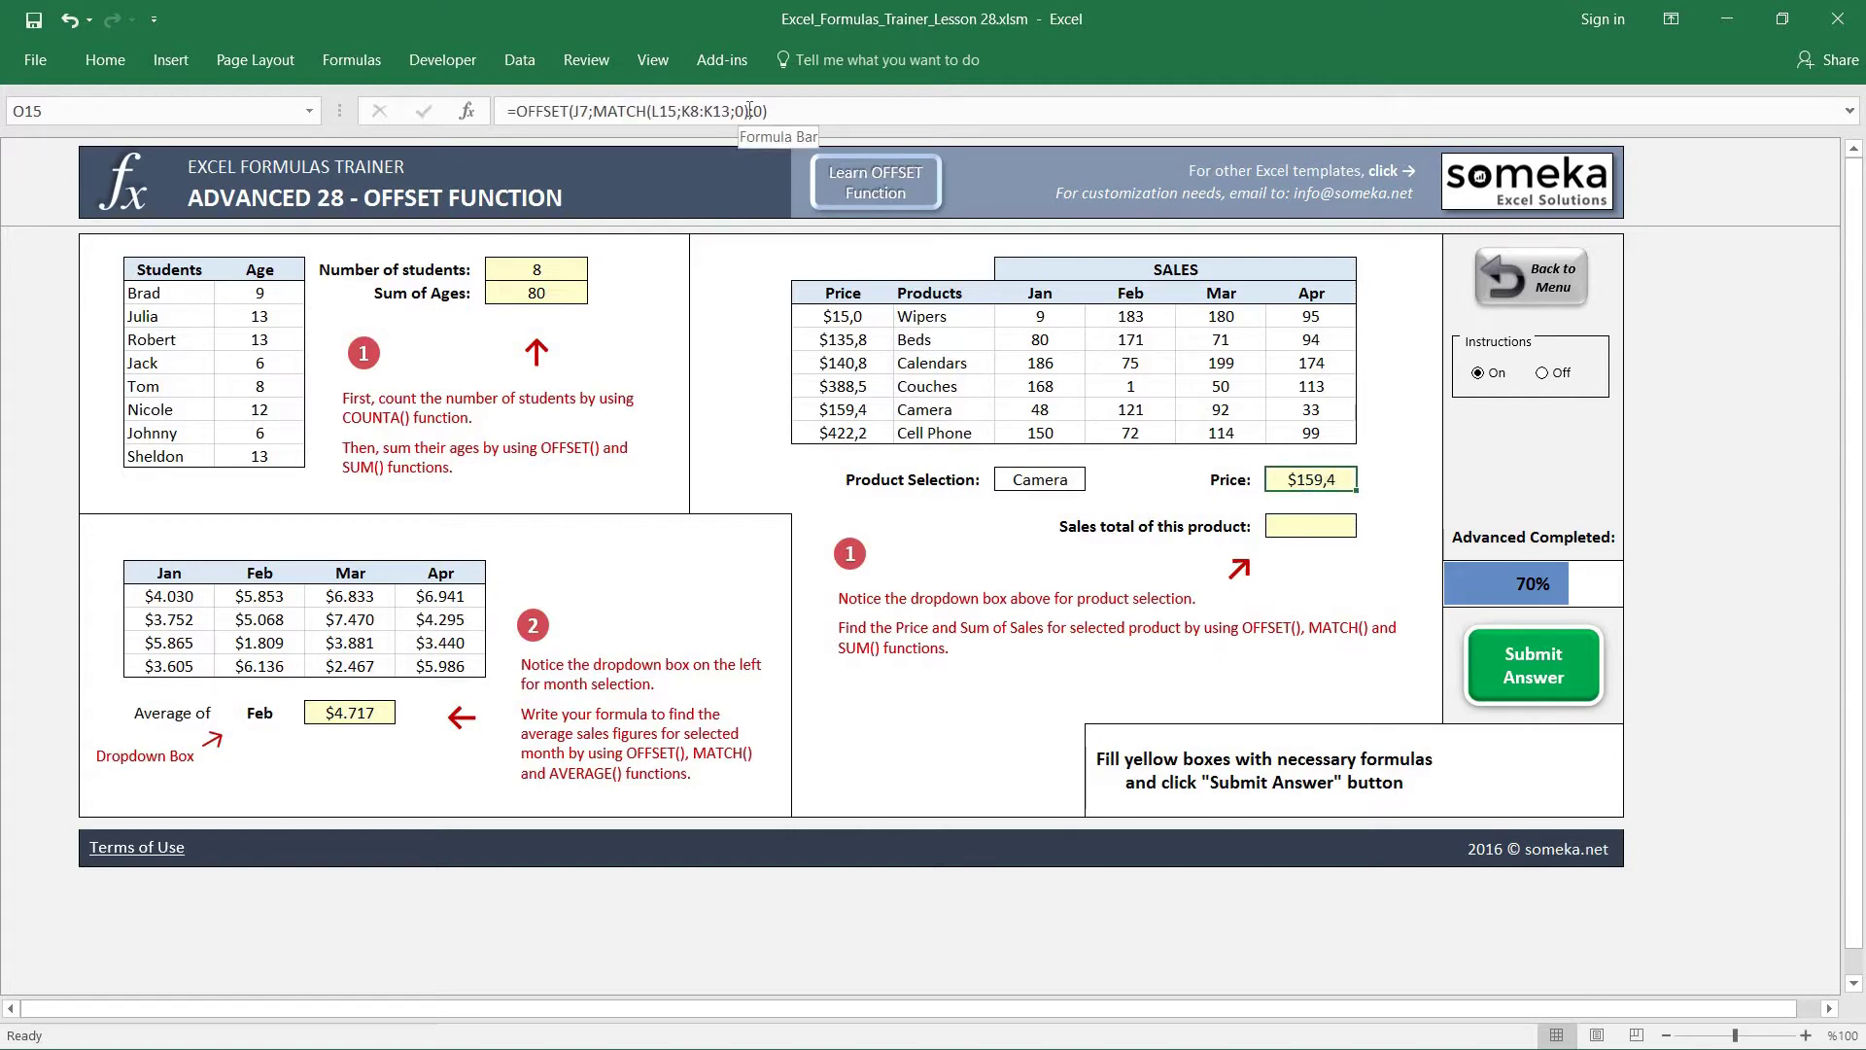
key("F2")
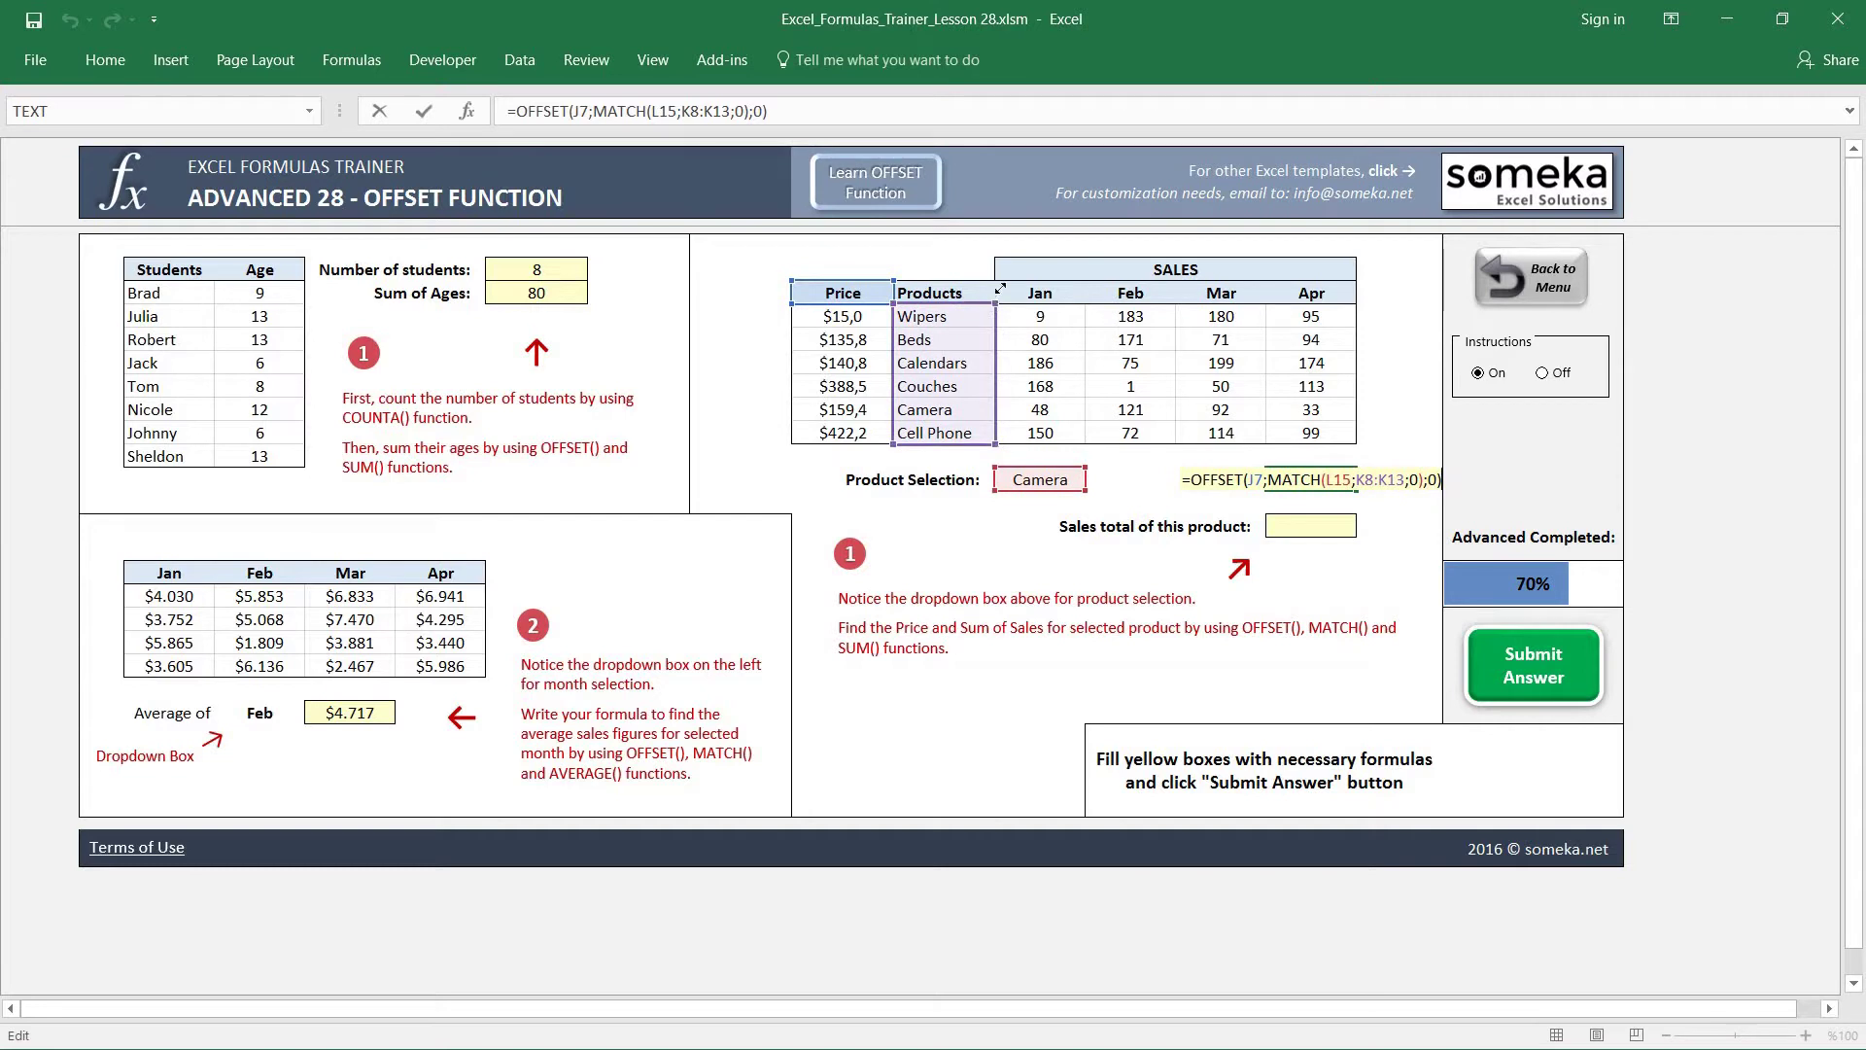
left_click_drag(1000, 288, 997, 284)
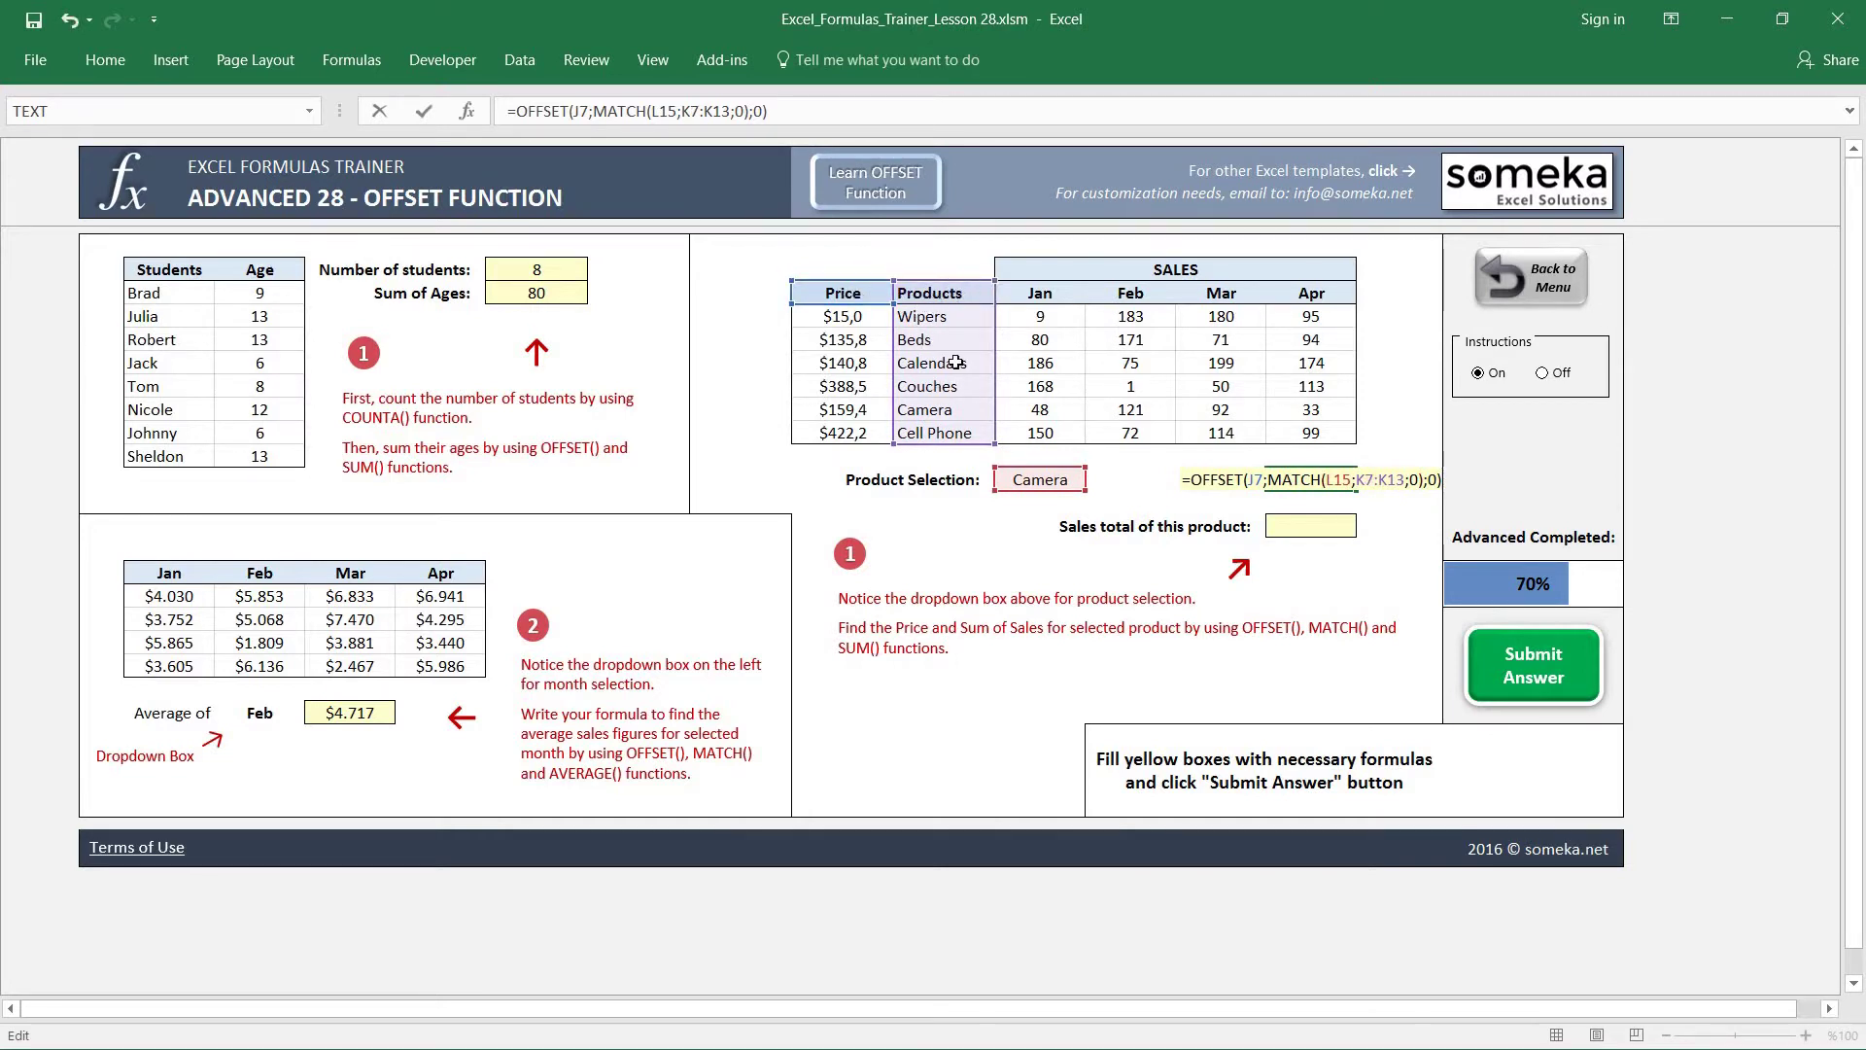
left_click(751, 112)
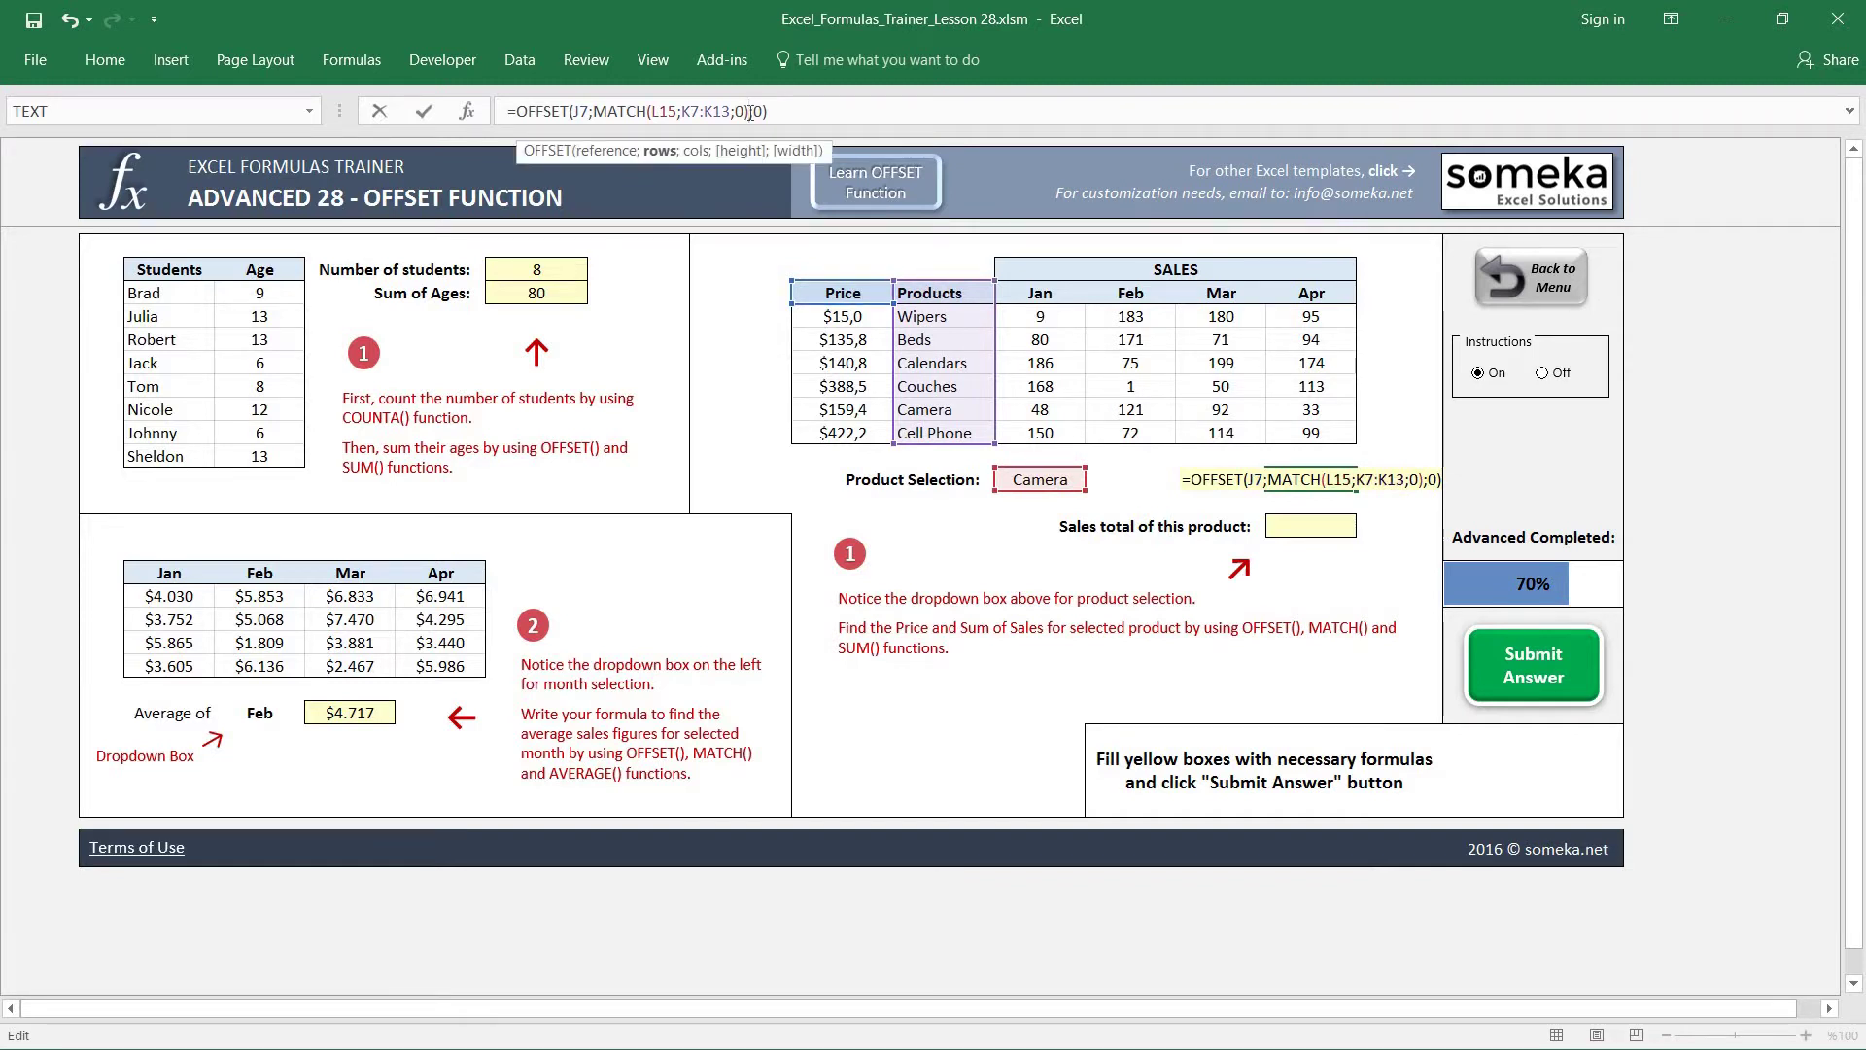
type(";1")
key("Return")
key("Up")
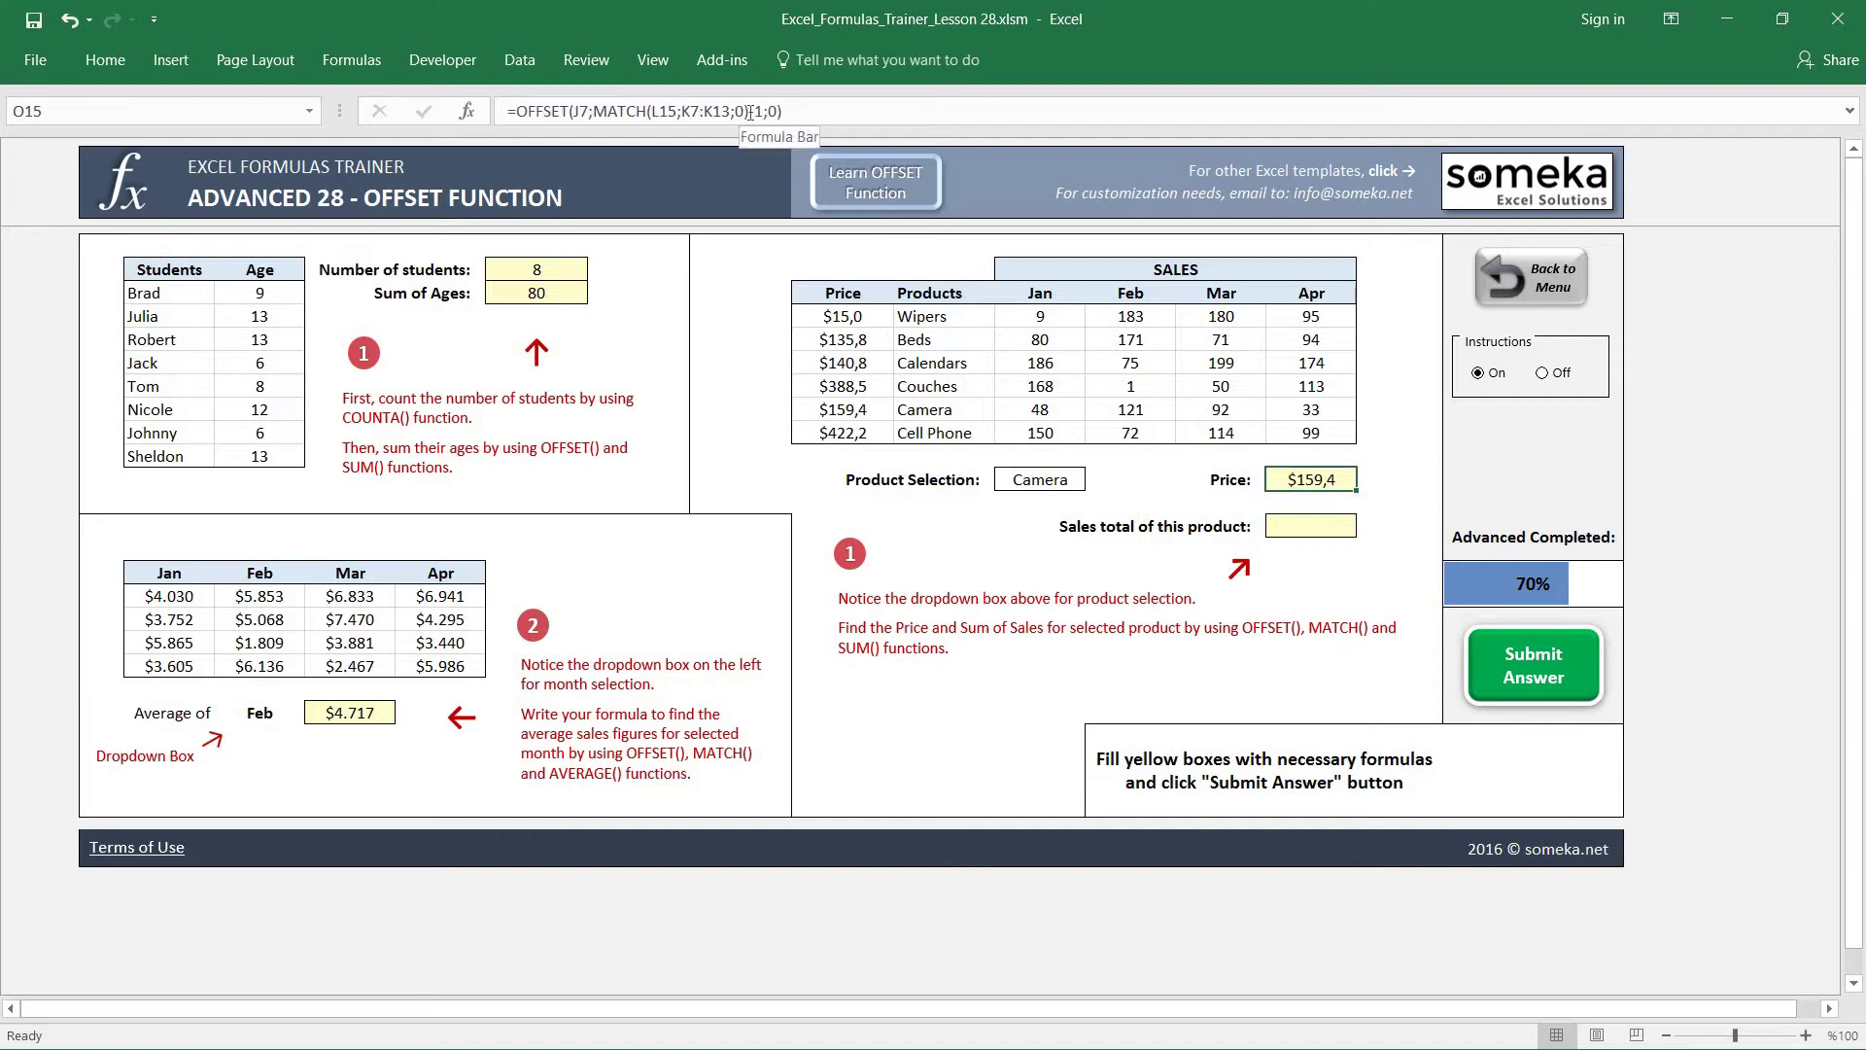
left_click(951, 409)
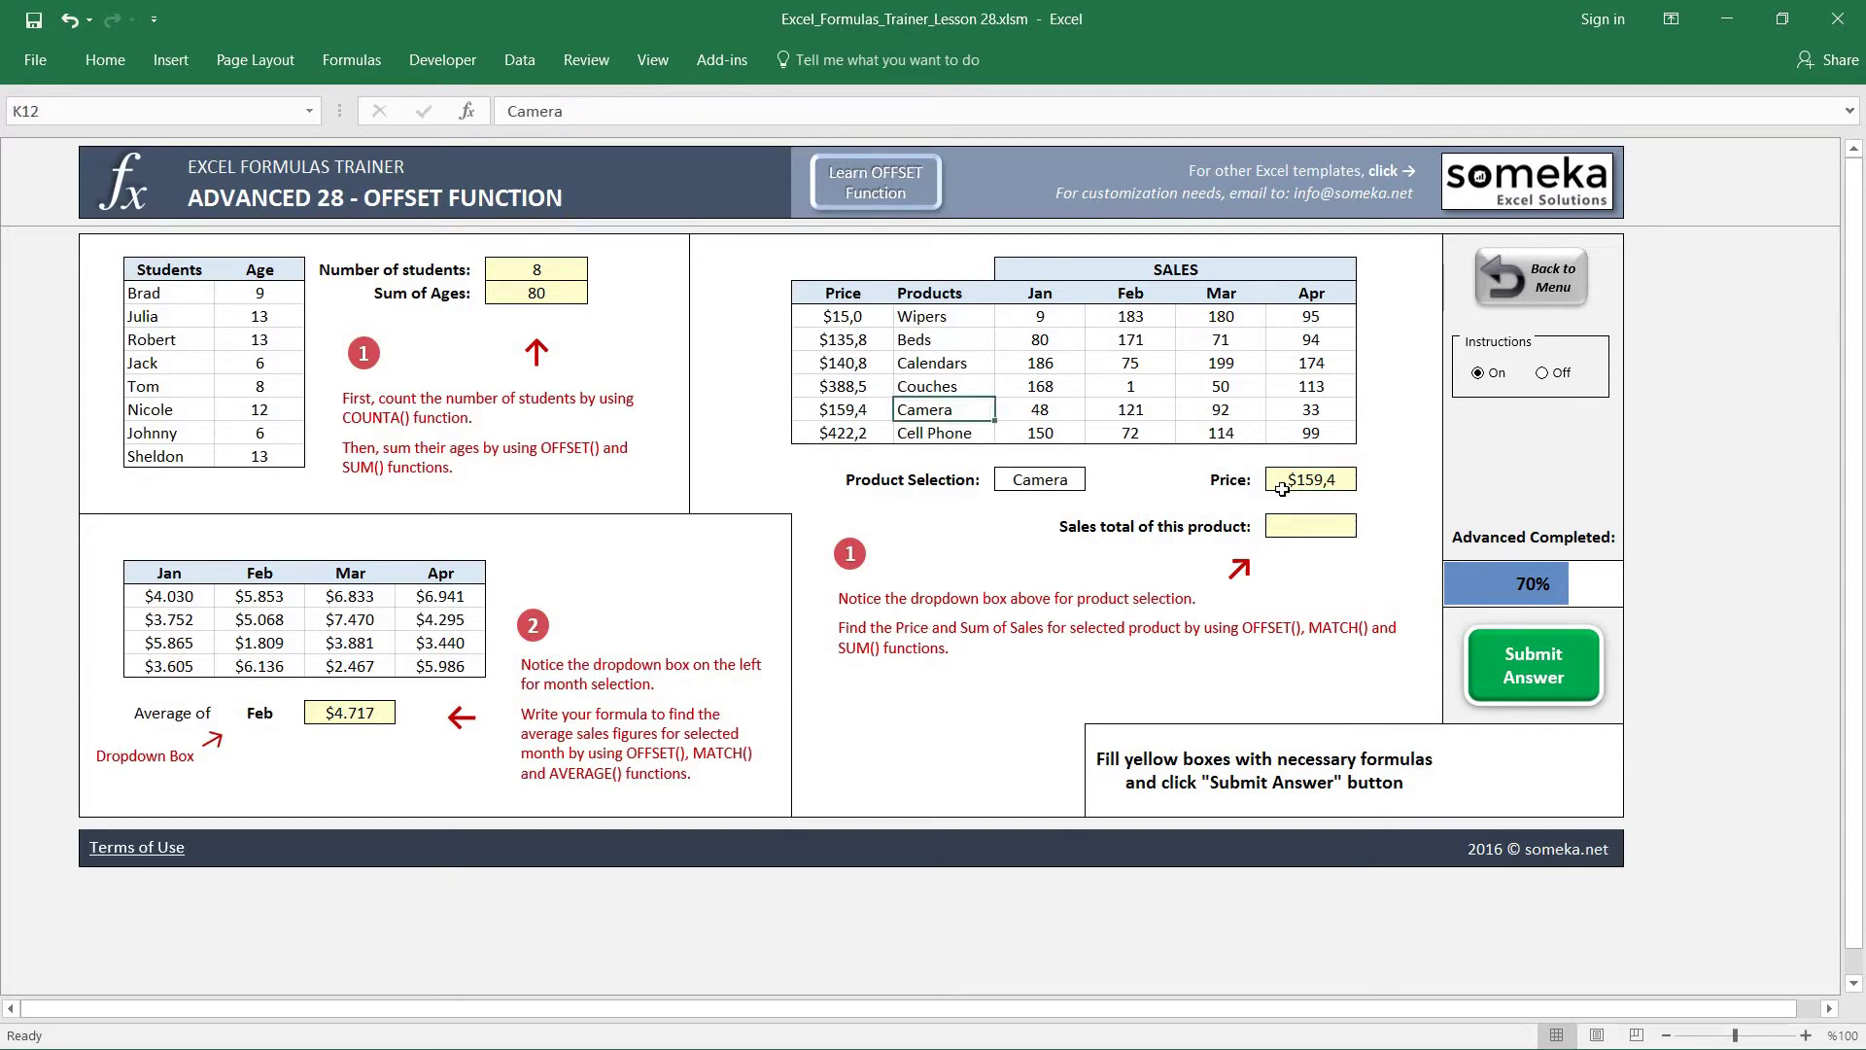
- In the Sales total box, begin an OFFSET formula anchored on the Jan header L7
left_click(1302, 525)
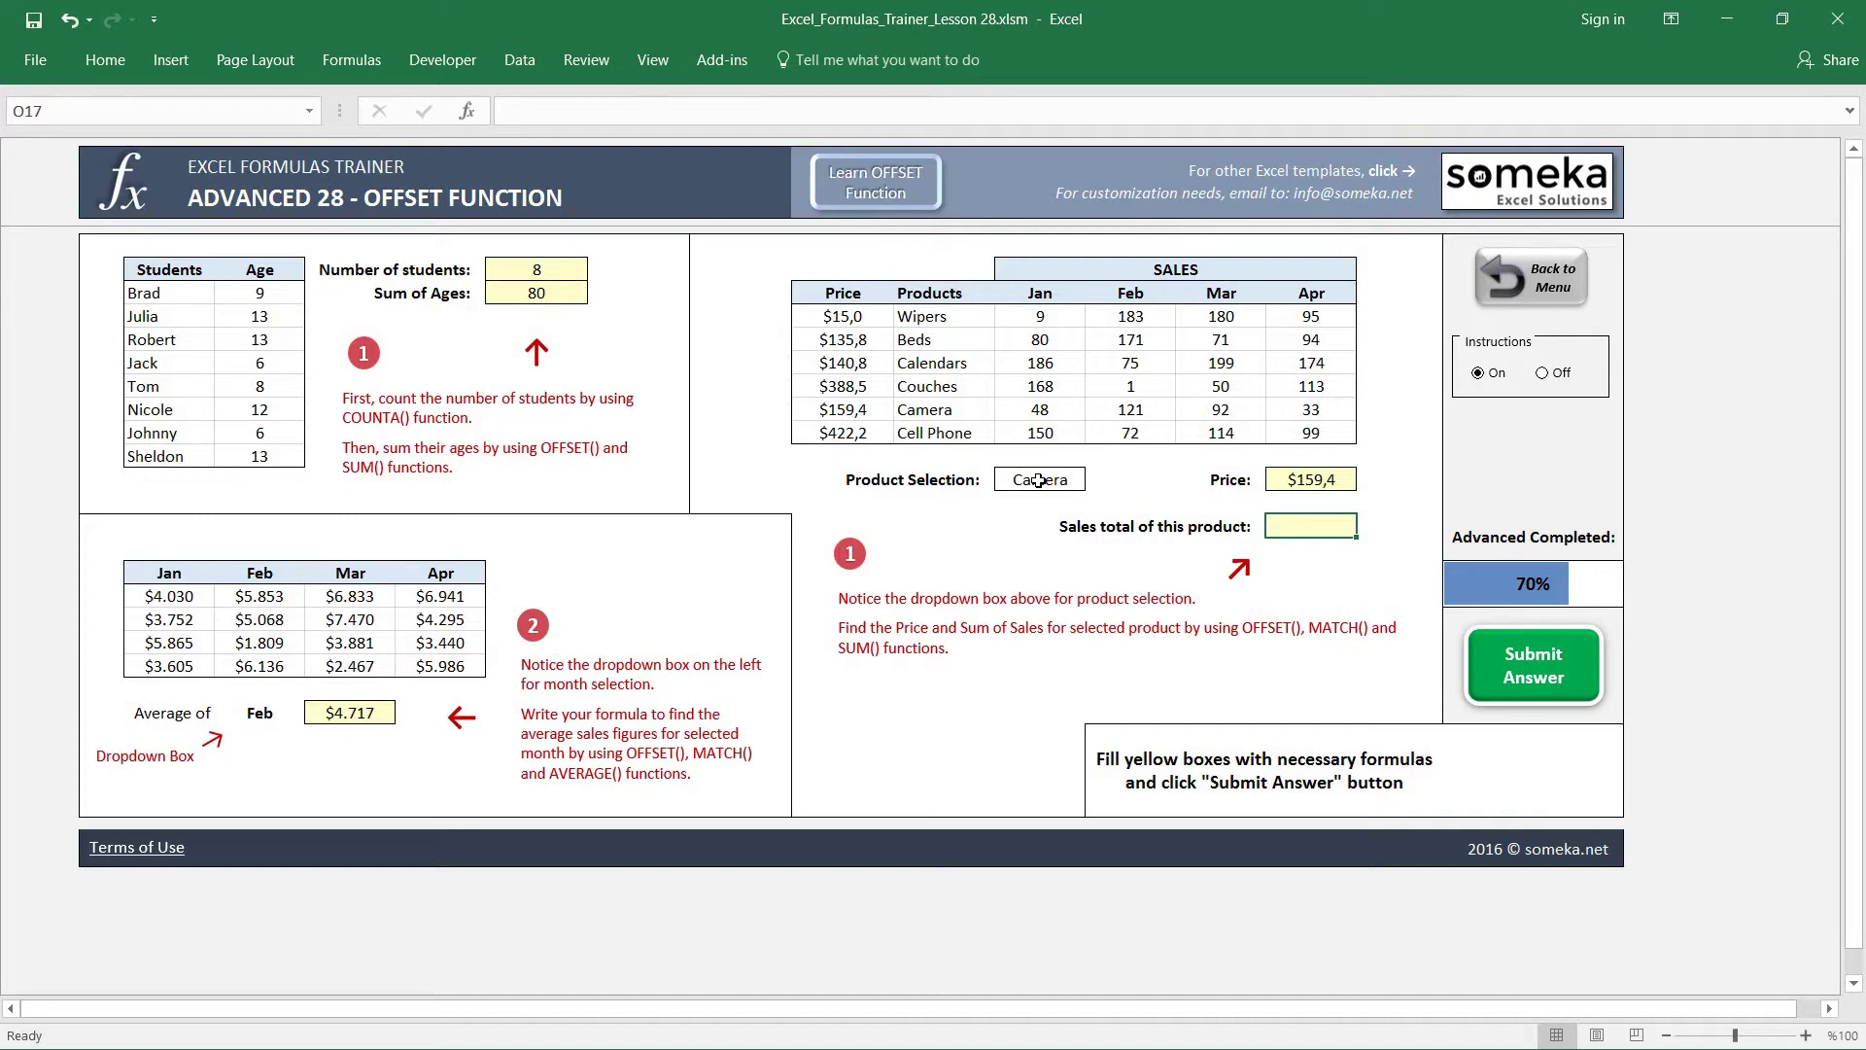
left_click(1039, 480)
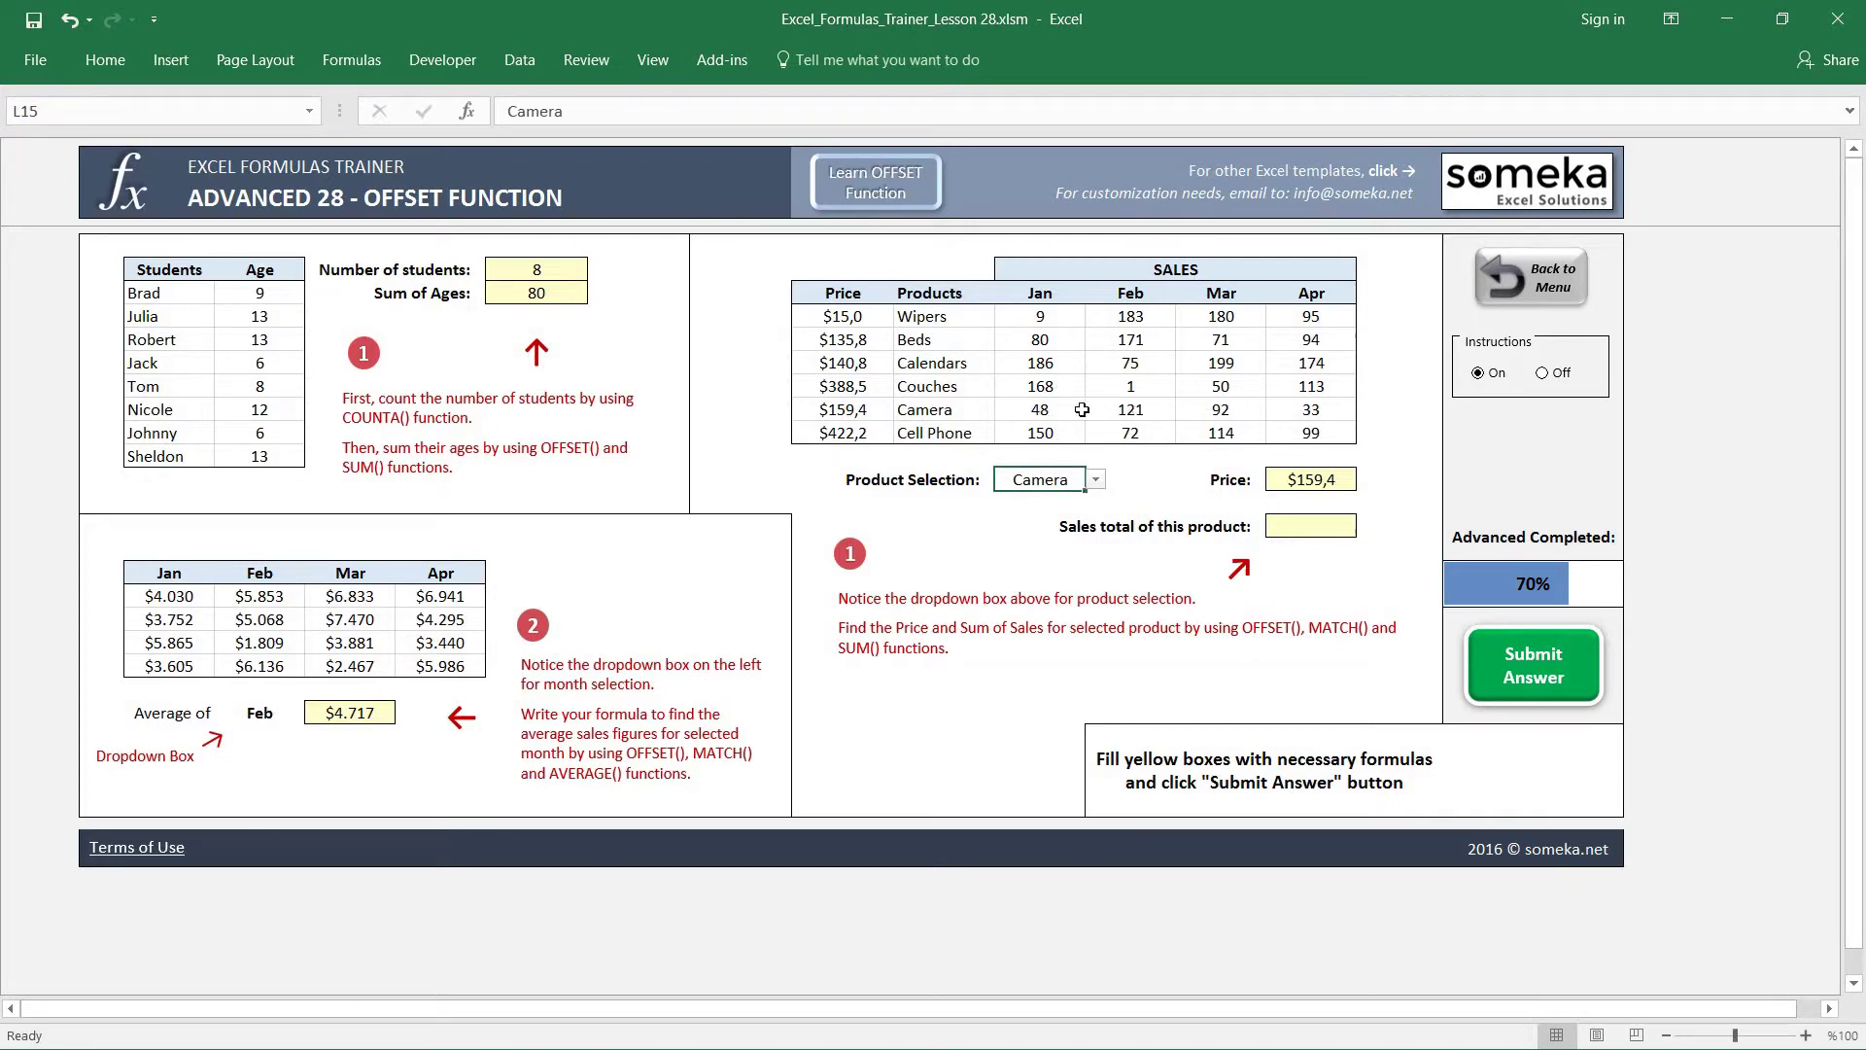
left_click(1304, 524)
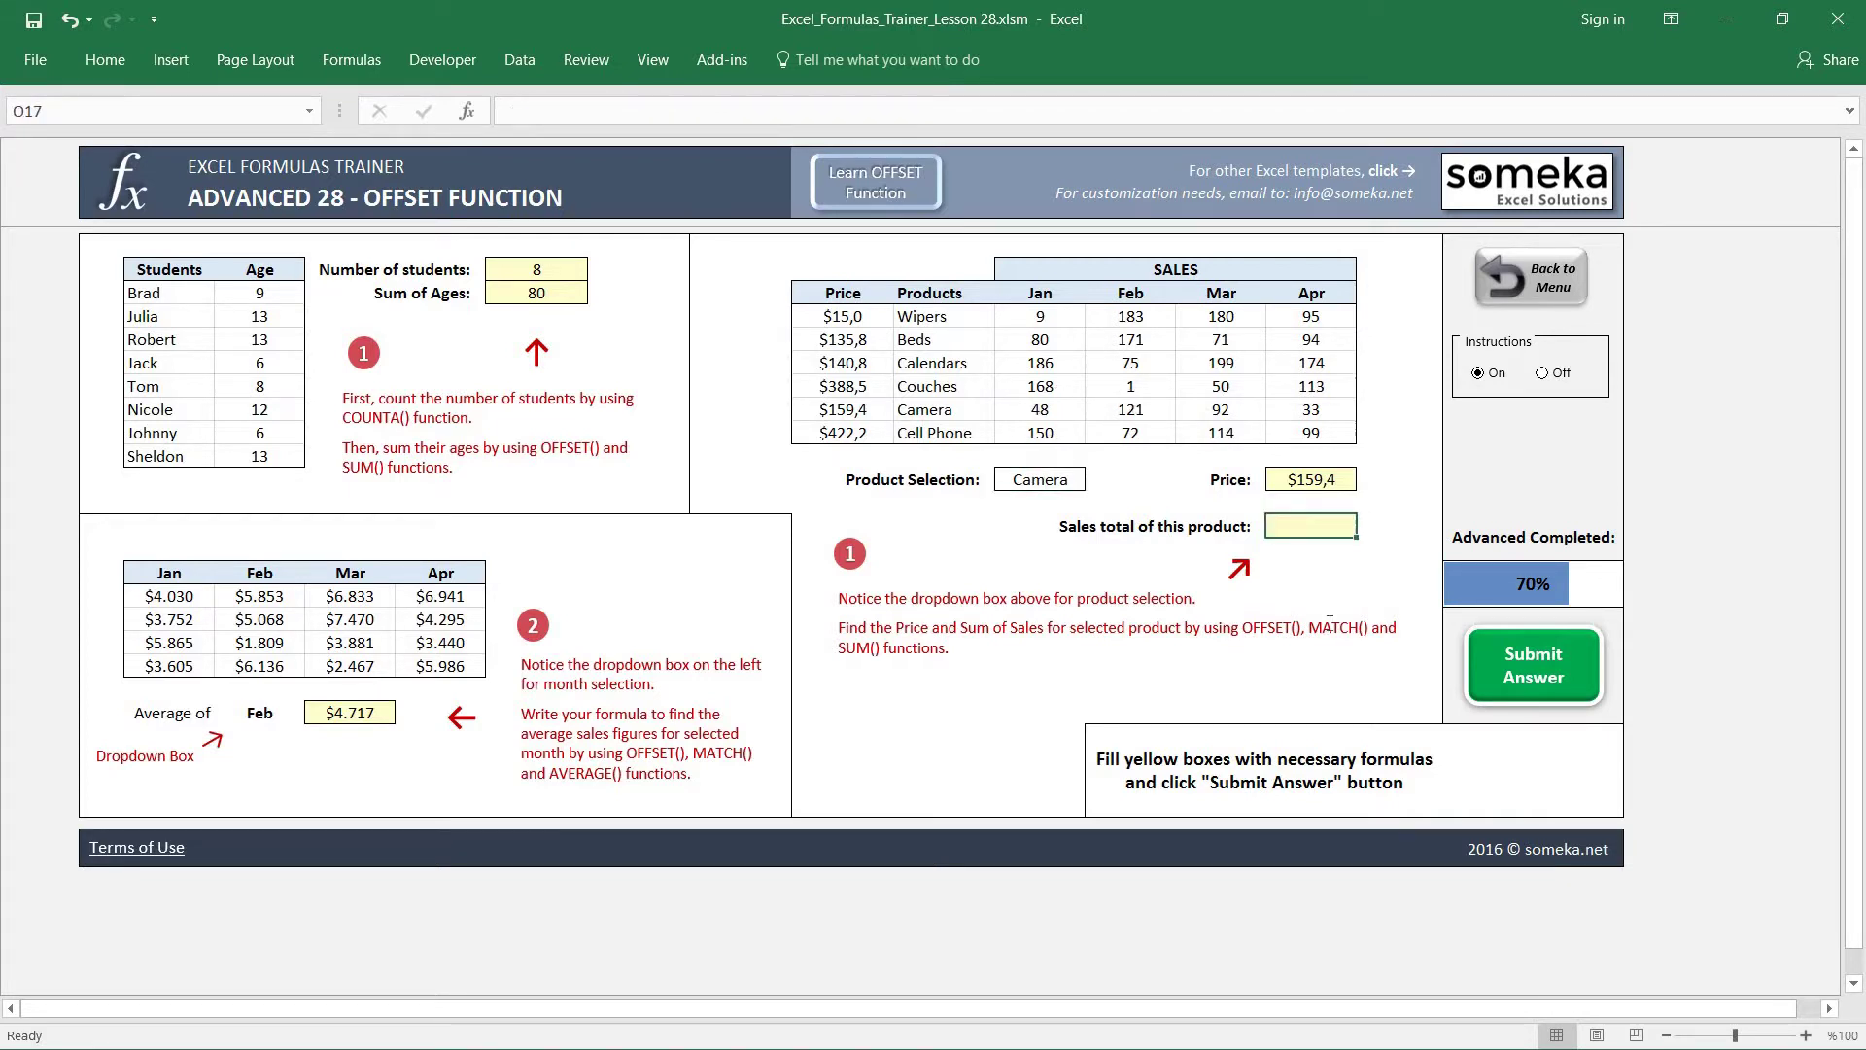
type("=OFFSET(")
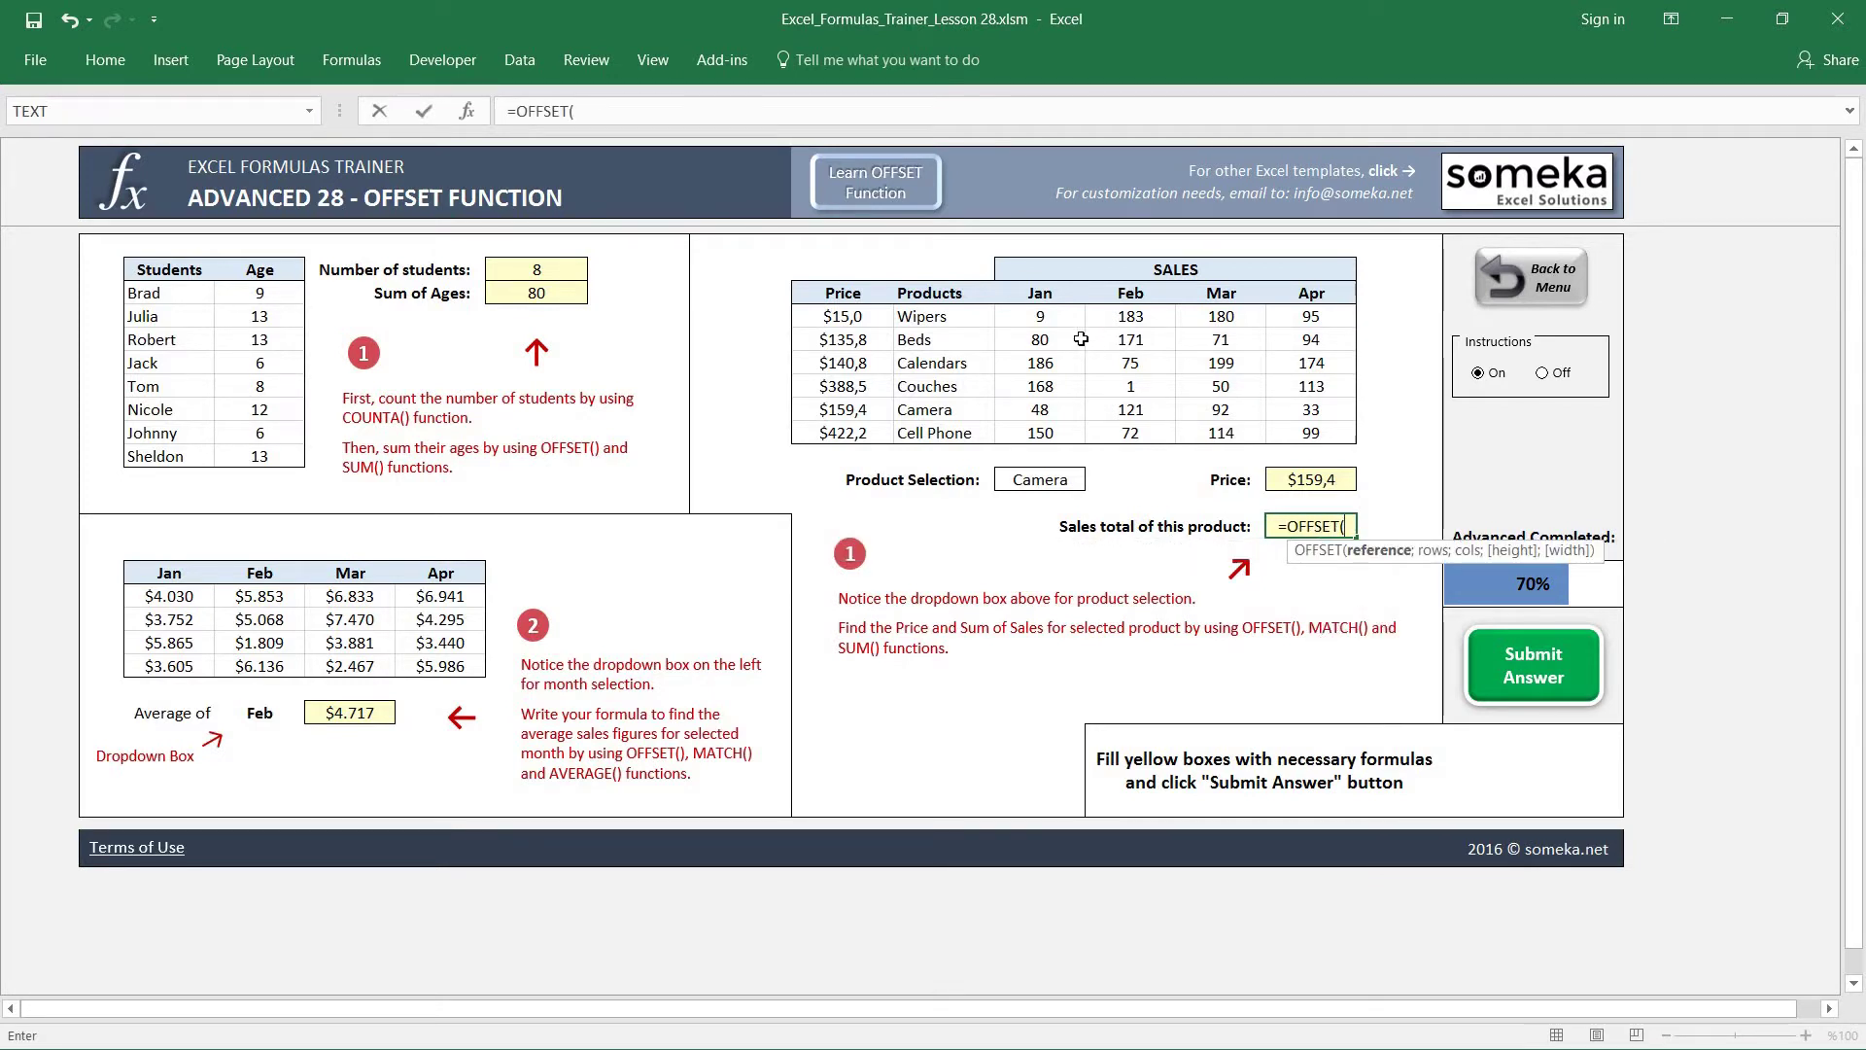
left_click(1033, 294)
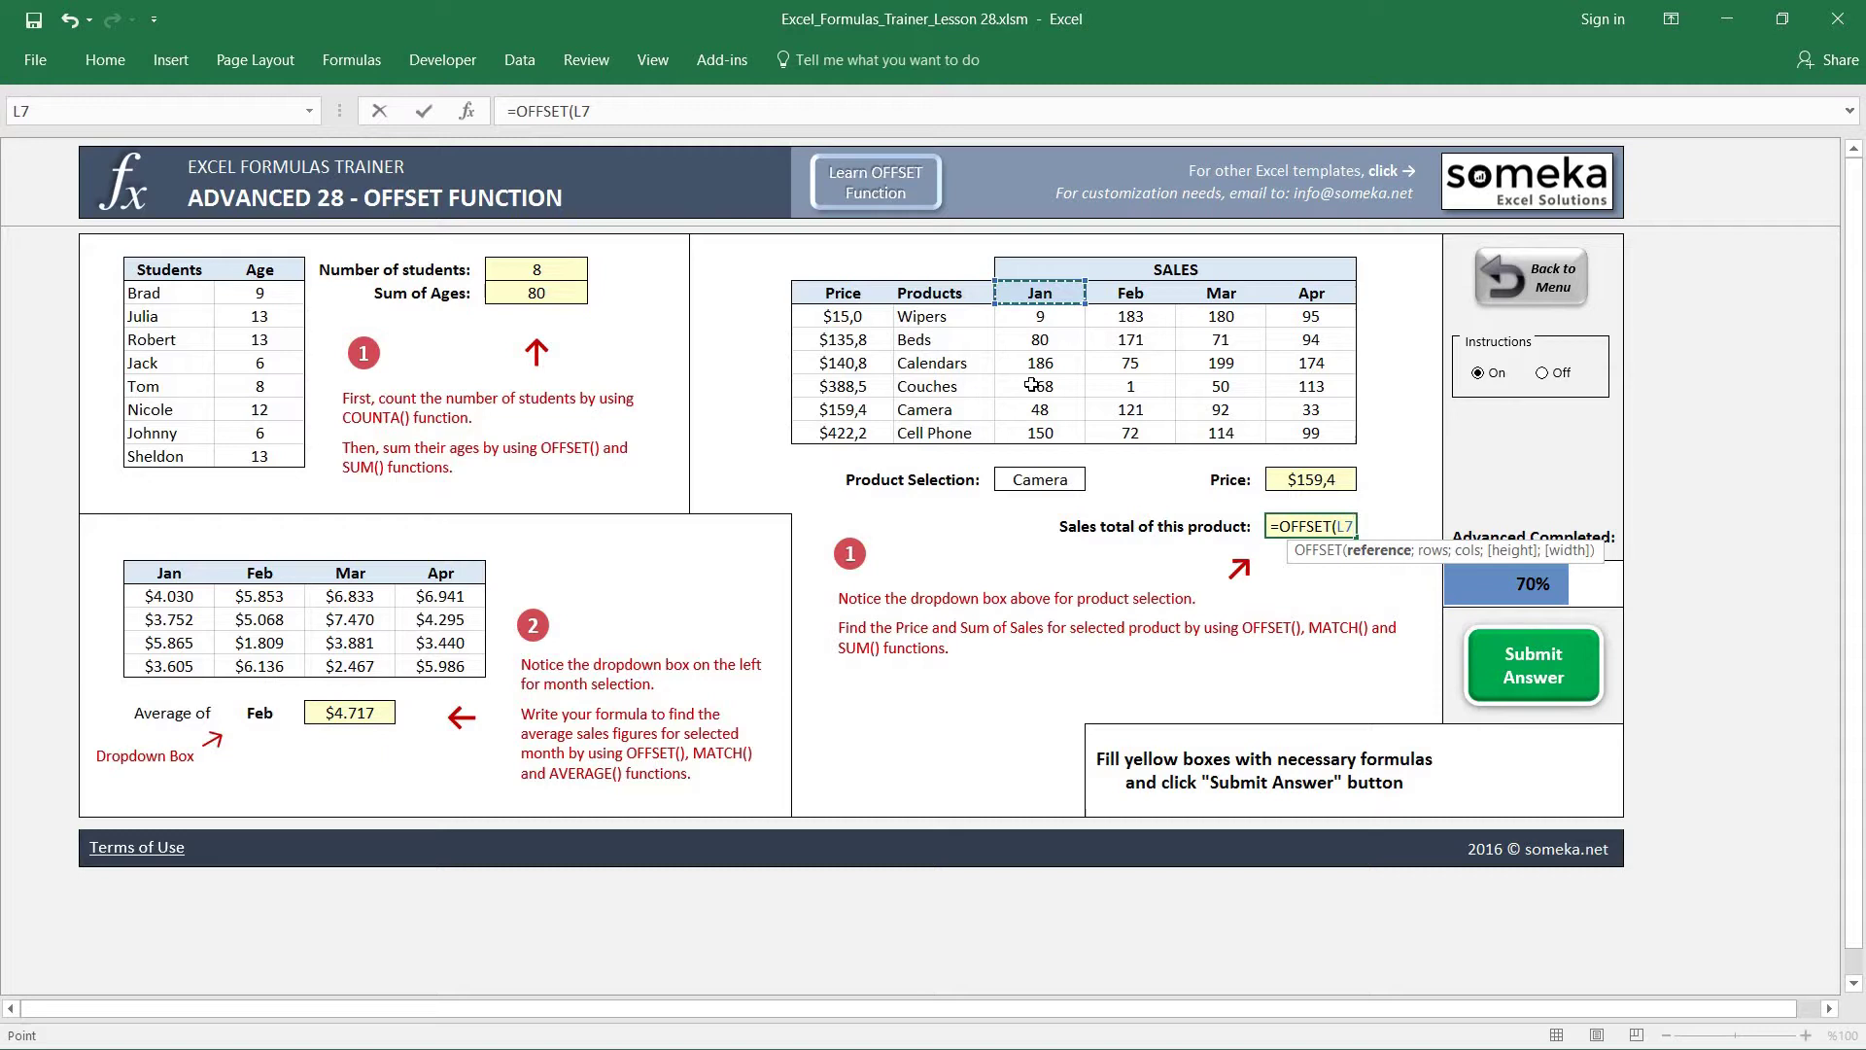
type(";")
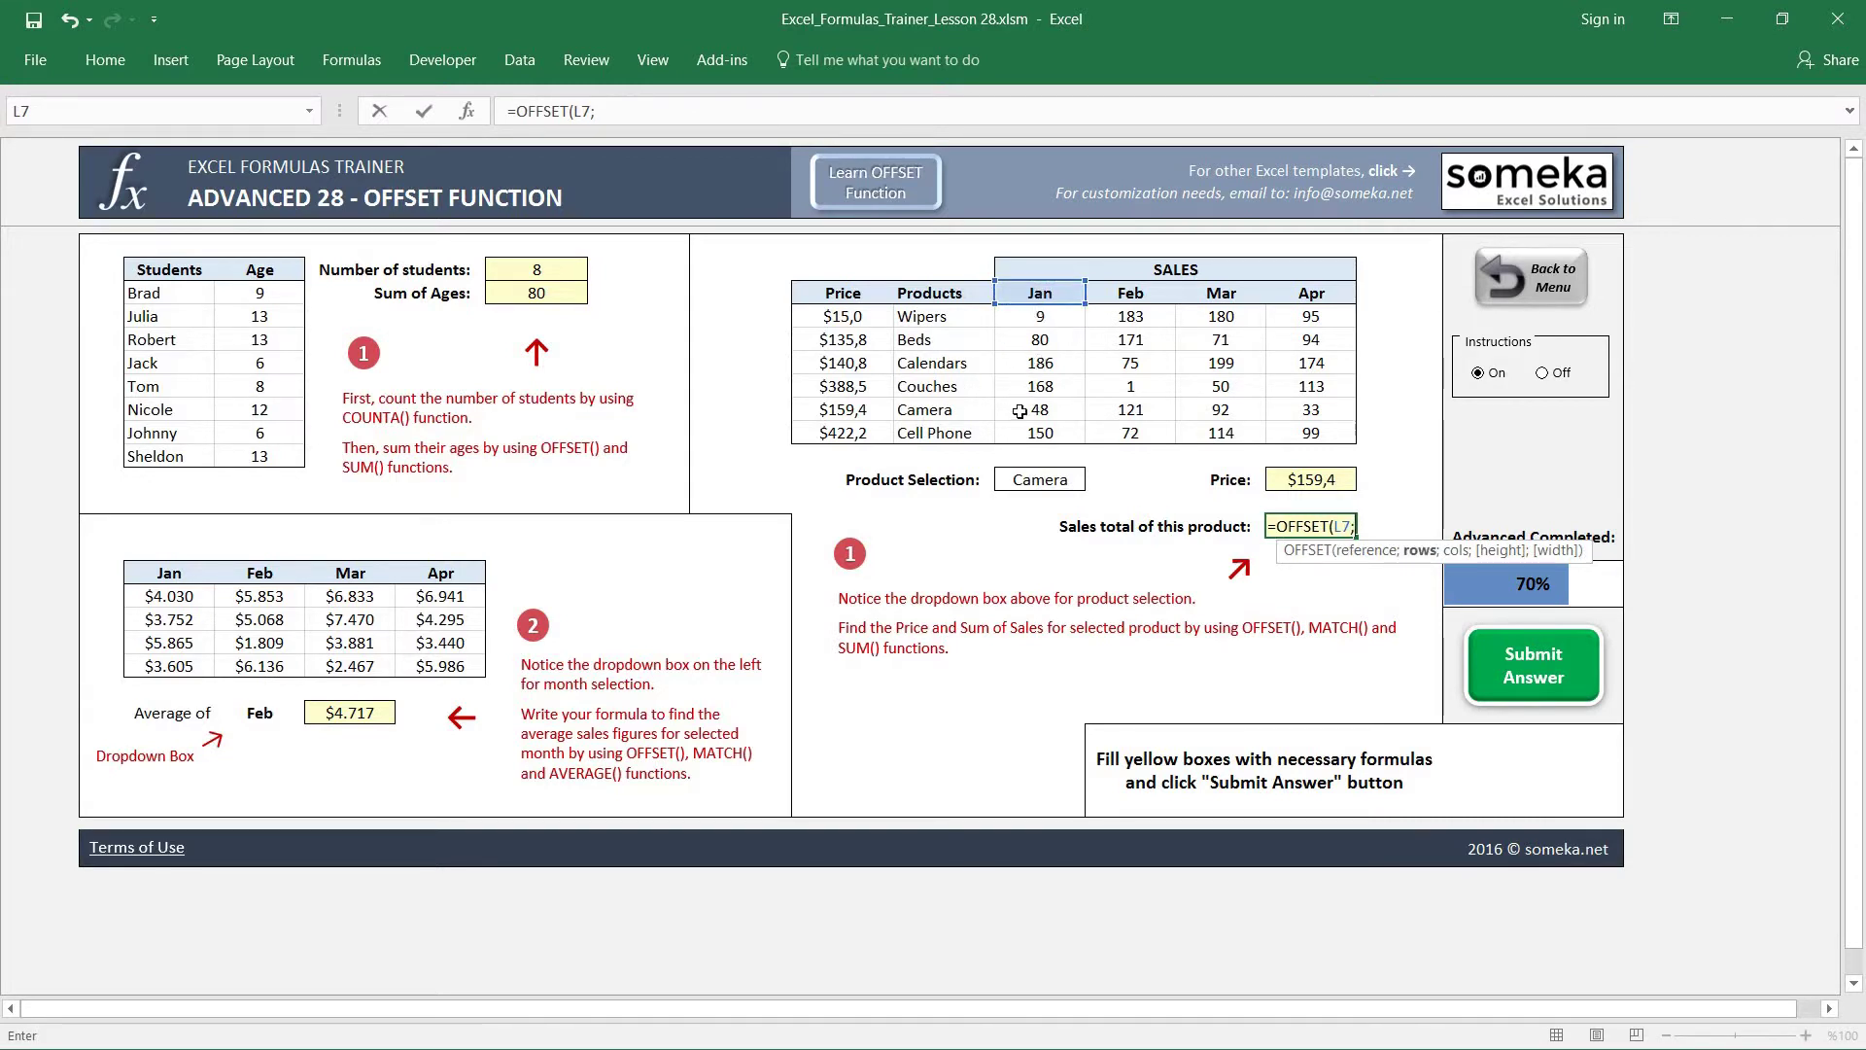
type("MATCH(")
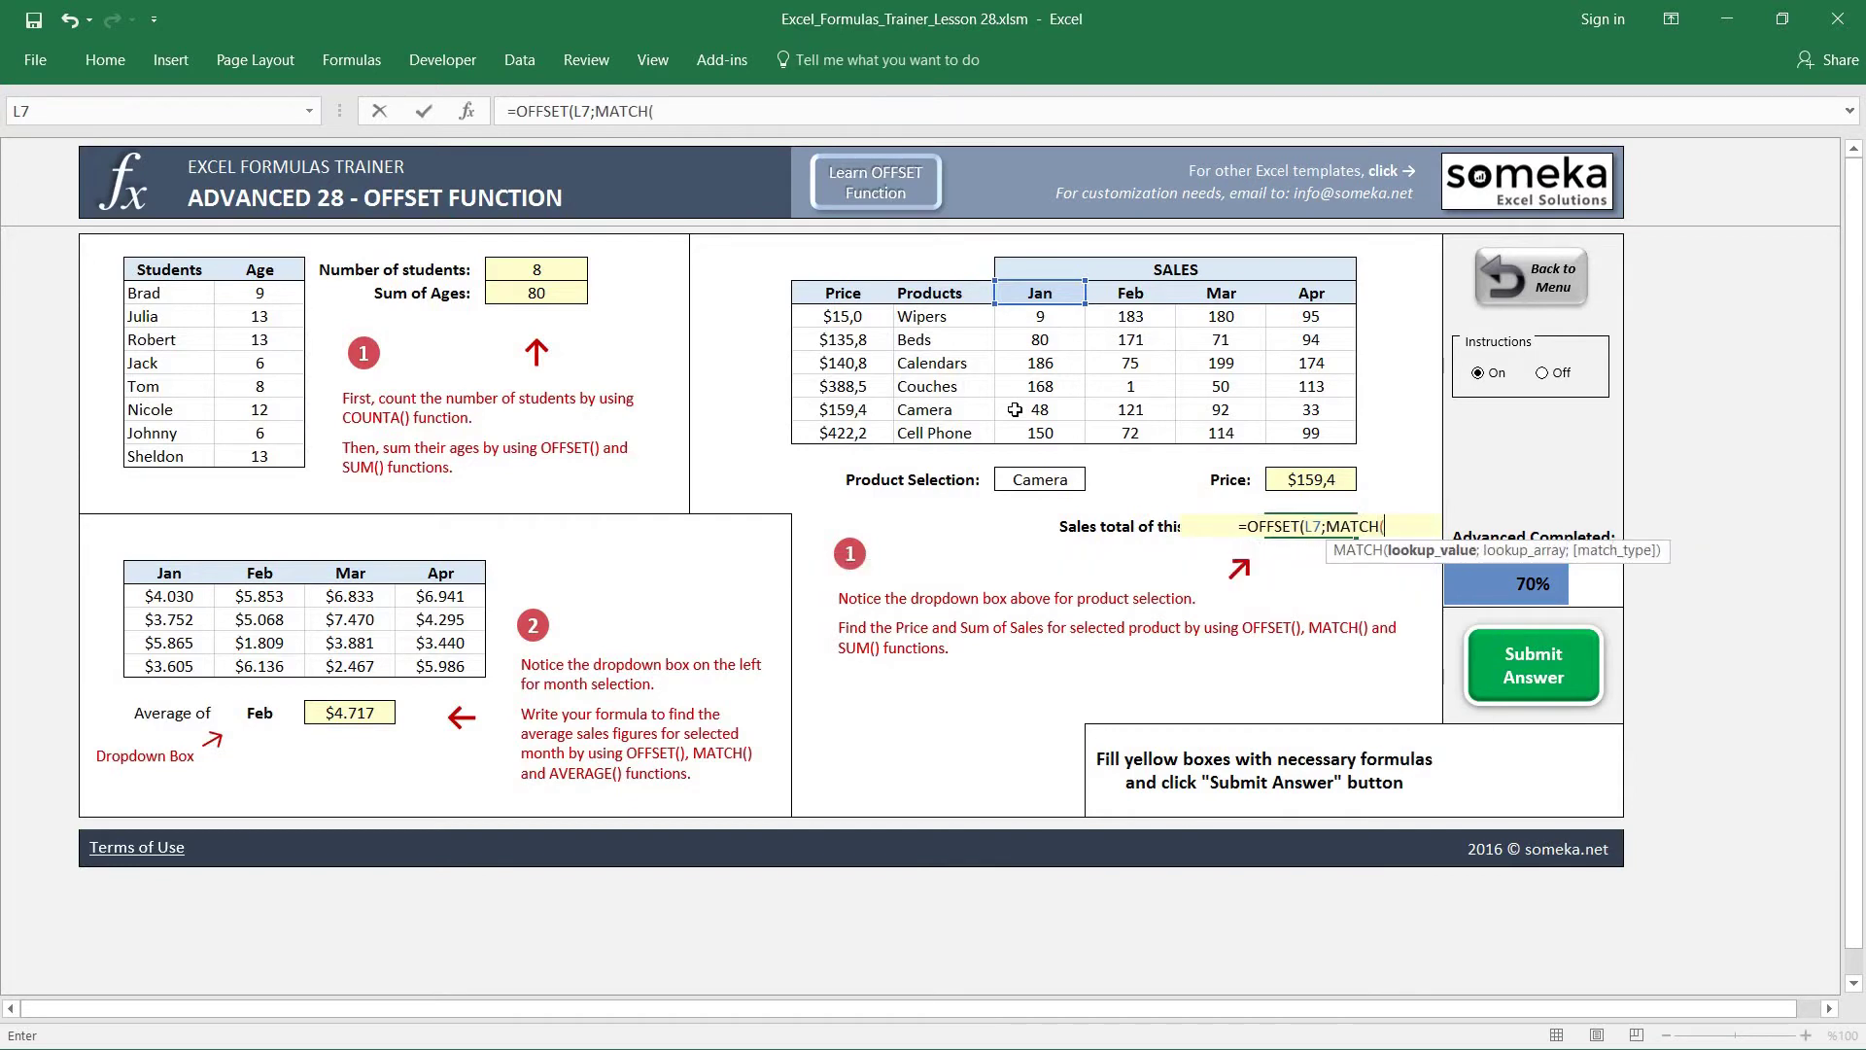
- Complete it with MATCH(L15;K7:K13;0), column offset 0 and a 1×4 size, showing 99
left_click(1041, 480)
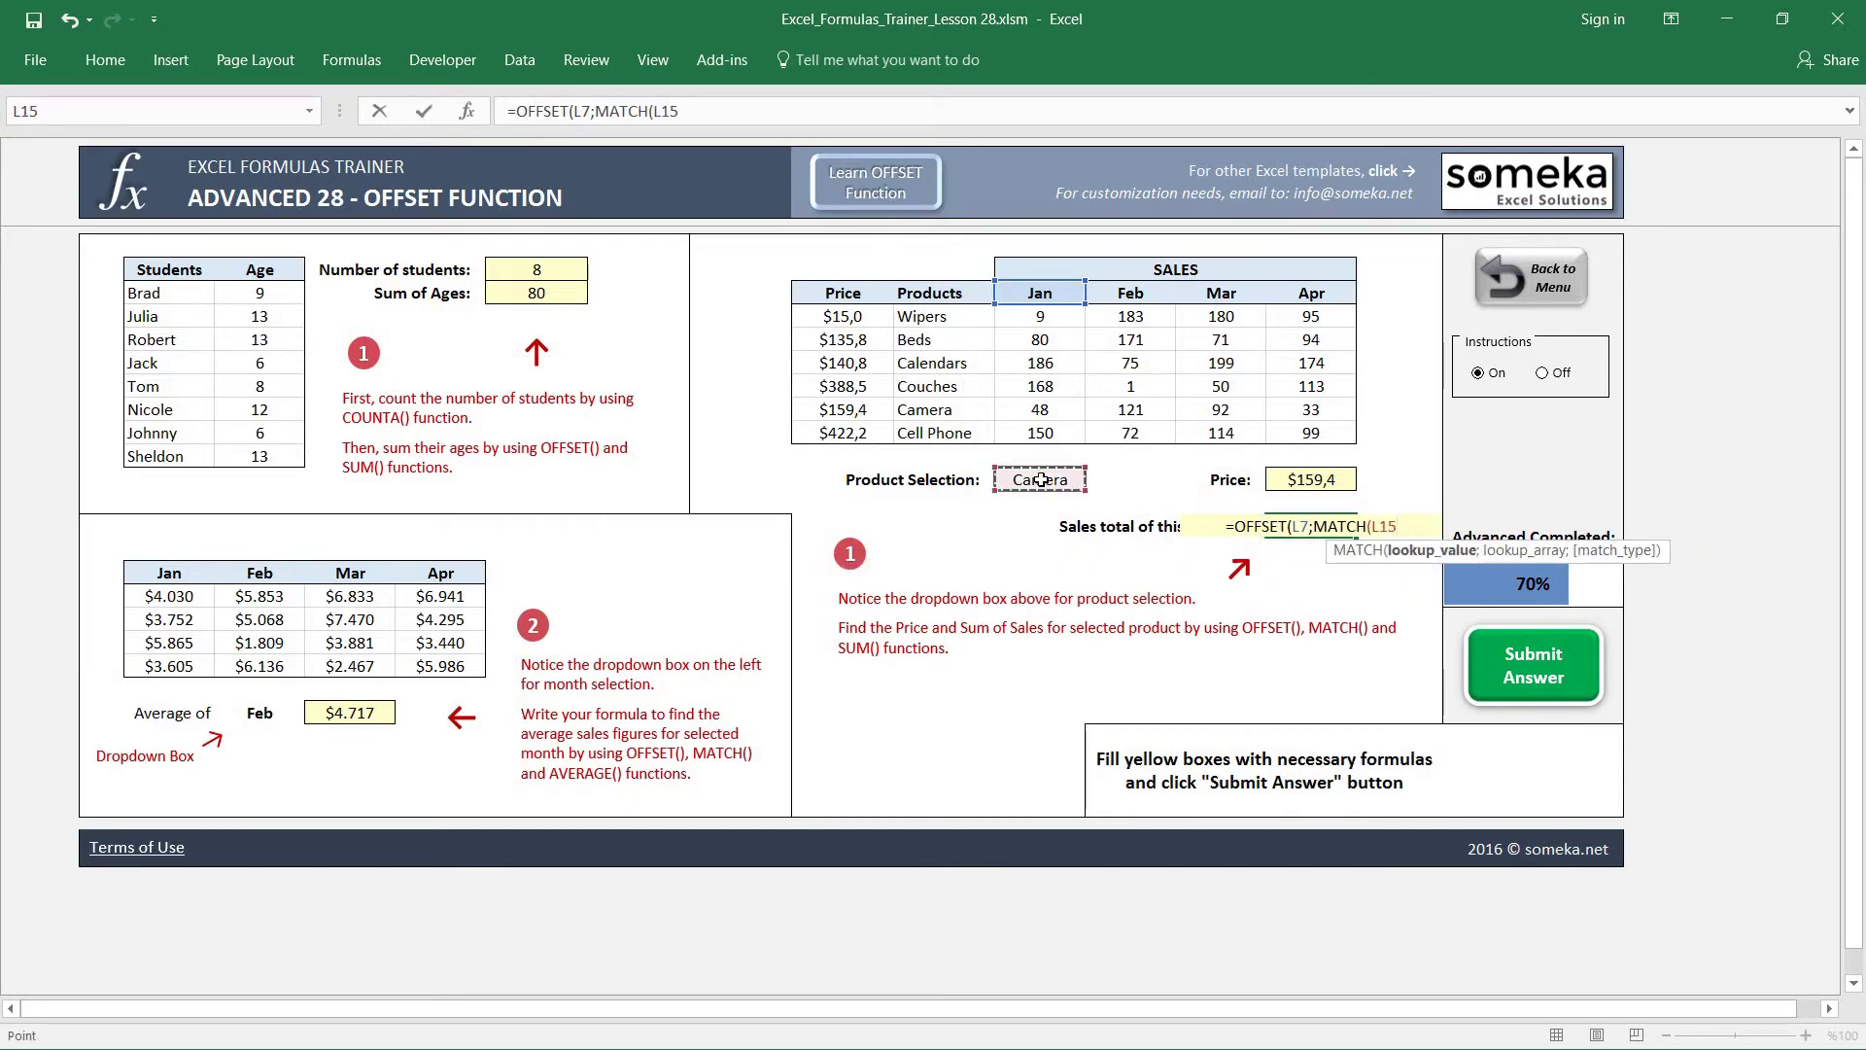
type(";")
left_click_drag(930, 289, 969, 419)
type(";0)")
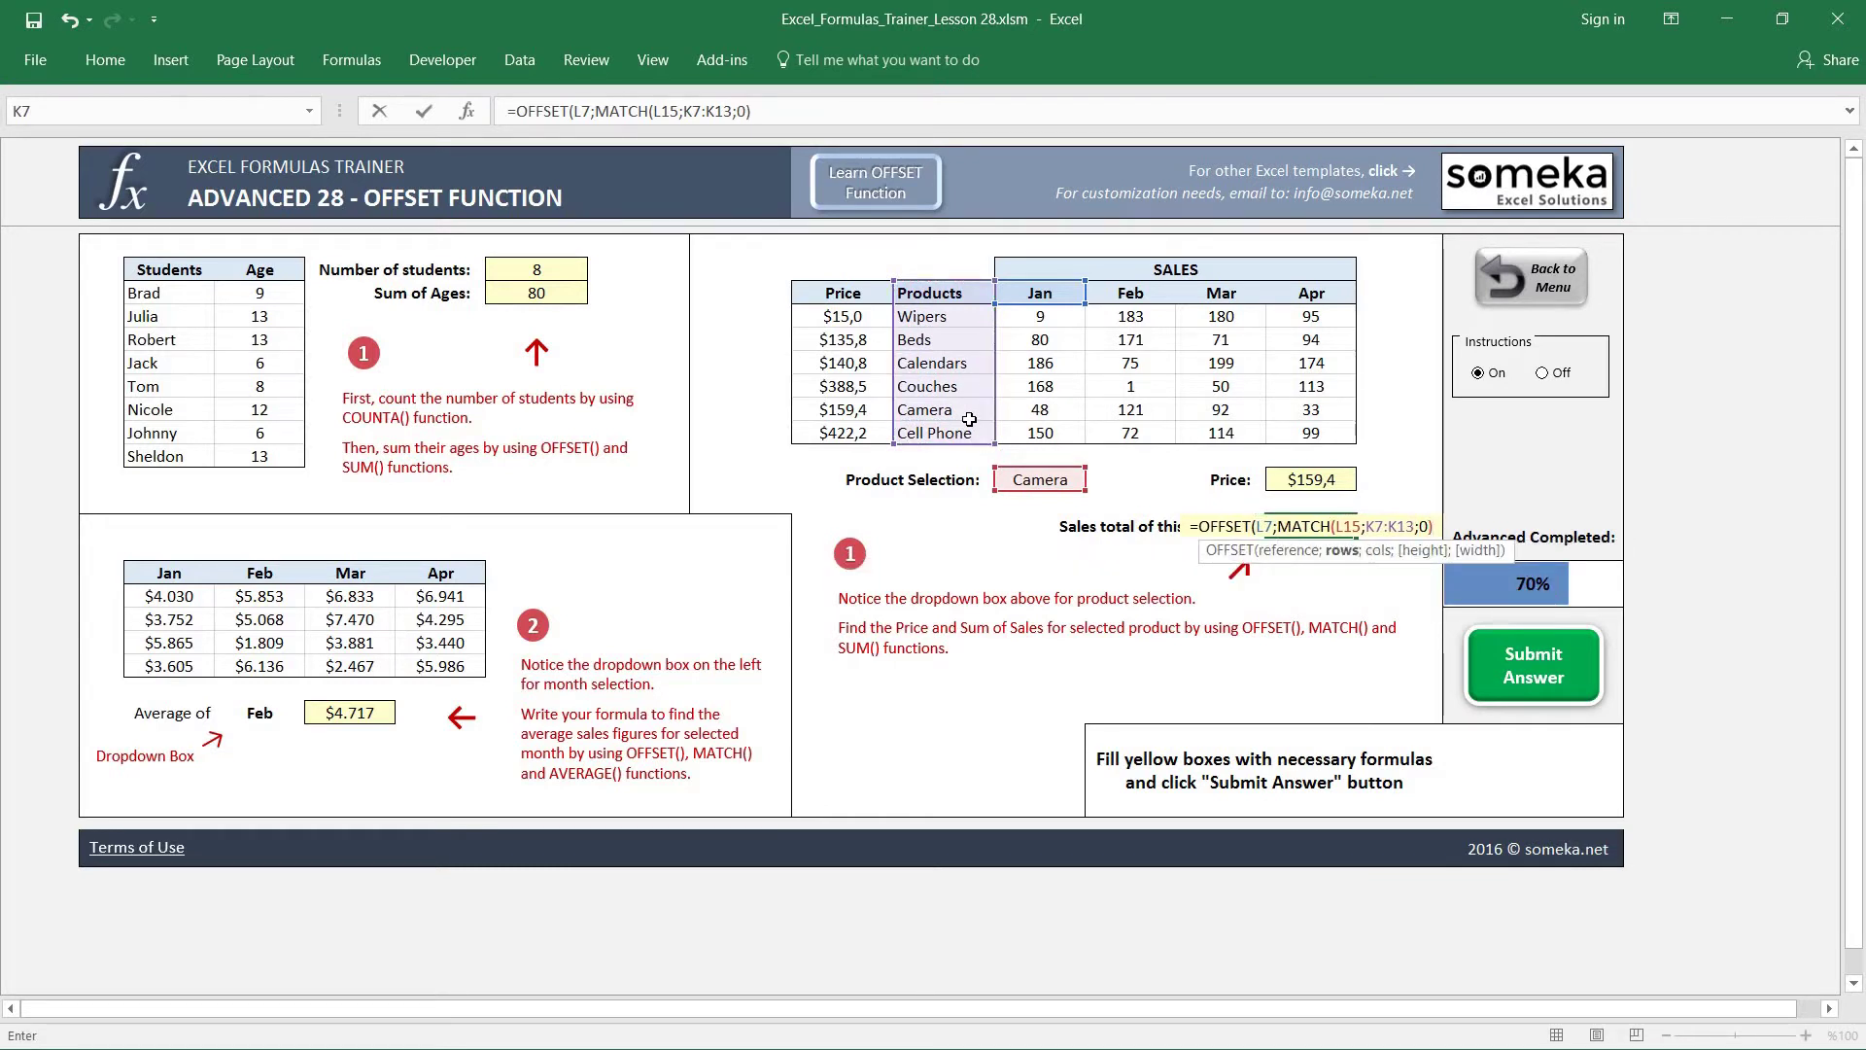
type(";")
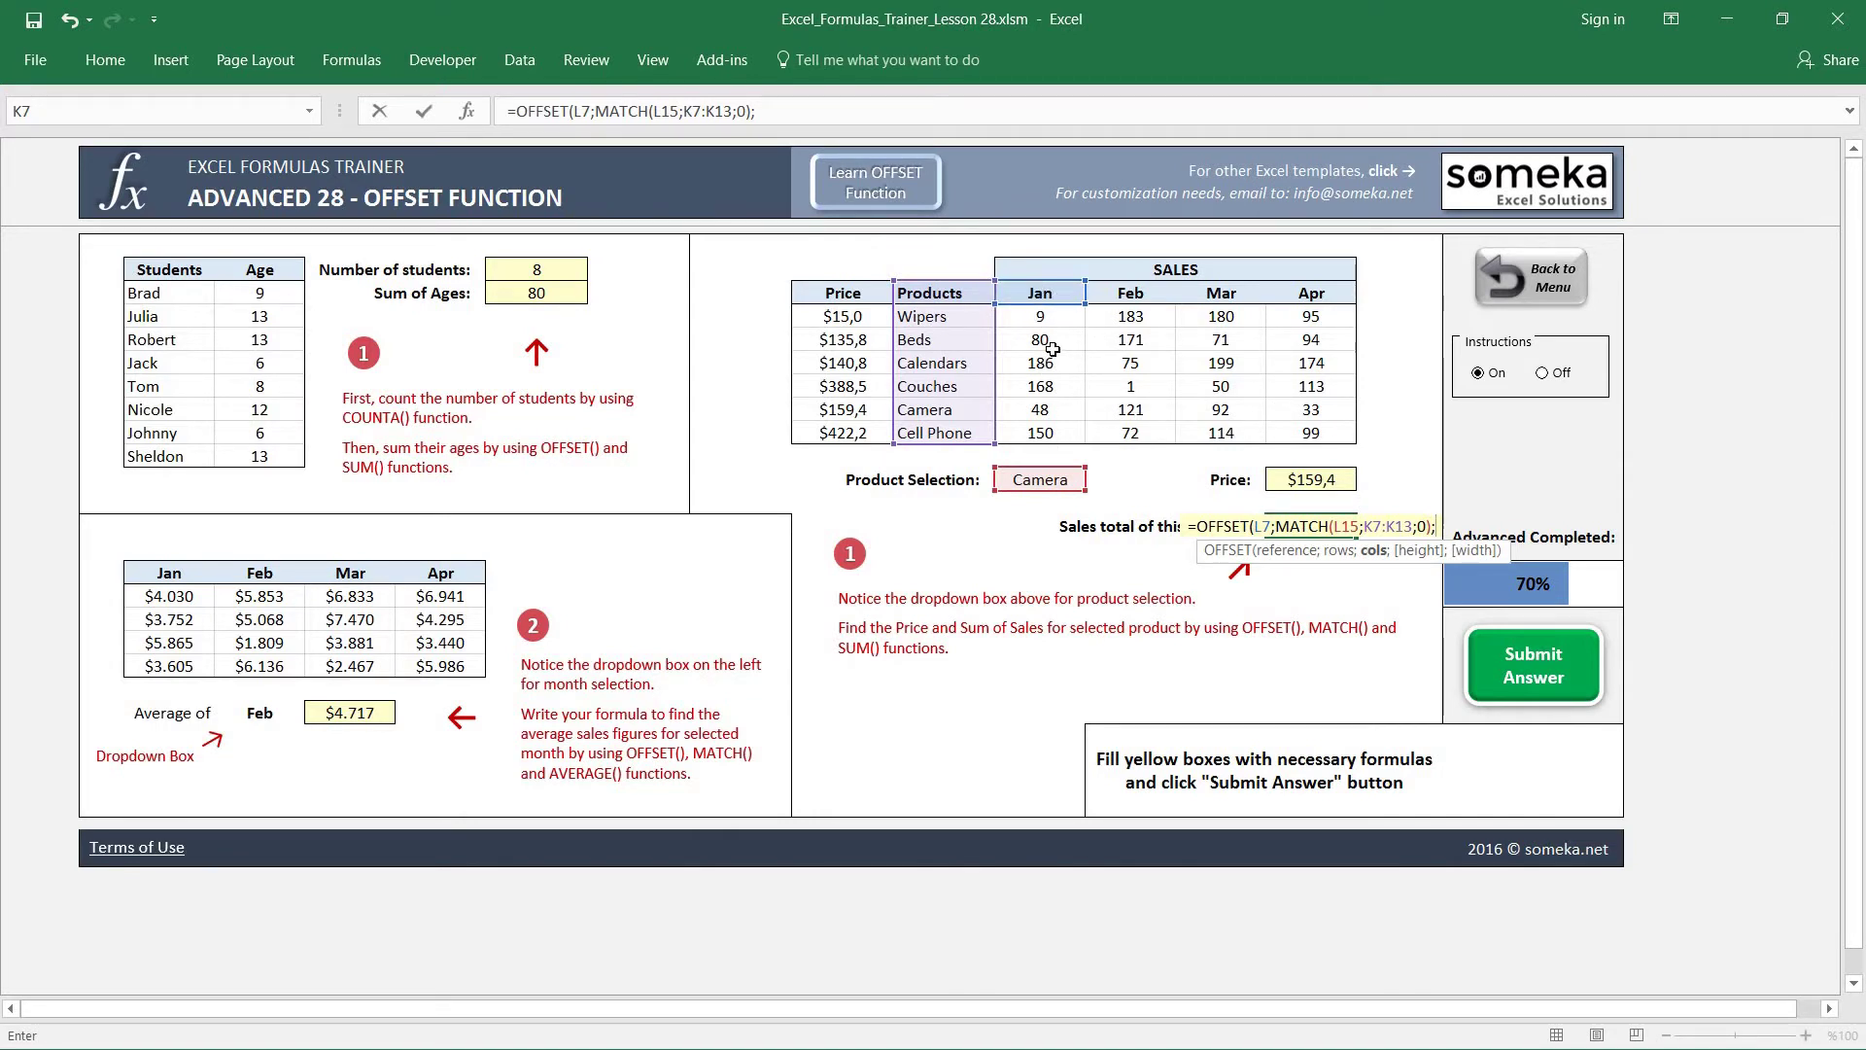
type("0;")
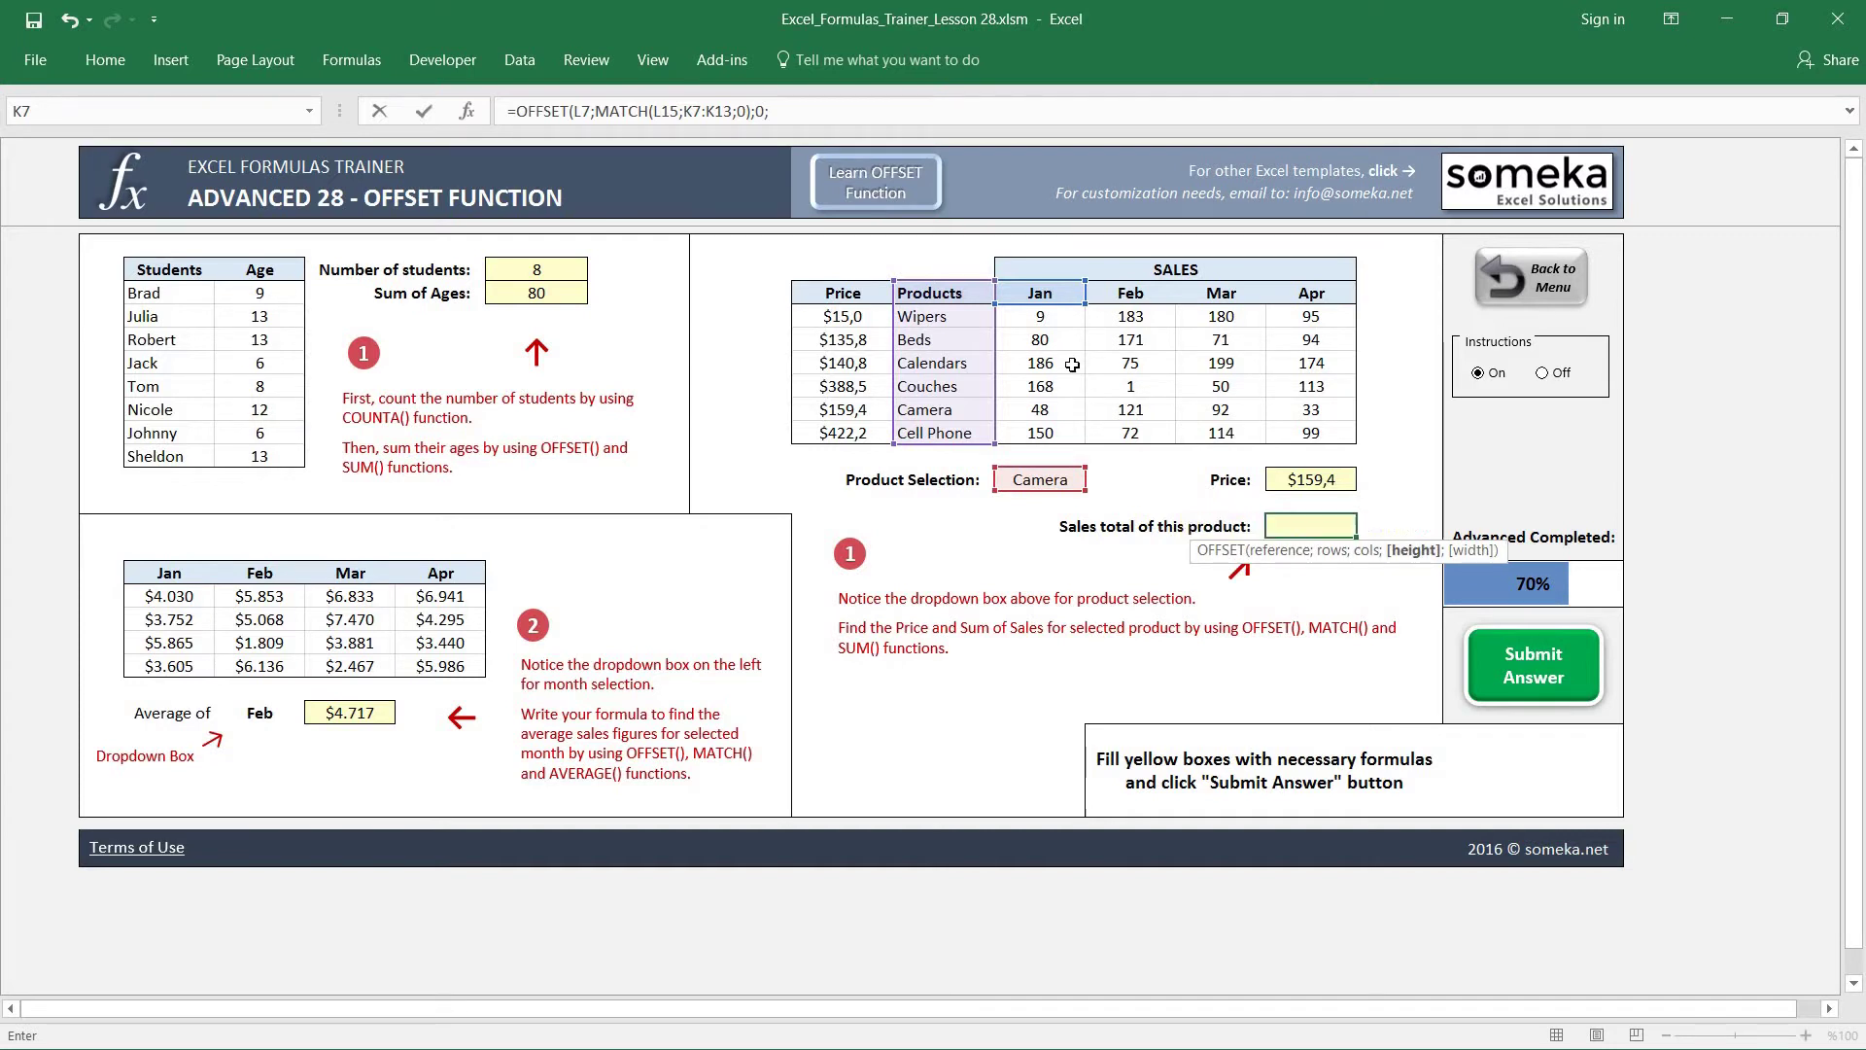
type("1;")
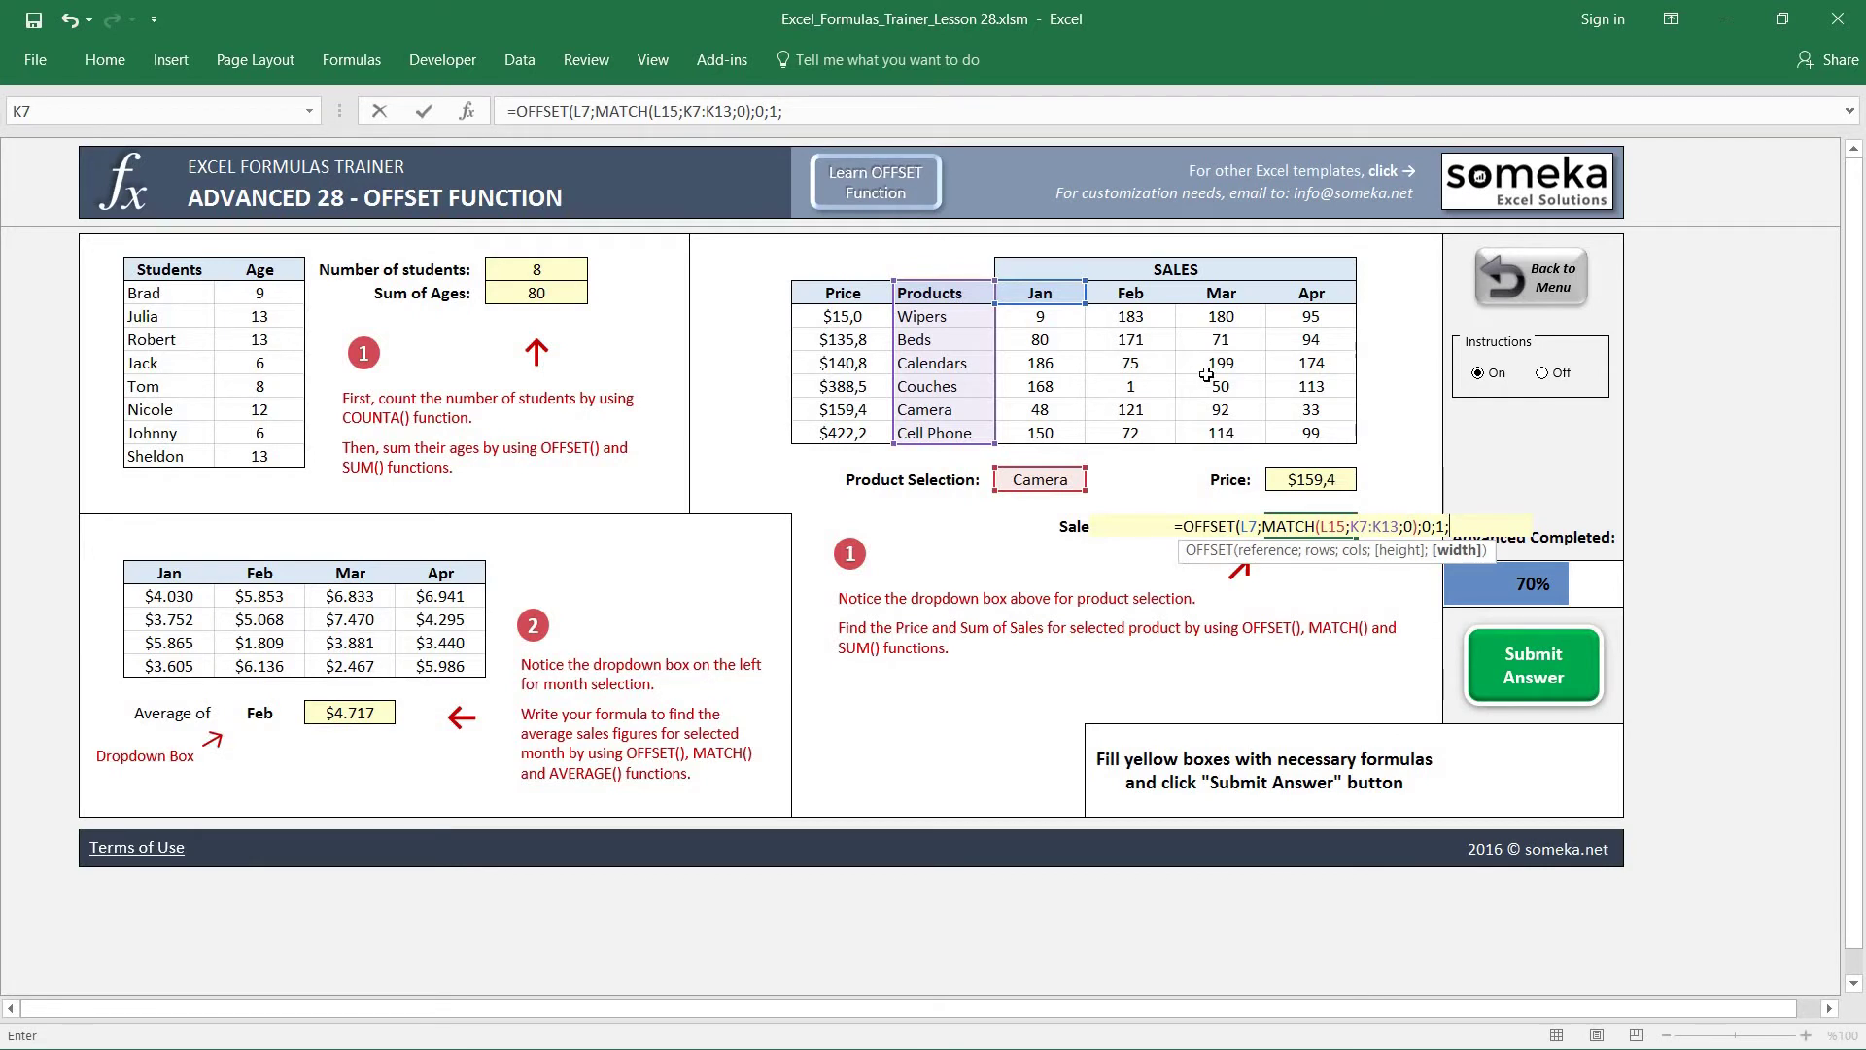
type("4)")
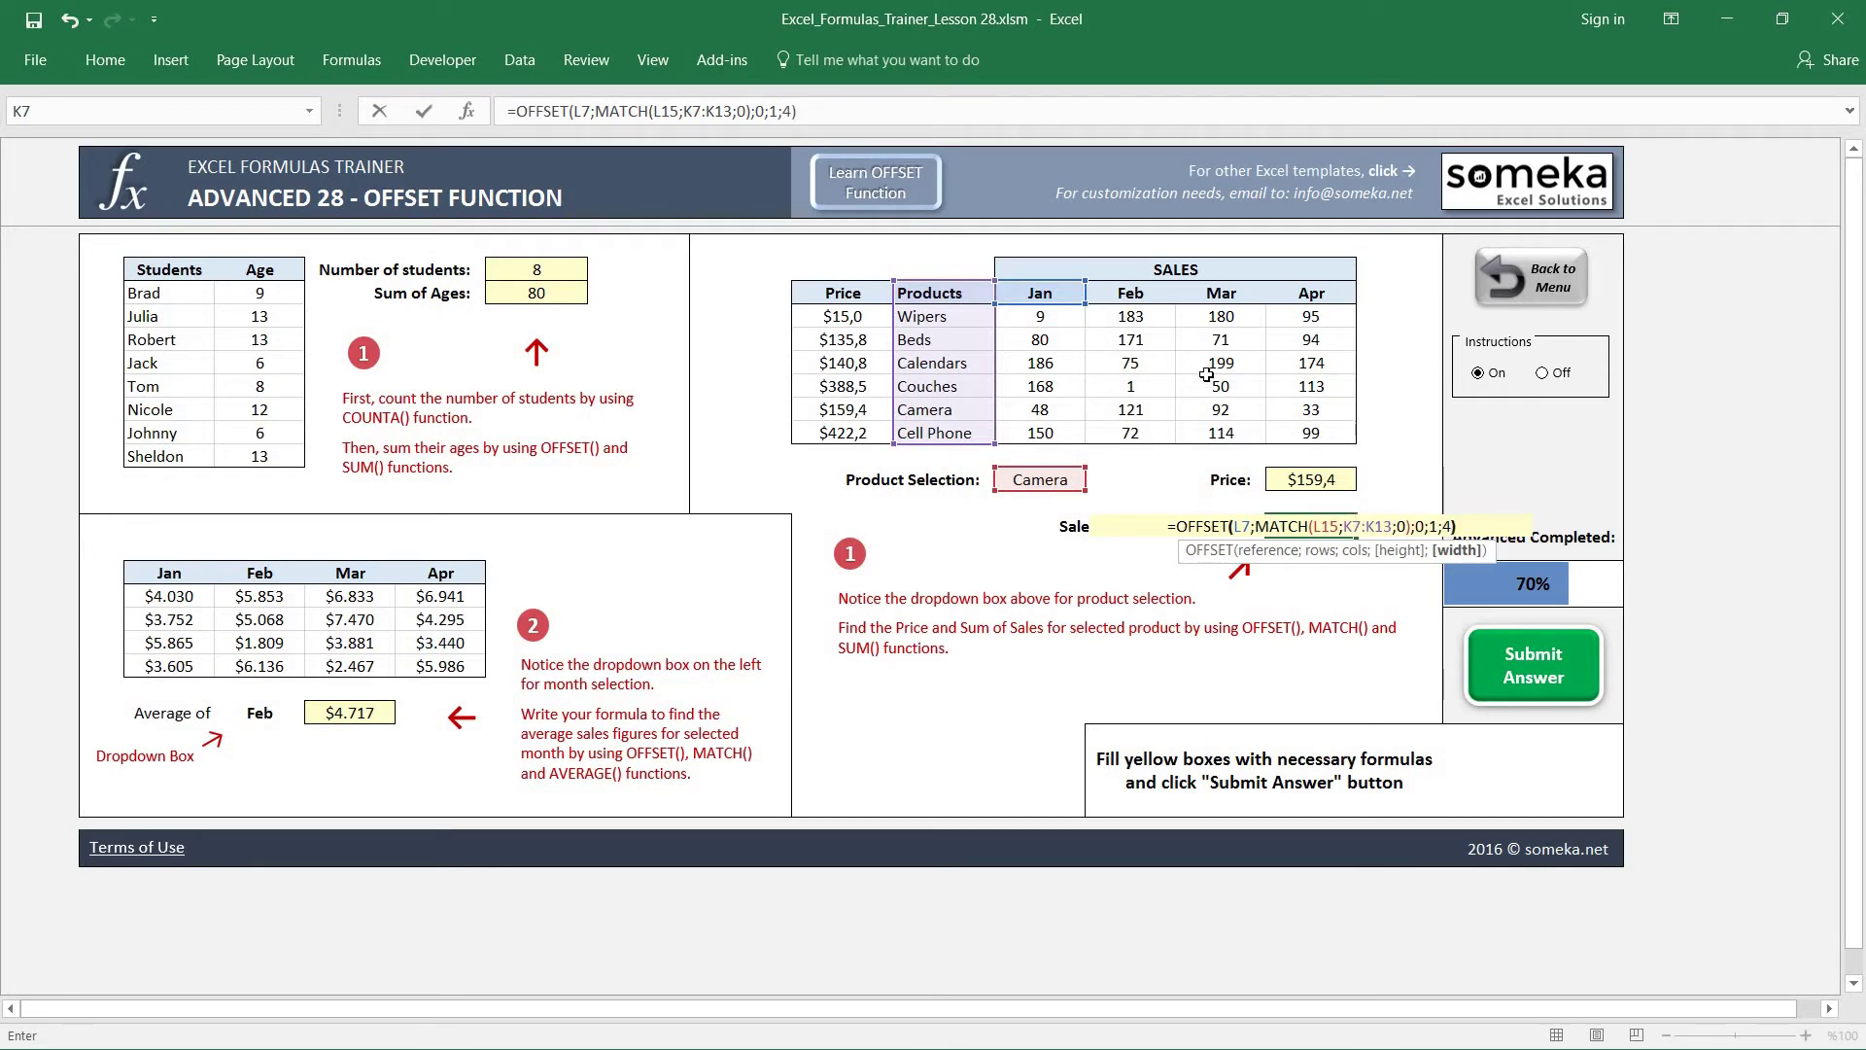
key("Return")
key("Up")
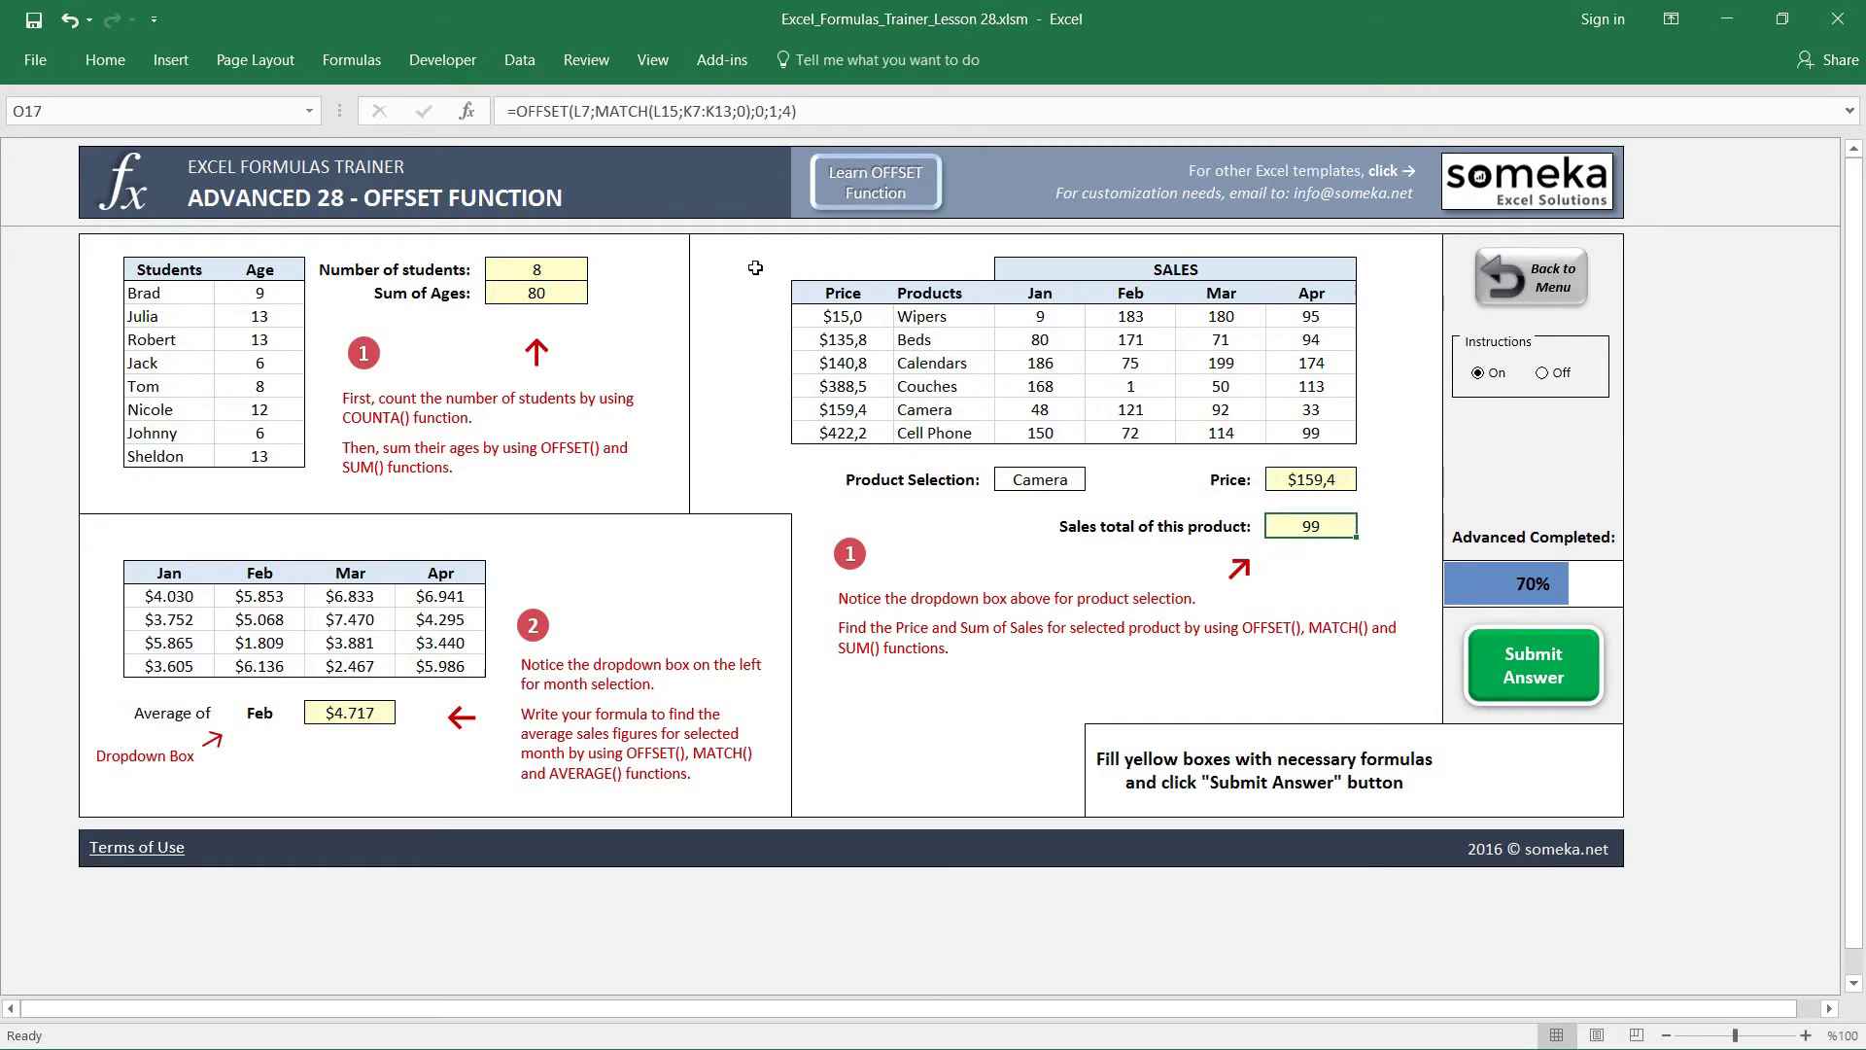
- Wrap the Sales total OFFSET formula in SUM and compare against the Camera and Cell Phone row sums
left_click(515, 107)
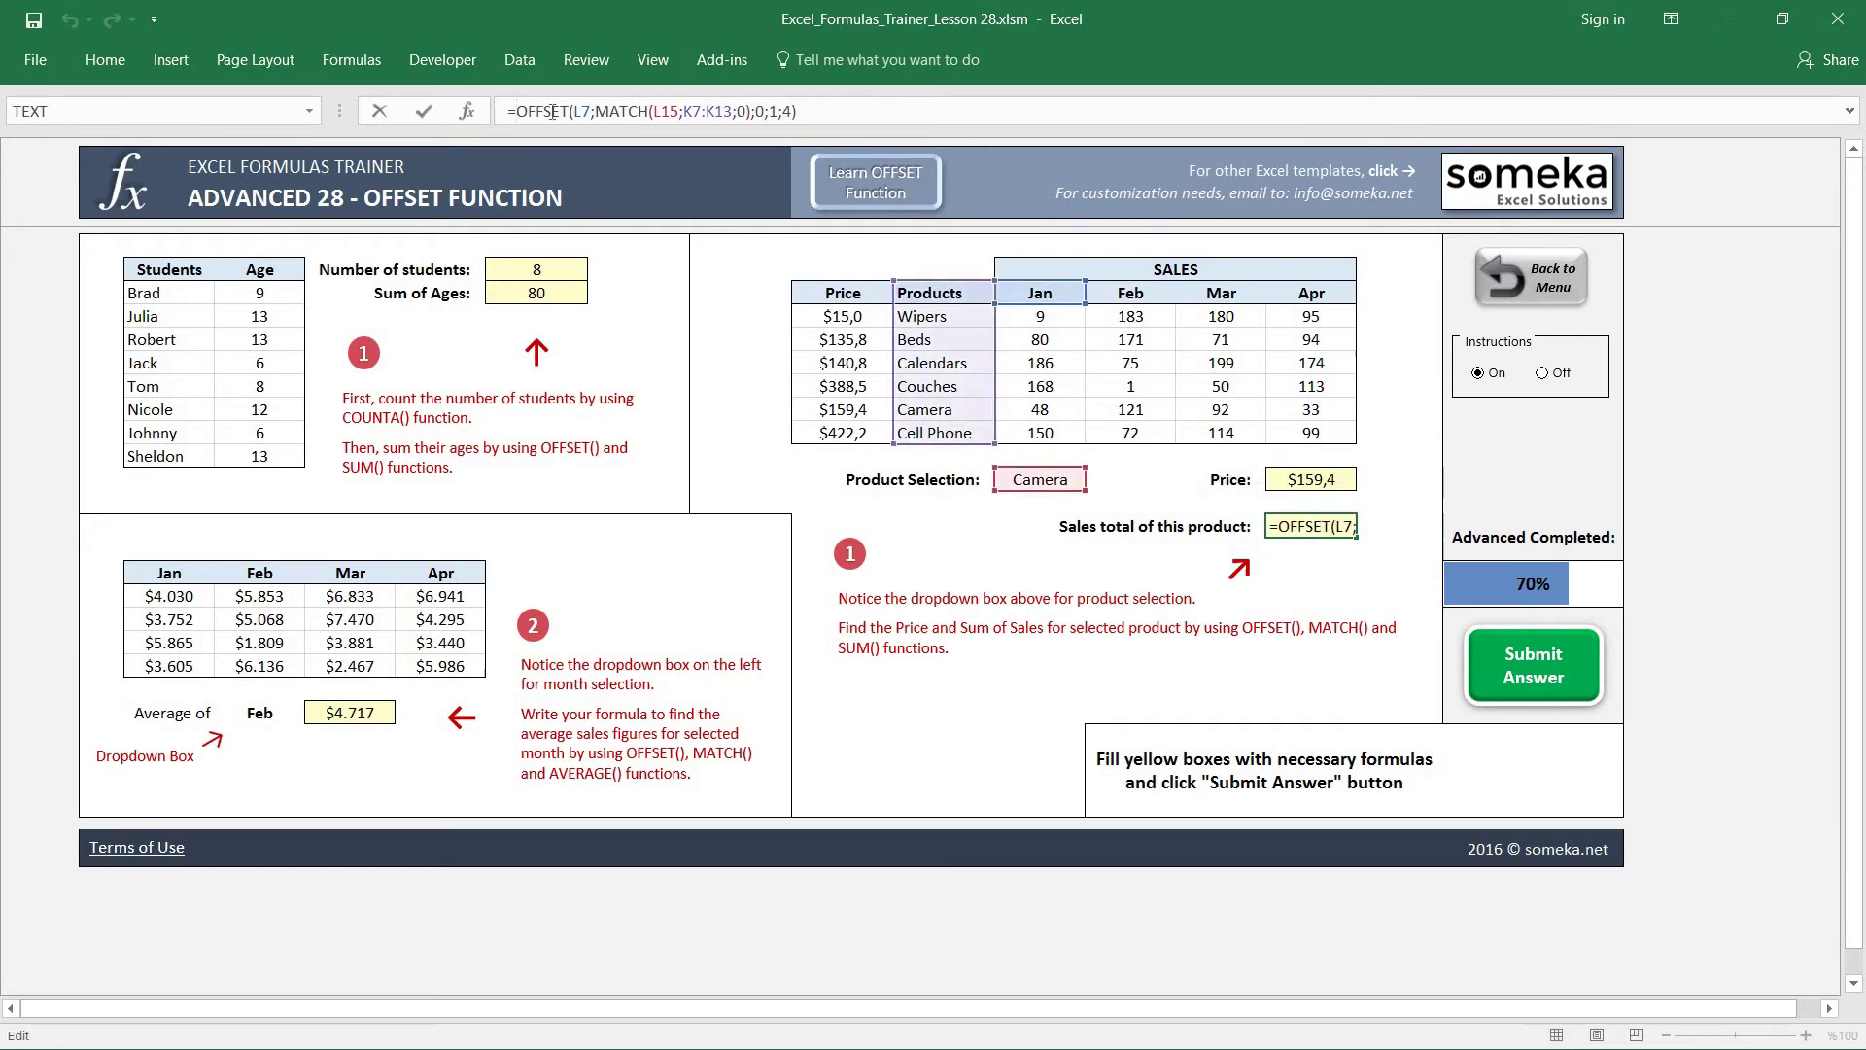
type("SUM(")
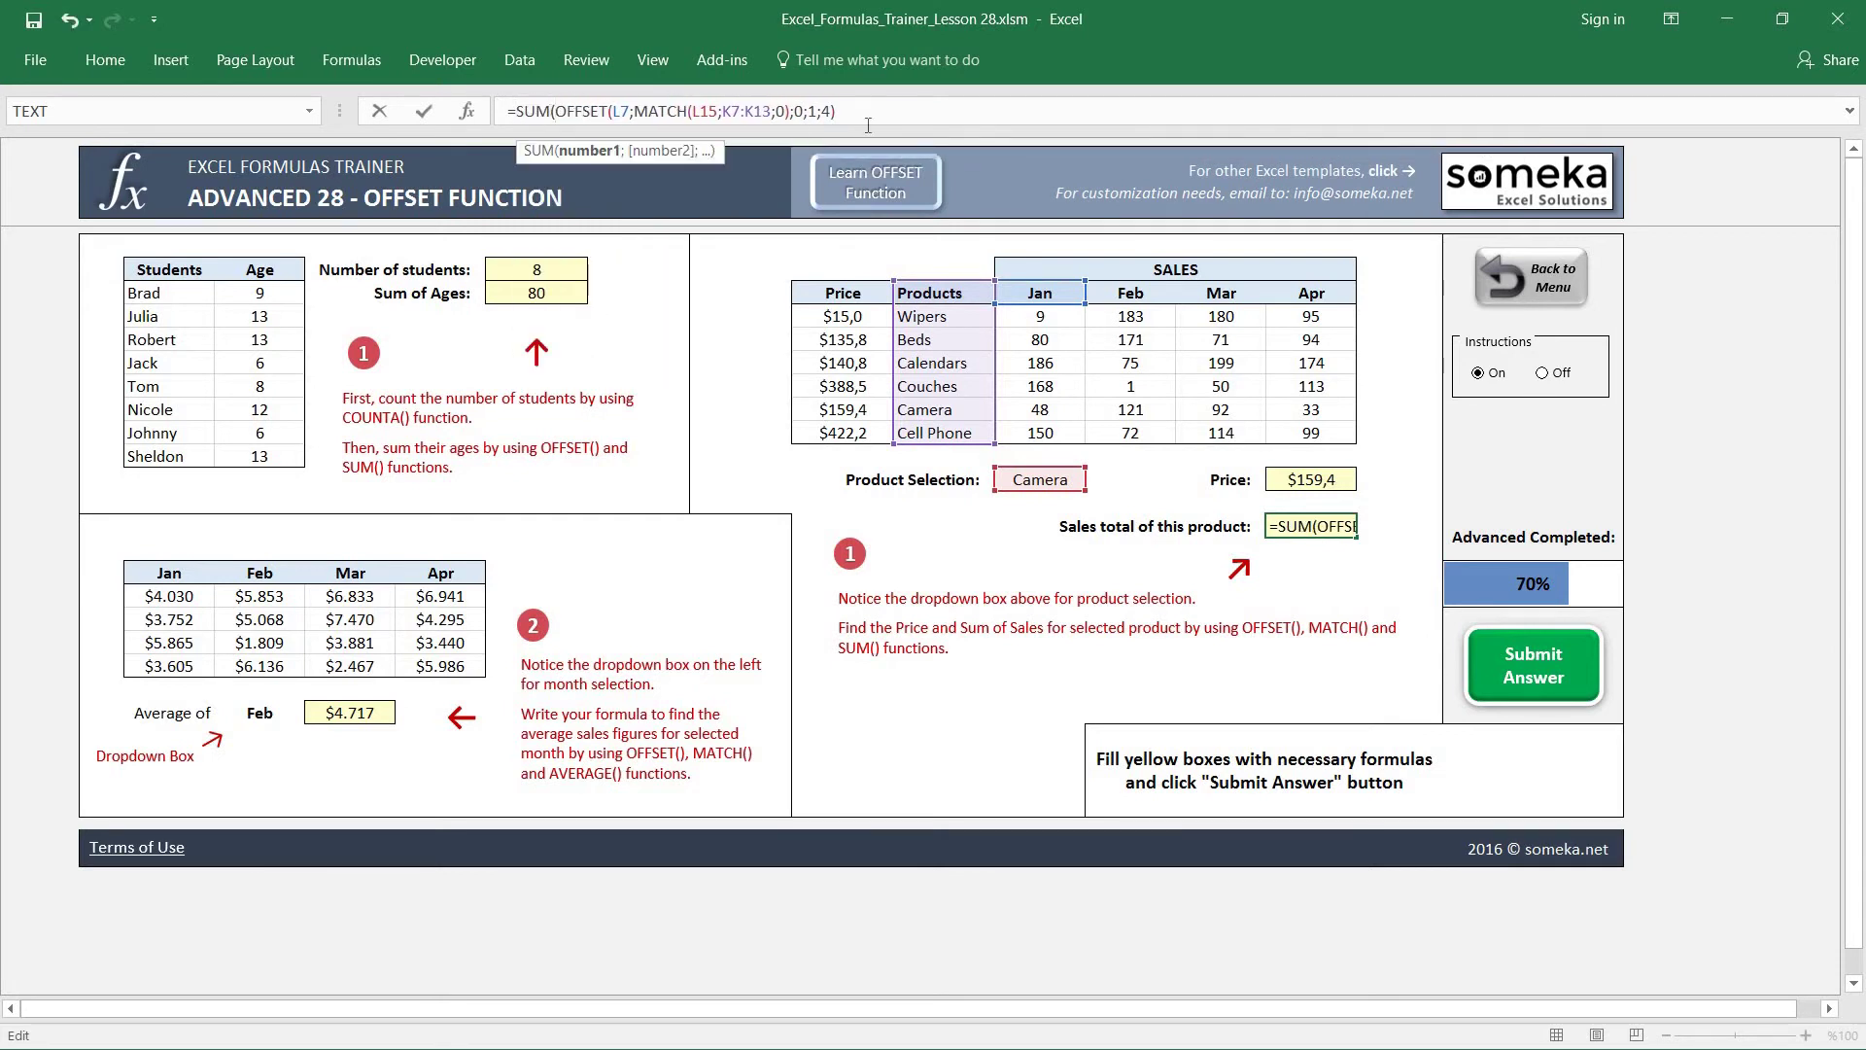
type(")")
key("Return")
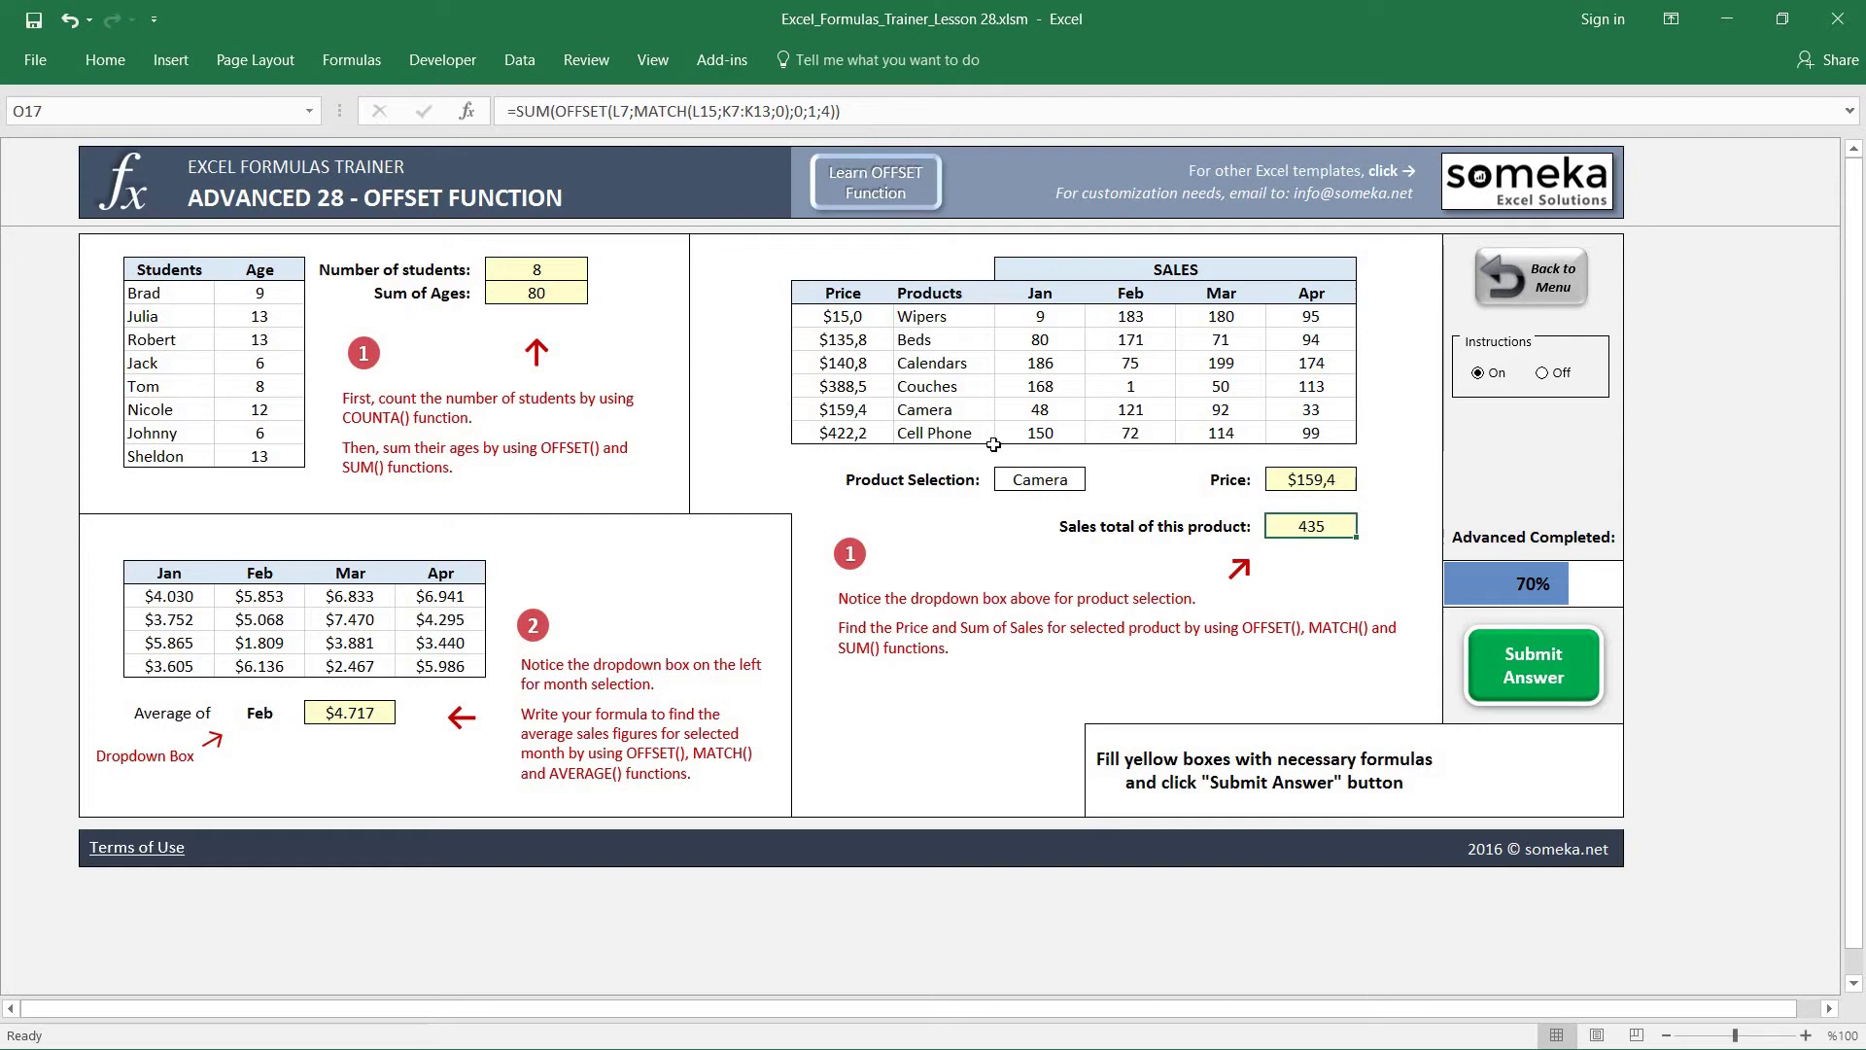
left_click_drag(1034, 413, 1298, 411)
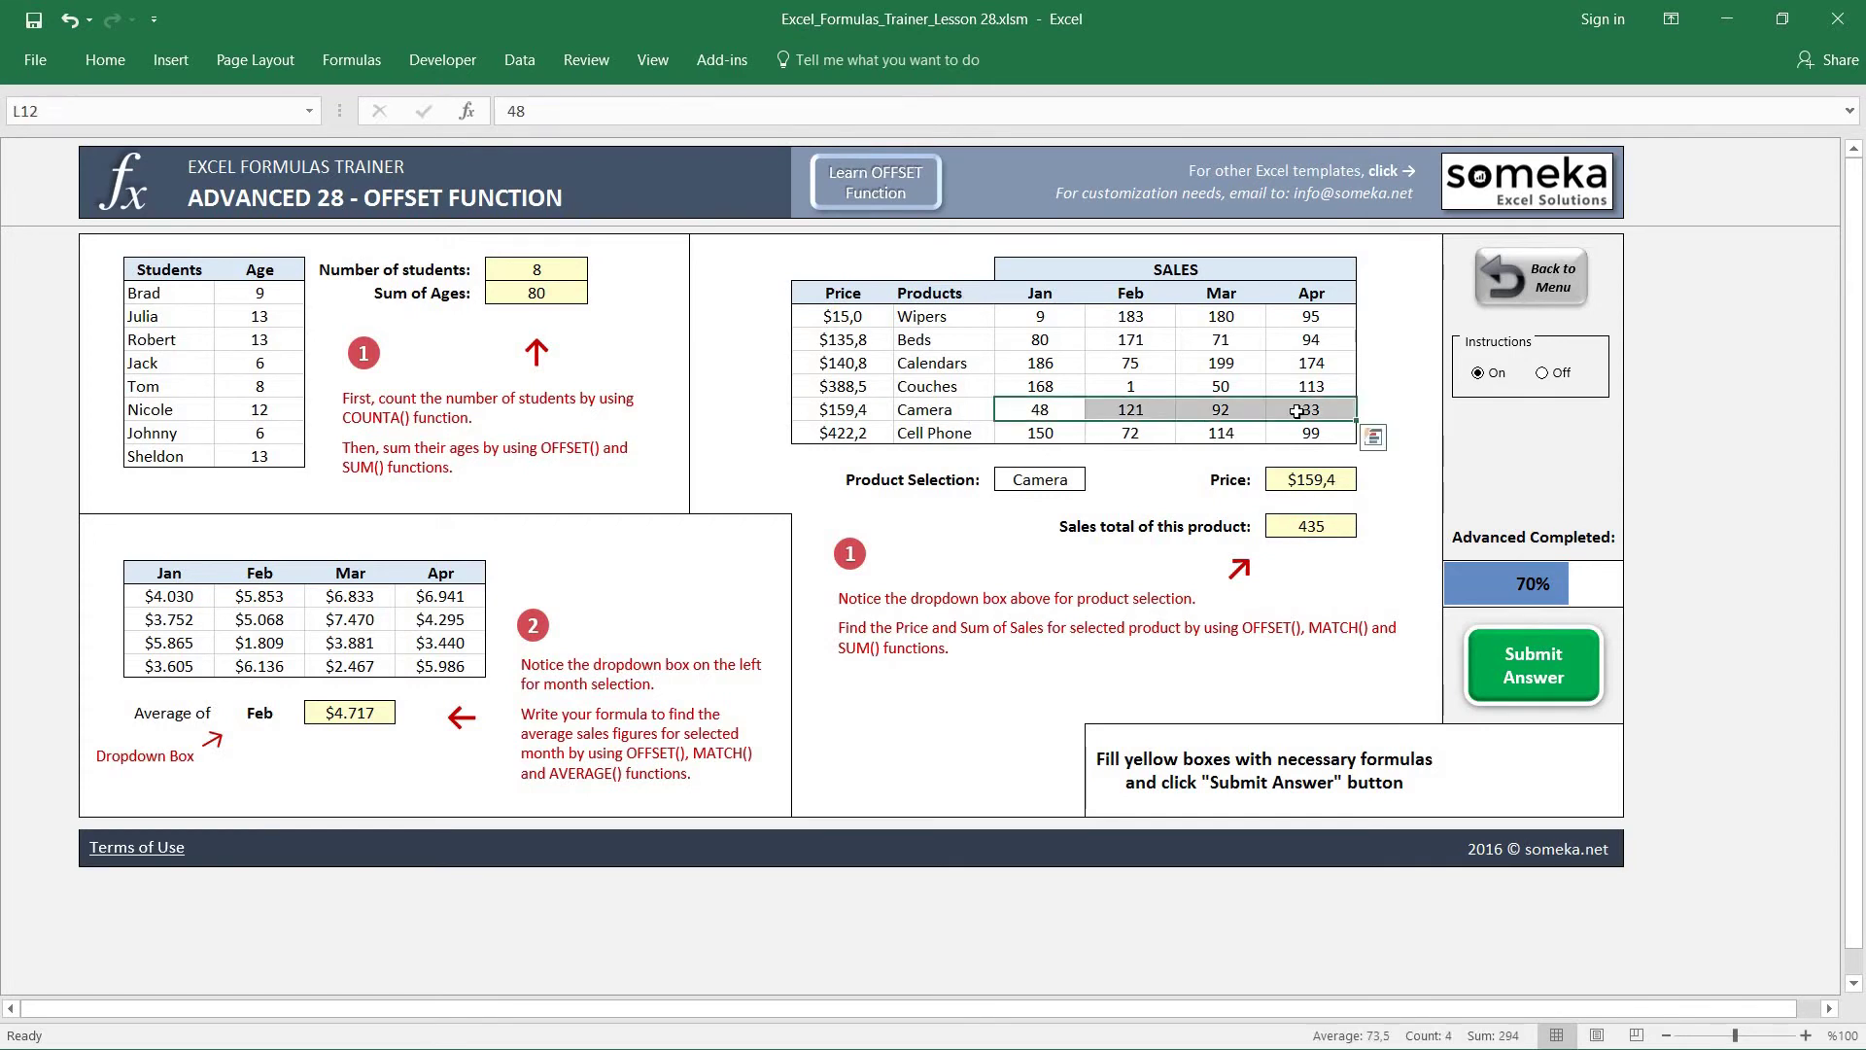
left_click_drag(1038, 433, 1307, 434)
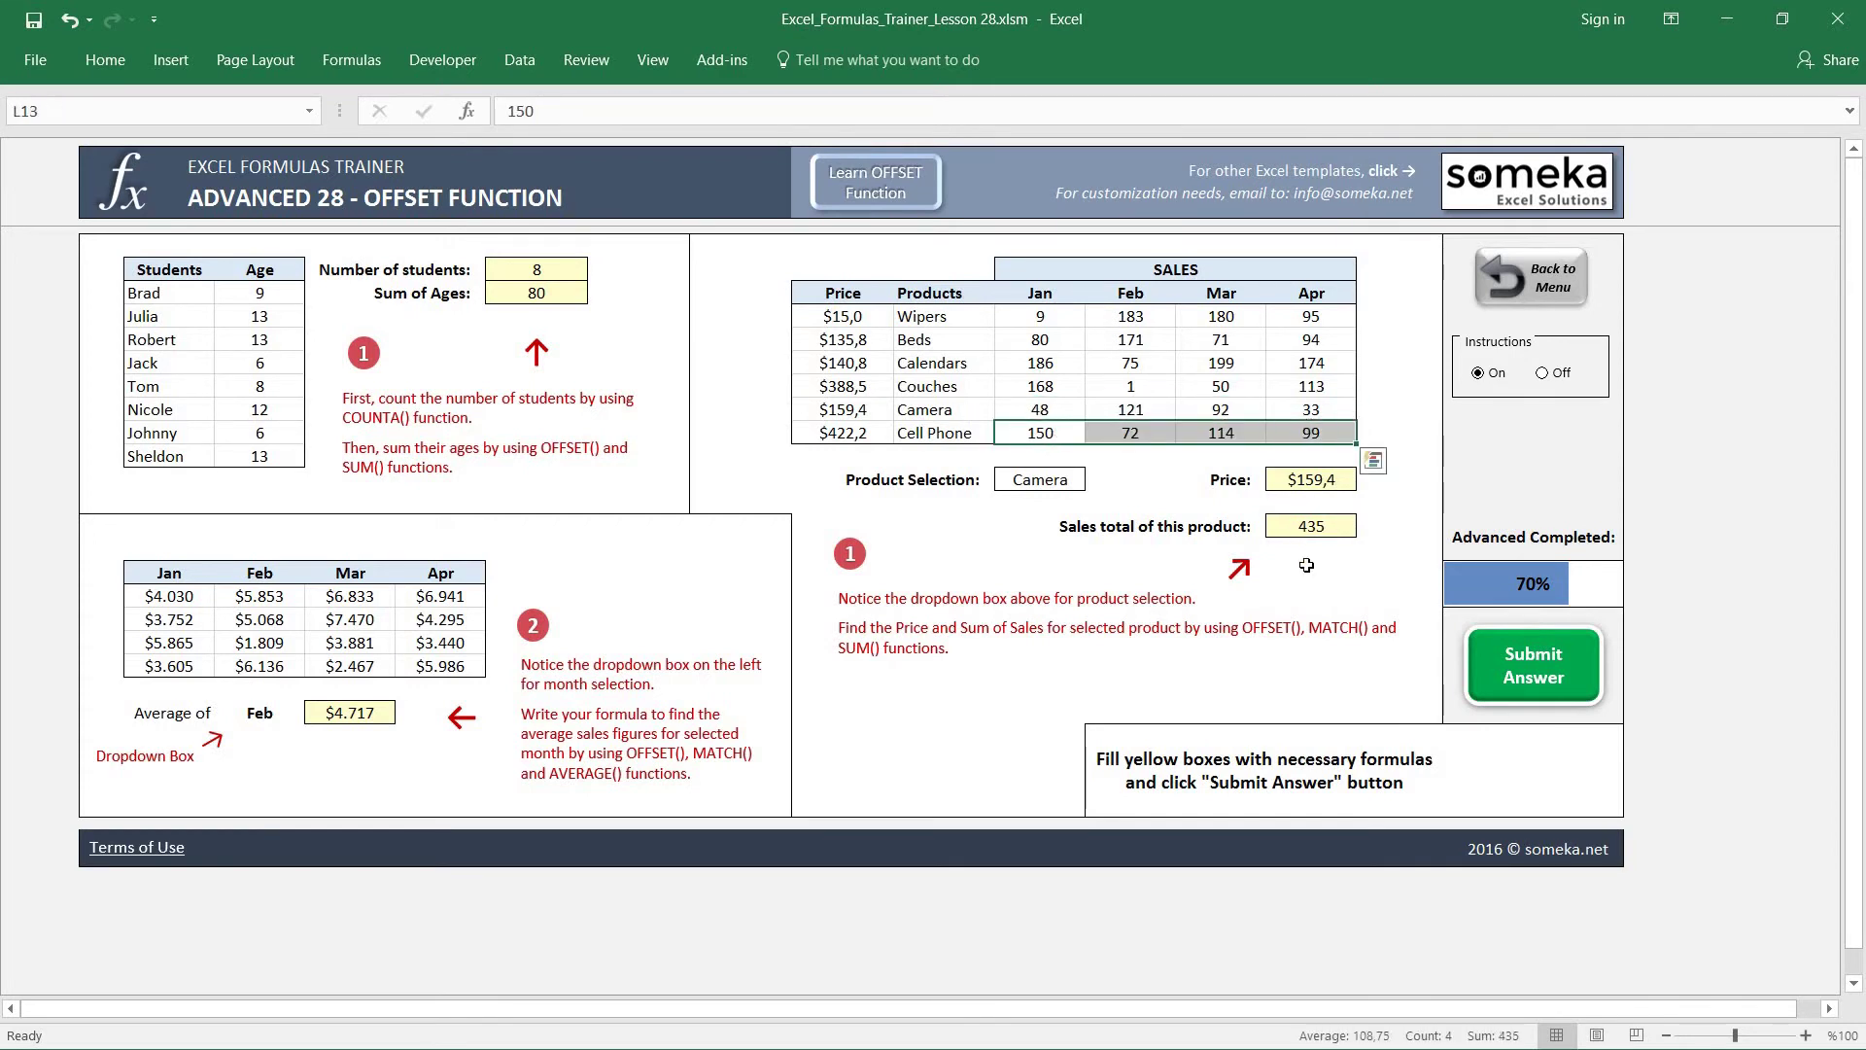
- Subtract 1 from the MATCH row offset so the total matches Camera's 294
left_click(1317, 529)
left_click(792, 112)
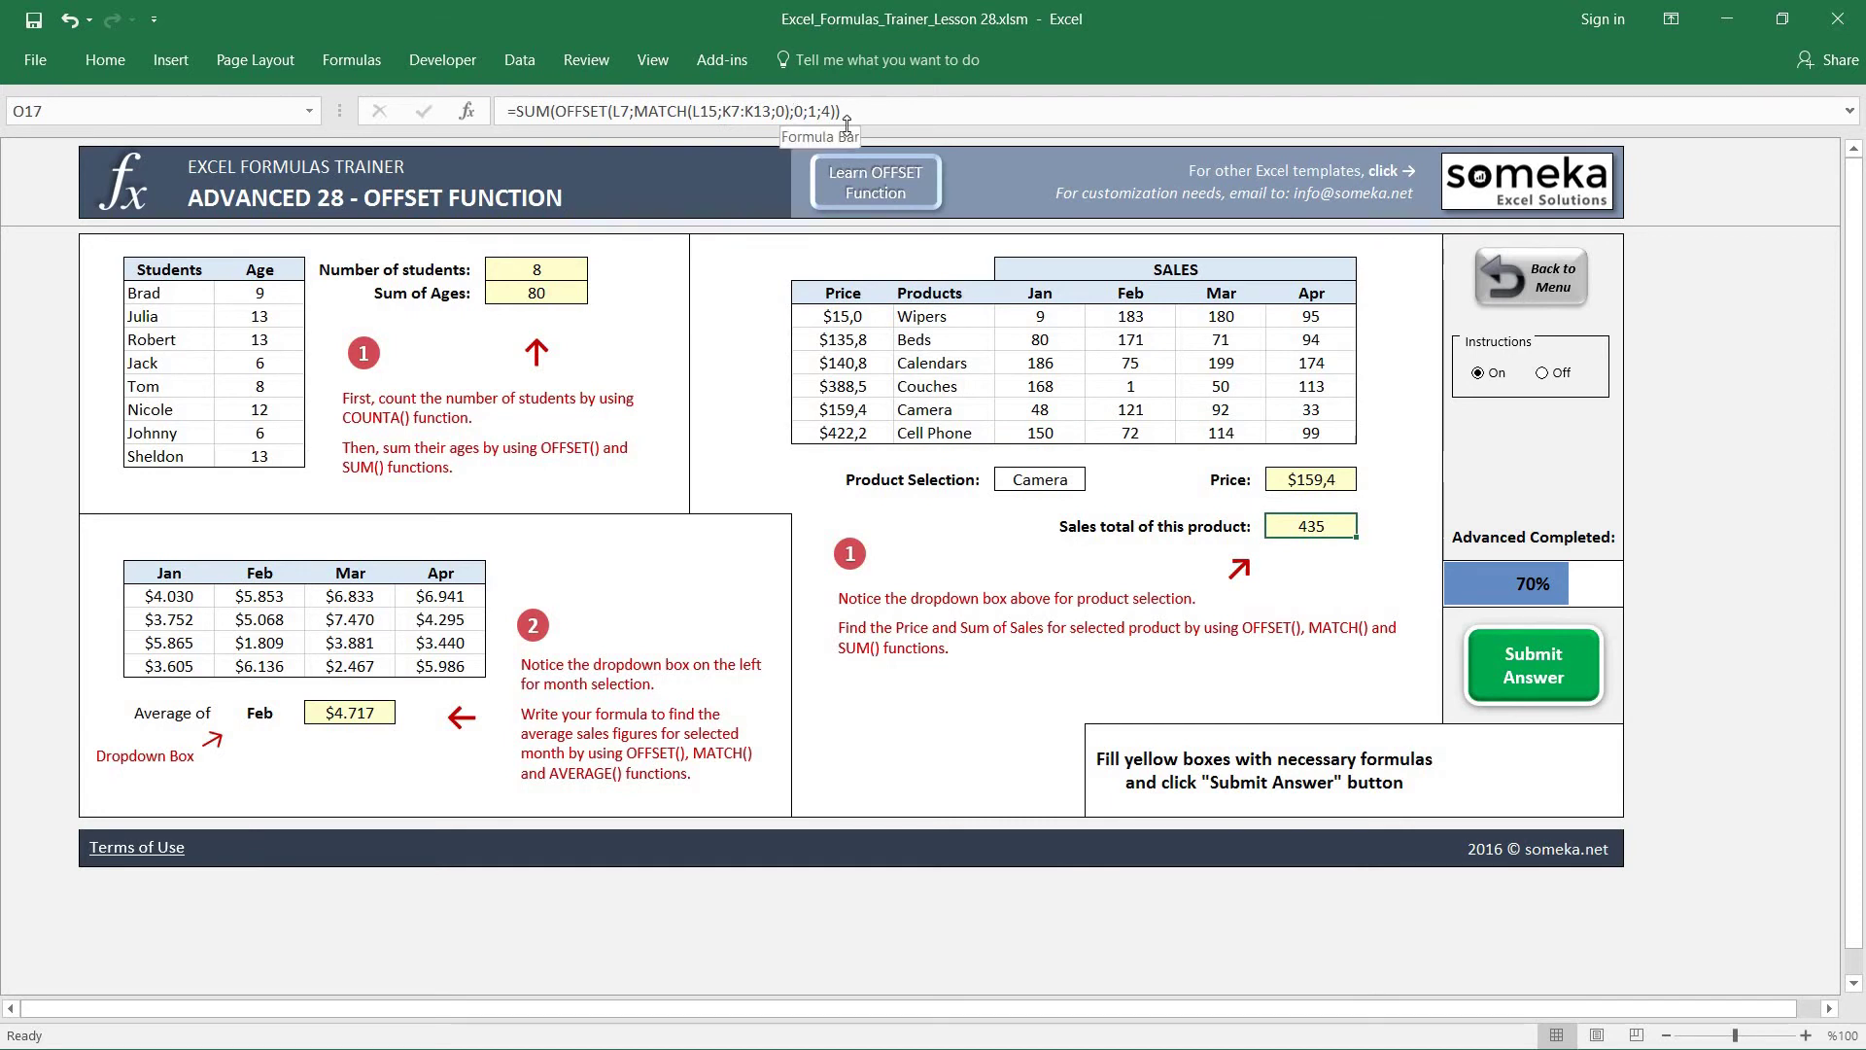
type("-1")
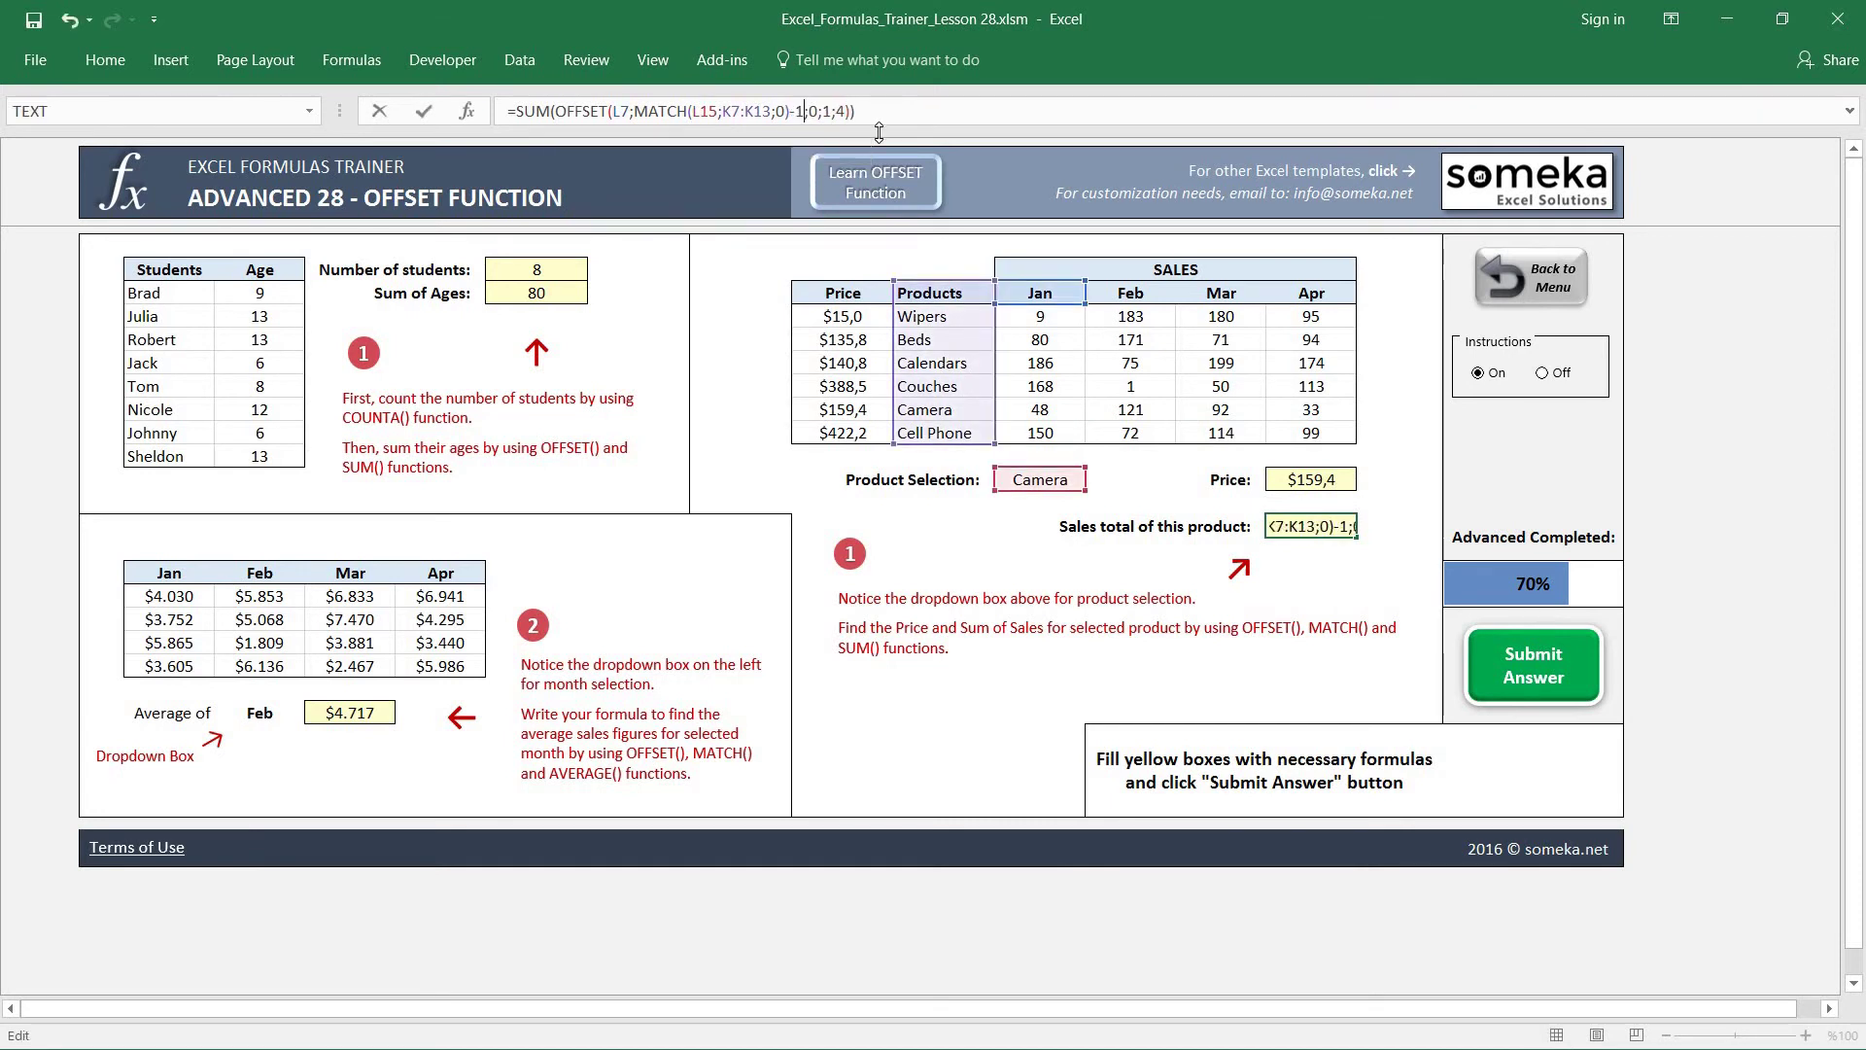
key("Return")
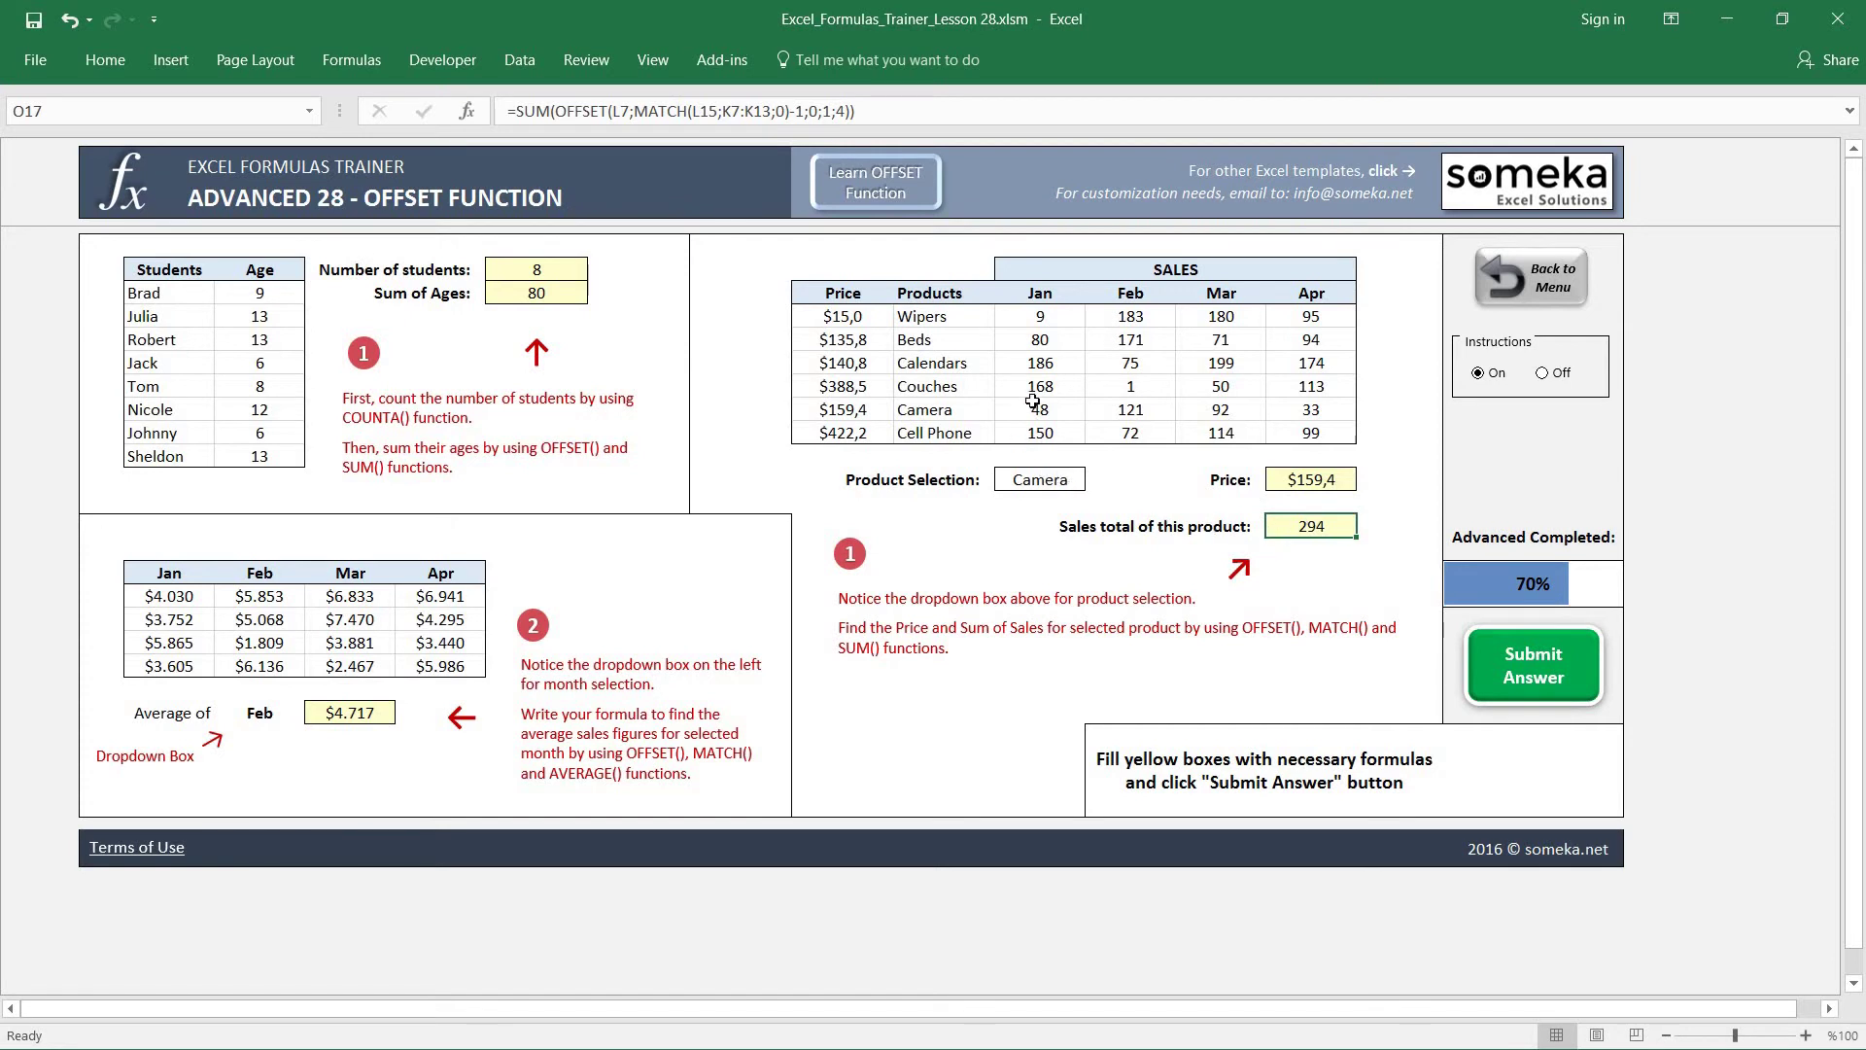
left_click_drag(1033, 402, 1307, 409)
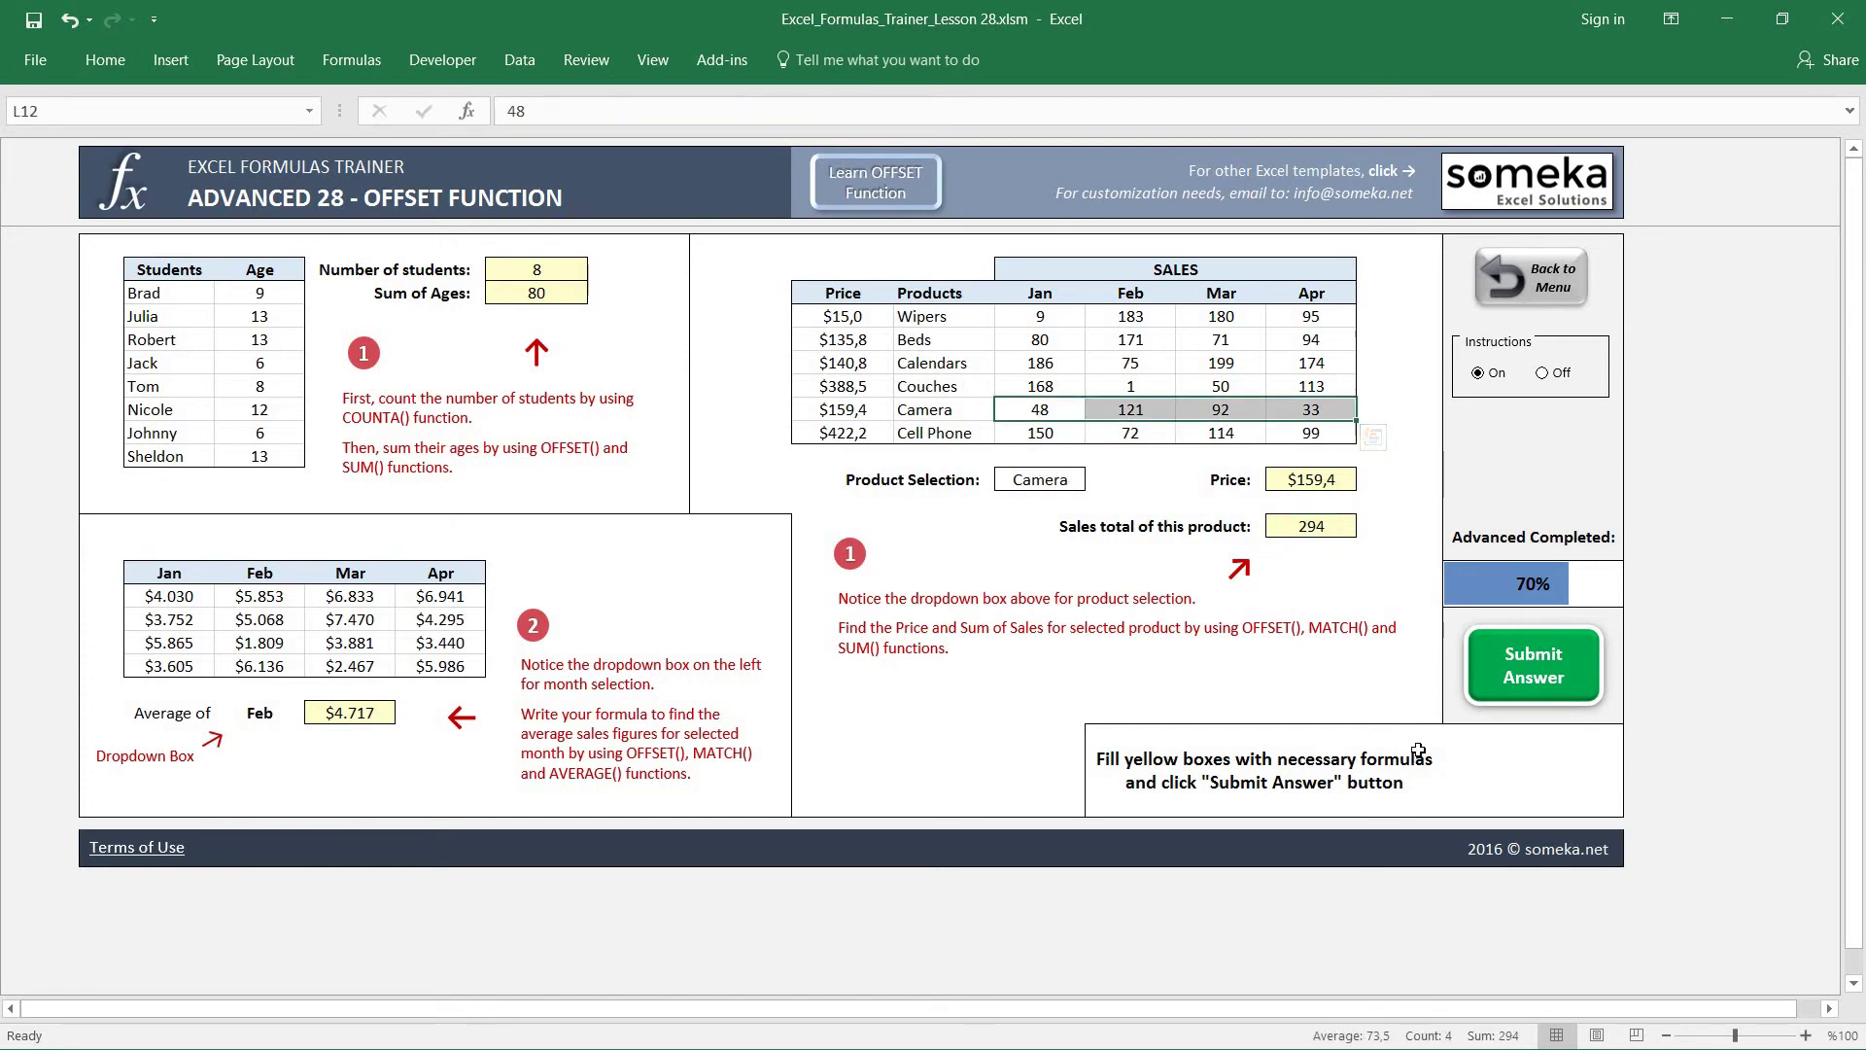
left_click(1058, 483)
left_click(1095, 479)
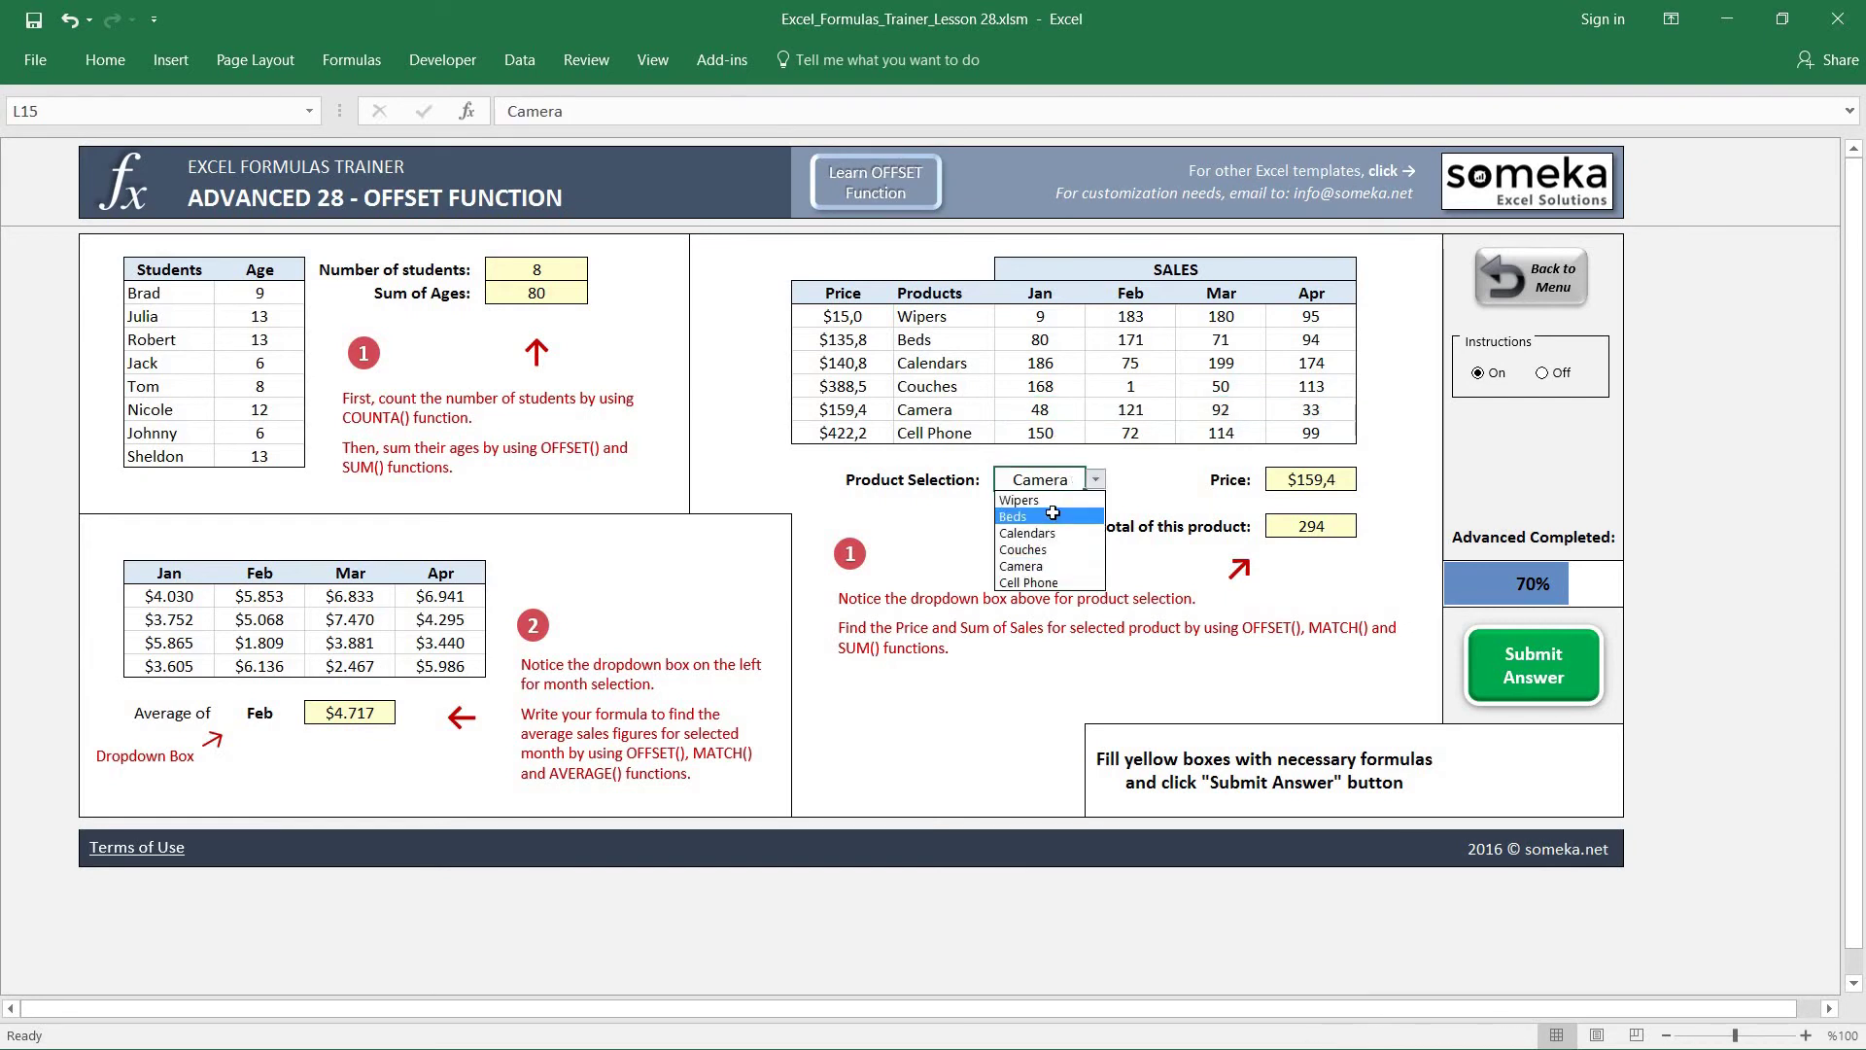
left_click(1056, 516)
left_click_drag(1040, 340, 1311, 339)
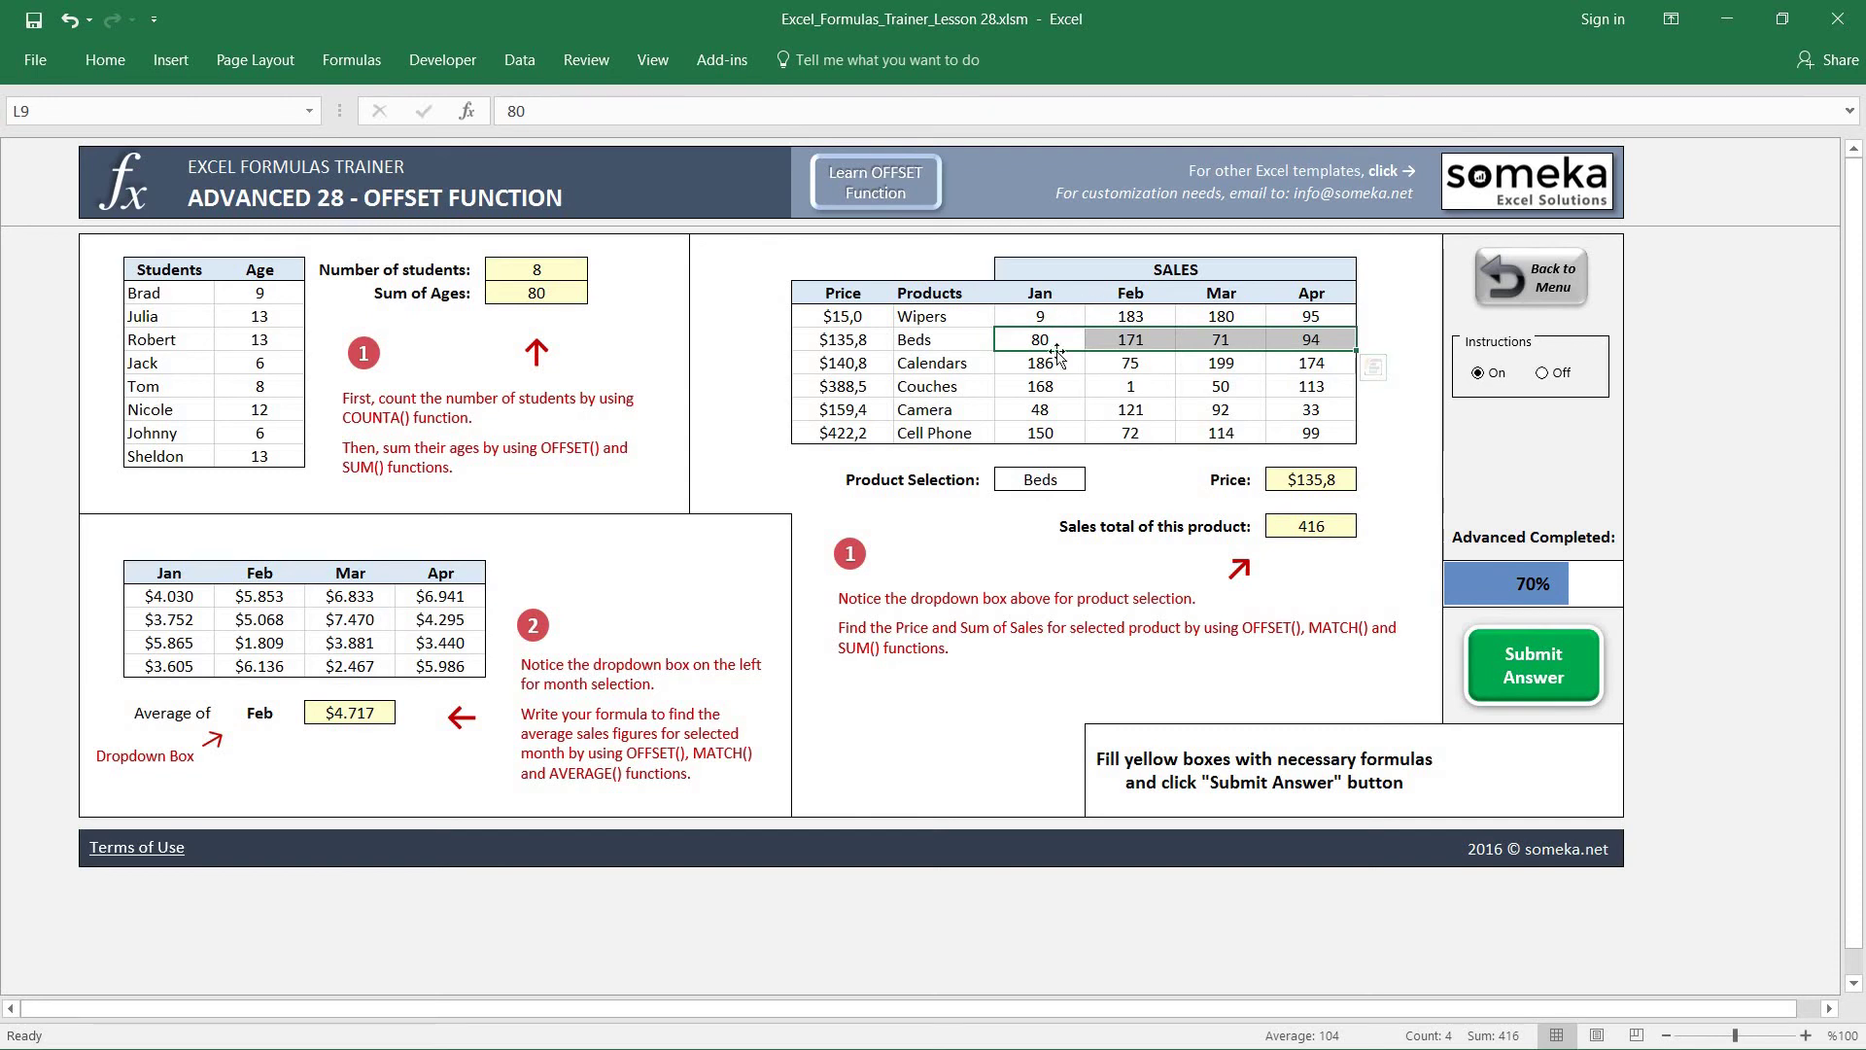
left_click(1074, 481)
left_click(1098, 480)
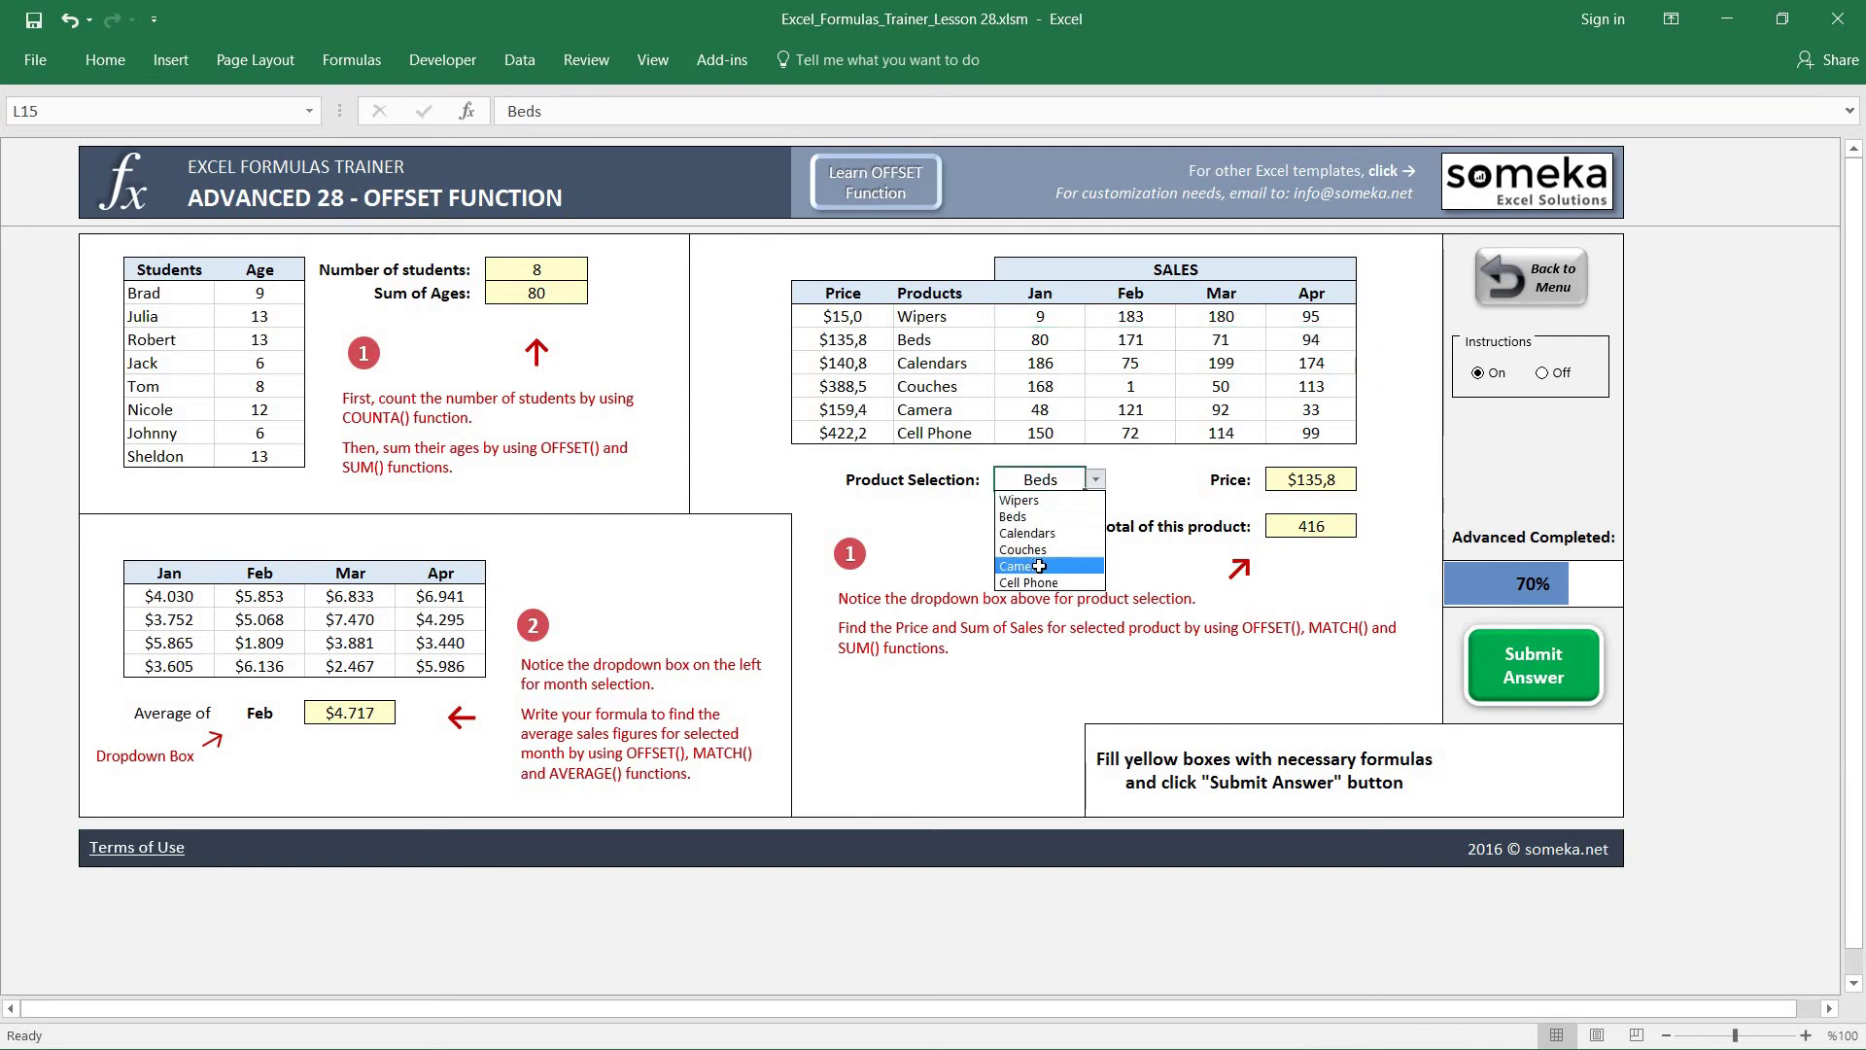
left_click(1041, 566)
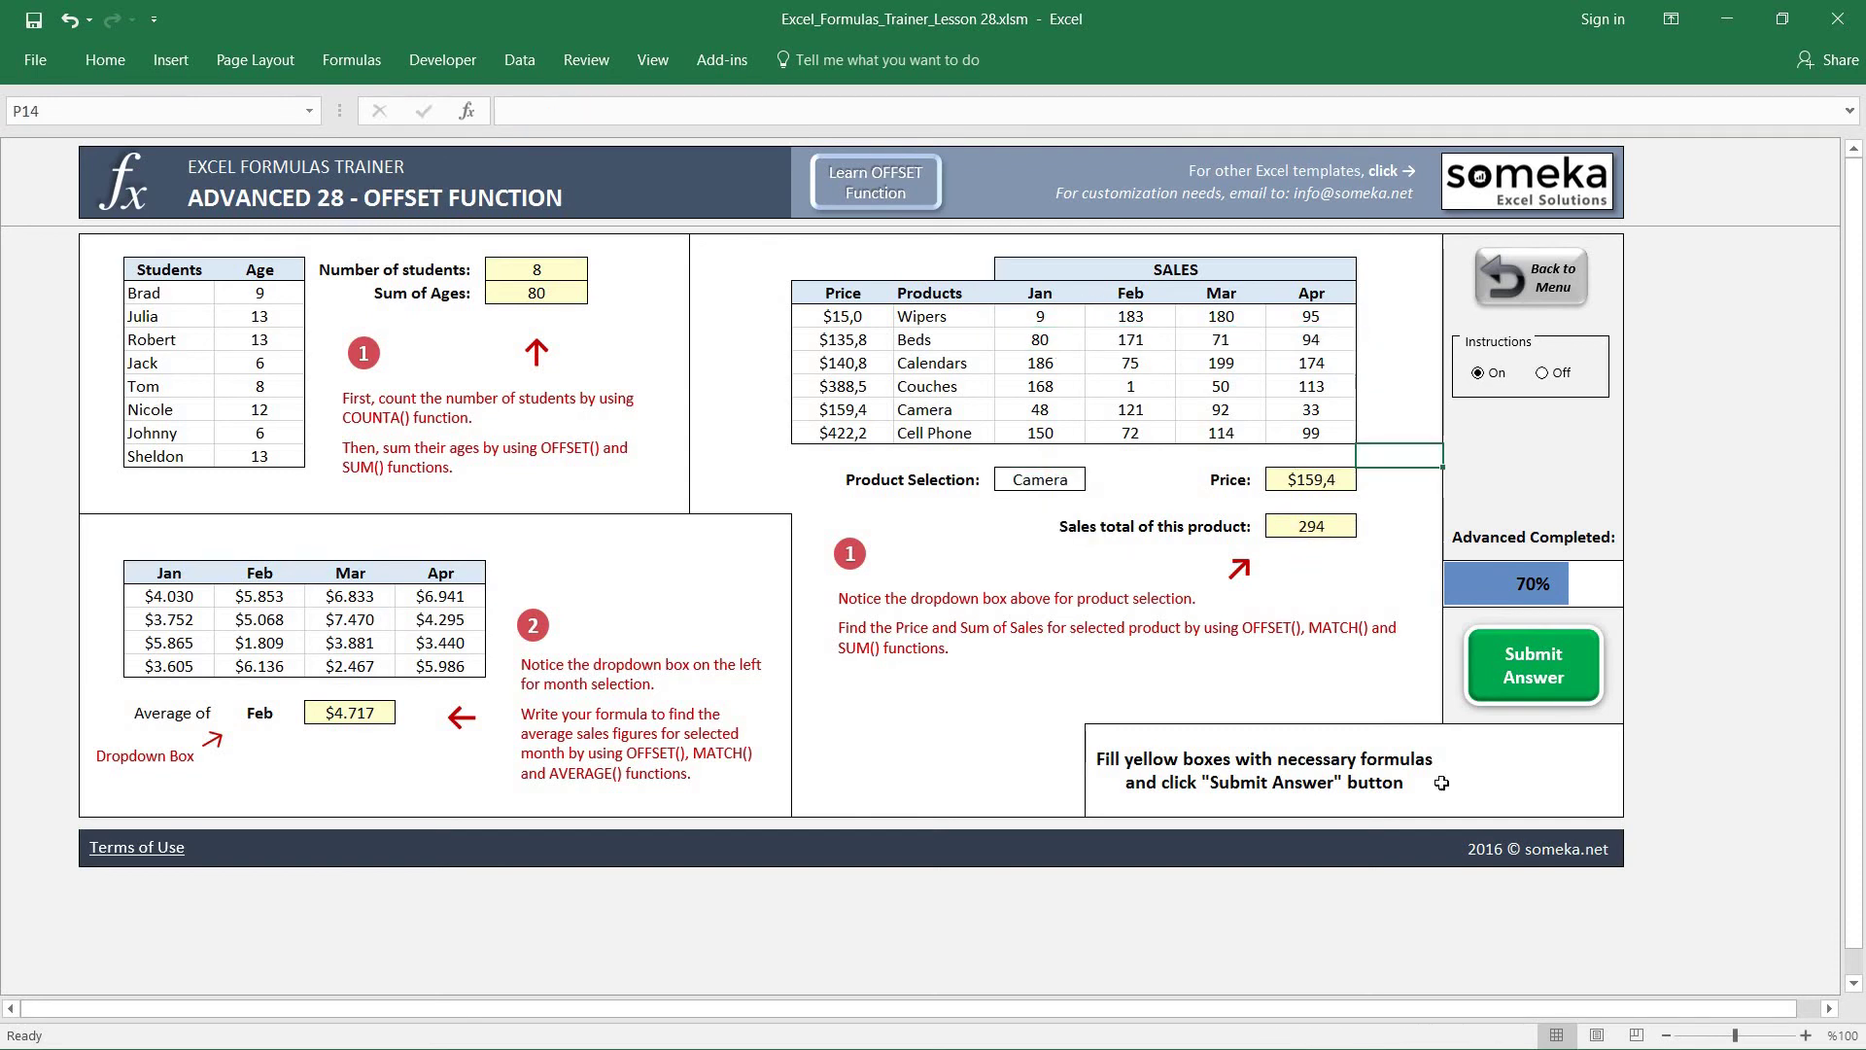
- Submit the OFFSET answers and go back to the dashboard showing 93% progress
left_click(1516, 665)
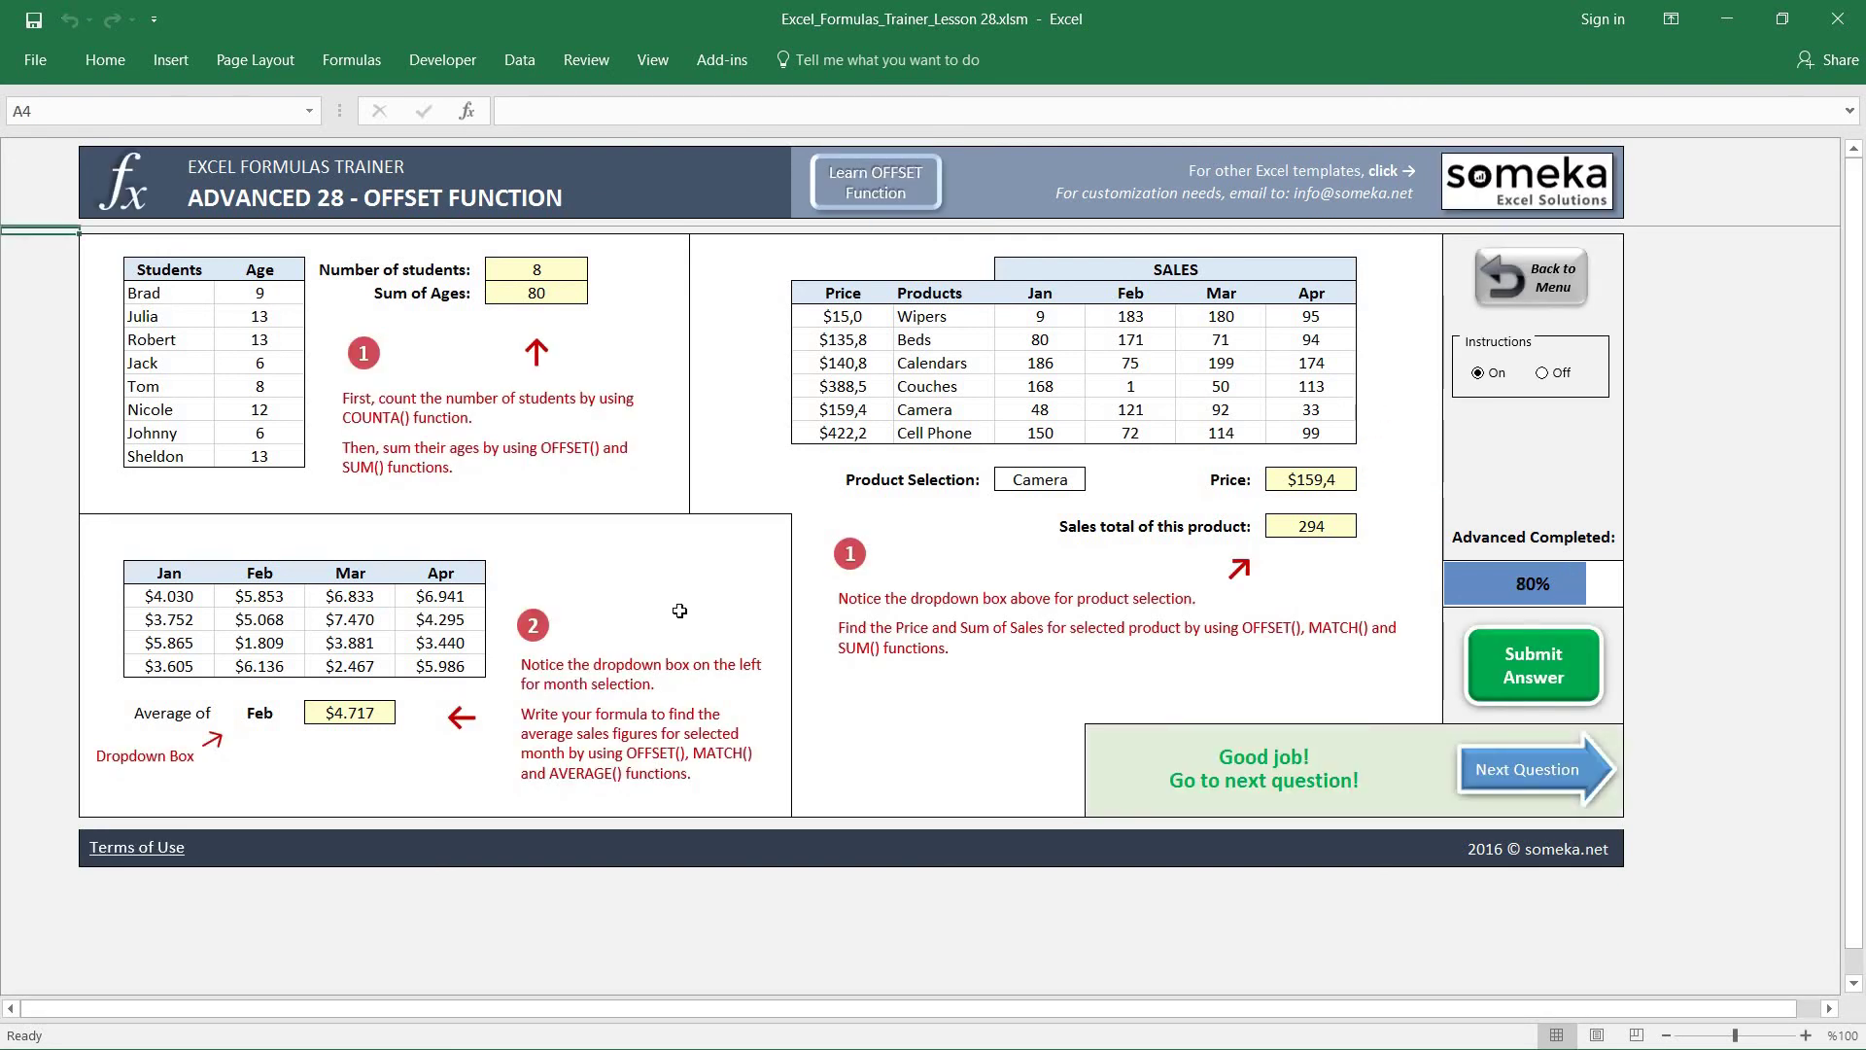
left_click(1573, 276)
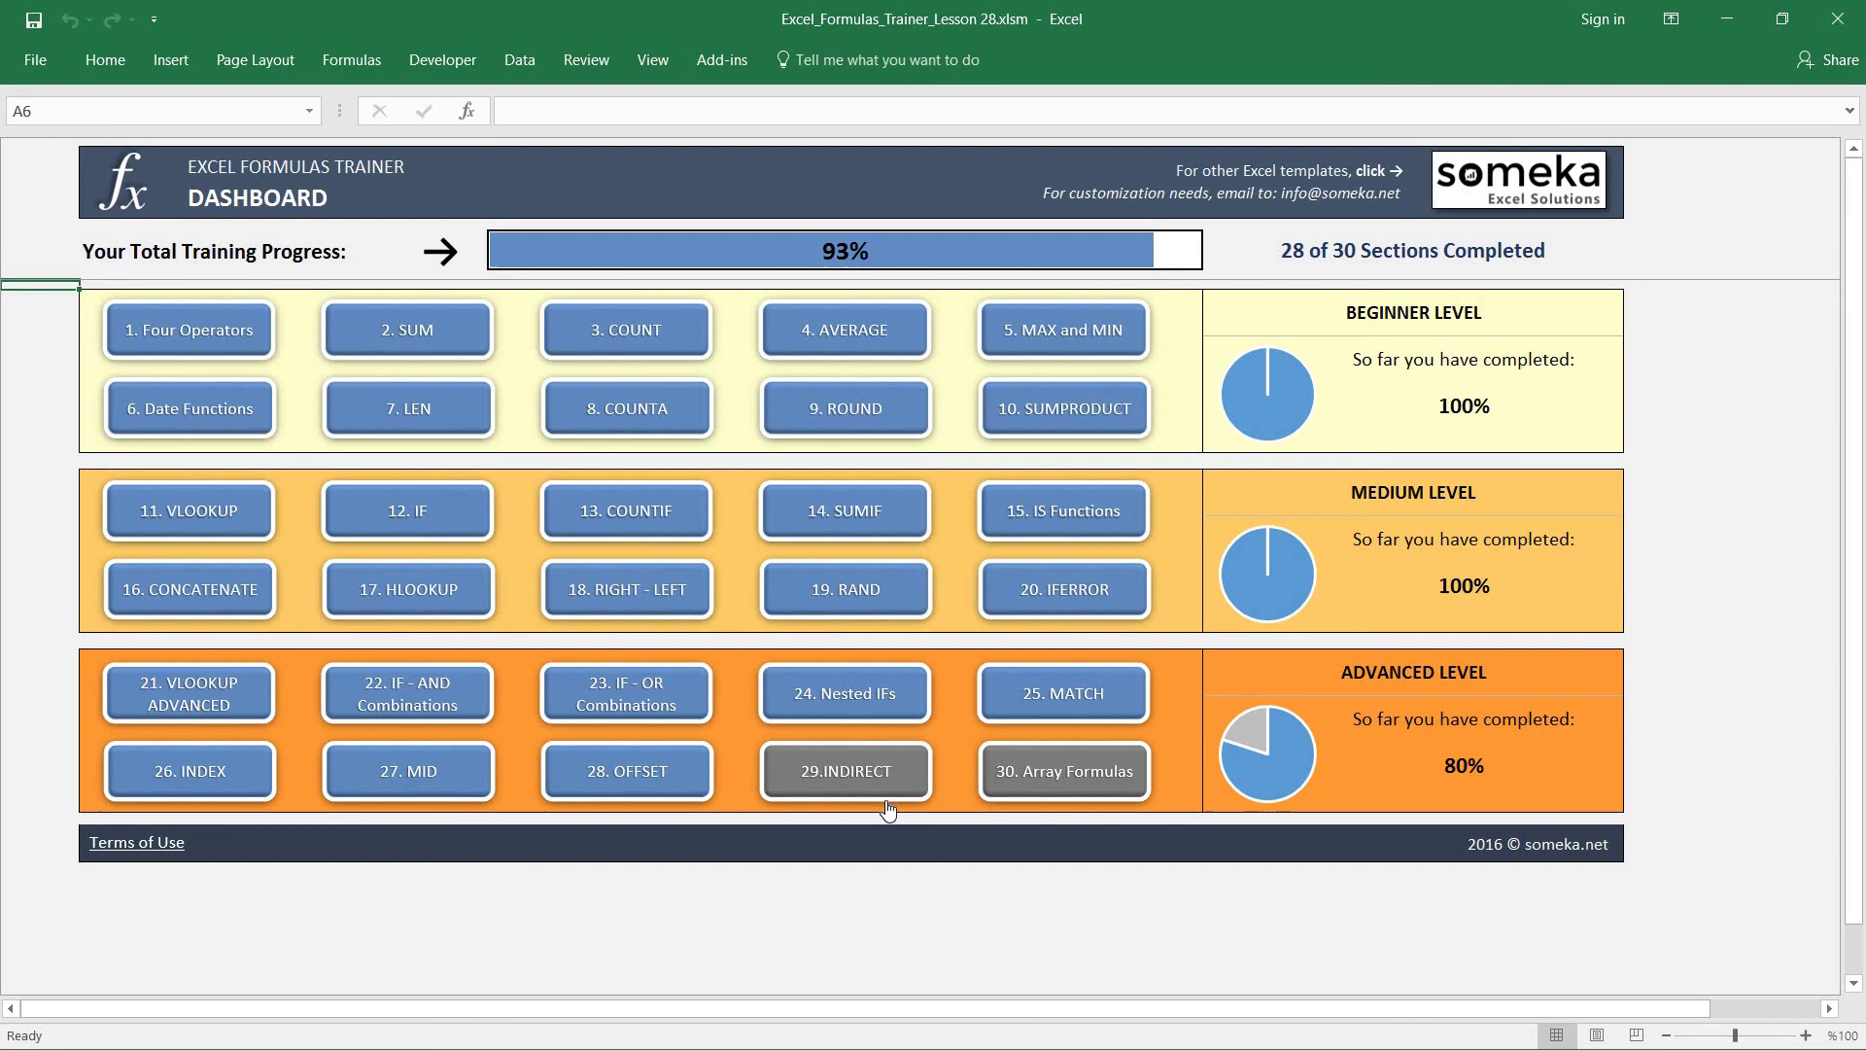